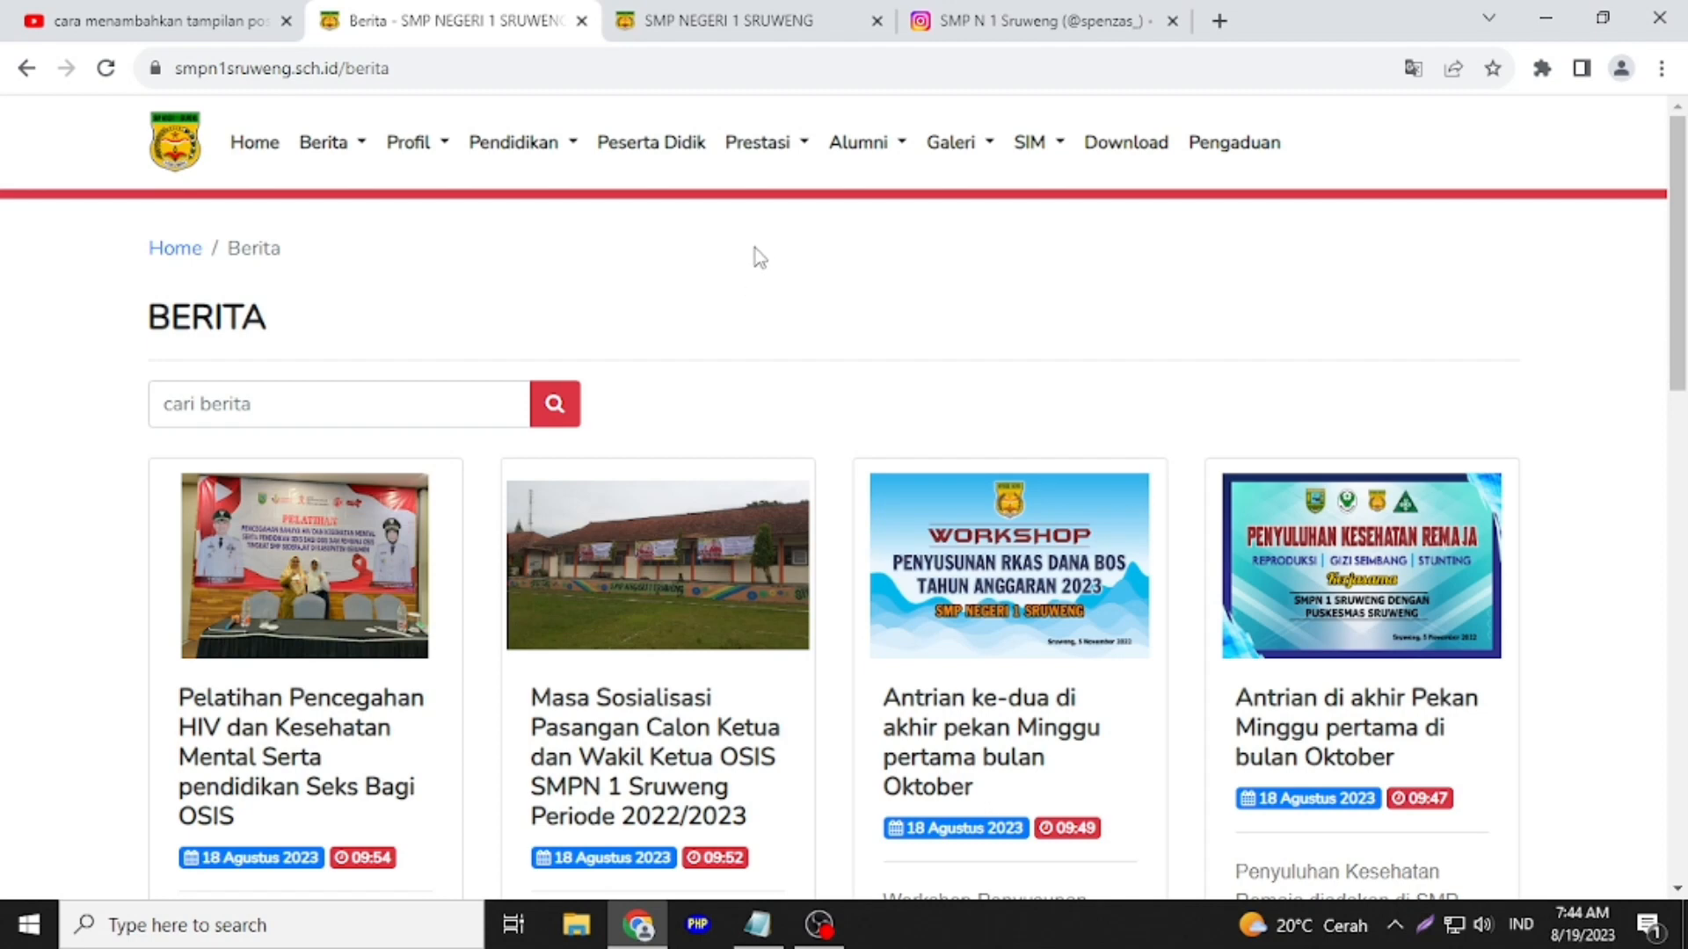
# Open the form for adding a news item in the school website's Berita administration
pyautogui.click(752, 20)
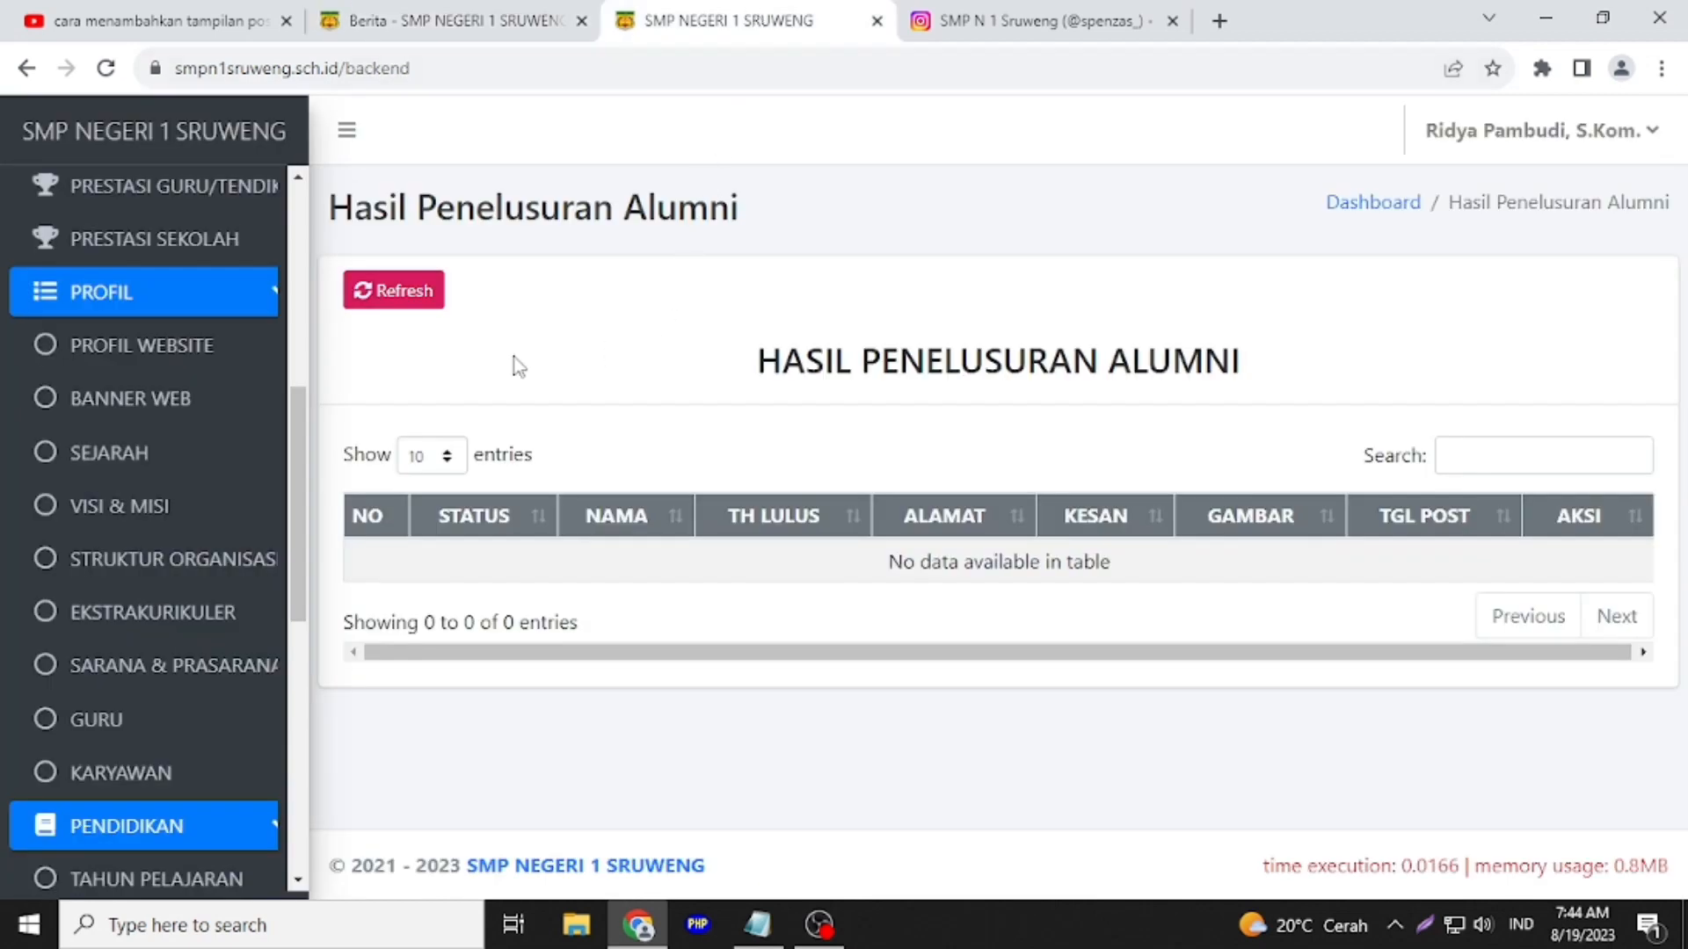
pyautogui.scroll(4, 158, 457)
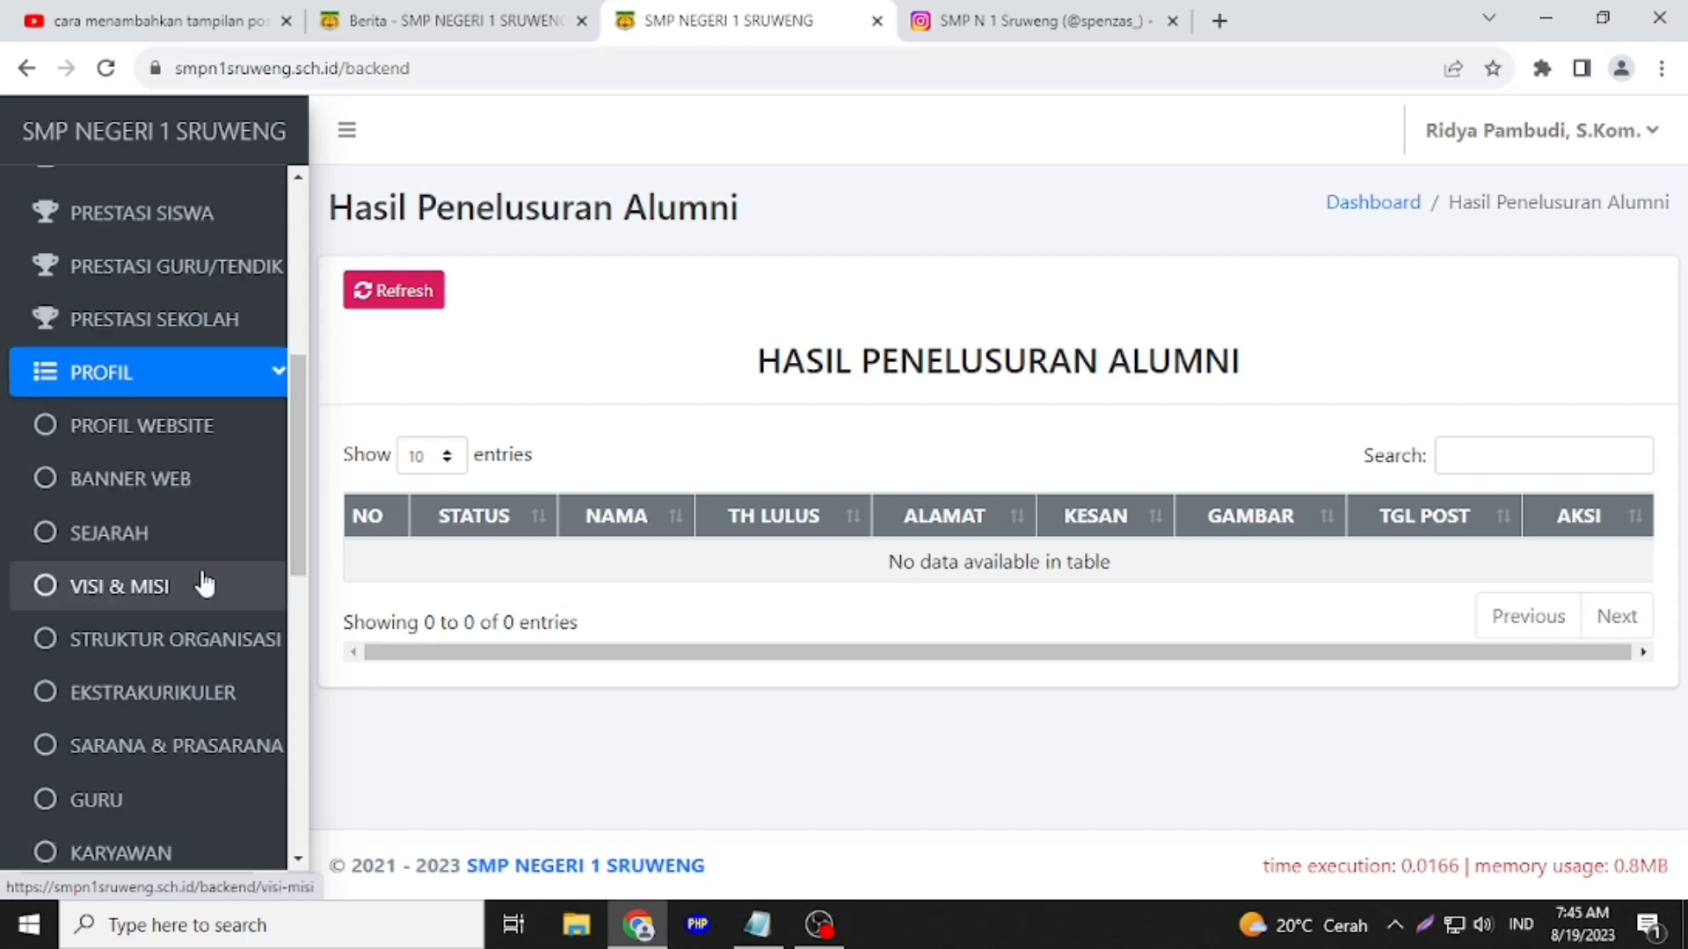
pyautogui.click(129, 308)
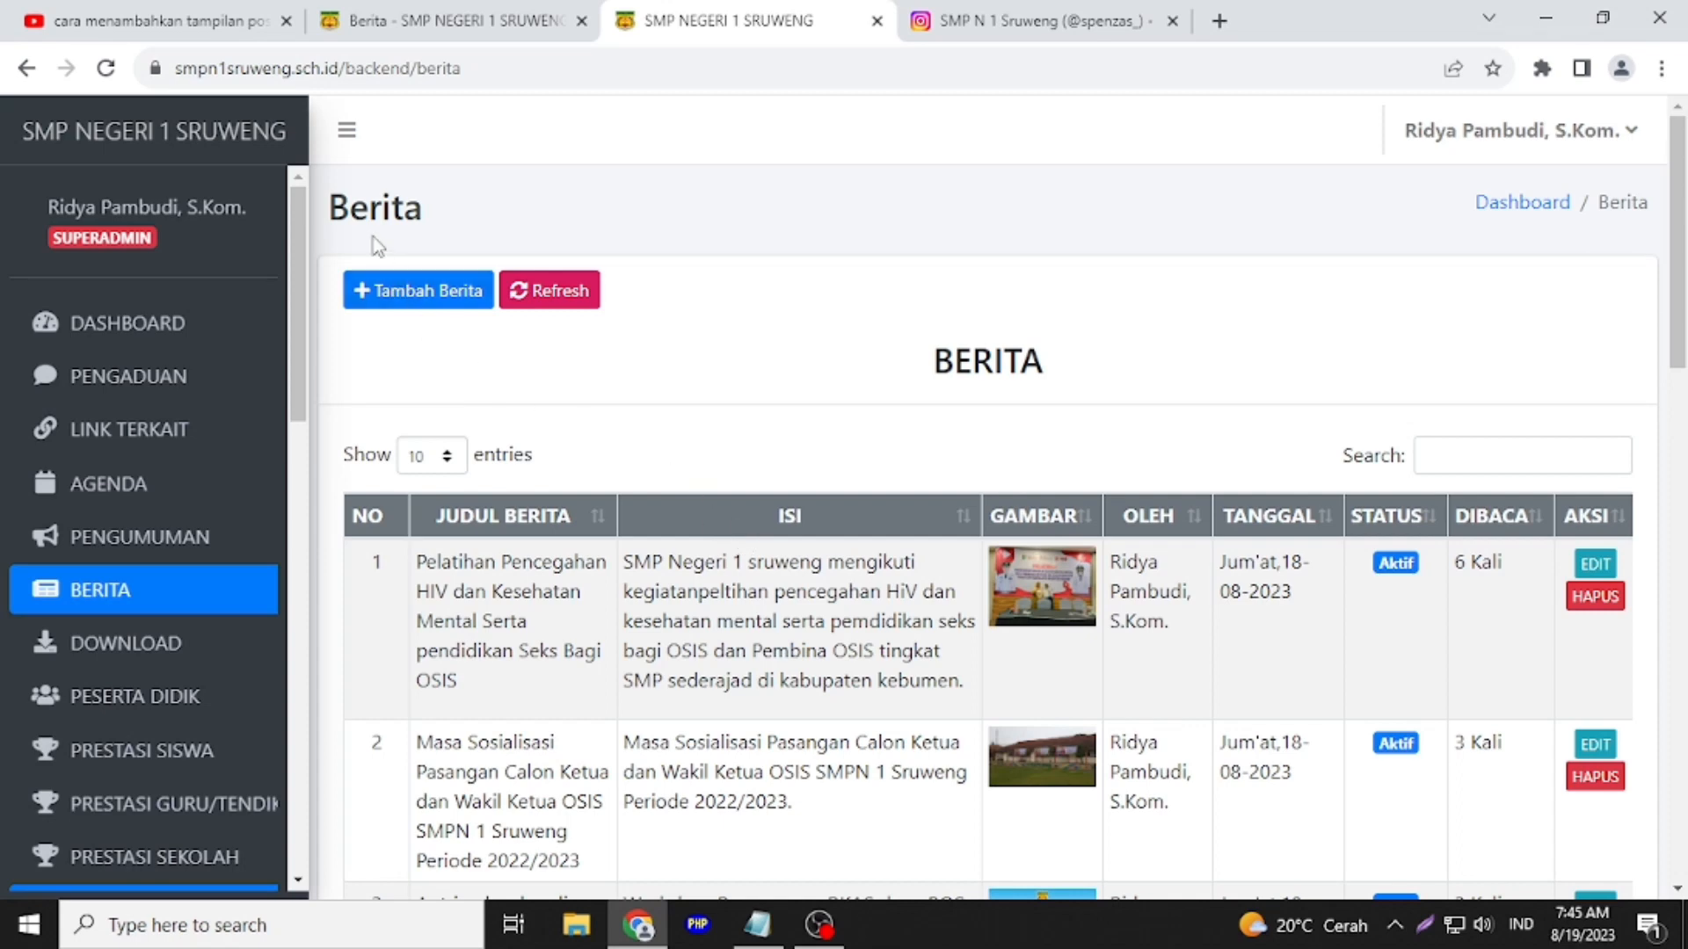
pyautogui.click(418, 288)
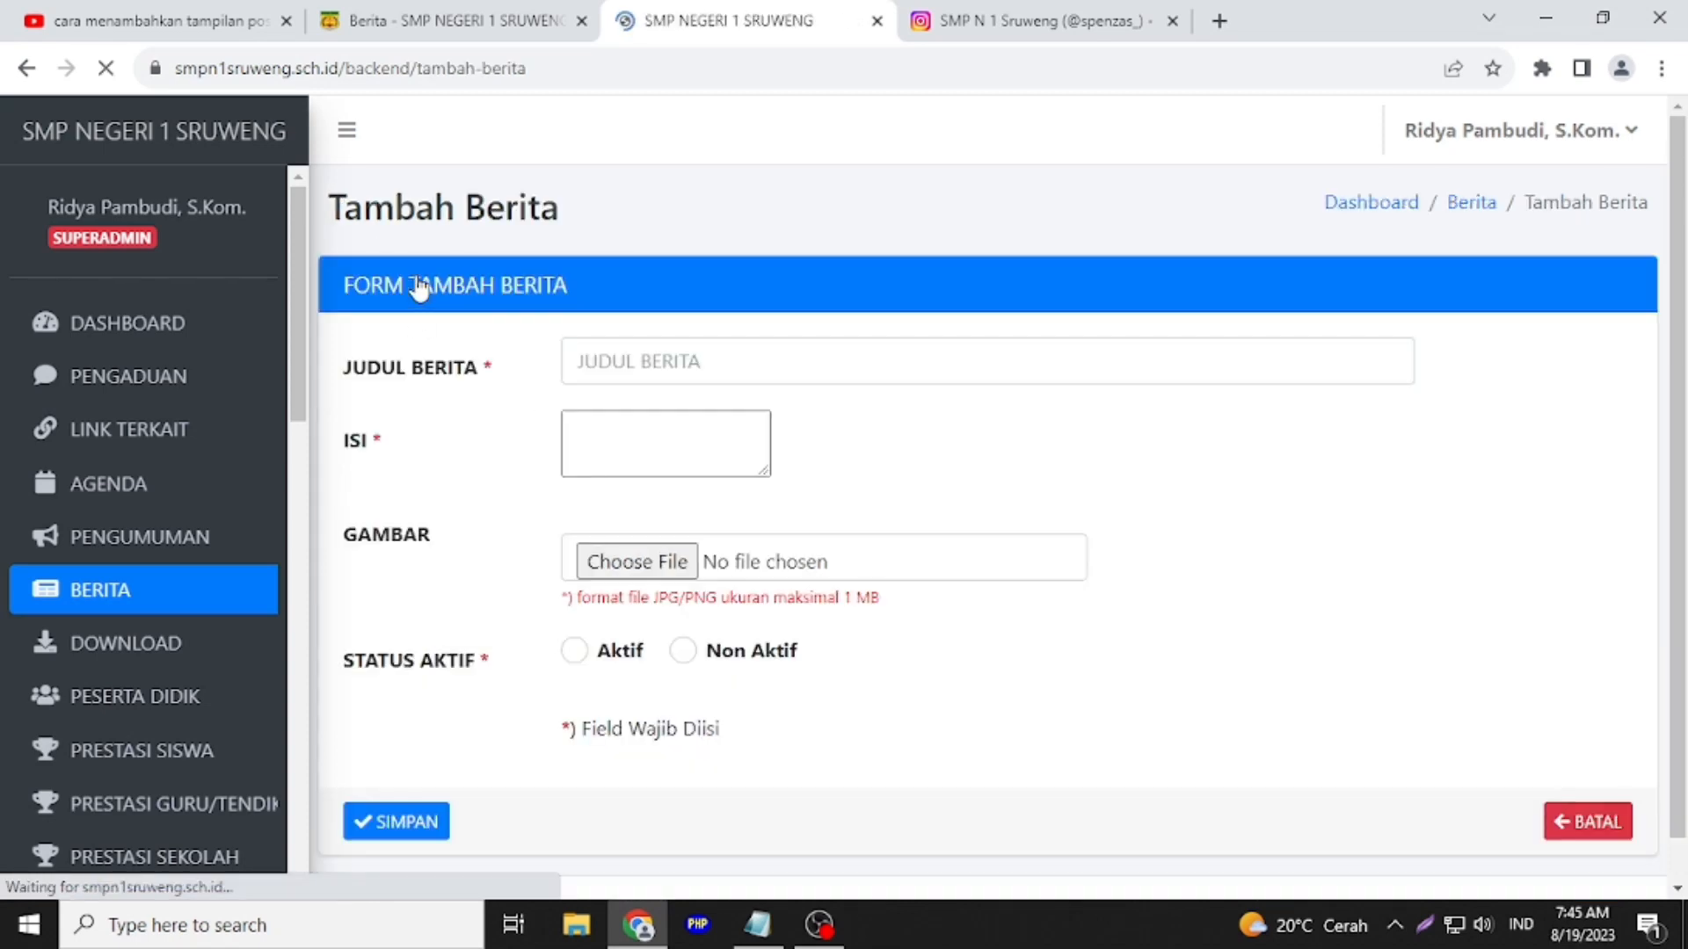
pyautogui.click(613, 340)
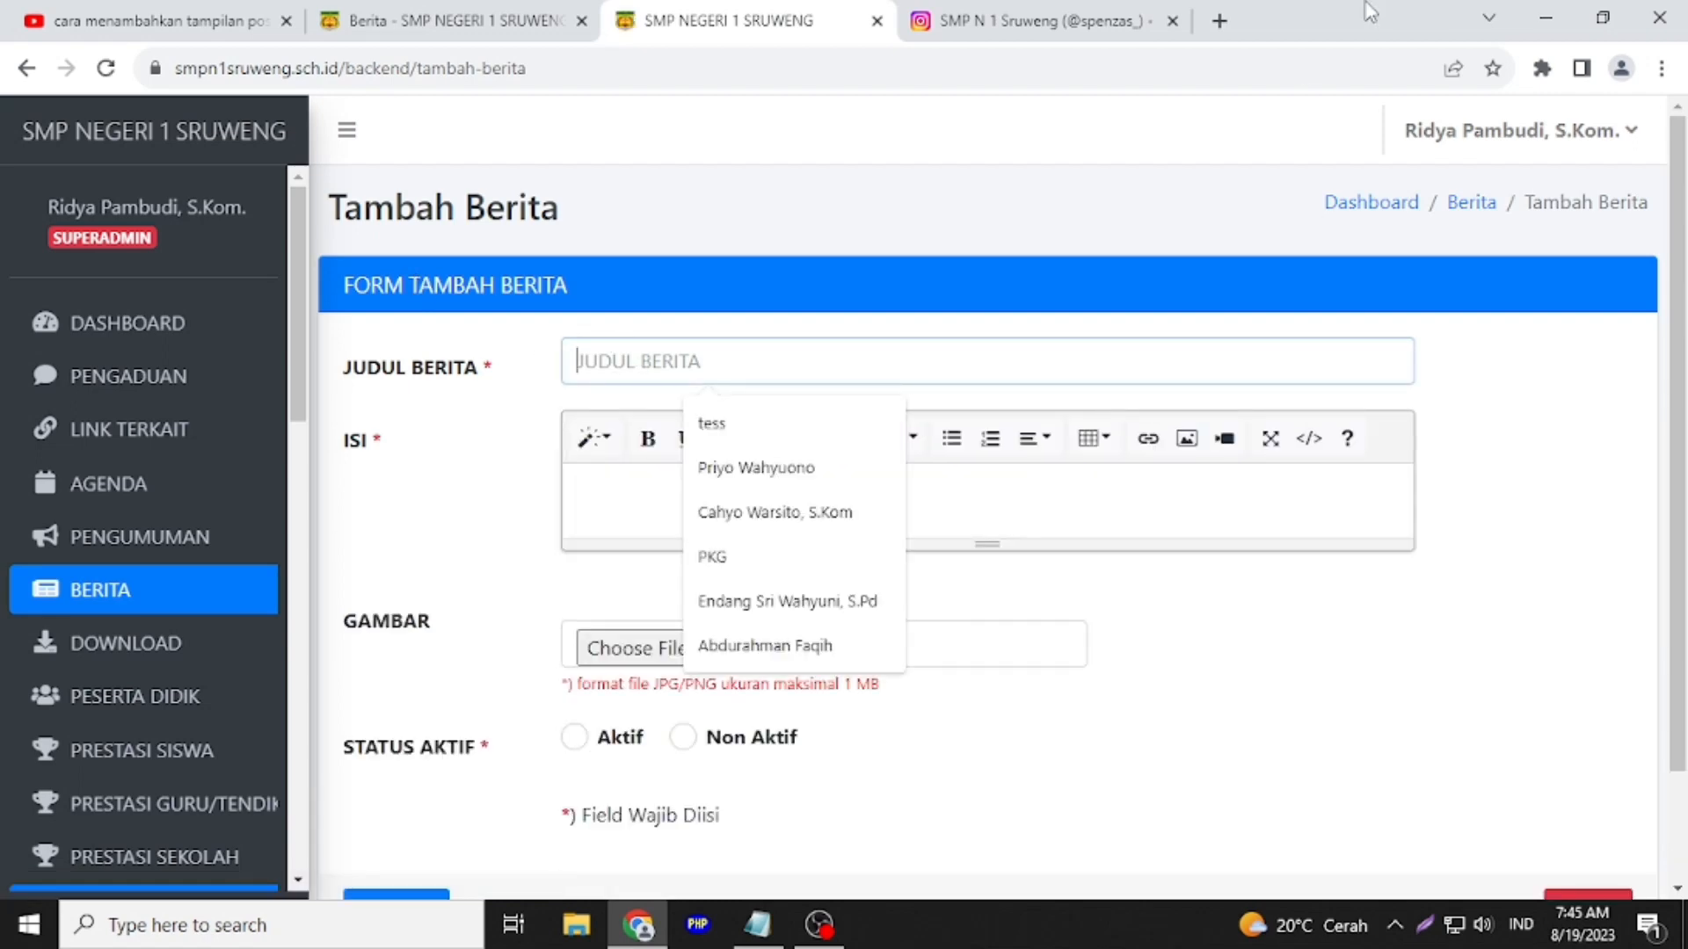
# Find and open the Purnawidya ceremony post on the school's Instagram profile
pyautogui.click(1032, 20)
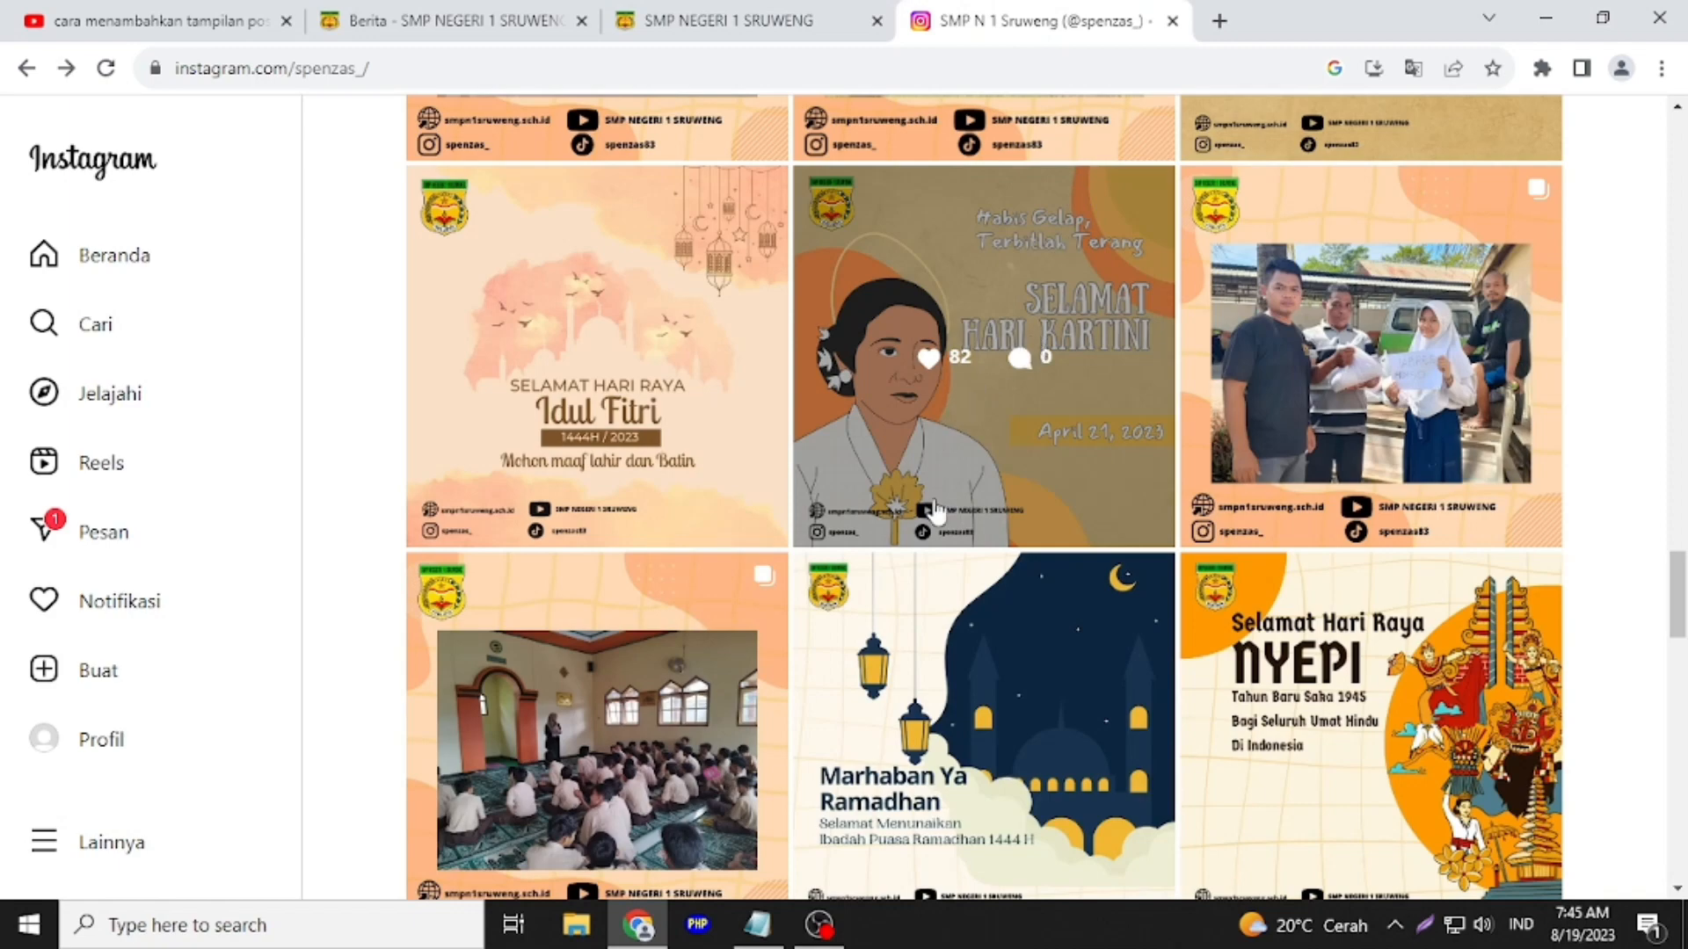
pyautogui.scroll(8, 905, 573)
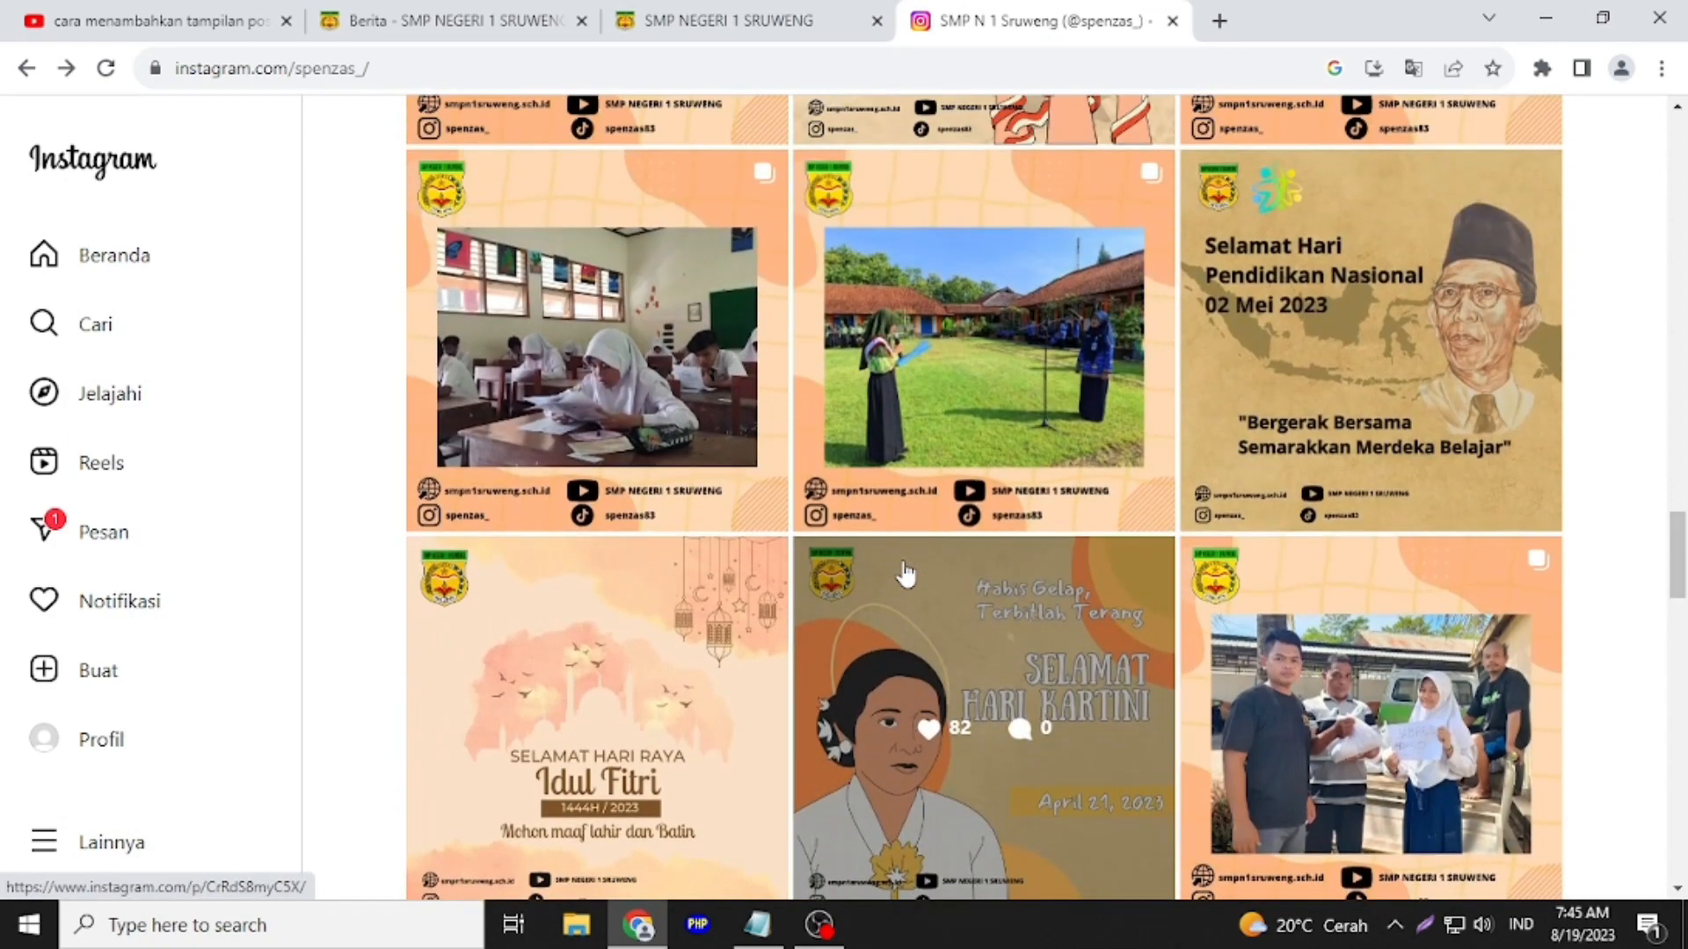
pyautogui.scroll(5, 905, 549)
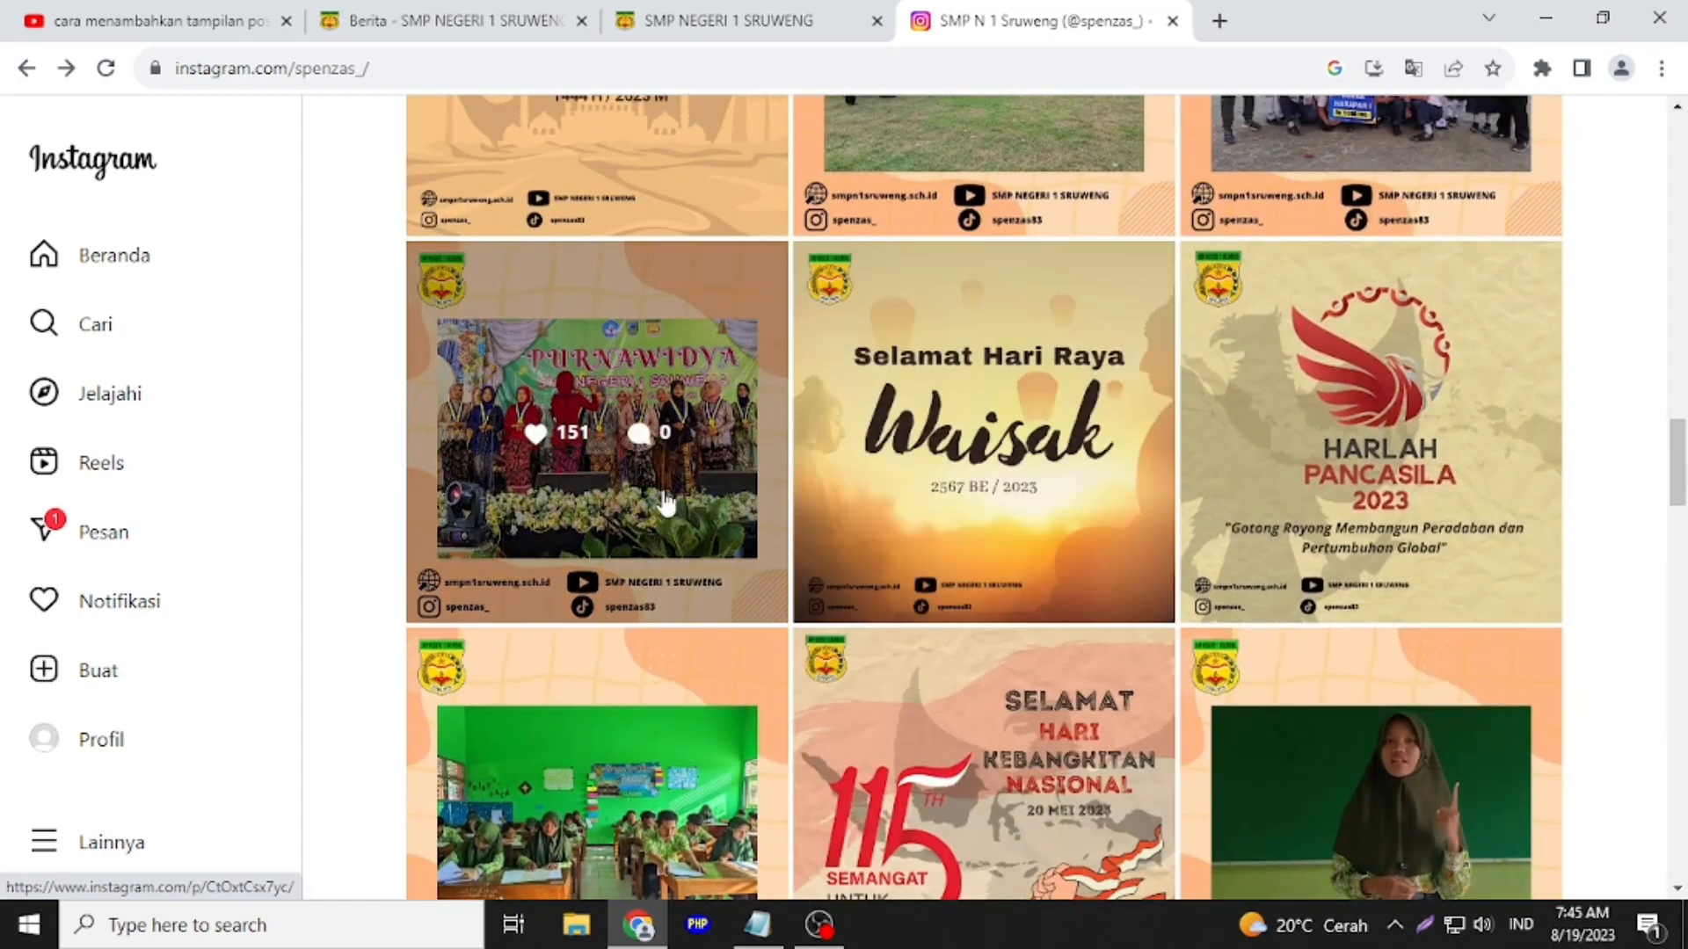
pyautogui.click(664, 497)
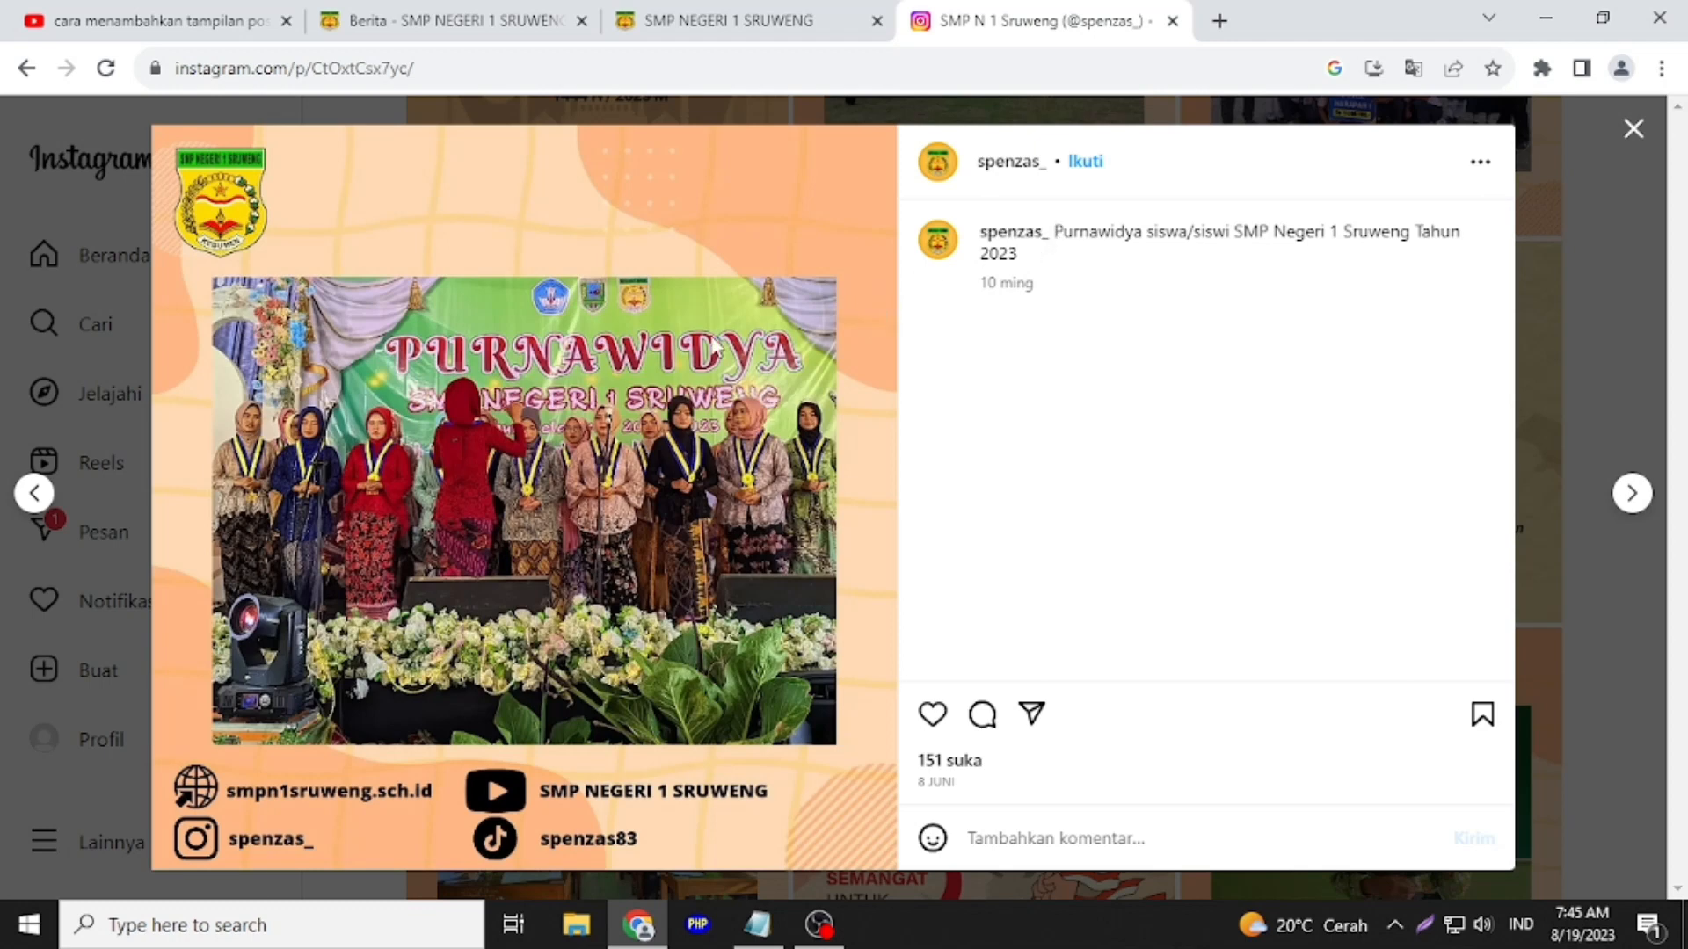
pyautogui.rightClick(621, 384)
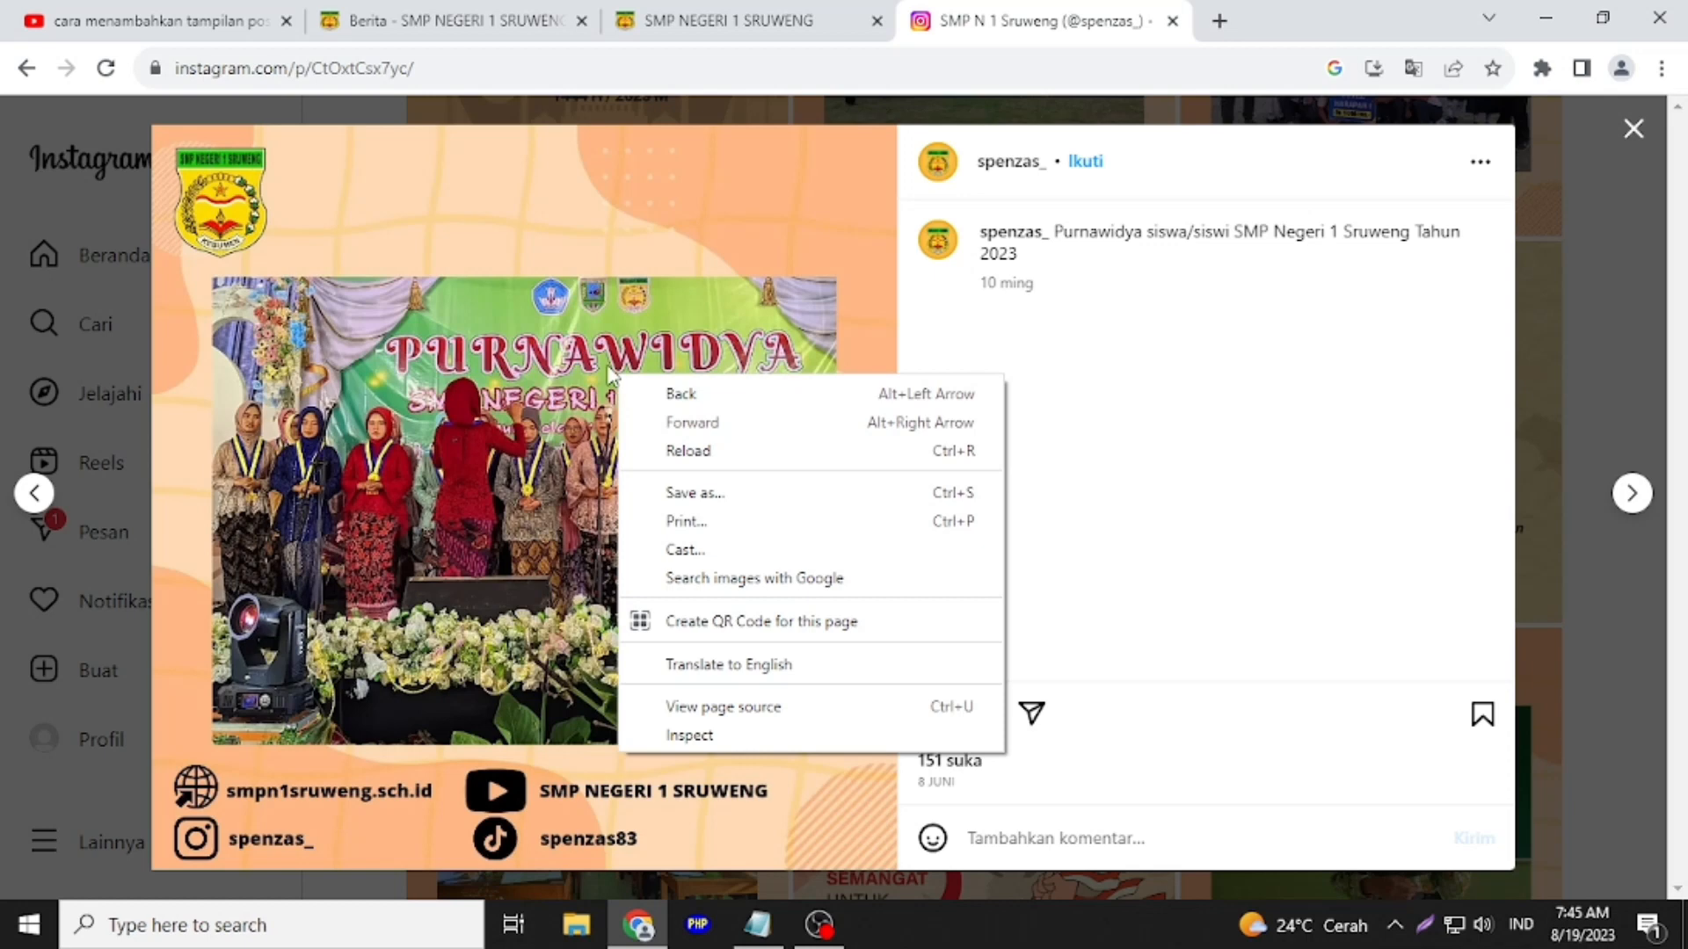
pyautogui.click(746, 493)
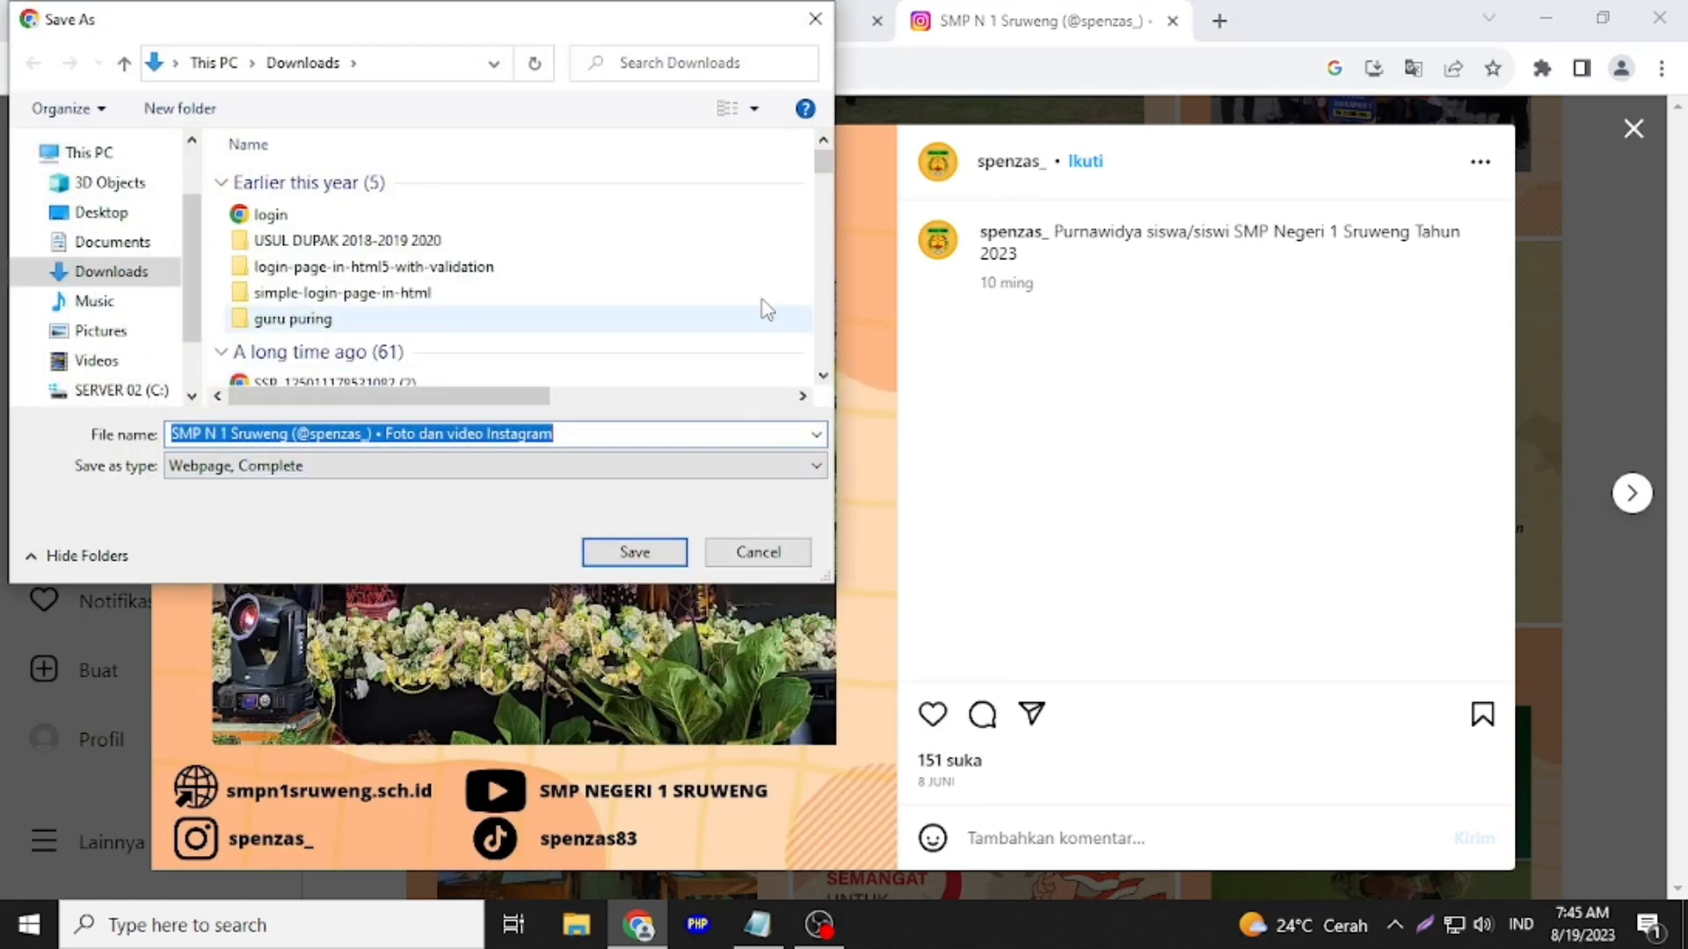
pyautogui.click(815, 18)
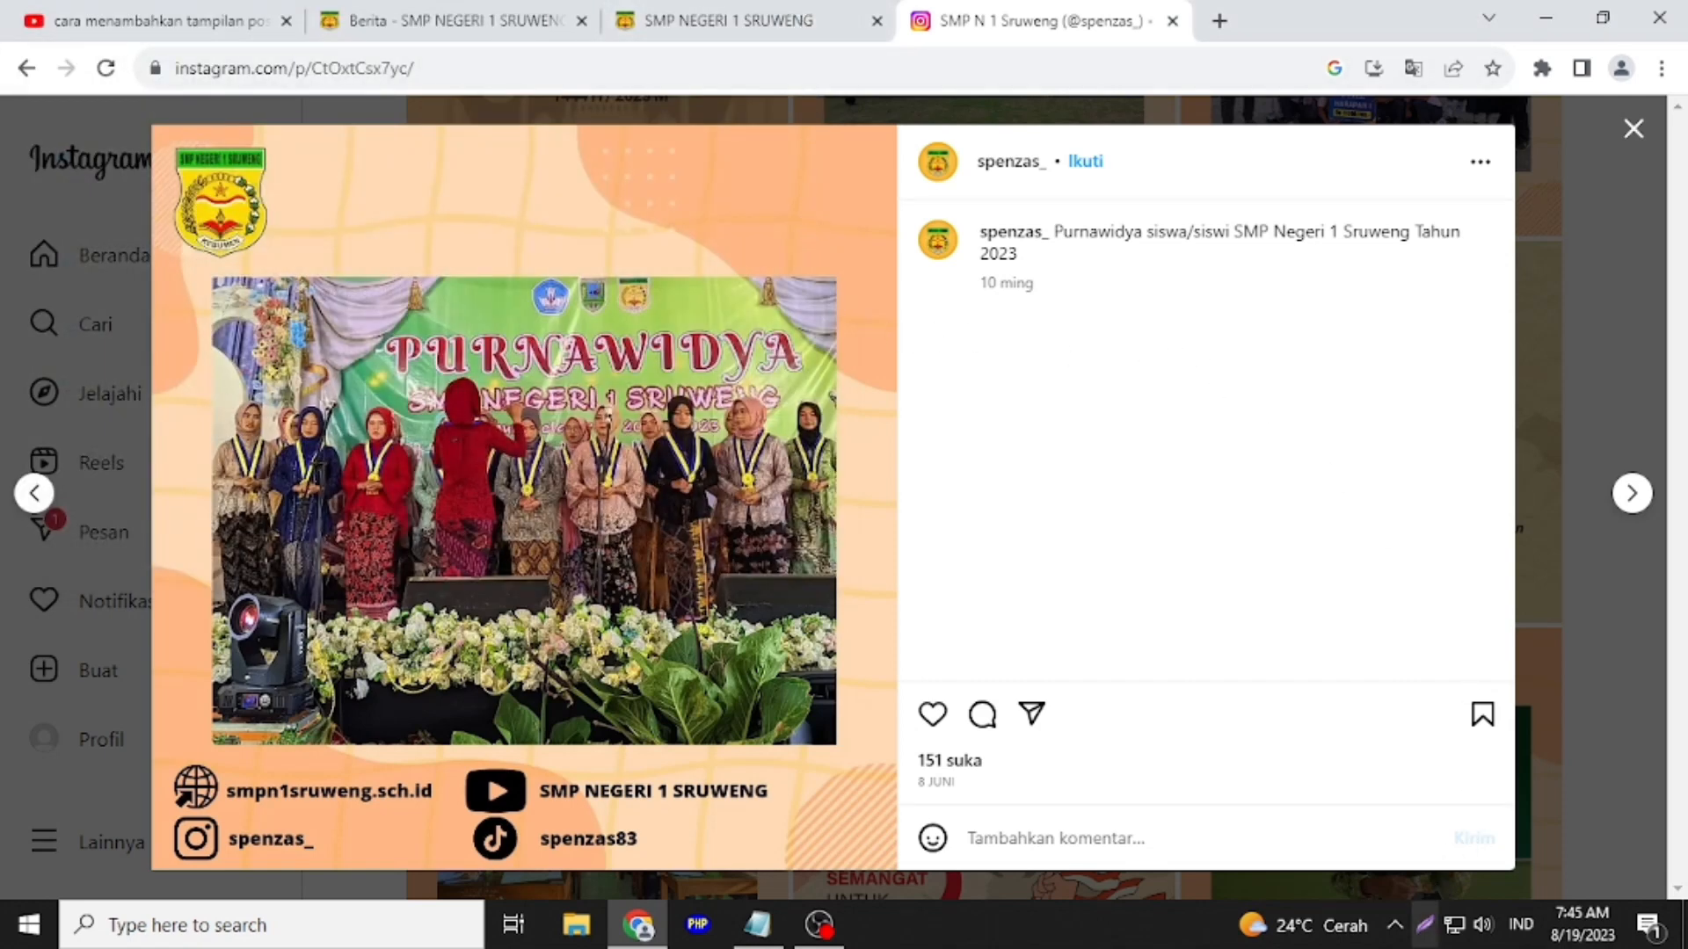
# Capture the Purnawidya stage photo with Lightshot at about 533 x 392 pixels and save it in Documents as the JPEG "purnawidya sruweng"
pyautogui.click(1424, 926)
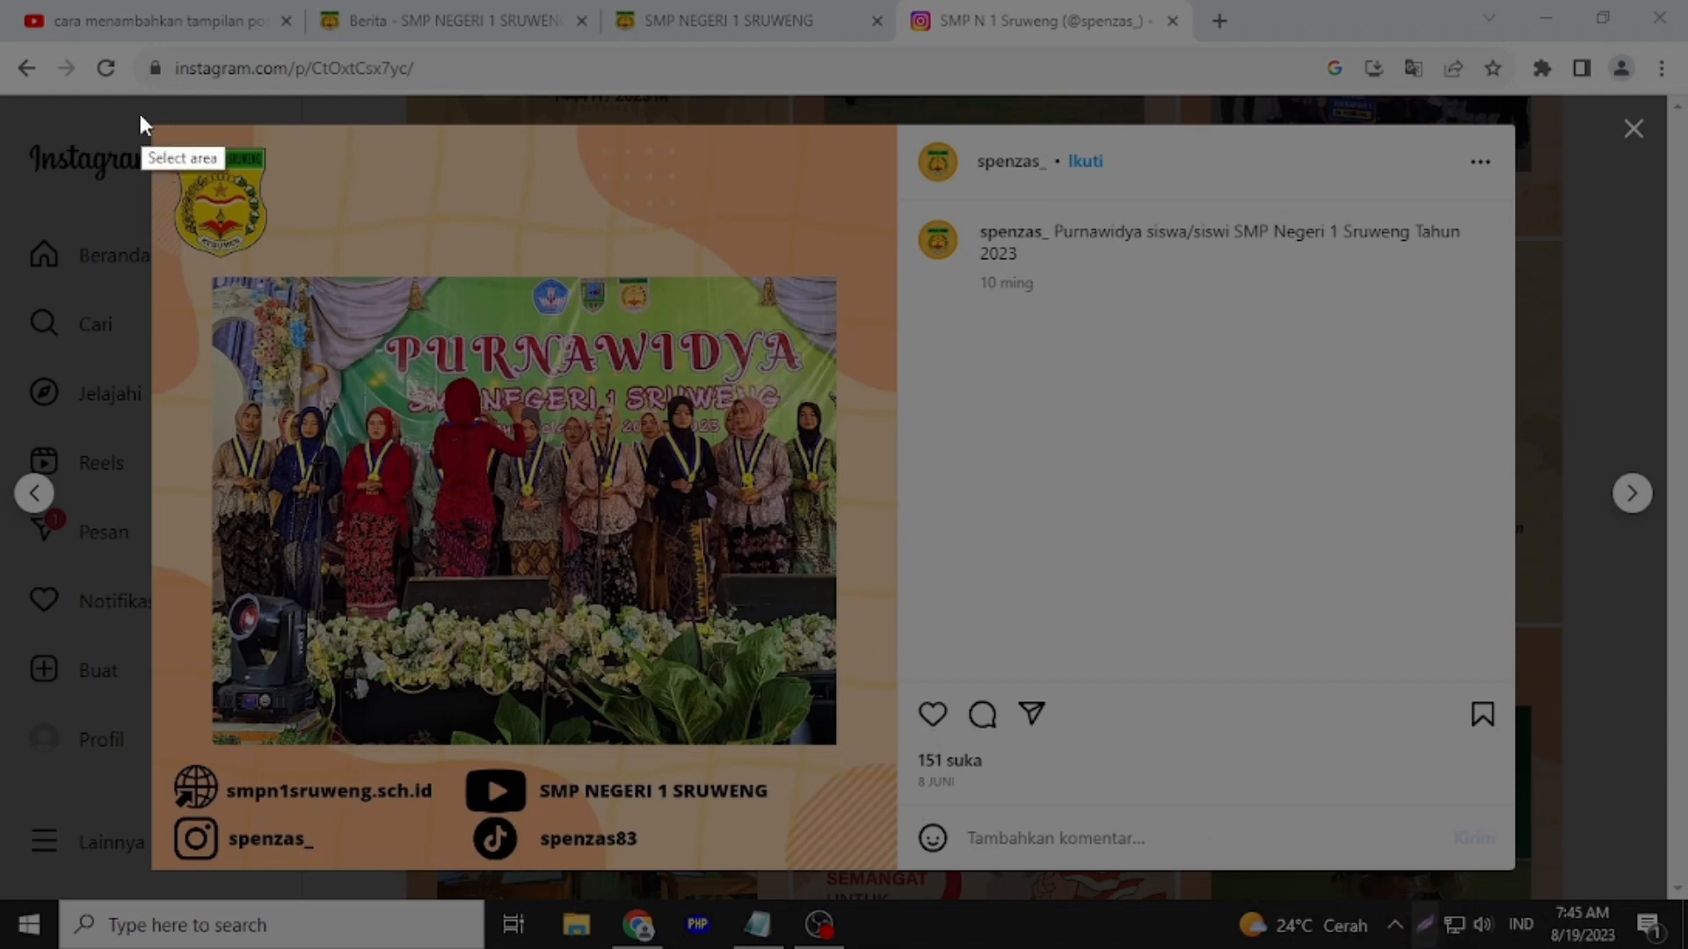
pyautogui.moveTo(190, 254)
pyautogui.mouseDown()
pyautogui.moveTo(430, 430)
pyautogui.moveTo(603, 593)
pyautogui.moveTo(822, 719)
pyautogui.moveTo(853, 756)
pyautogui.mouseUp()
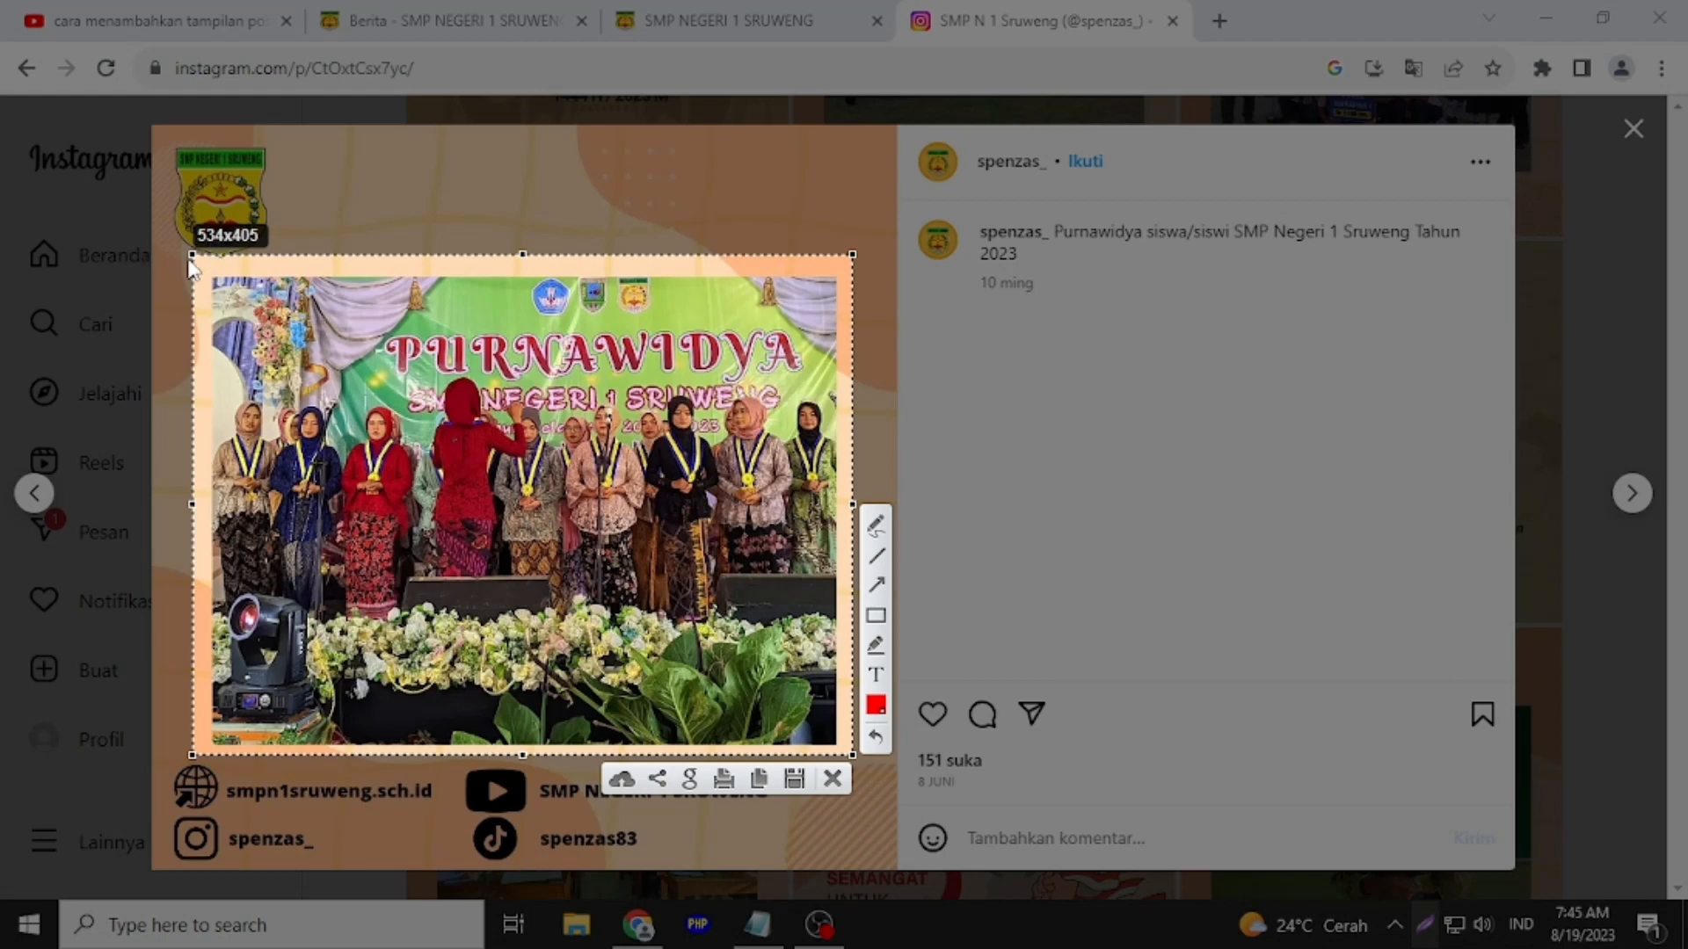
pyautogui.moveTo(193, 256)
pyautogui.mouseDown()
pyautogui.moveTo(180, 275)
pyautogui.moveTo(193, 271)
pyautogui.mouseUp()
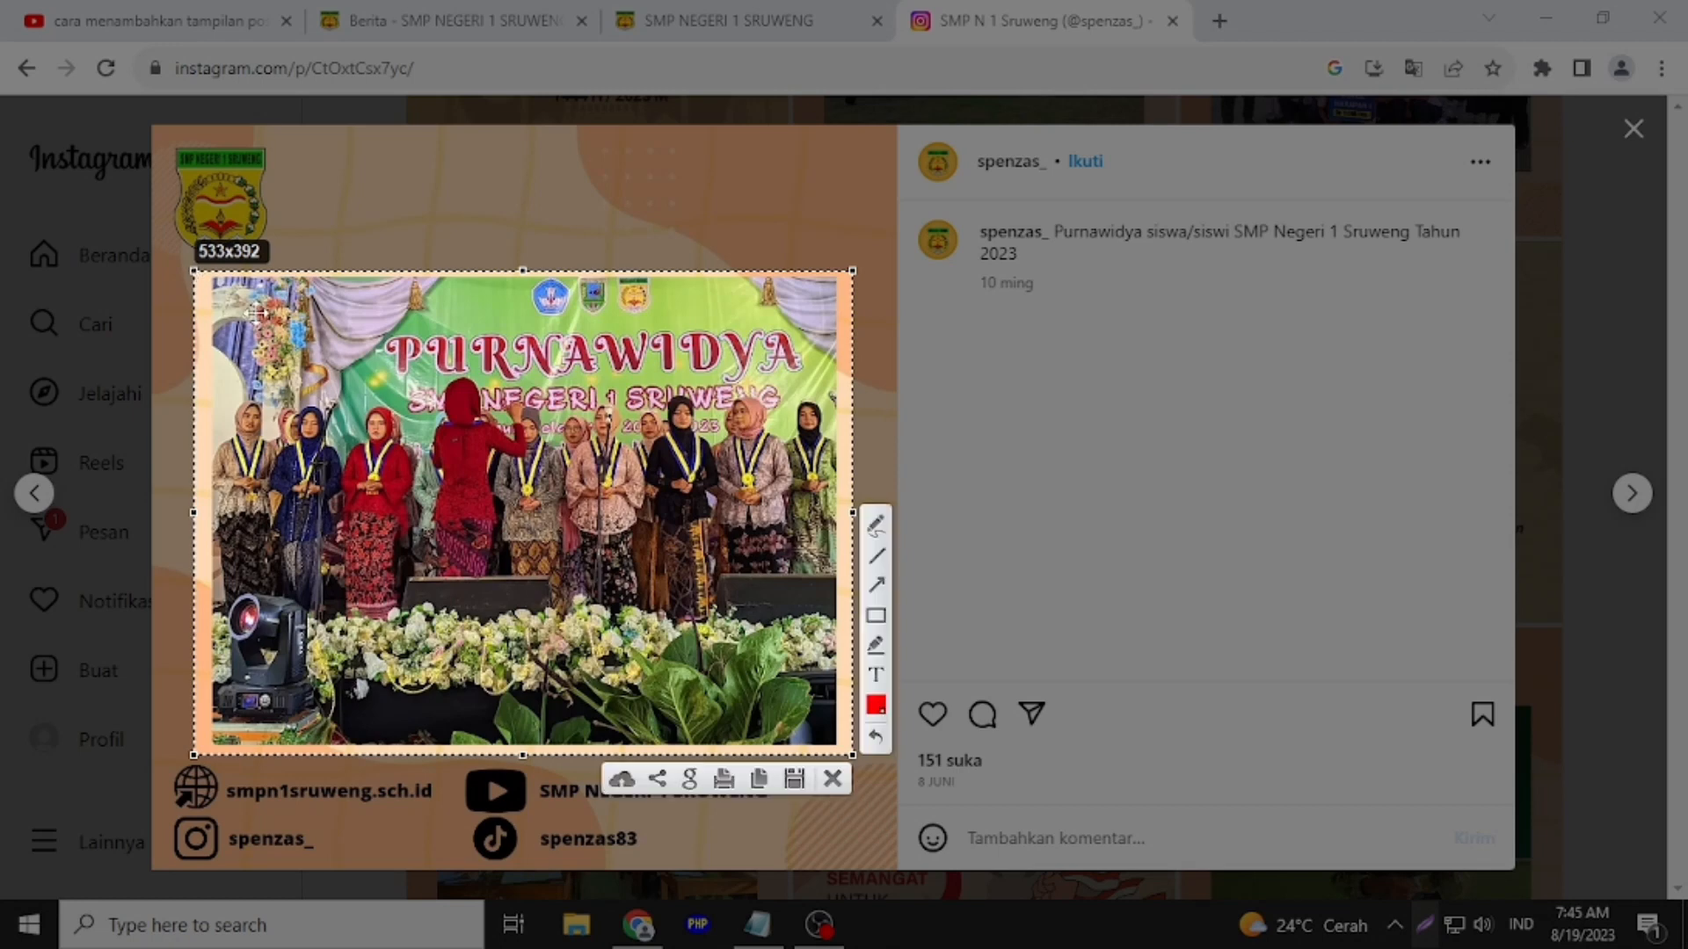
pyautogui.click(794, 778)
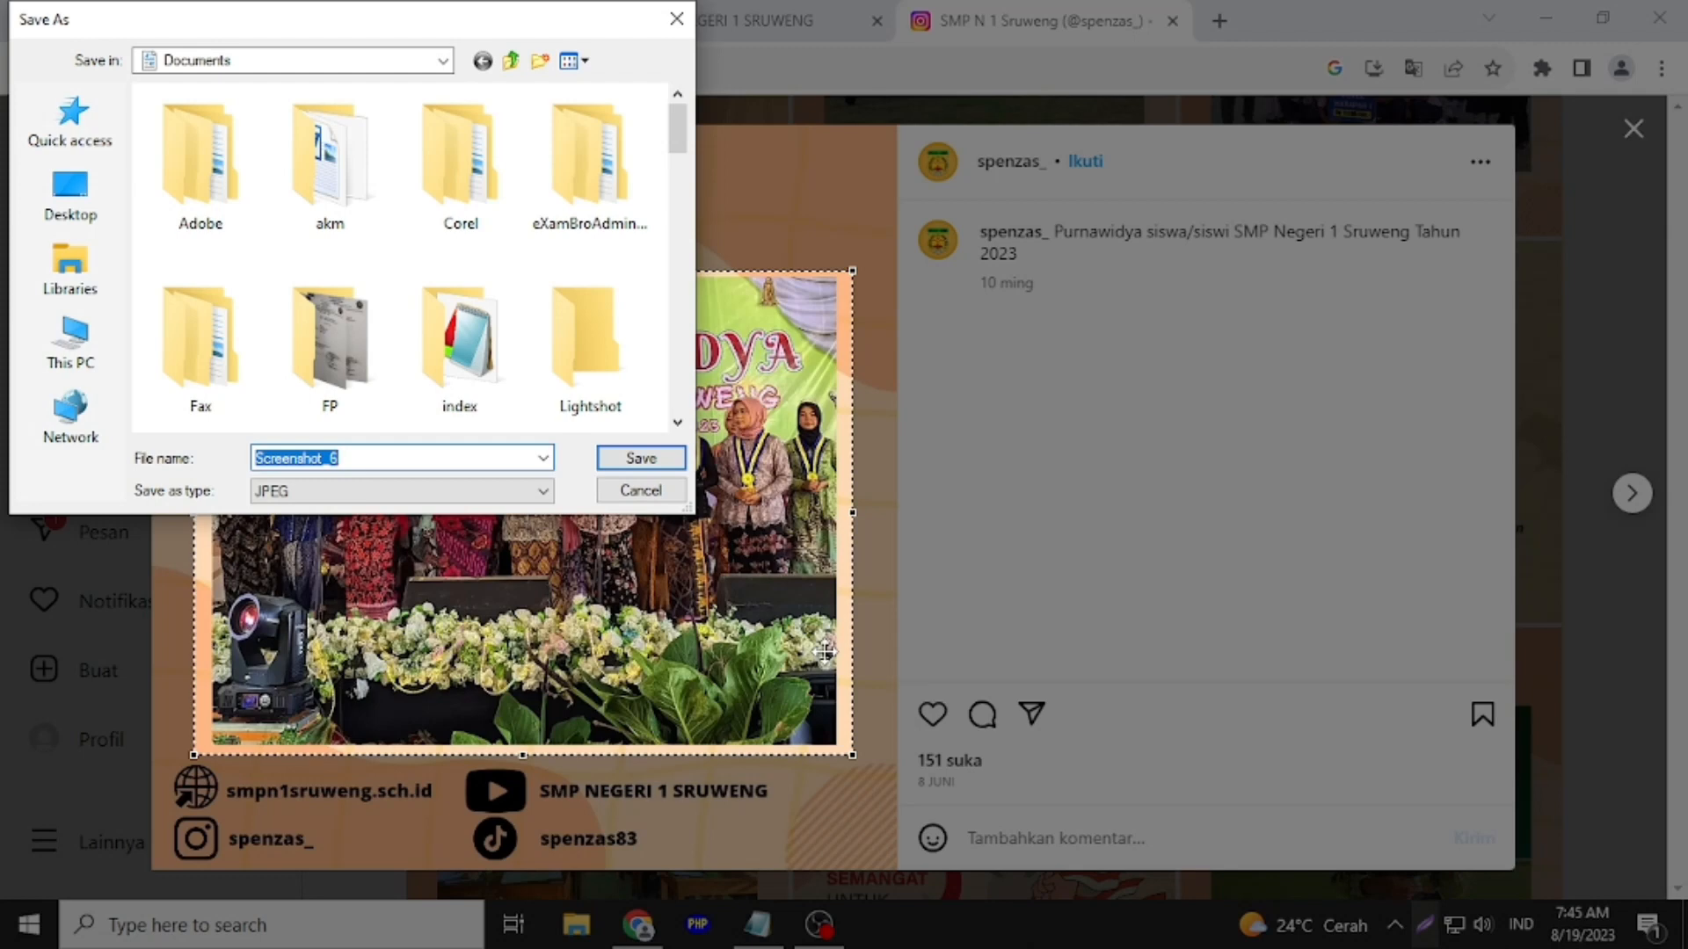
pyautogui.write('pu')
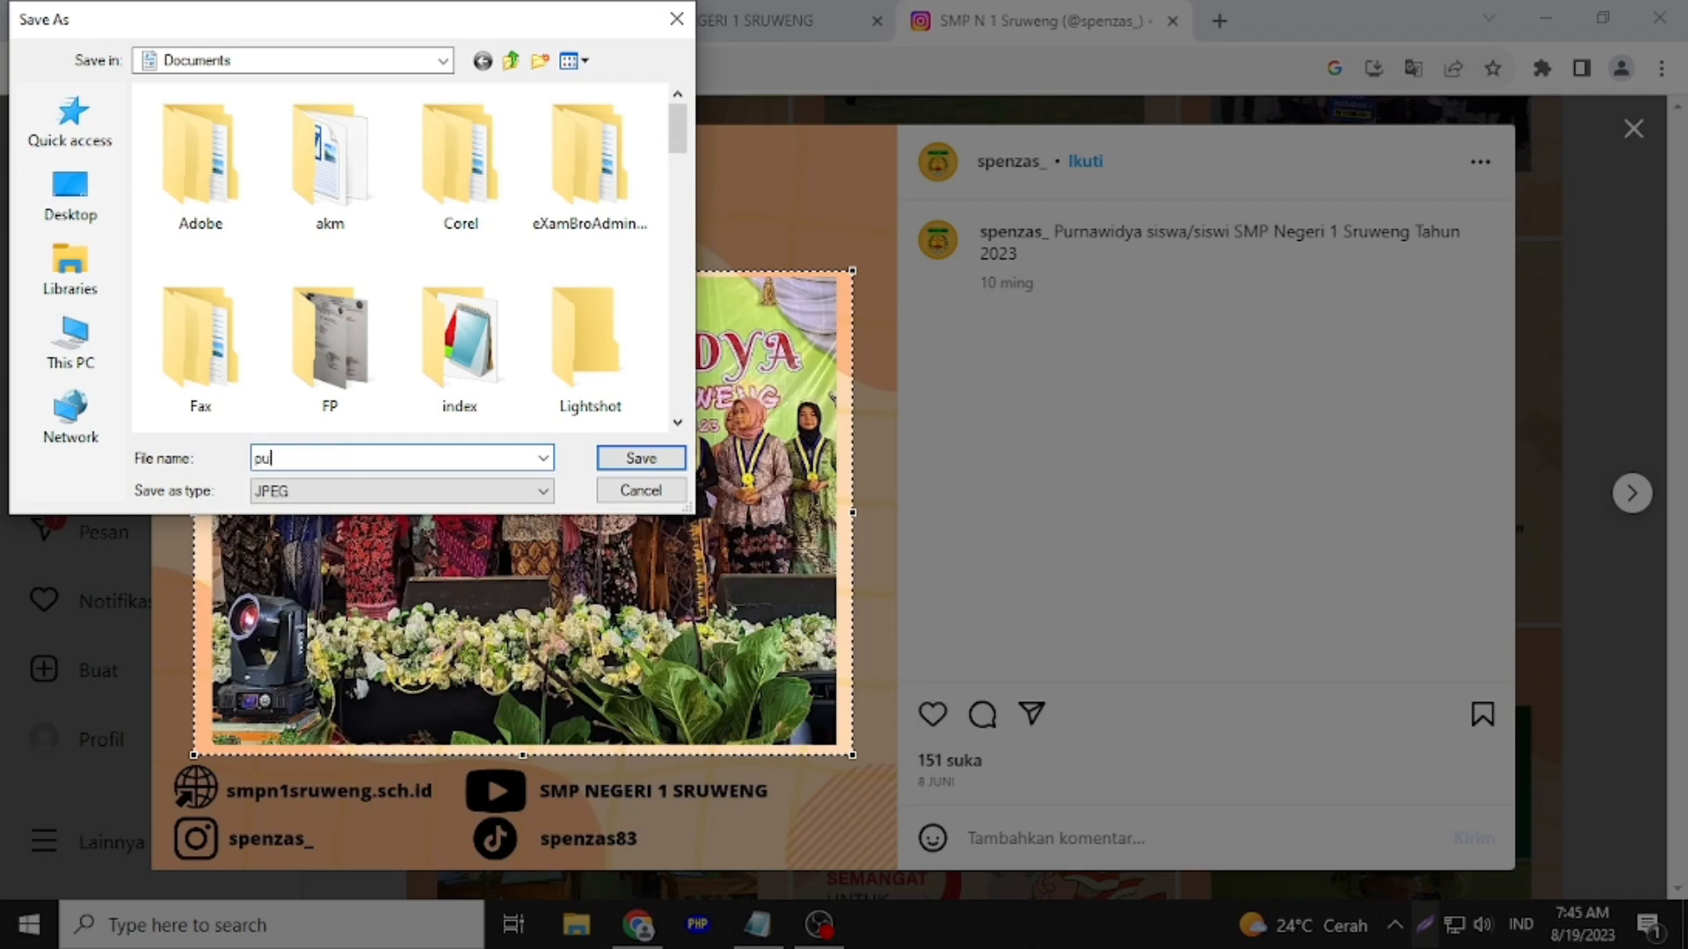
pyautogui.write('rnawidya sruweng')
pyautogui.press('Return')
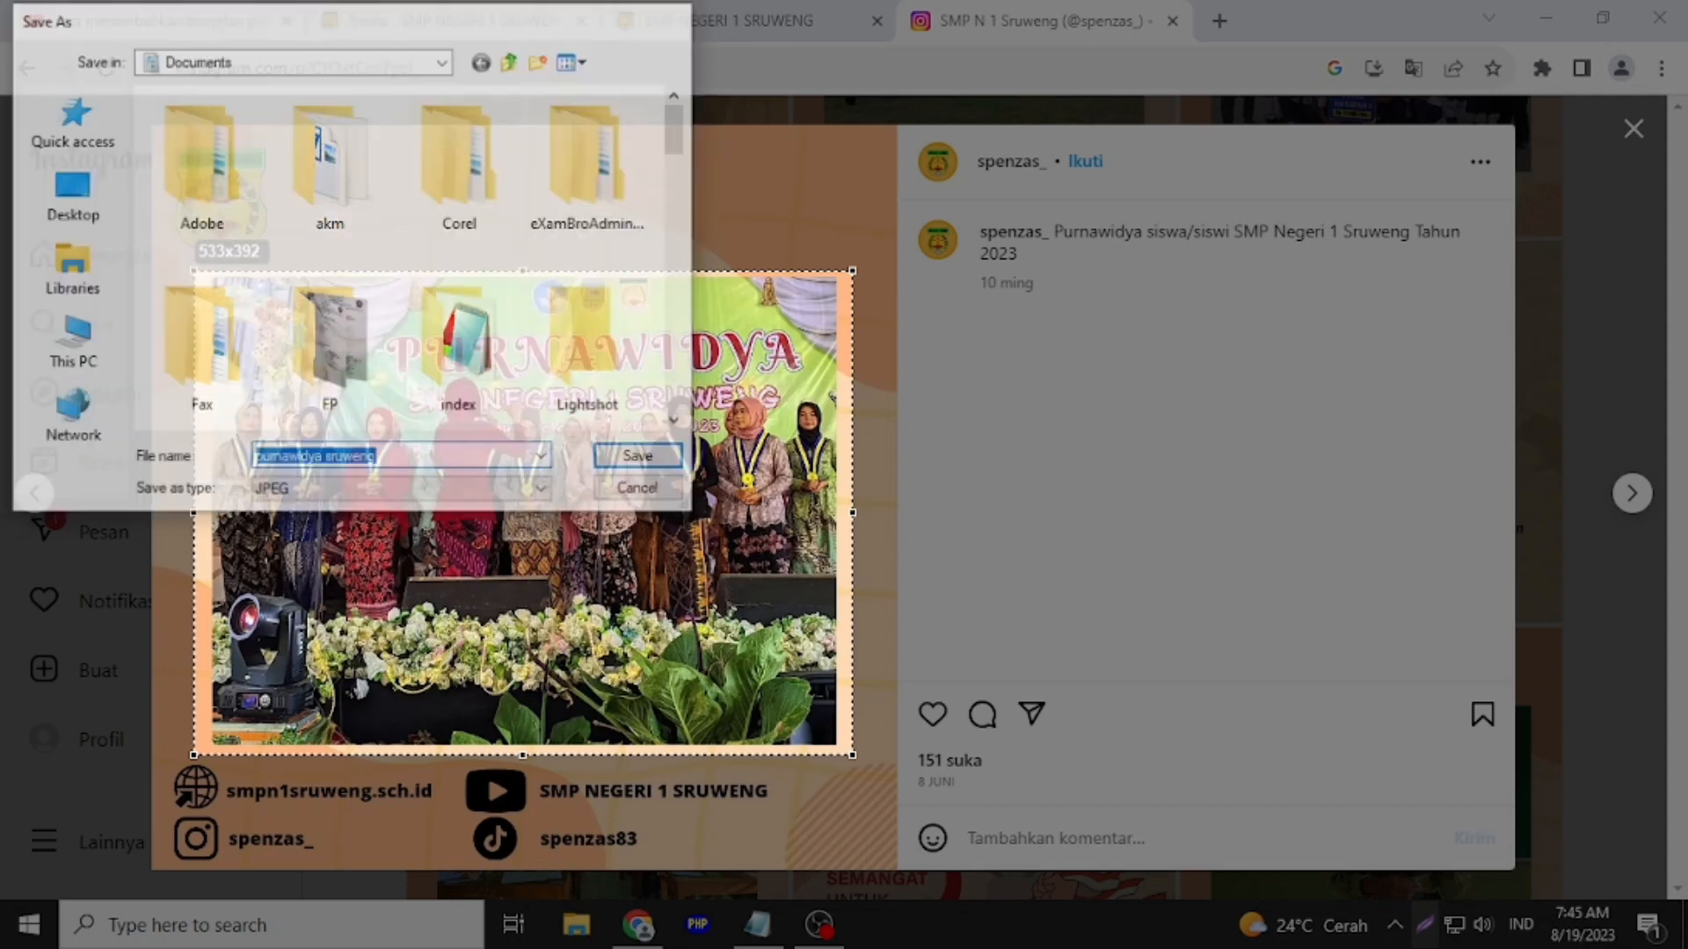
# Locate the saved "purnawidya sruweng" image in the Documents folder in File Explorer and select it
pyautogui.click(575, 924)
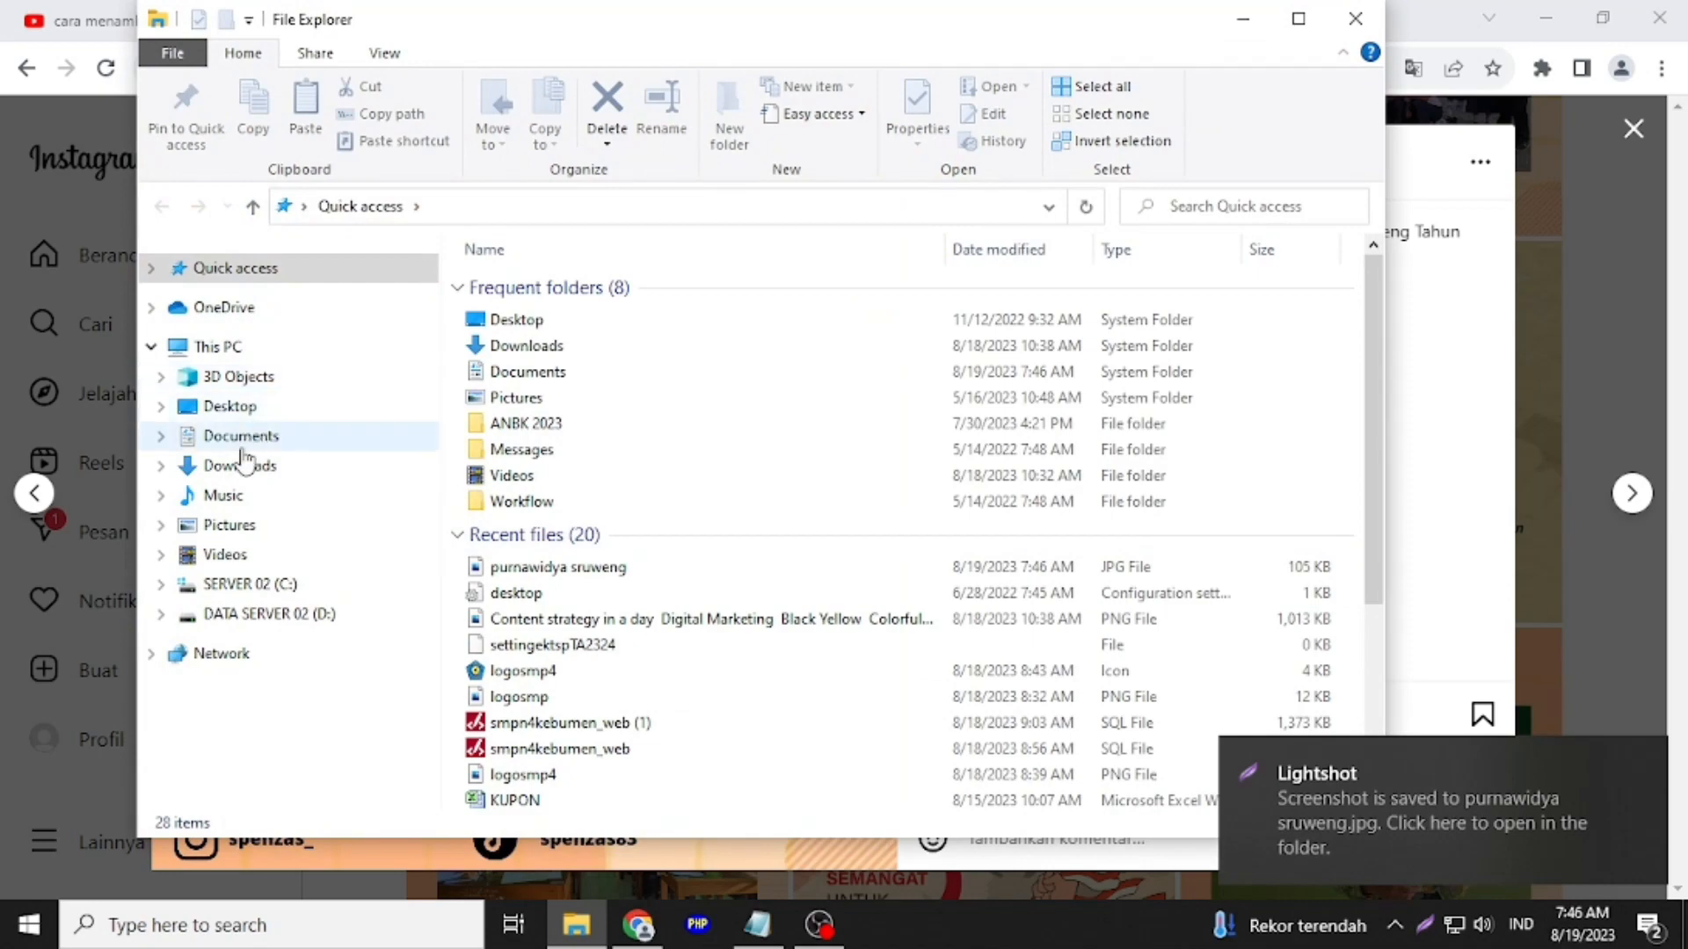
pyautogui.click(264, 440)
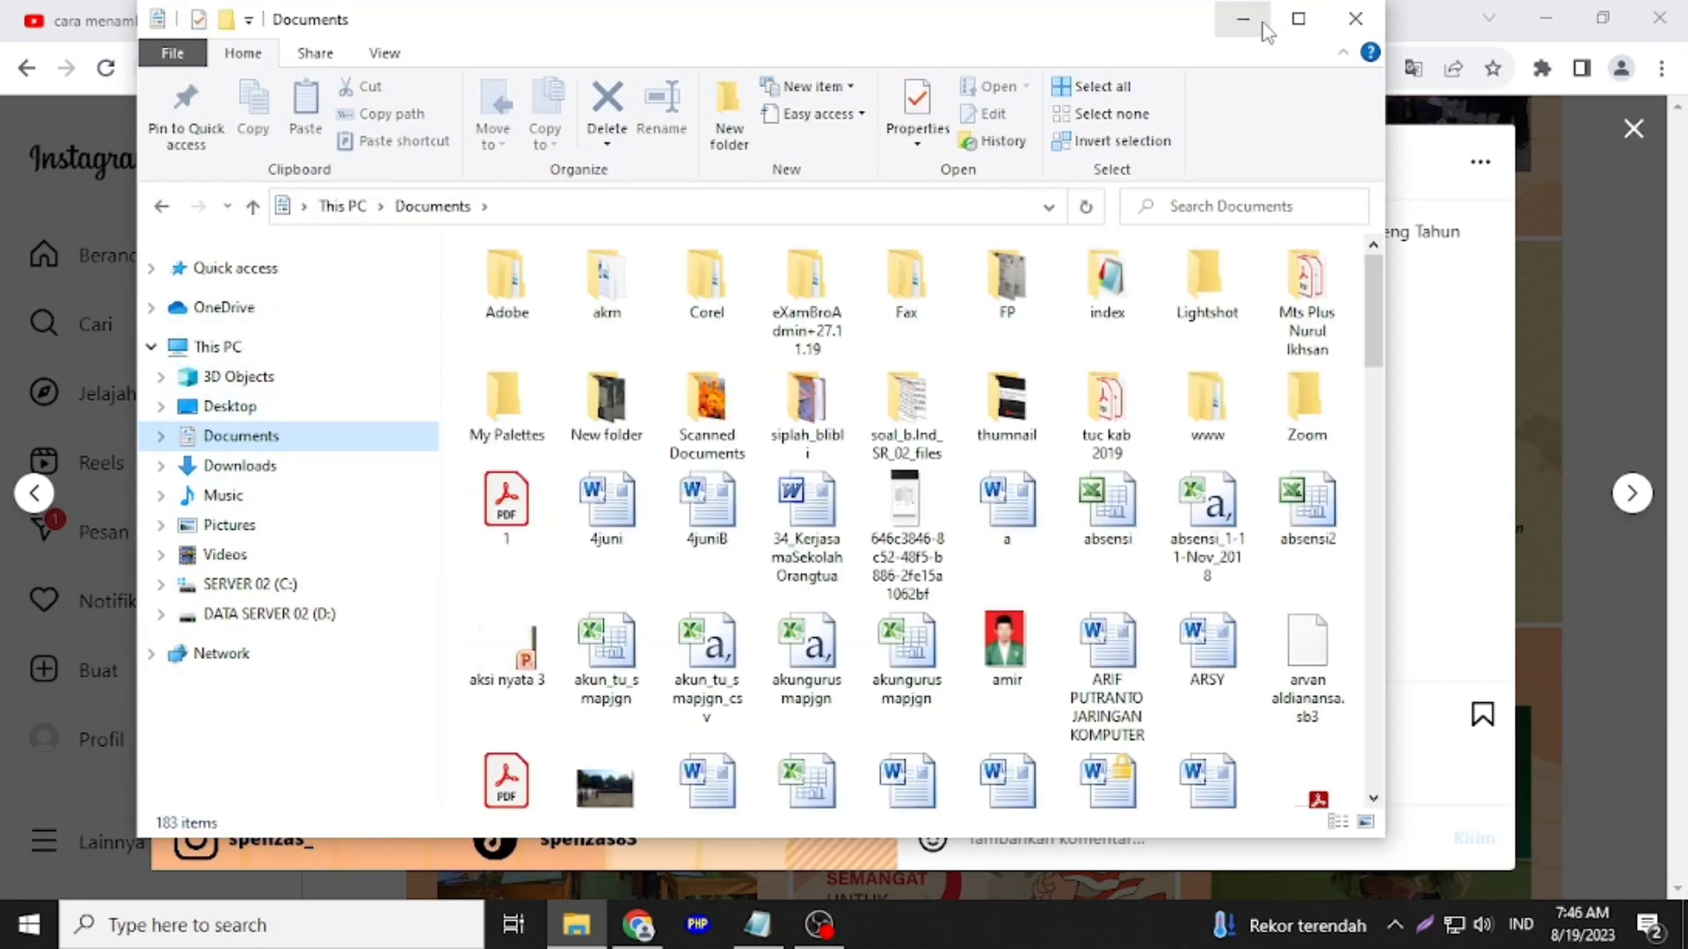
pyautogui.click(1296, 19)
pyautogui.scroll(-10, 1507, 271)
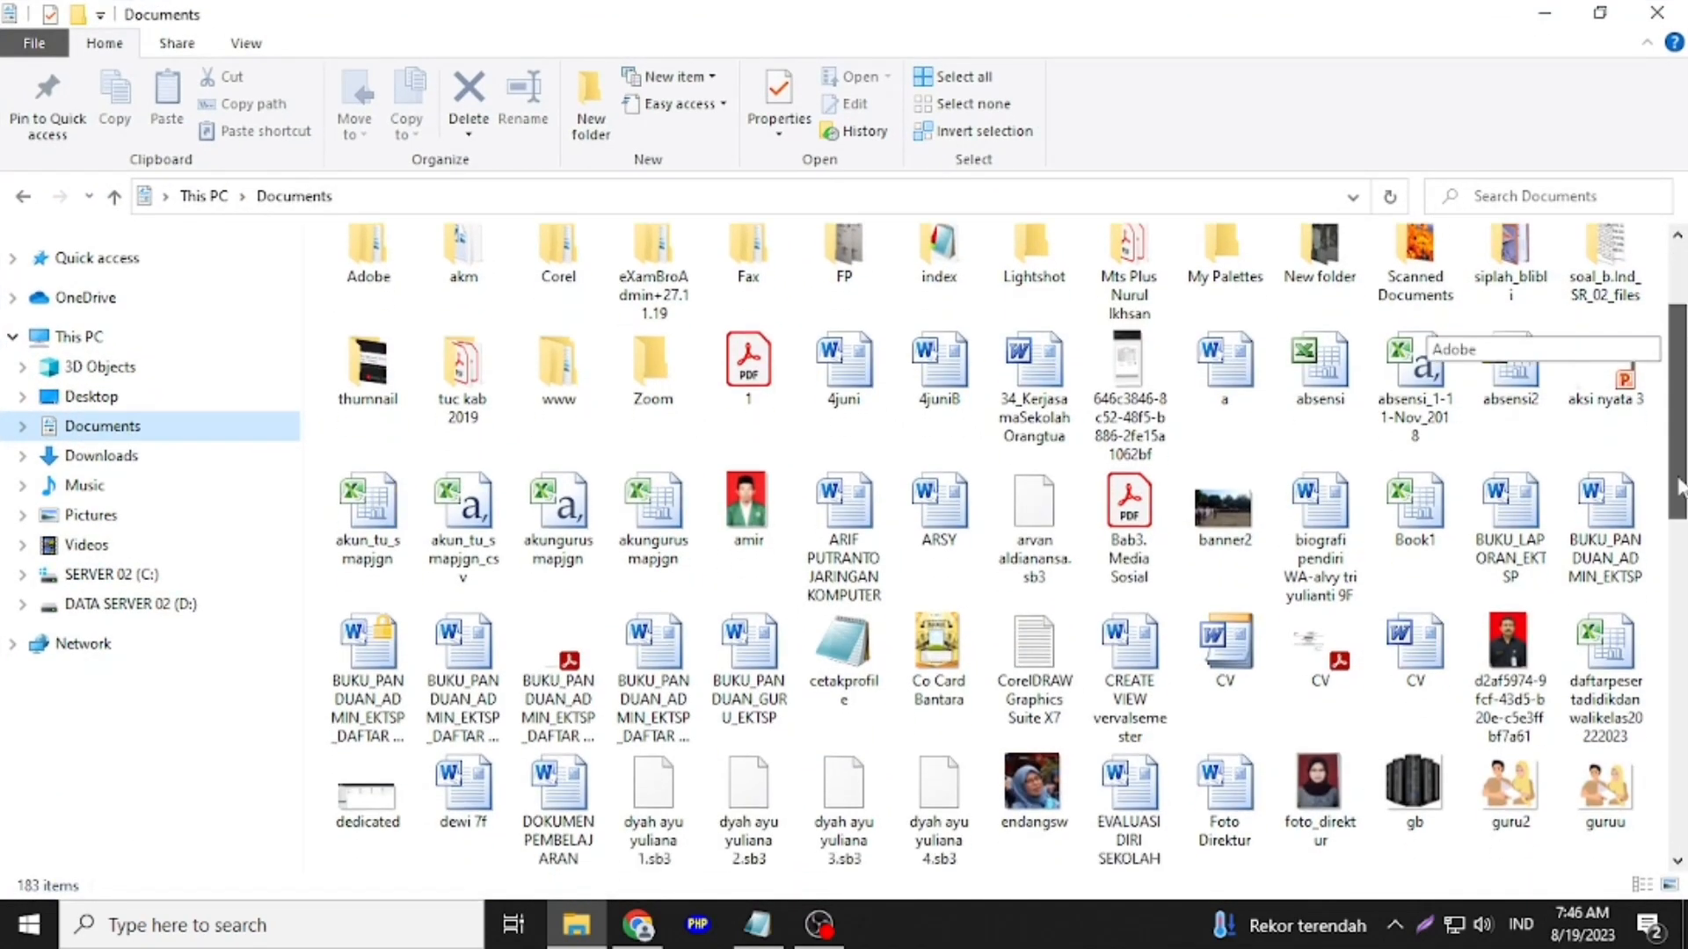
pyautogui.scroll(3, 1657, 622)
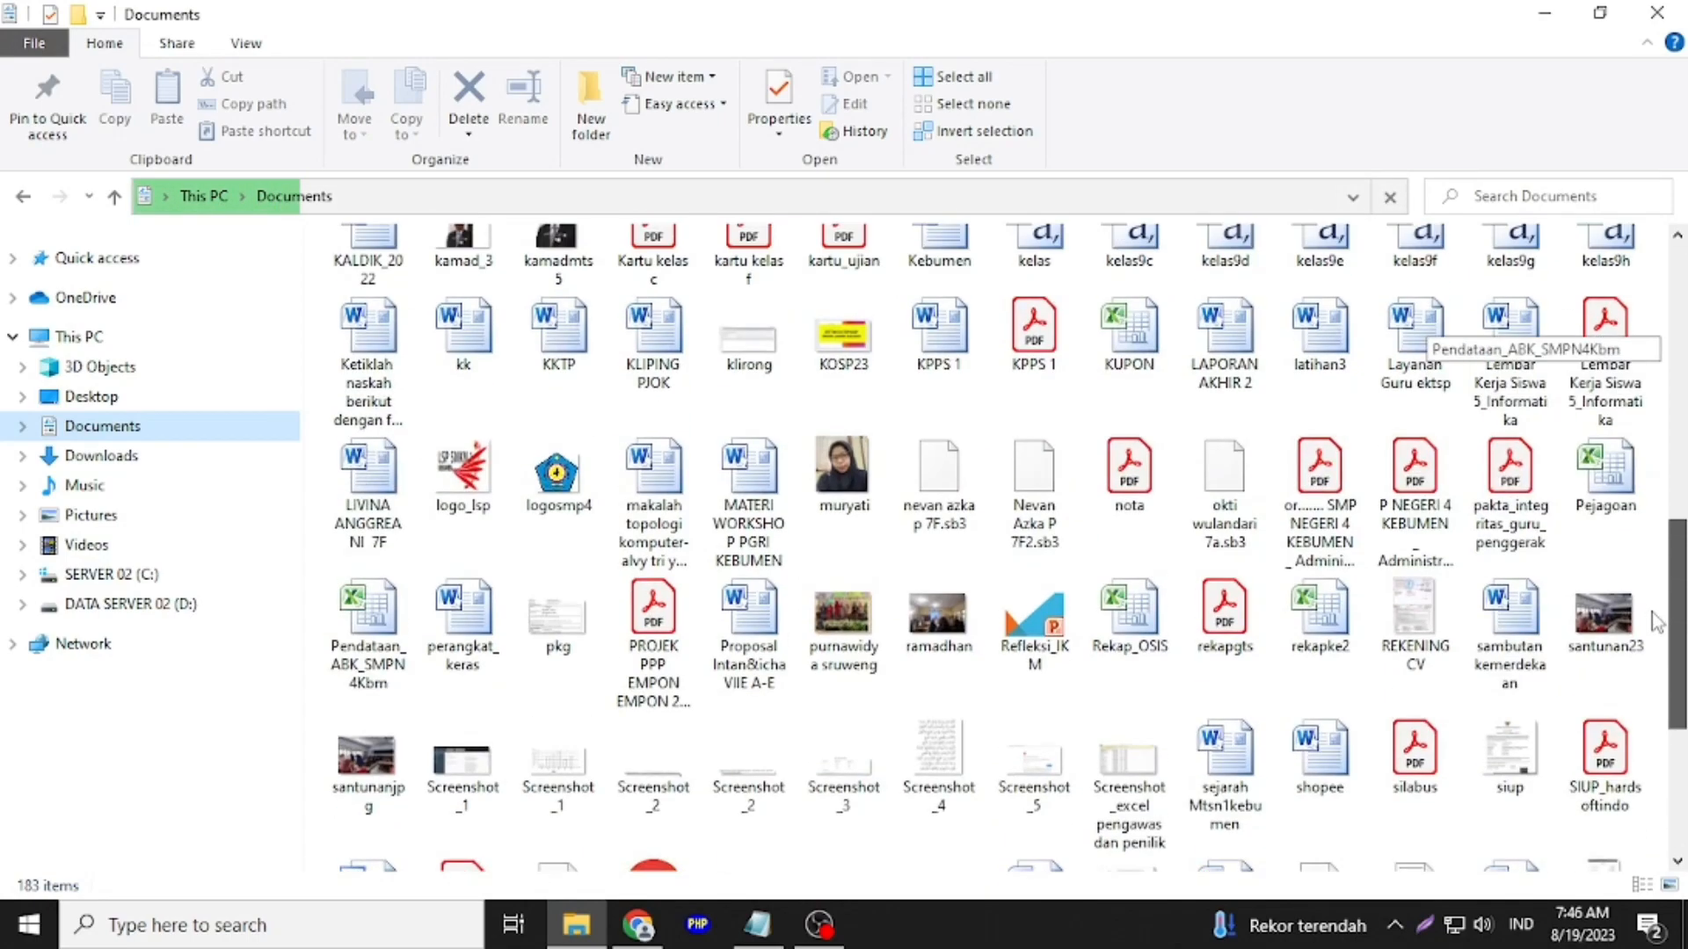
pyautogui.scroll(6, 1657, 622)
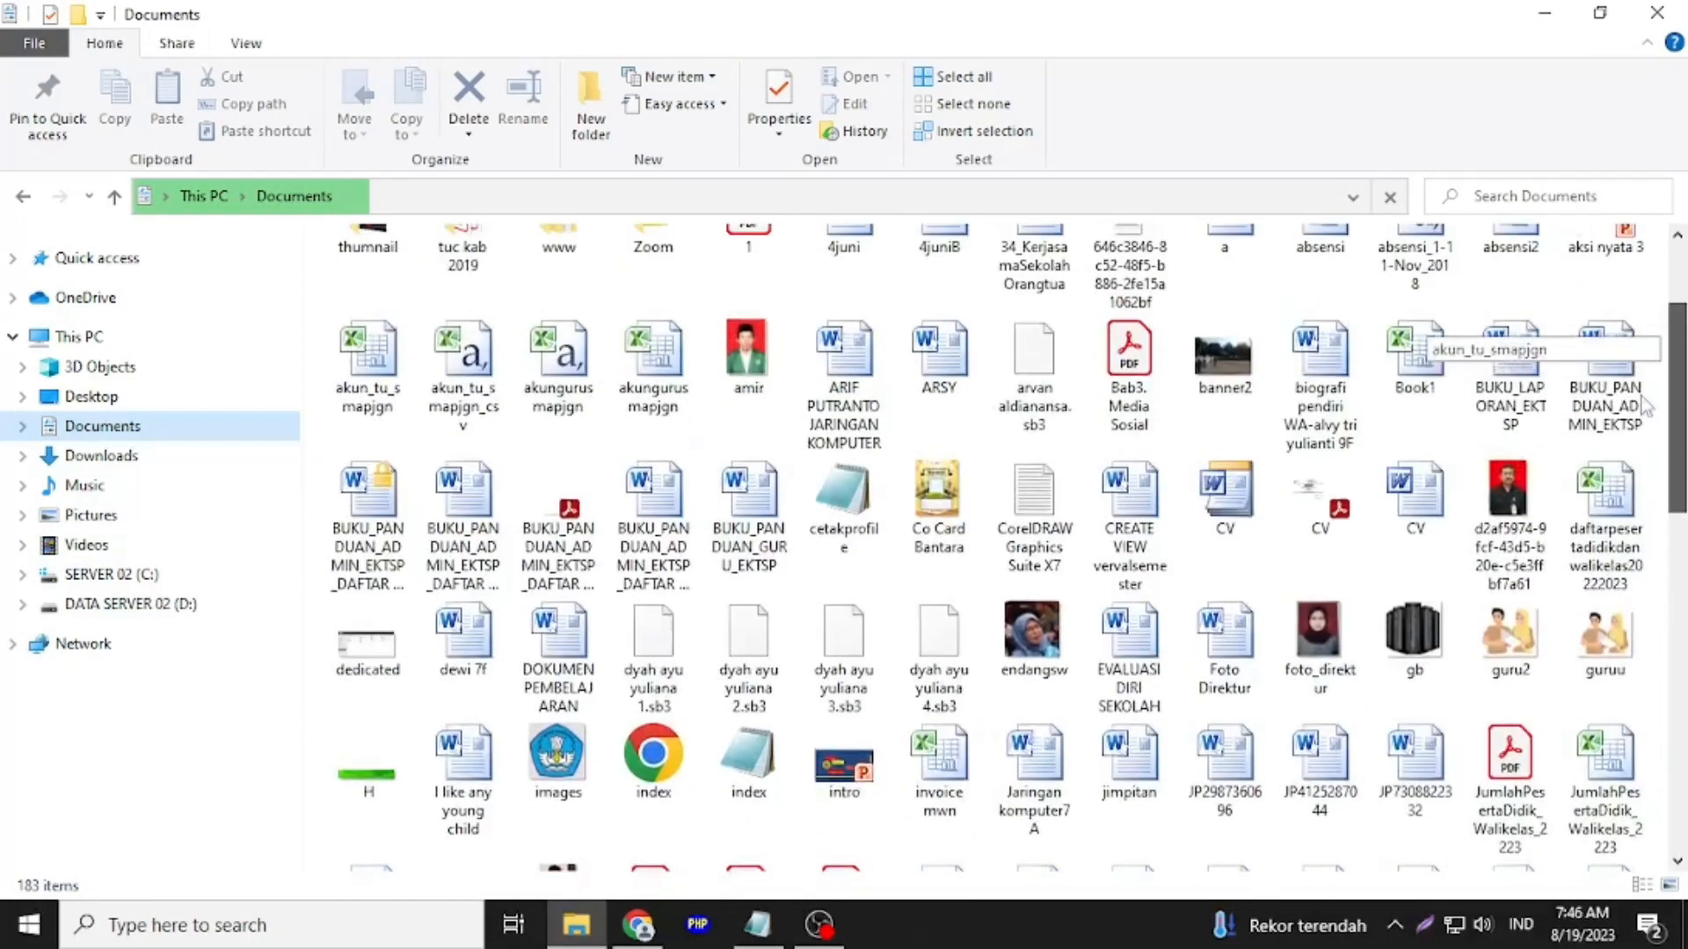
pyautogui.scroll(-6, 1630, 281)
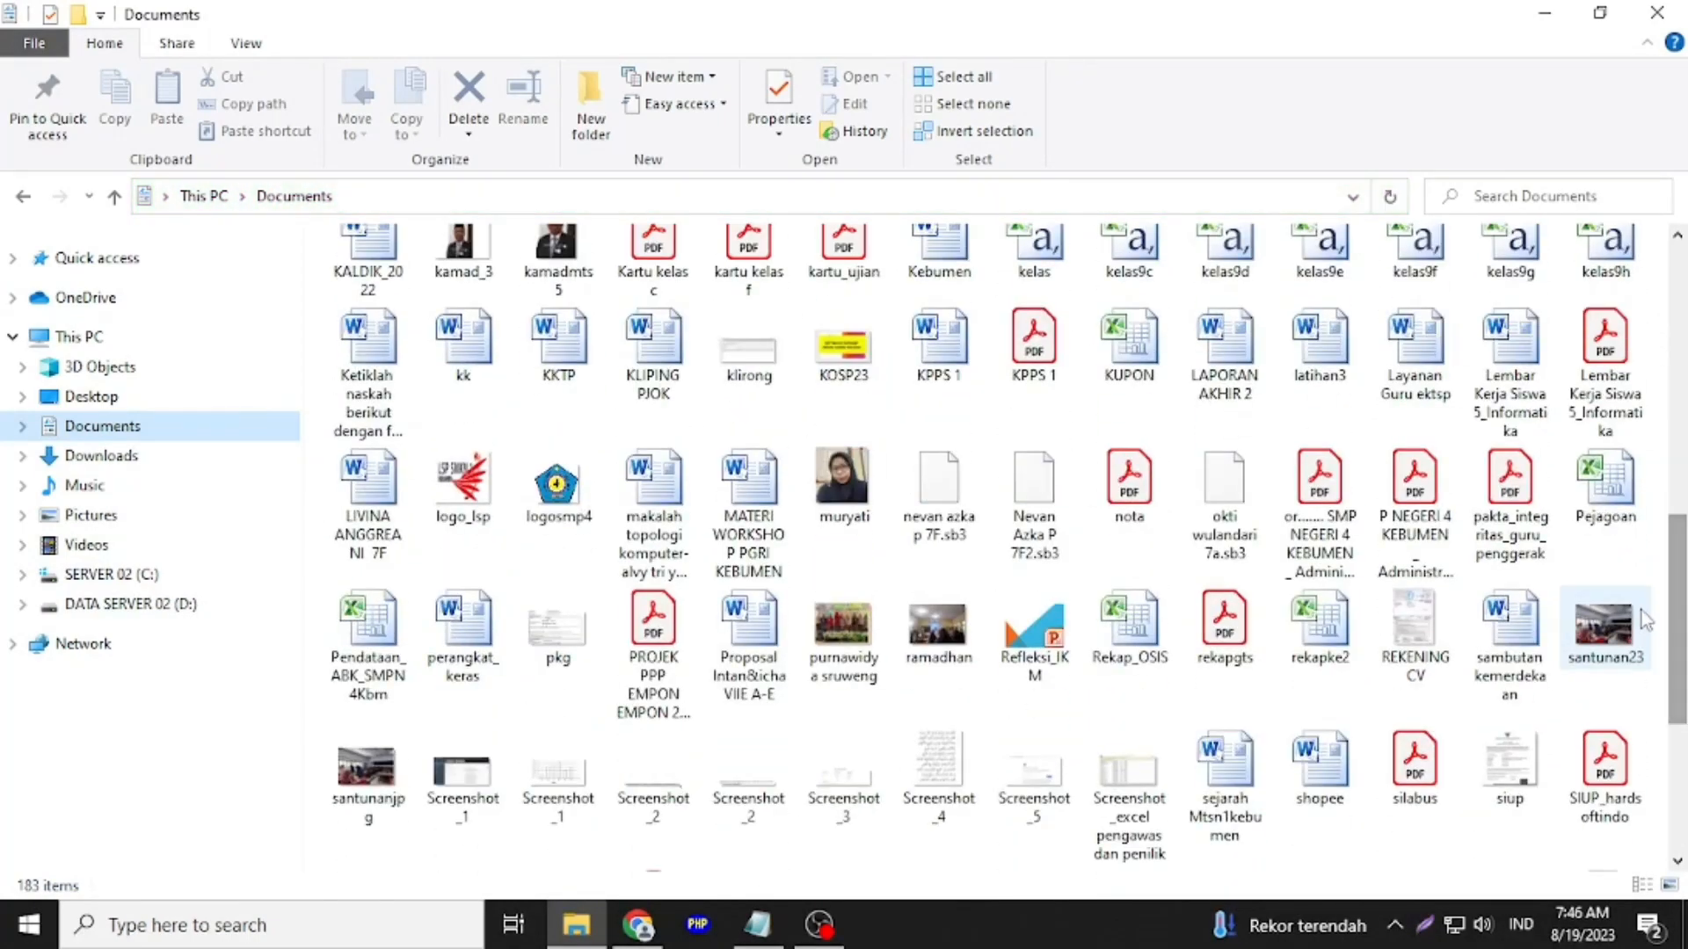
pyautogui.click(1608, 631)
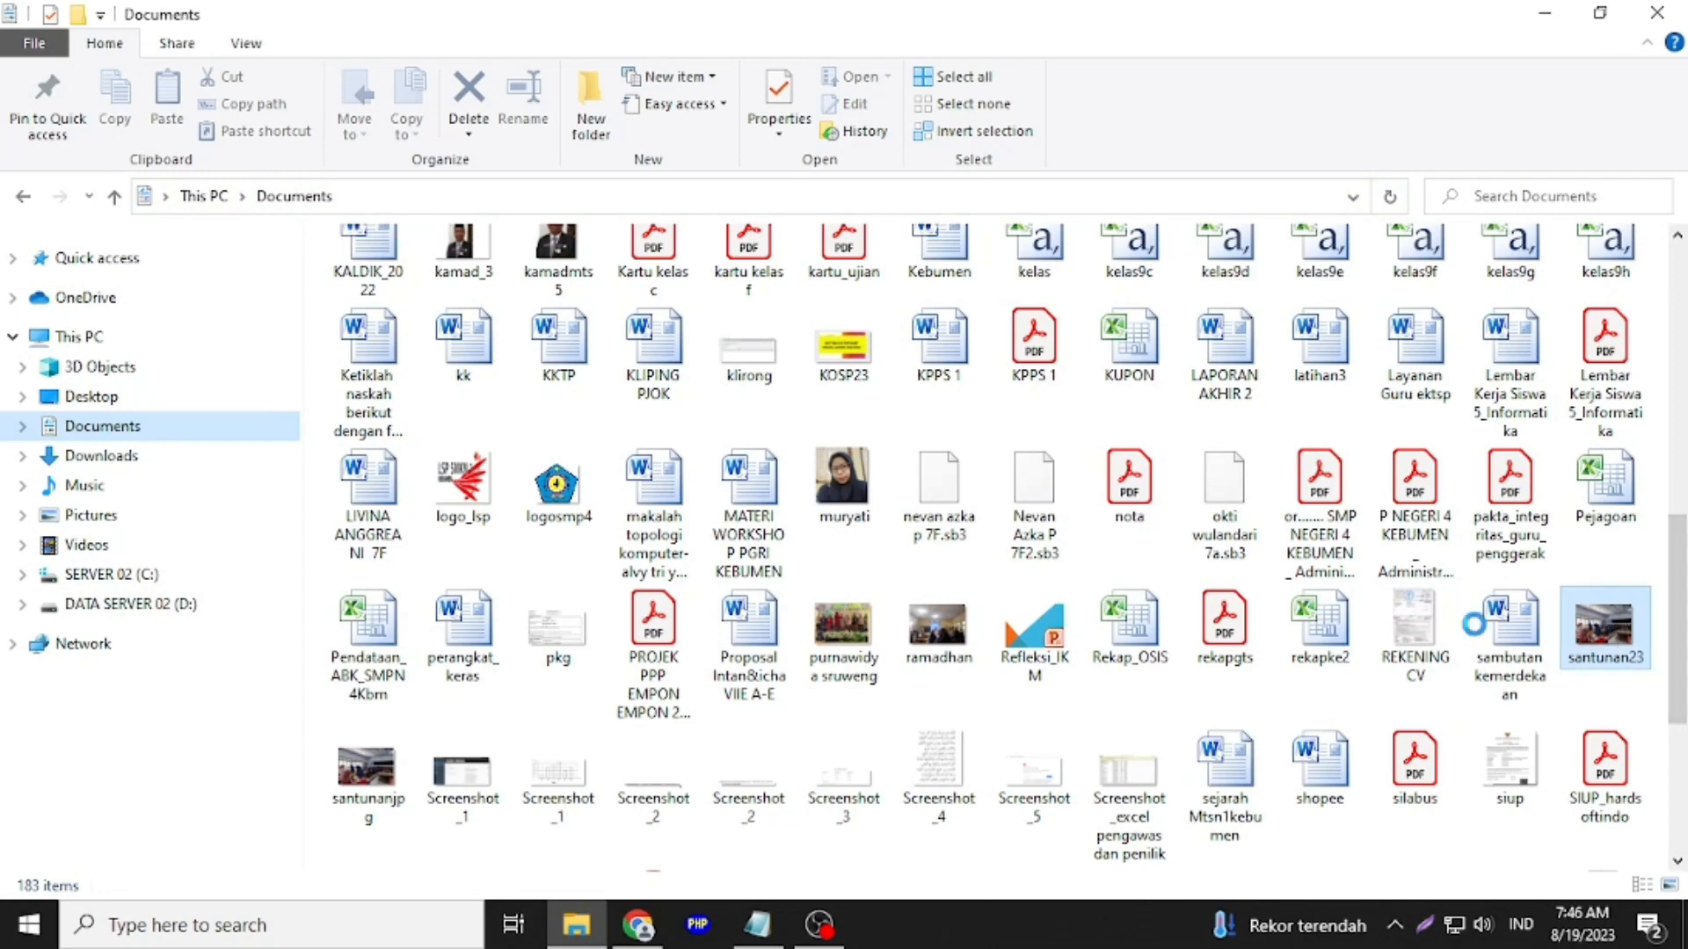
pyautogui.click(854, 642)
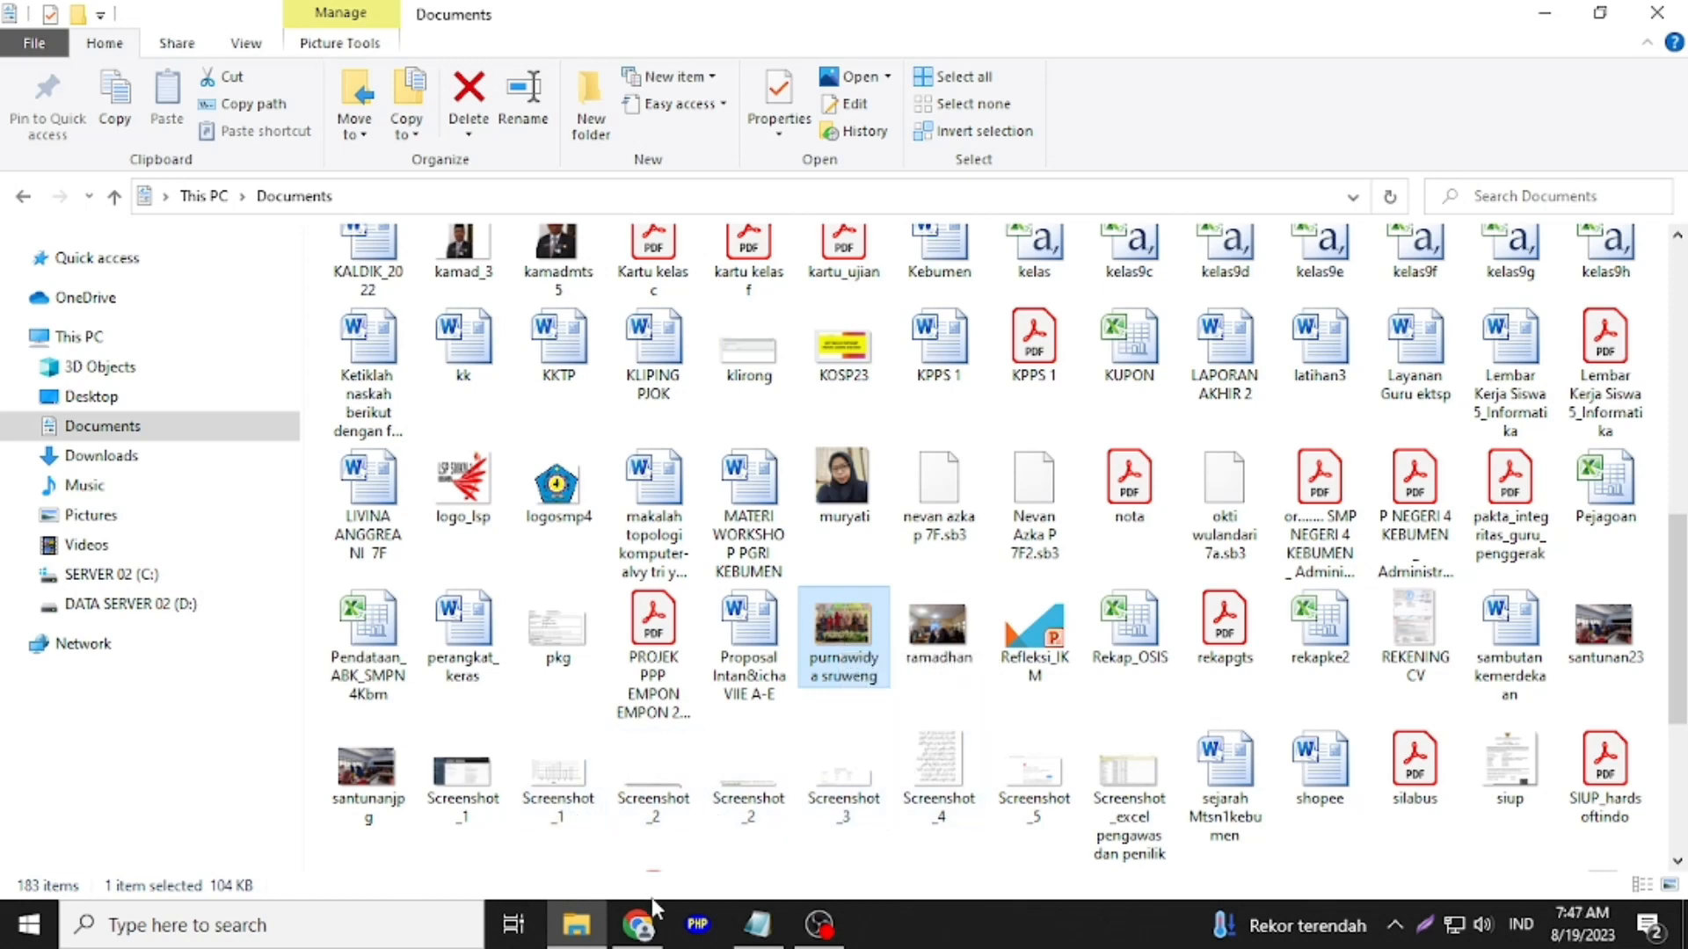
# Switch back to Chrome, close the Instagram post and return to the Tambah Berita form
pyautogui.click(640, 923)
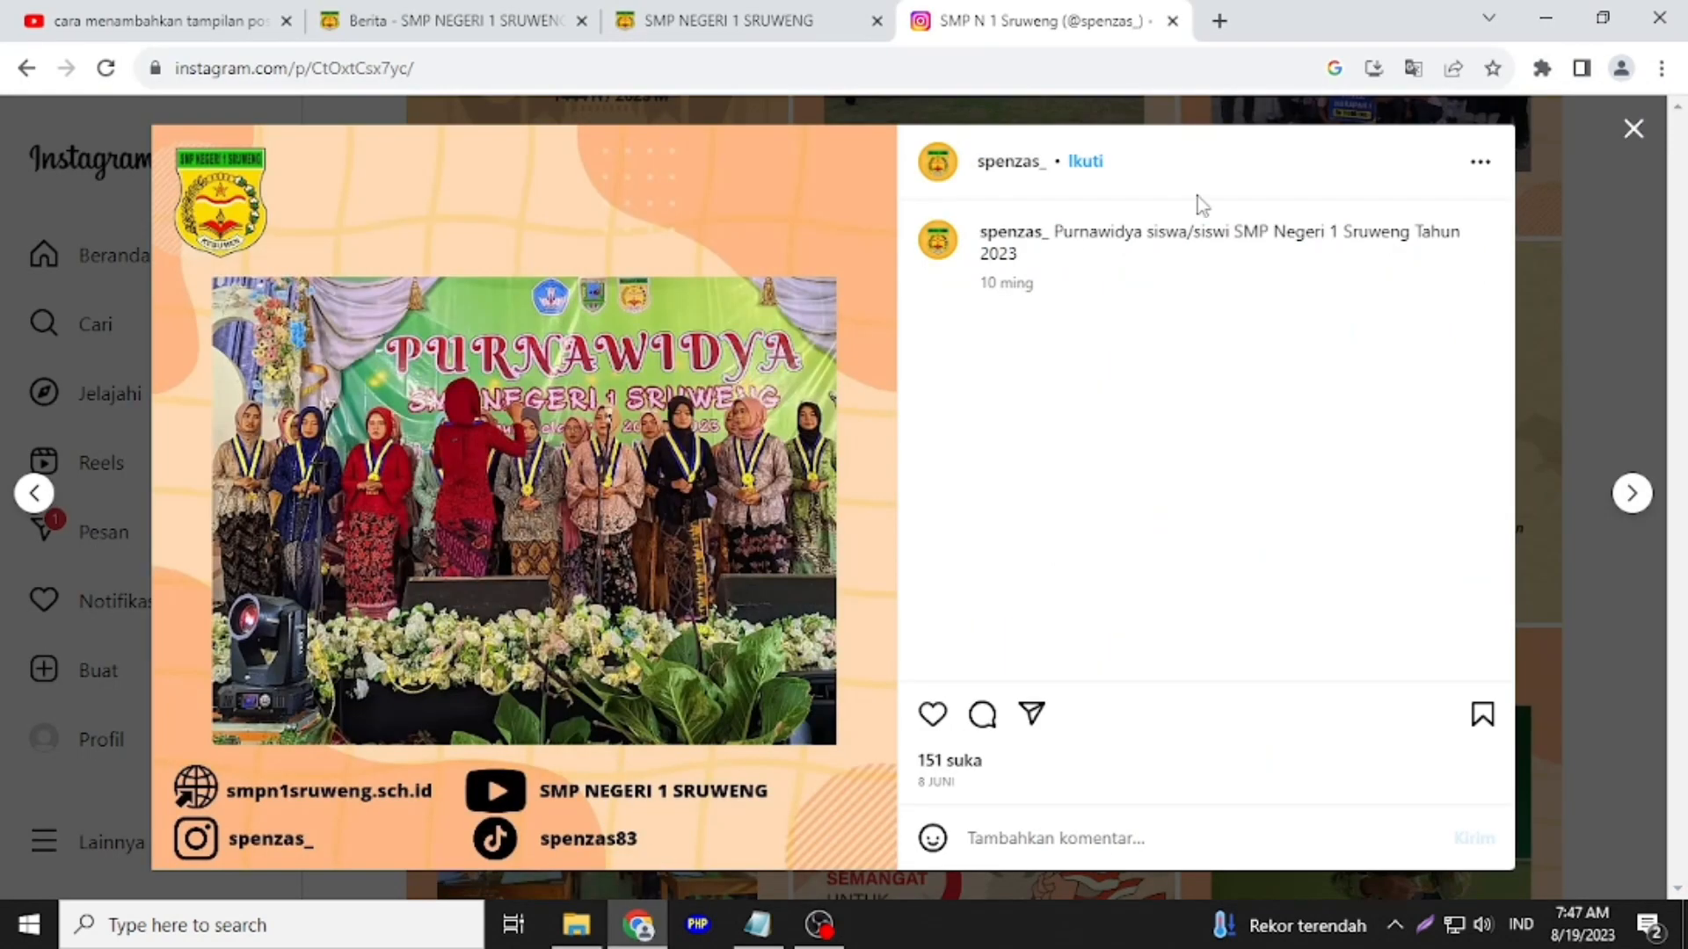
pyautogui.click(1634, 129)
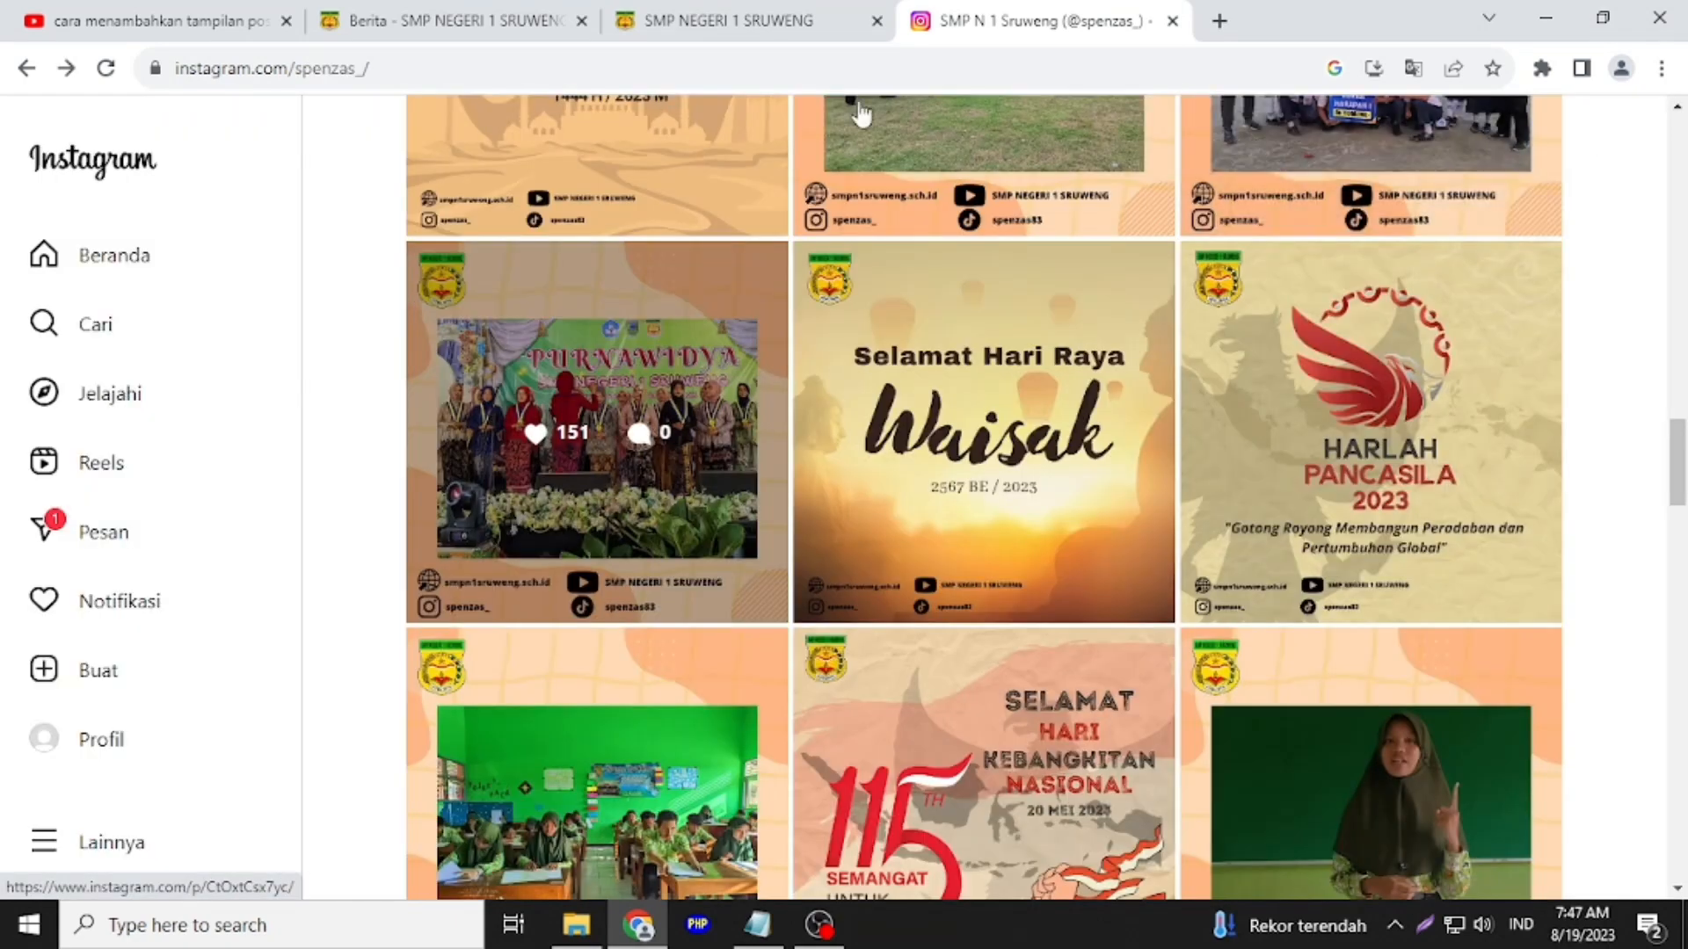
pyautogui.scroll(2, 719, 362)
pyautogui.scroll(1, 719, 362)
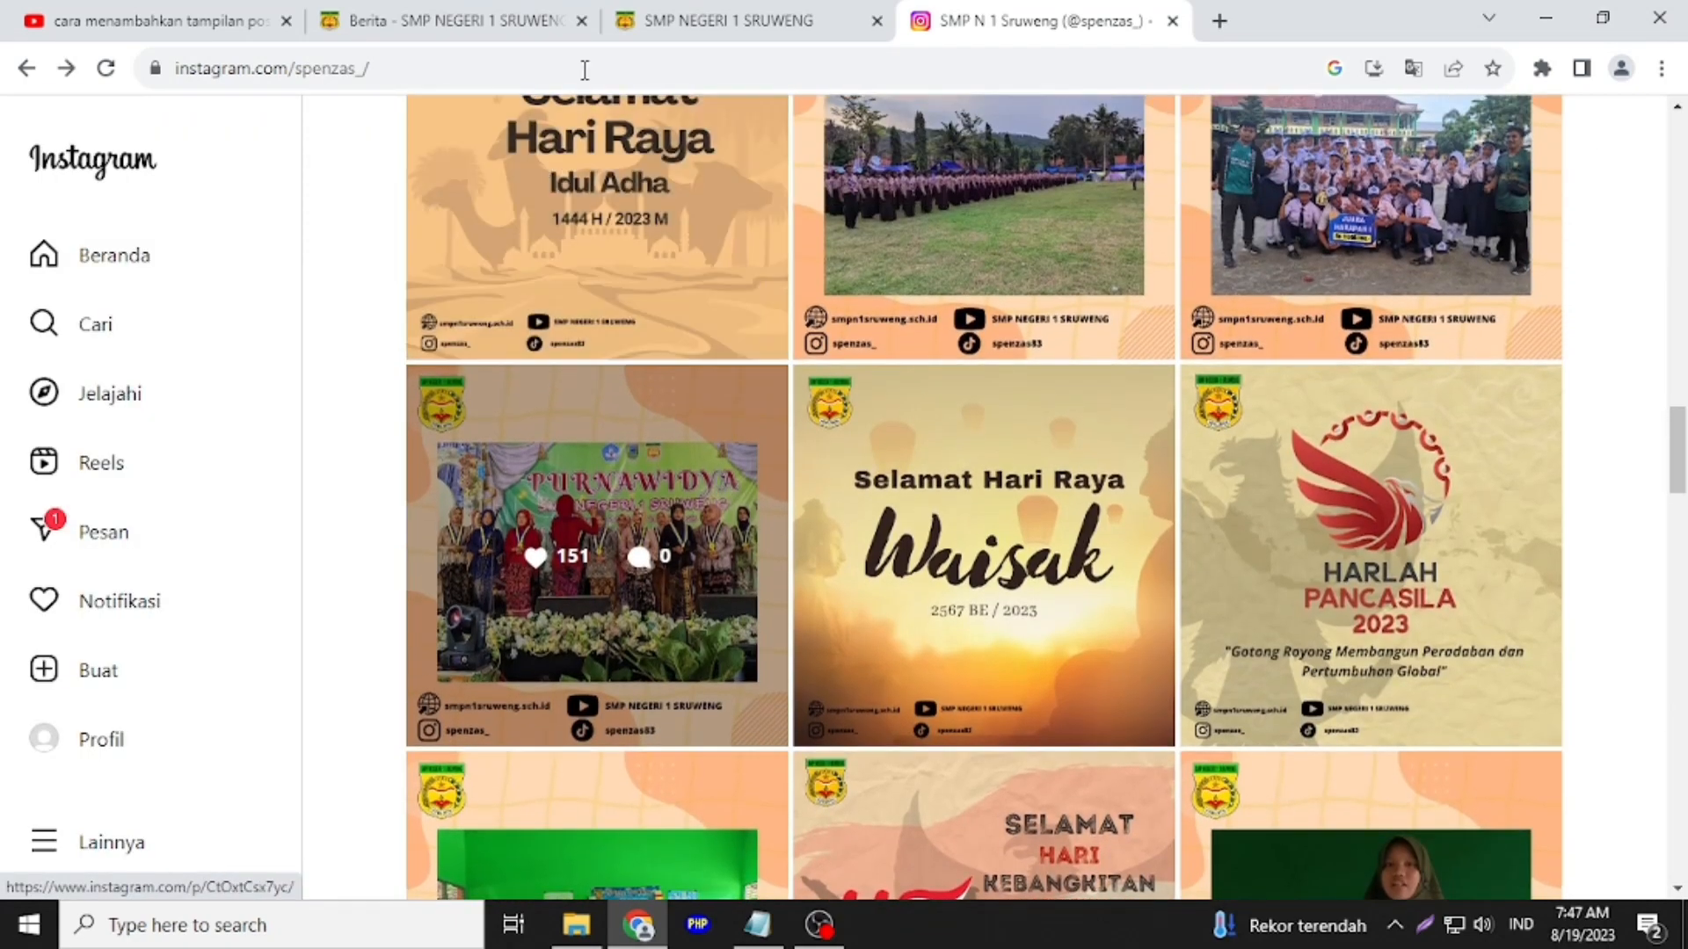
pyautogui.click(489, 22)
pyautogui.click(741, 24)
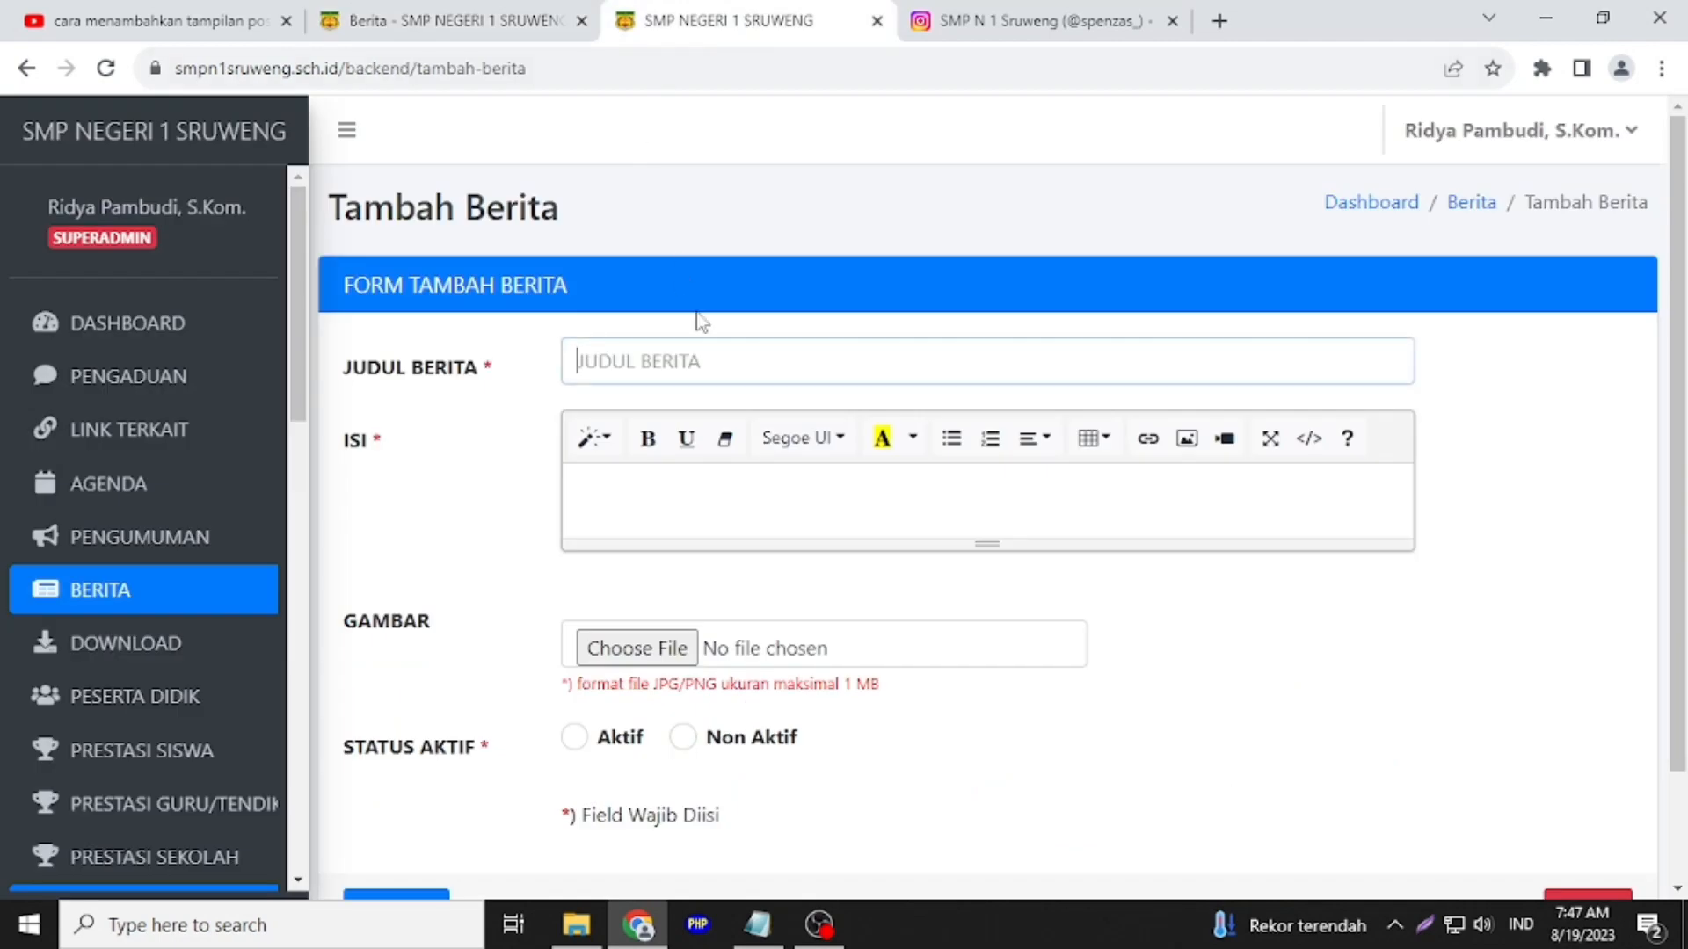
# Enter "Purnawidya tahun ajaran 2022/2023" as the news title and place the cursor in the Isi content editor
pyautogui.click(695, 363)
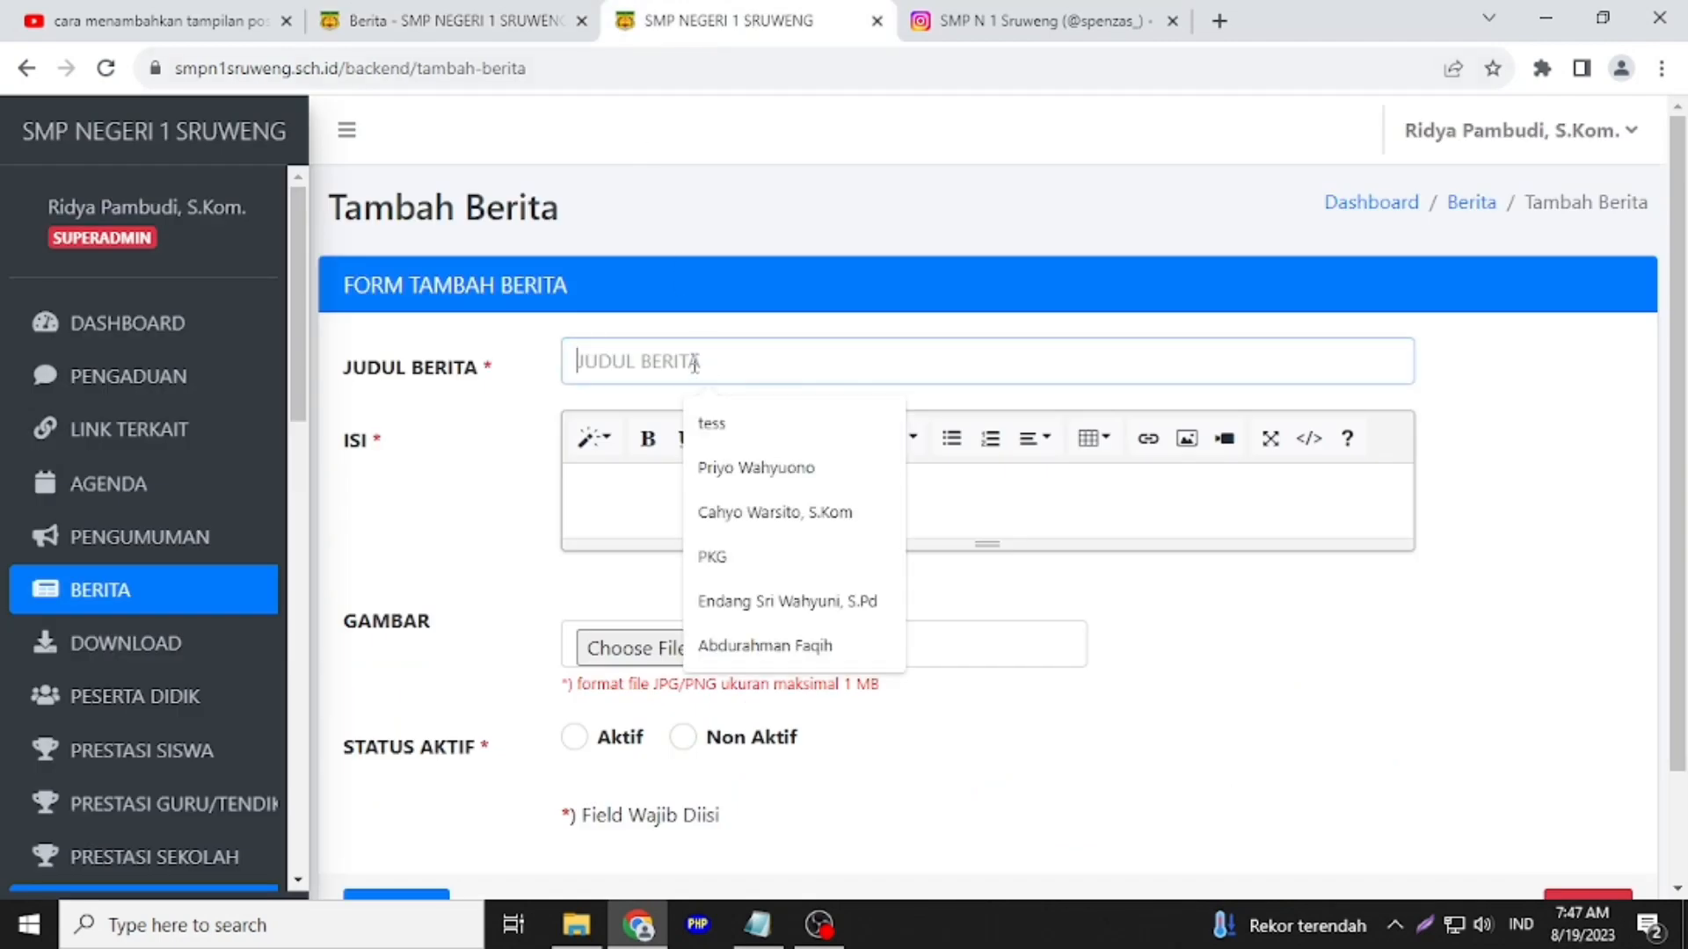
pyautogui.write('Purnaw')
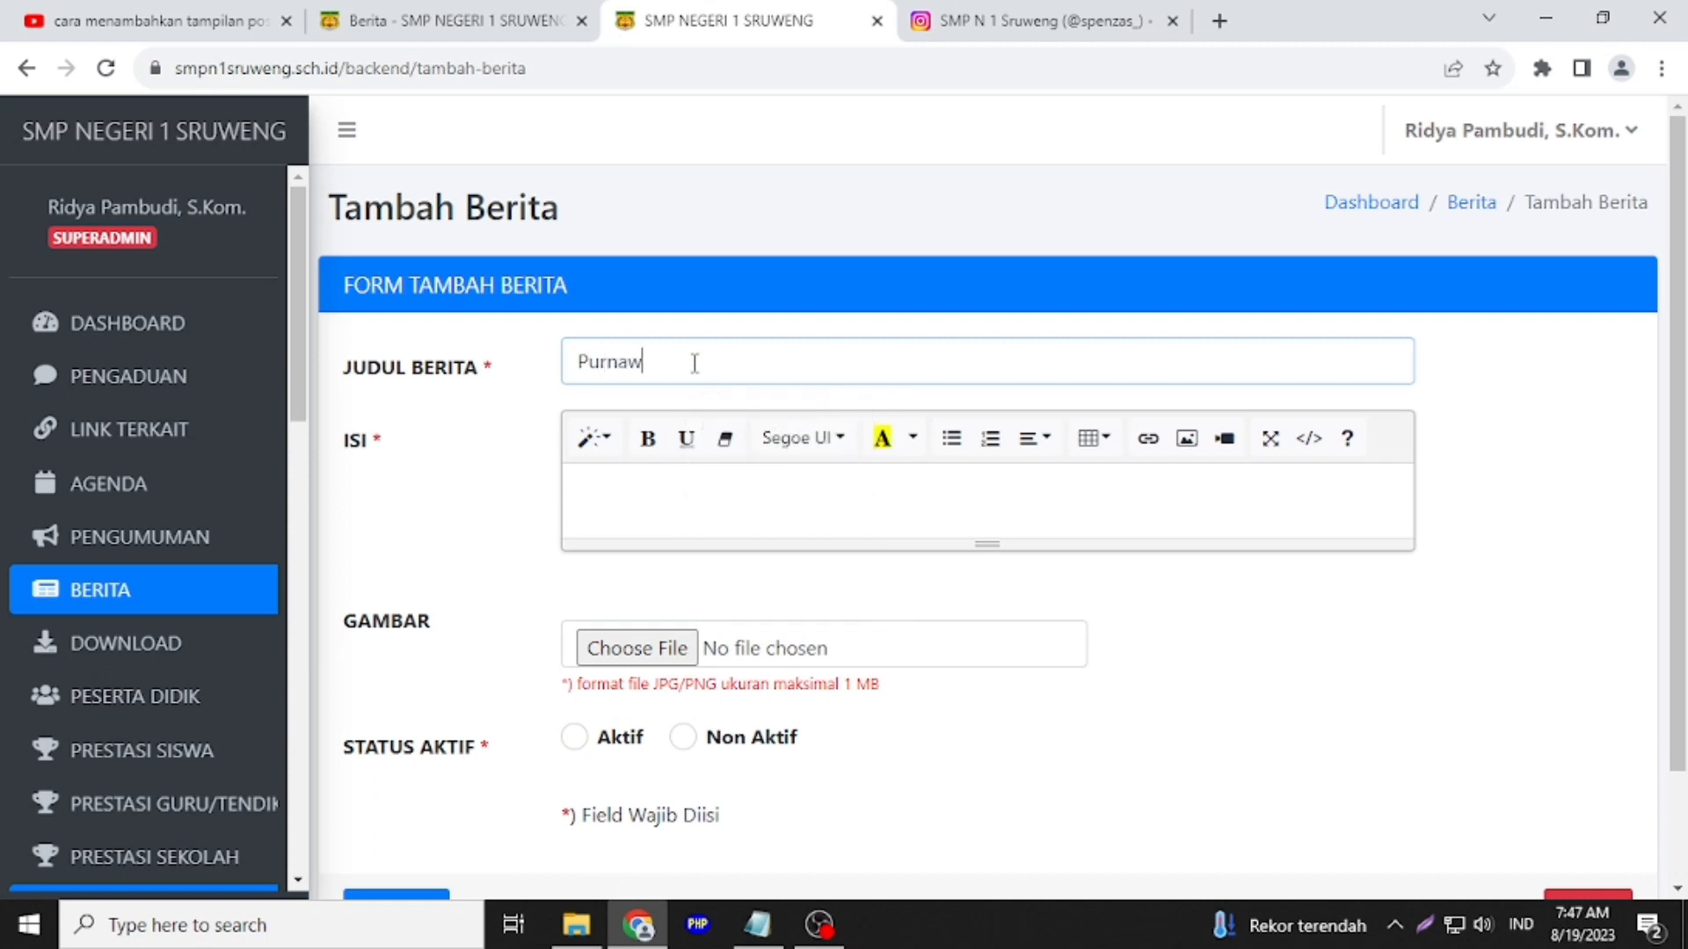
pyautogui.write('idya SMPn')
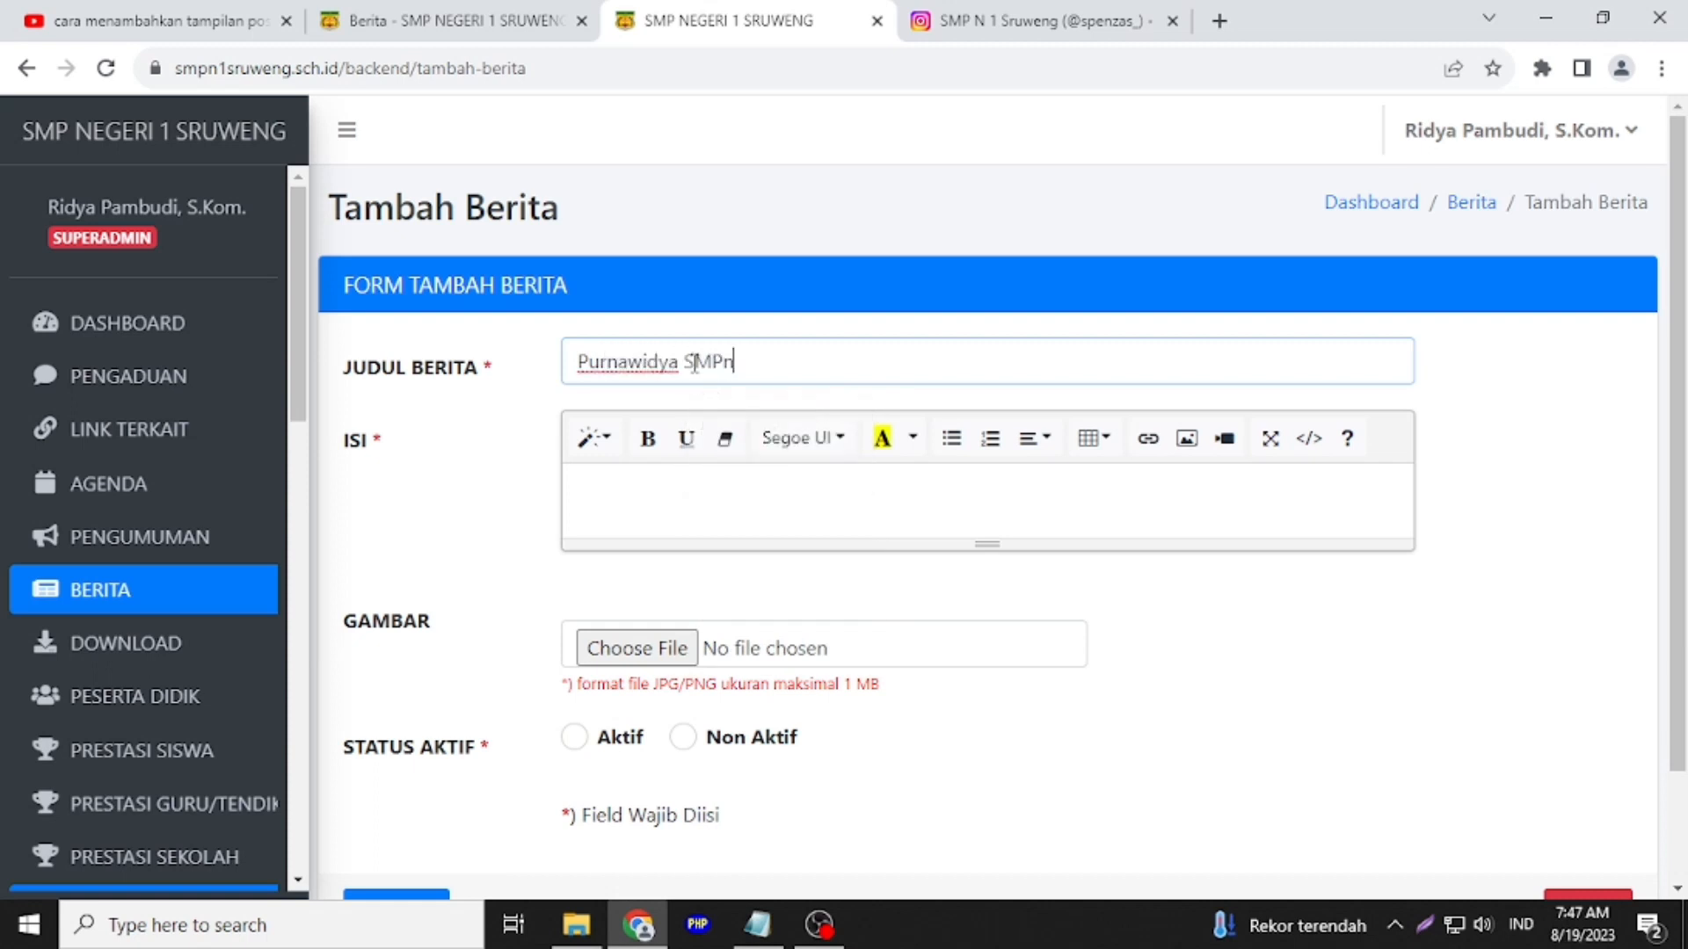
pyautogui.press('BackSpace')
pyautogui.press('BackSpace')
pyautogui.press('BackSpace')
pyautogui.press('BackSpace')
pyautogui.write('tahun ajaran 2022/')
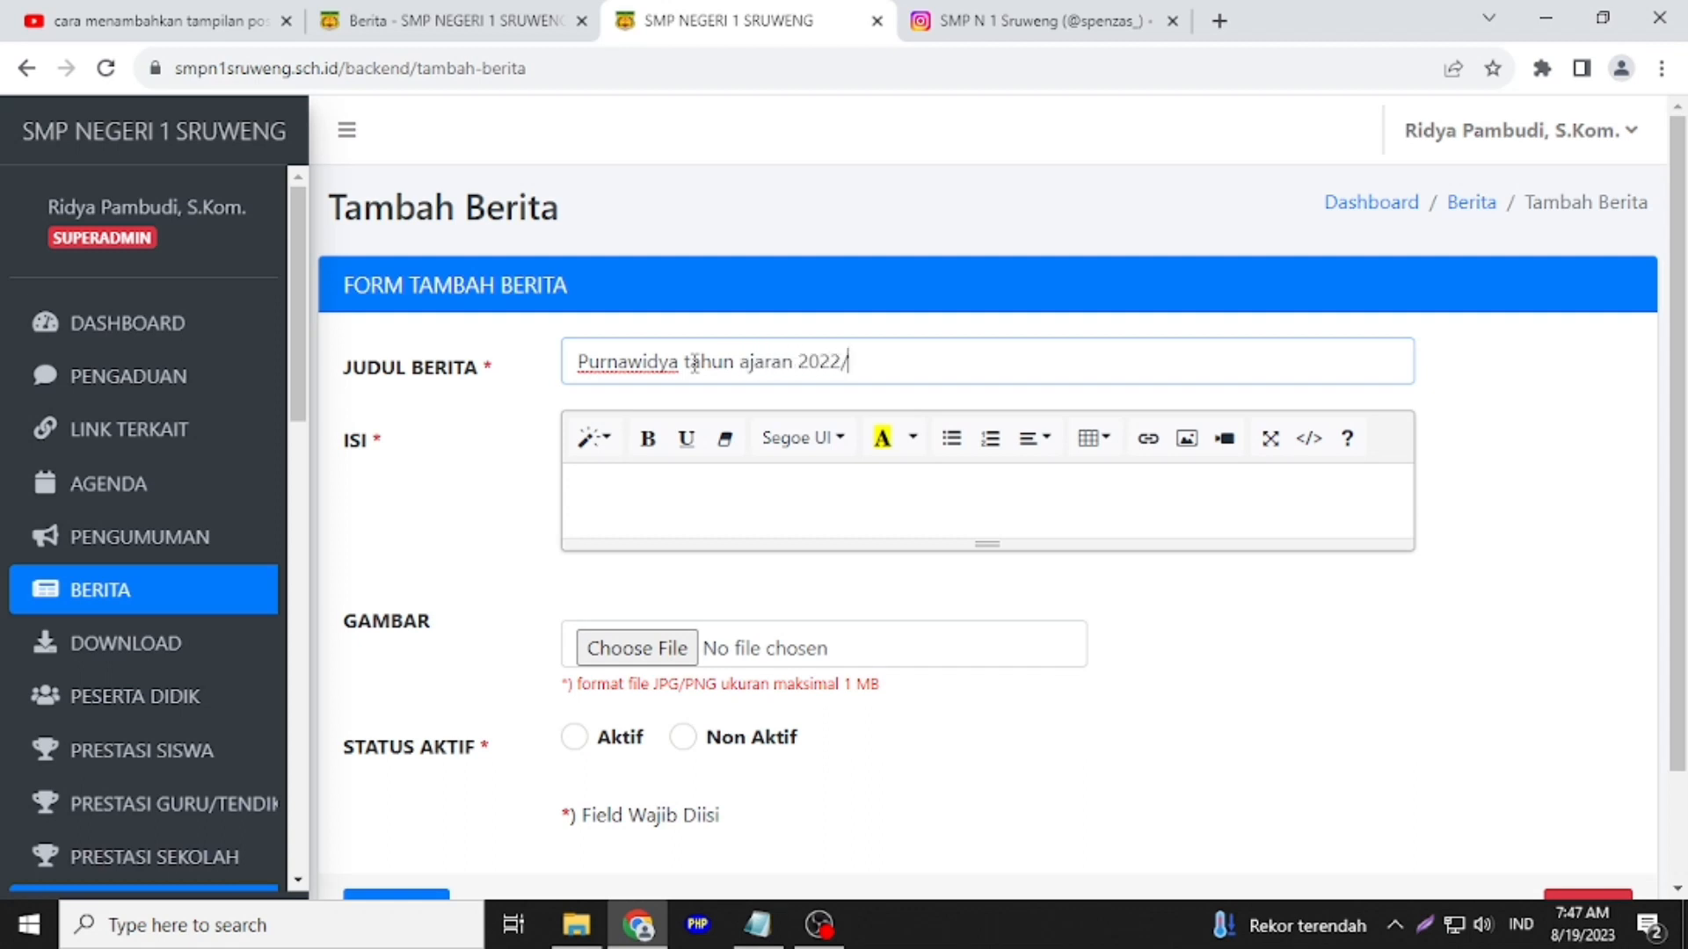
pyautogui.write('2023')
pyautogui.click(578, 498)
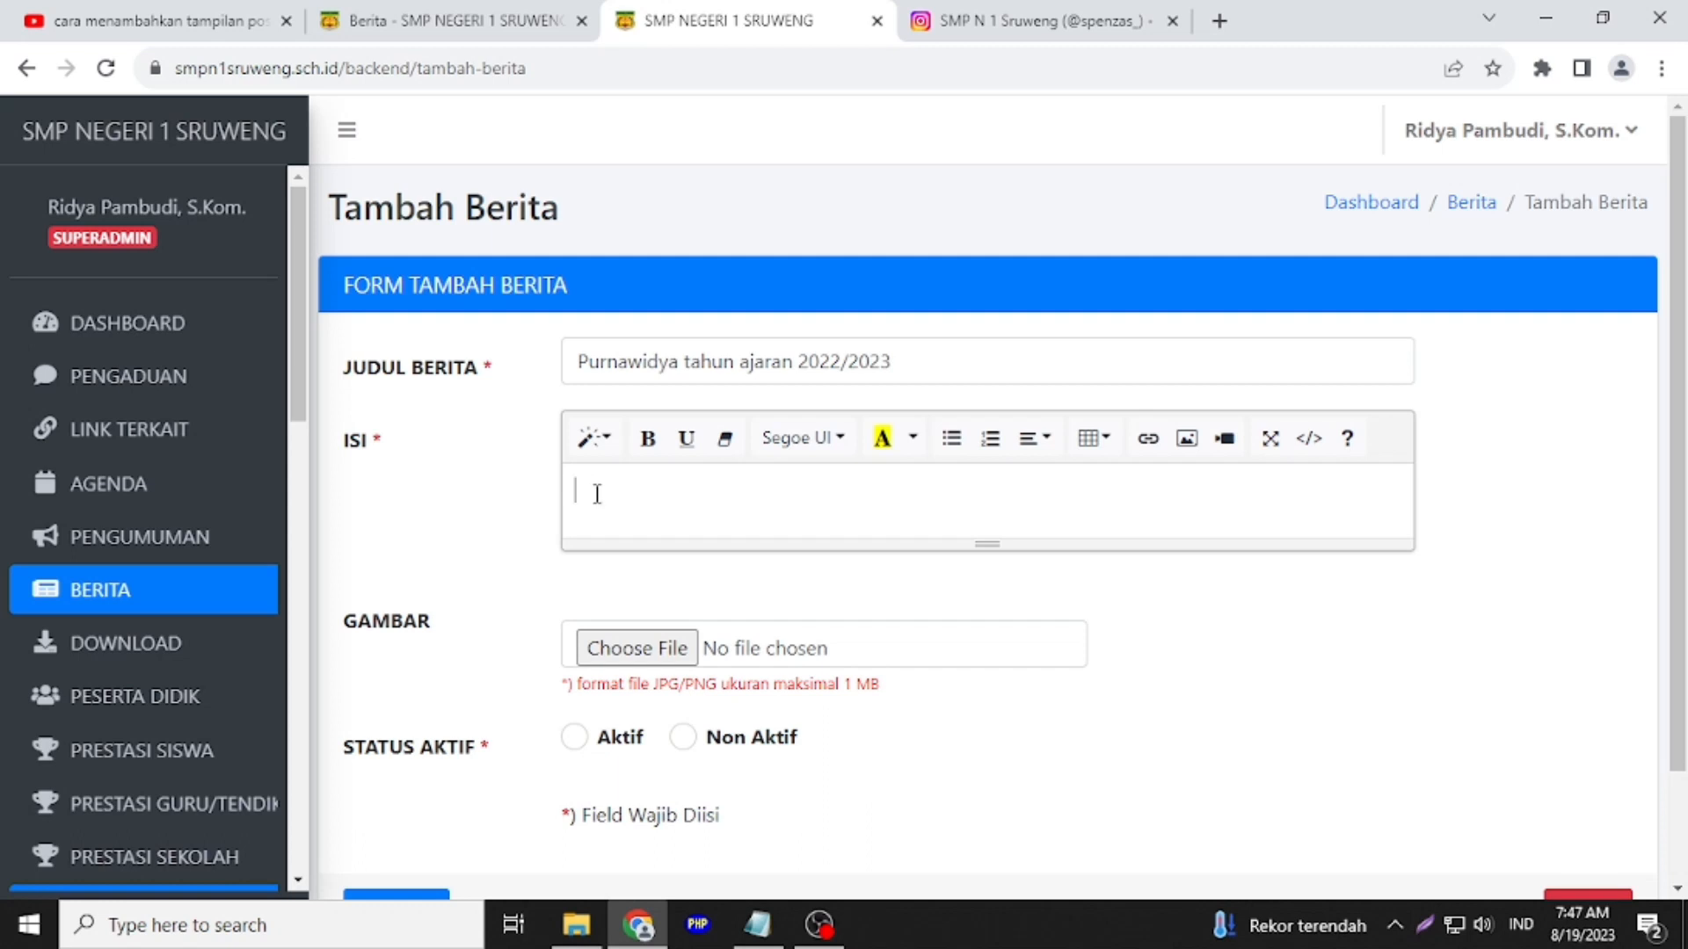
# Enter "Purnawidya SMP Negeri 1 Sruweng ..." as the news content in the Isi editor
pyautogui.write('Pur')
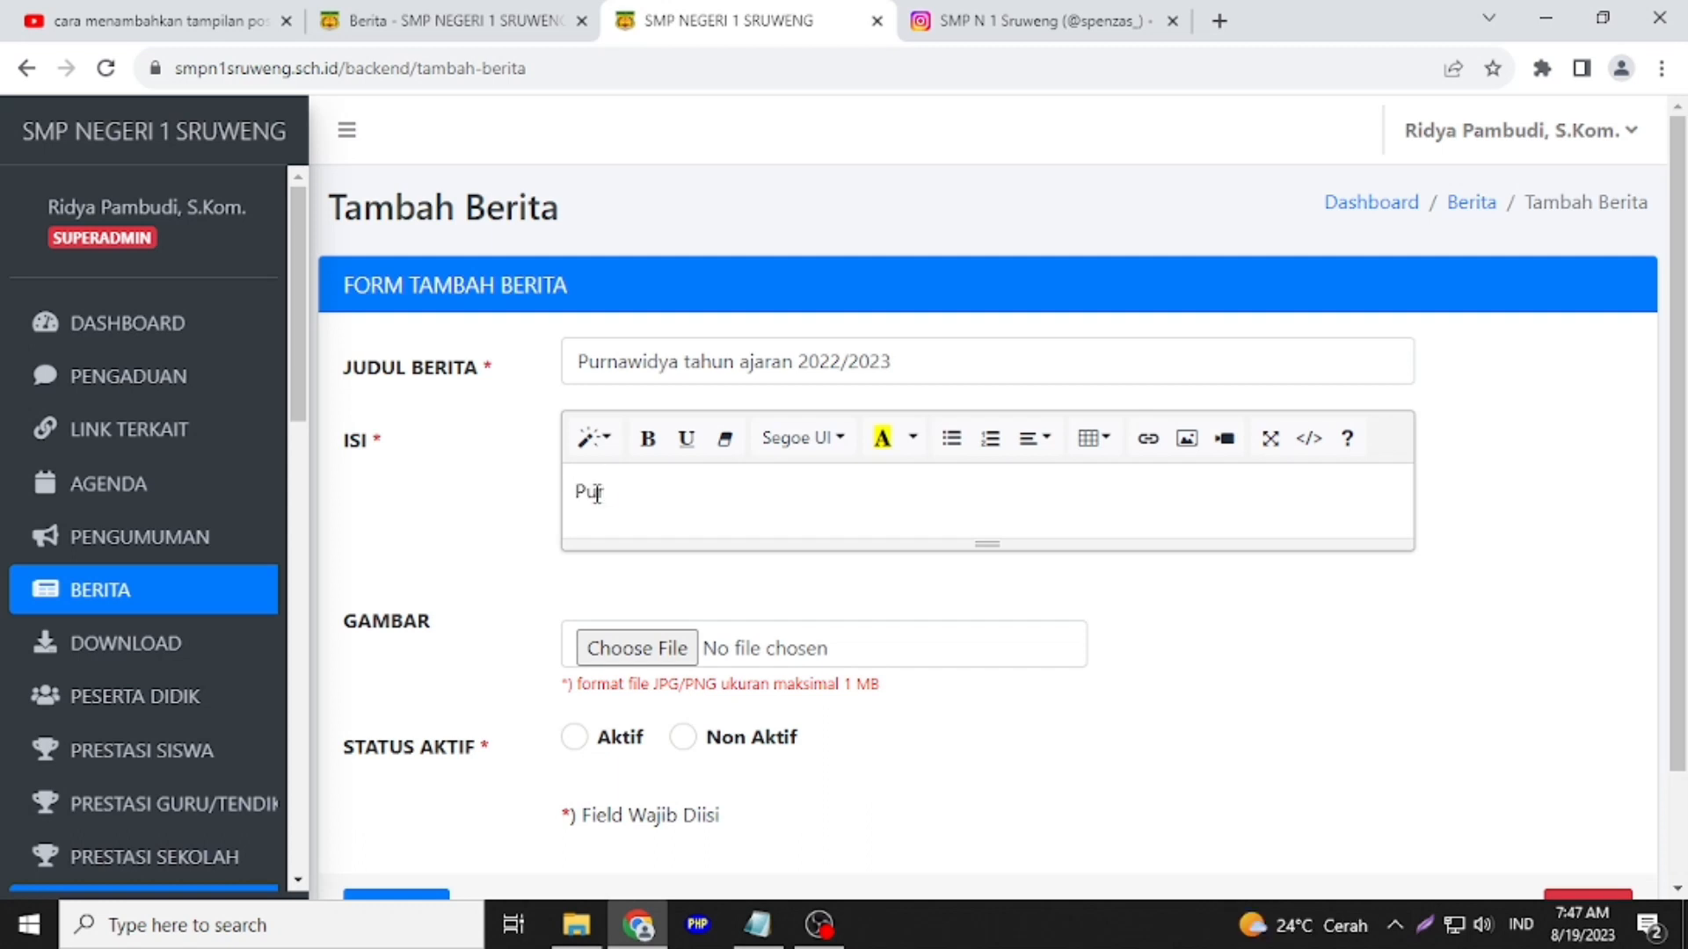
pyautogui.write('nawidya SMP')
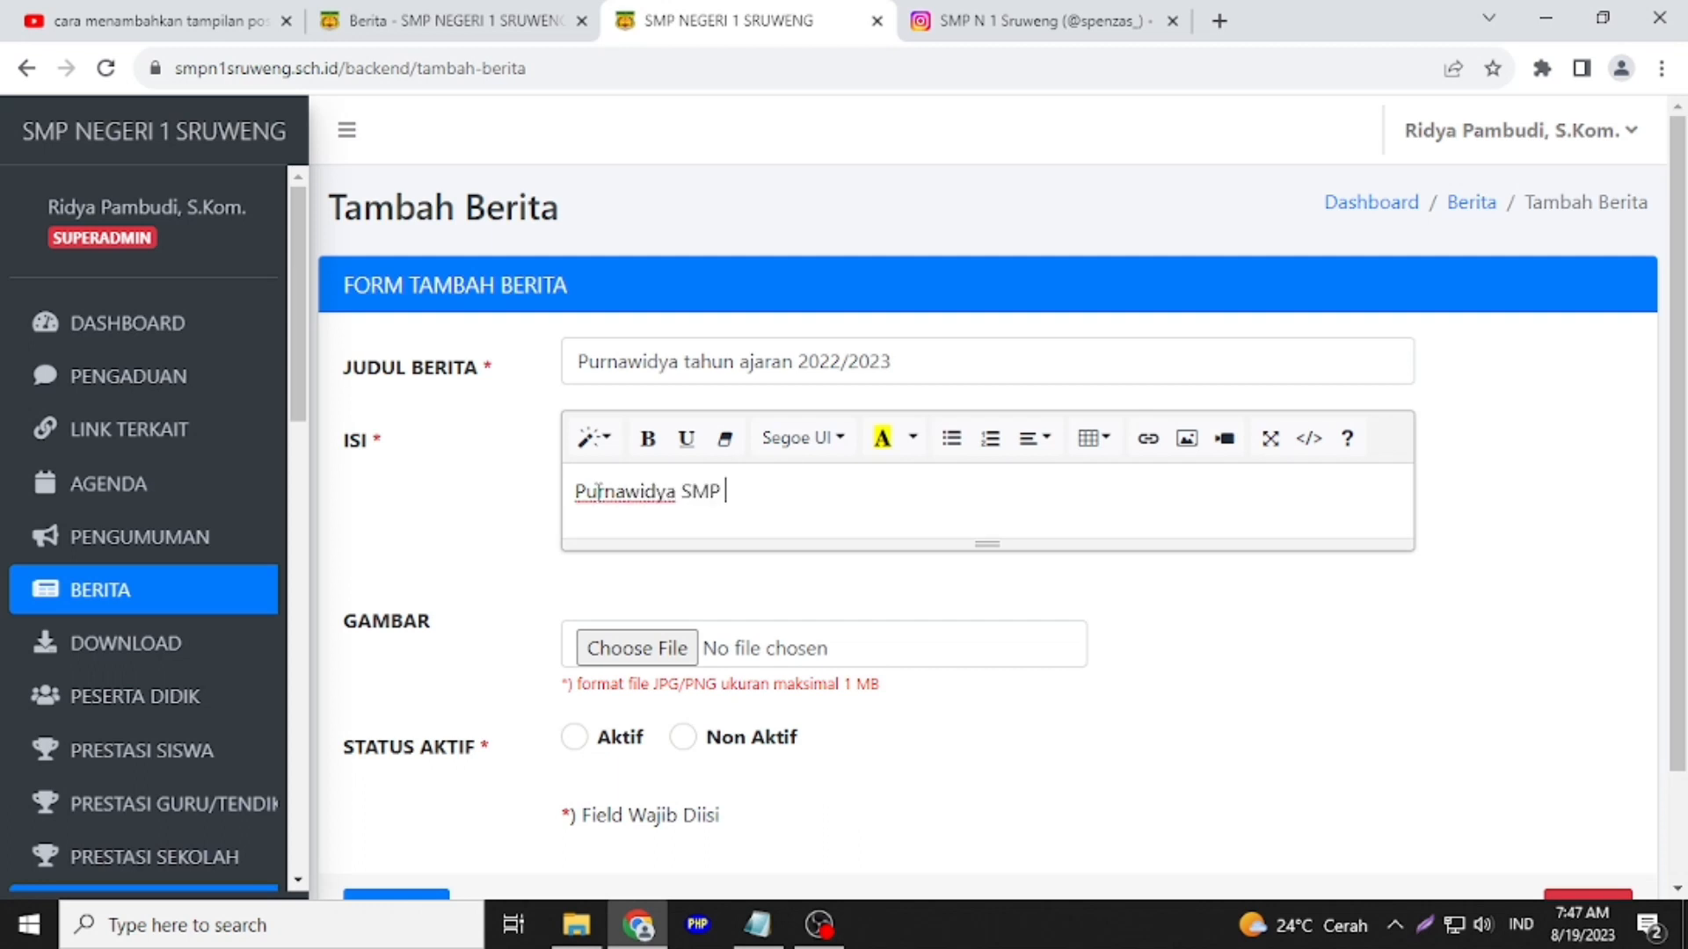
pyautogui.write(' negeri ! Sruweng')
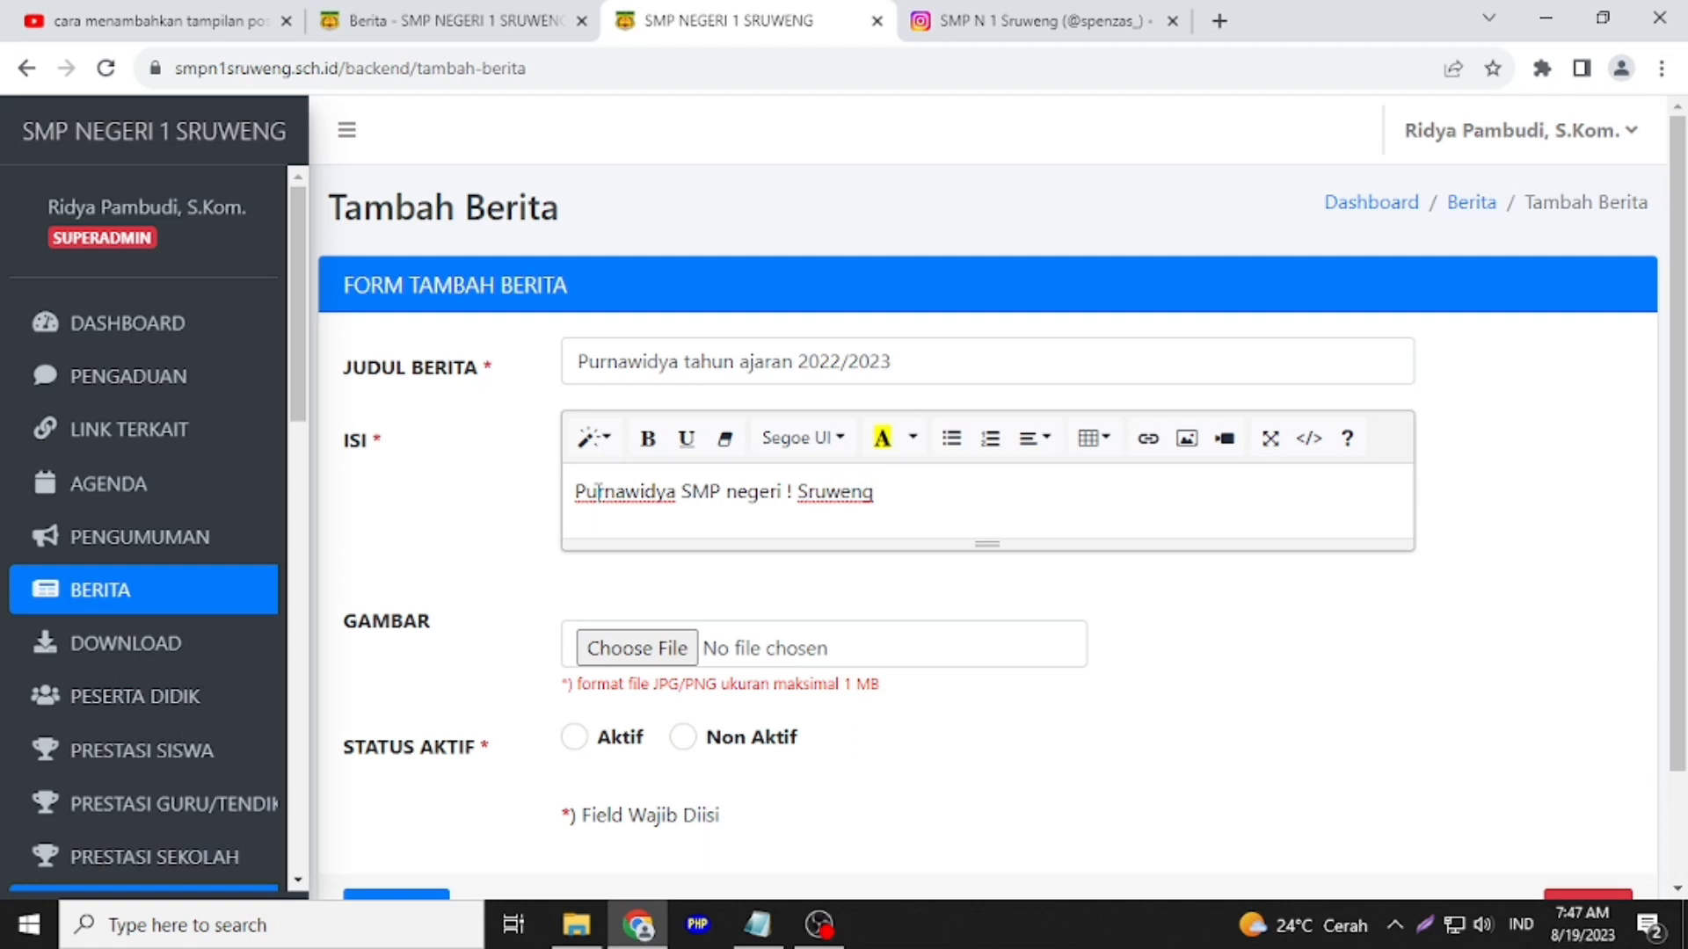
pyautogui.press('BackSpace')
pyautogui.write('1')
pyautogui.click(736, 502)
pyautogui.press('BackSpace')
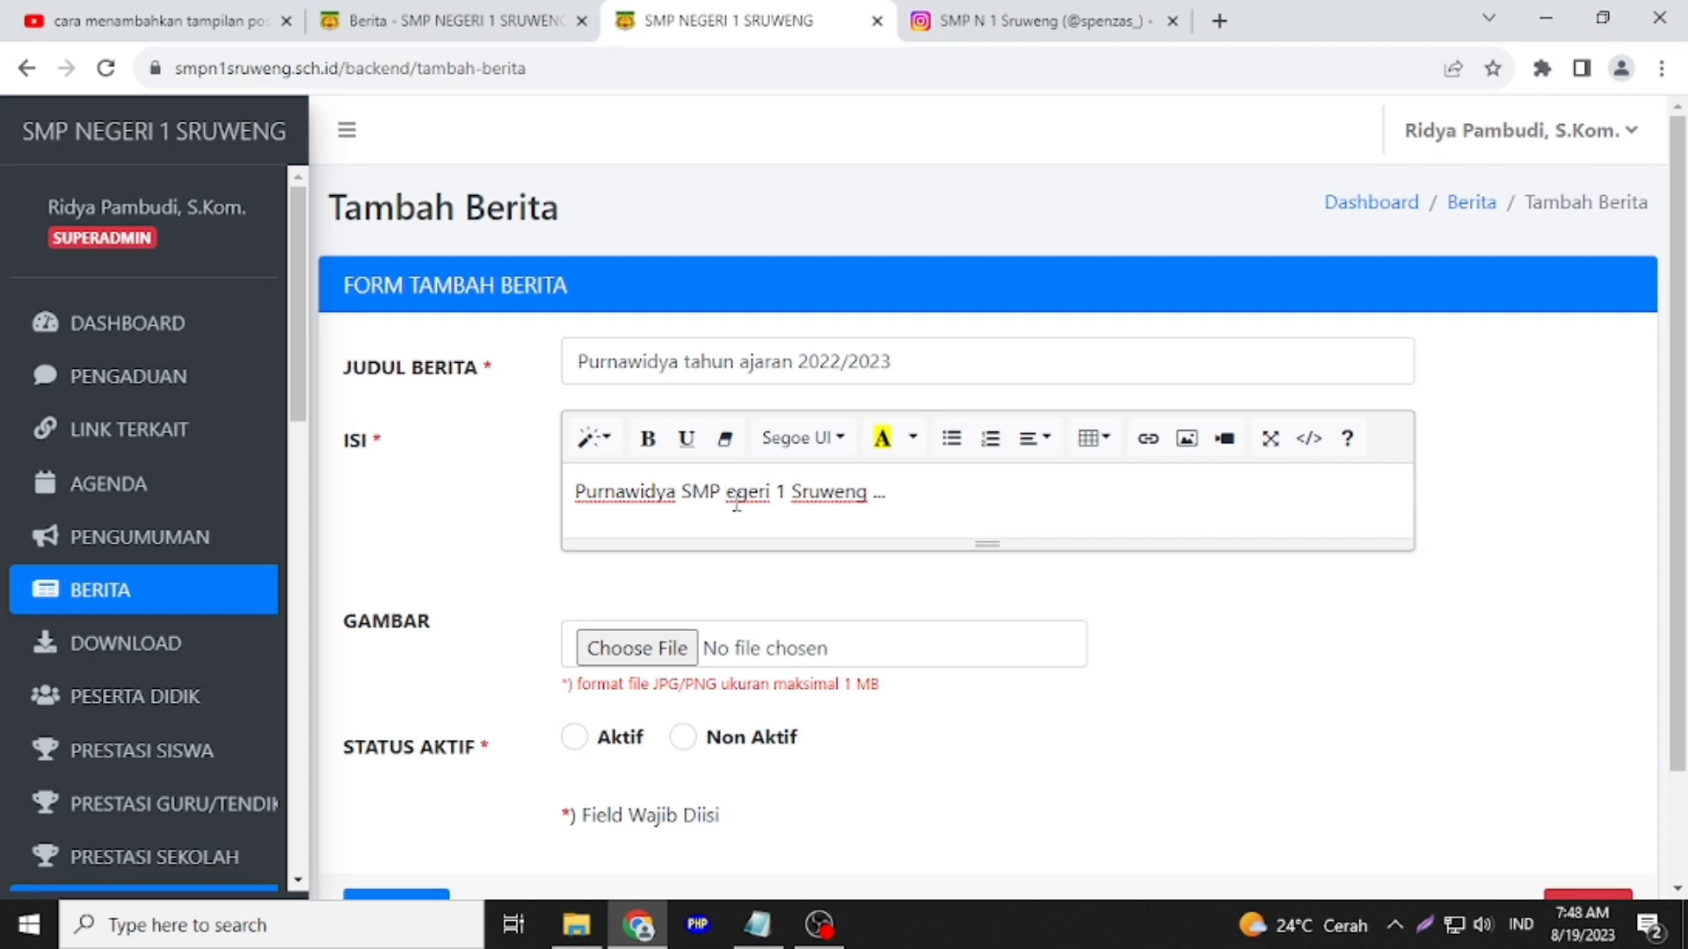
pyautogui.write('N')
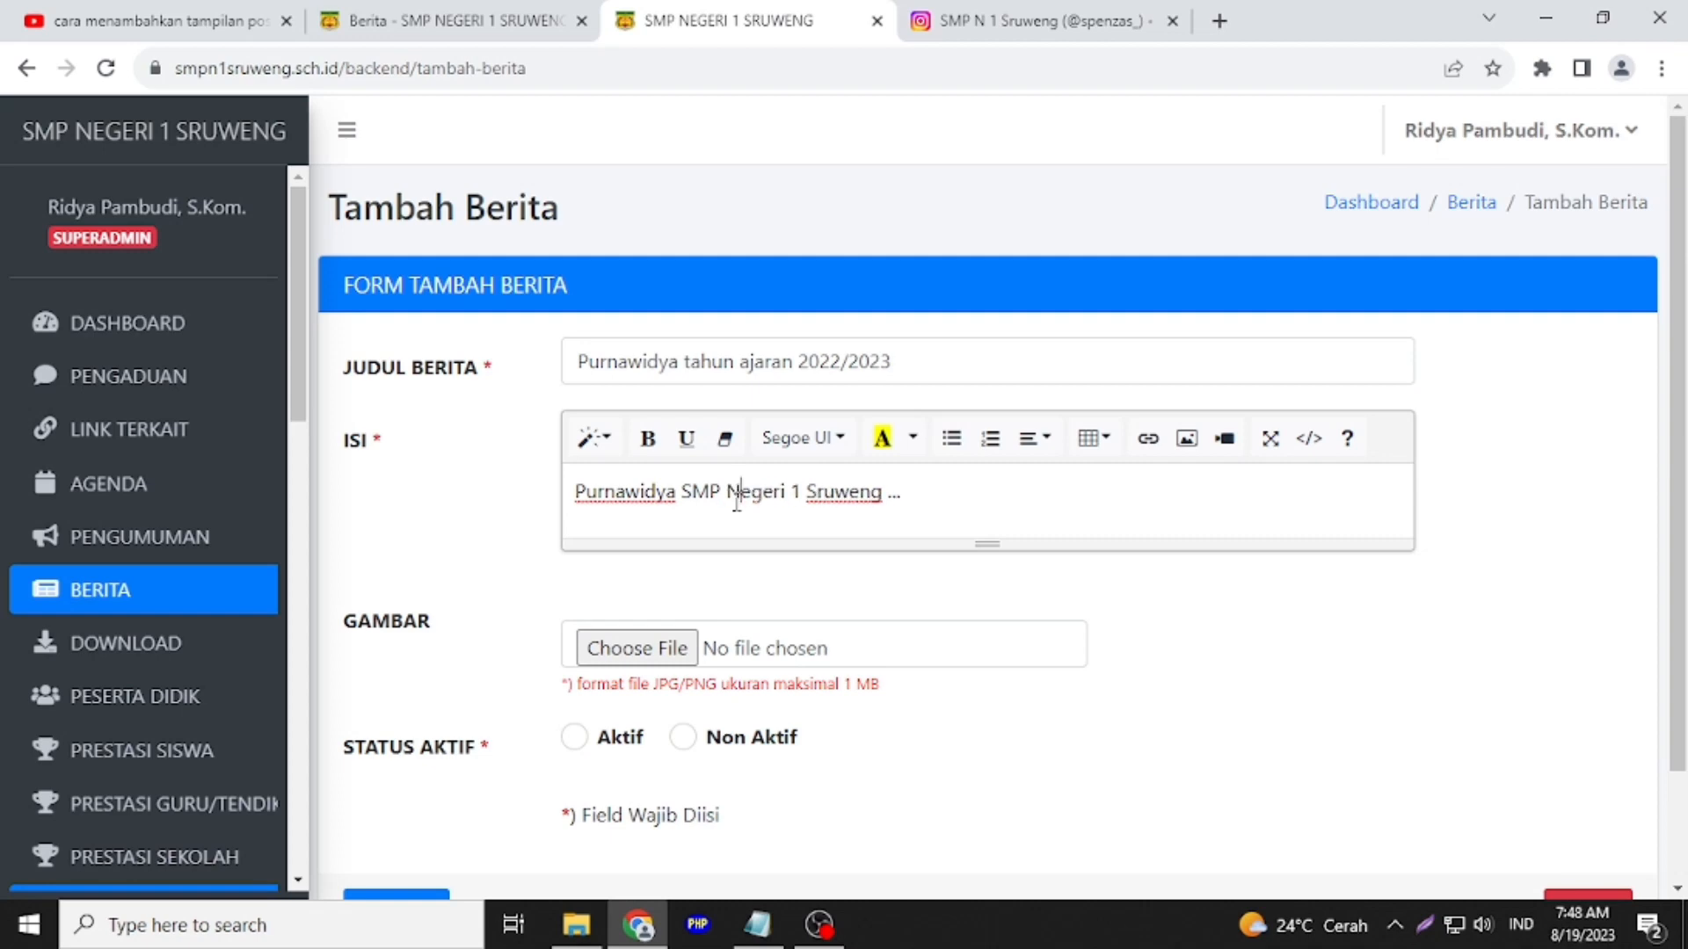
# Attach the image "purnawidya sruweng" from the Documents folder as the news item's Gambar
pyautogui.click(655, 650)
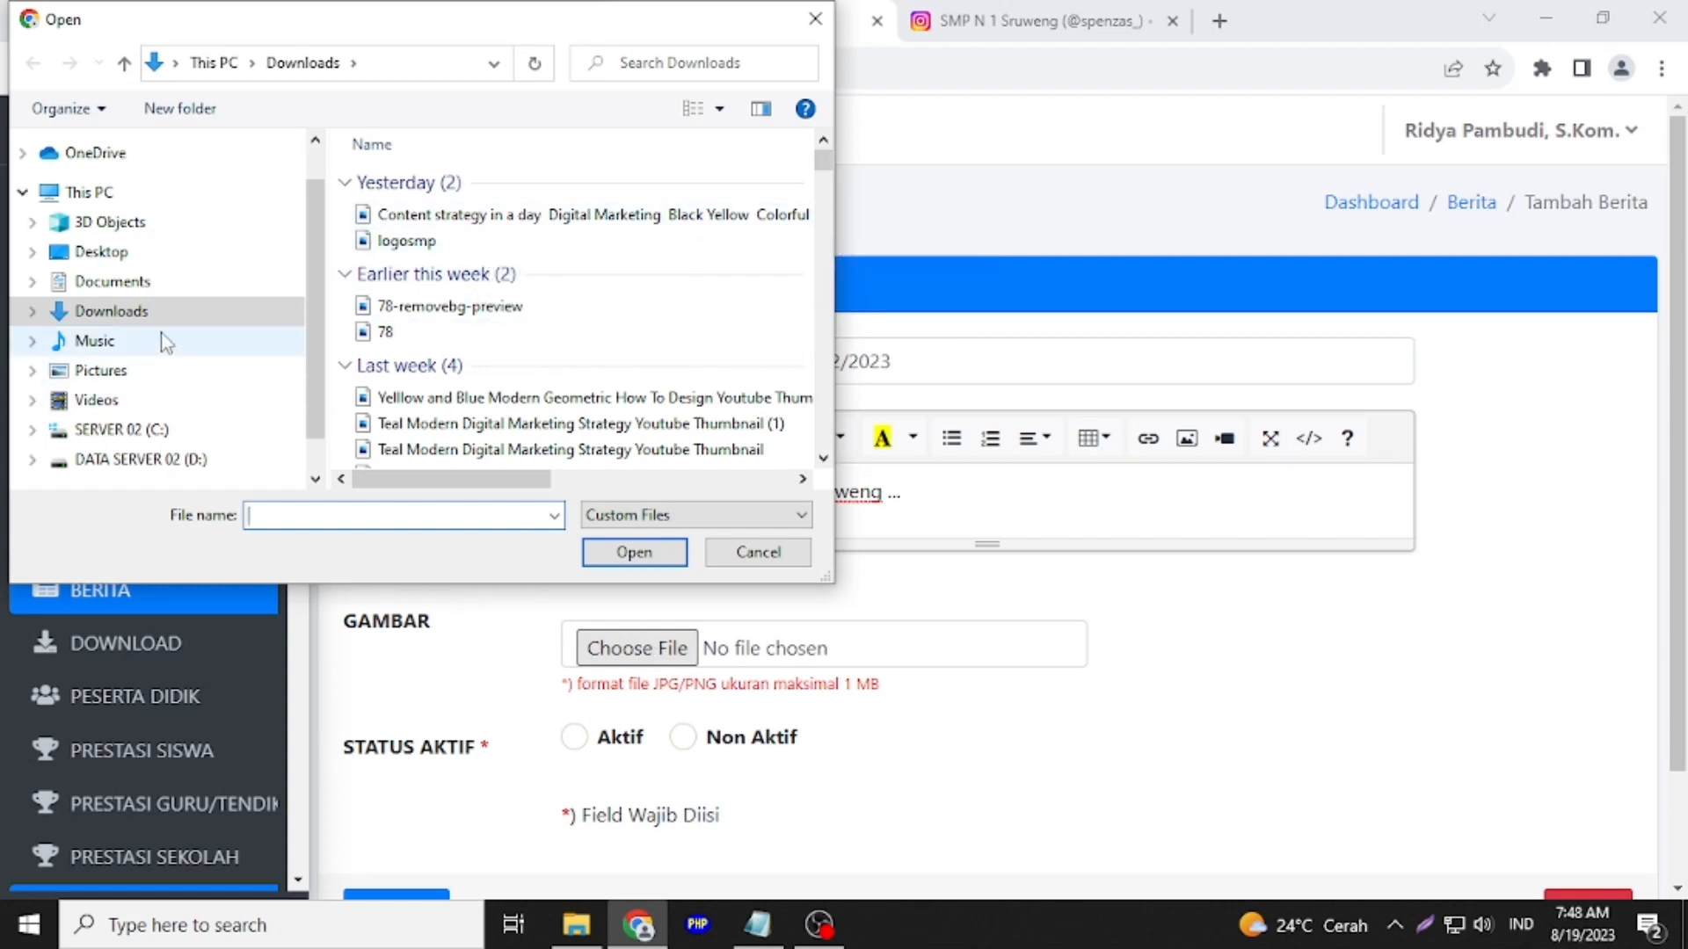
pyautogui.click(132, 291)
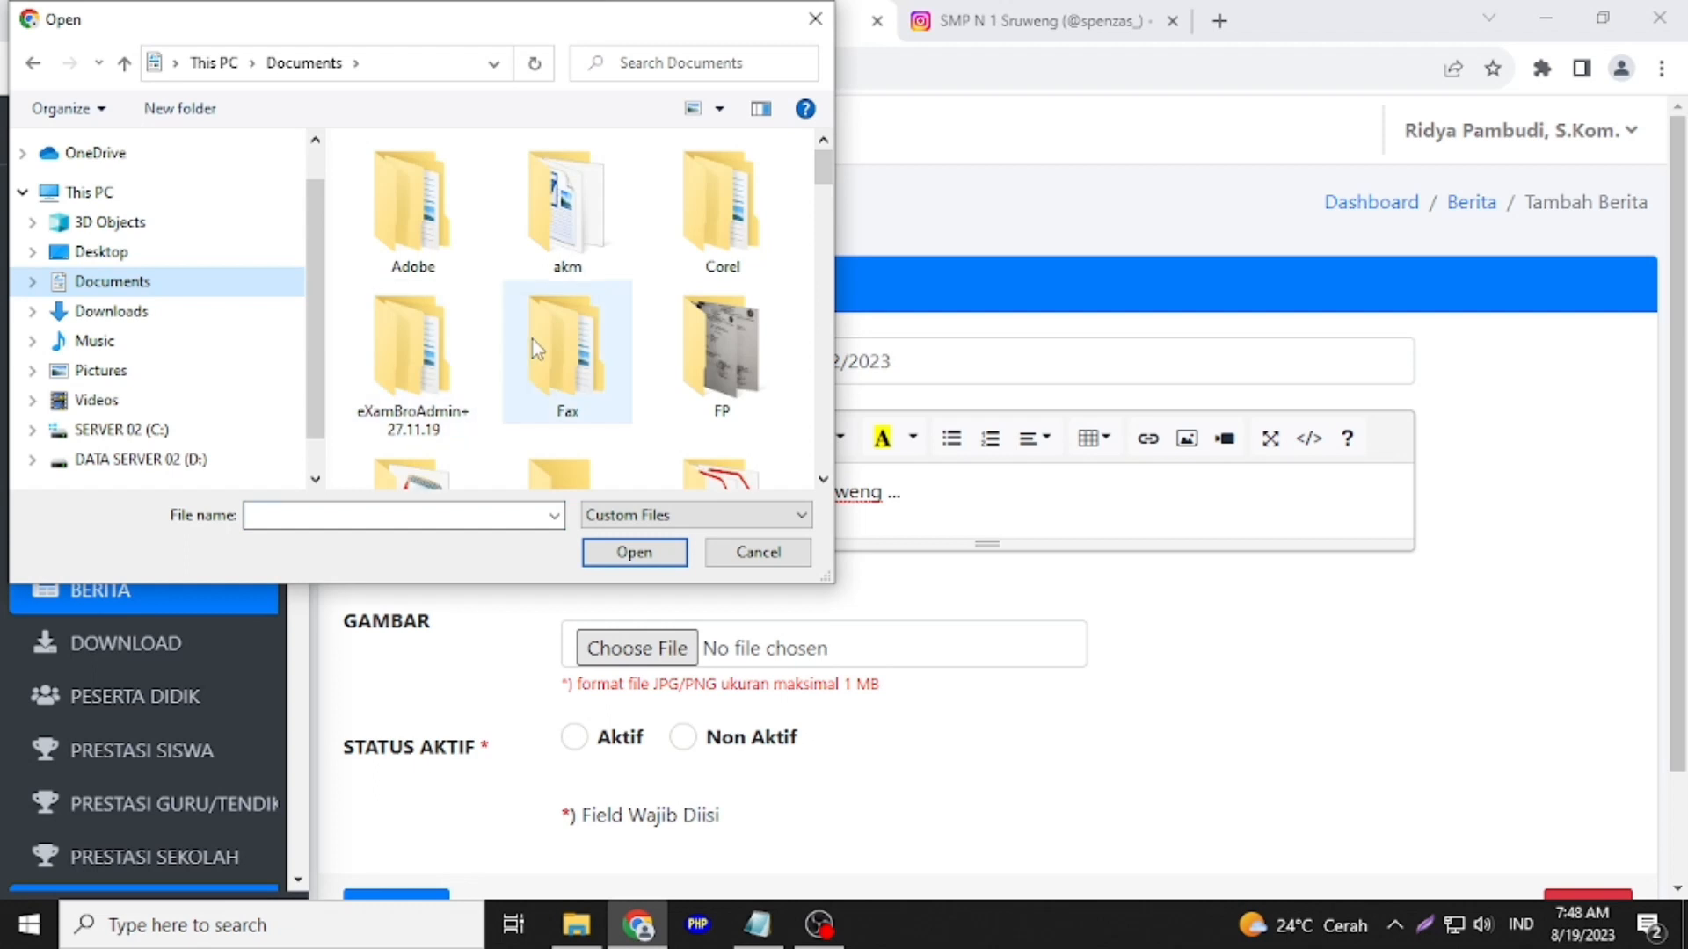
pyautogui.scroll(-10, 536, 349)
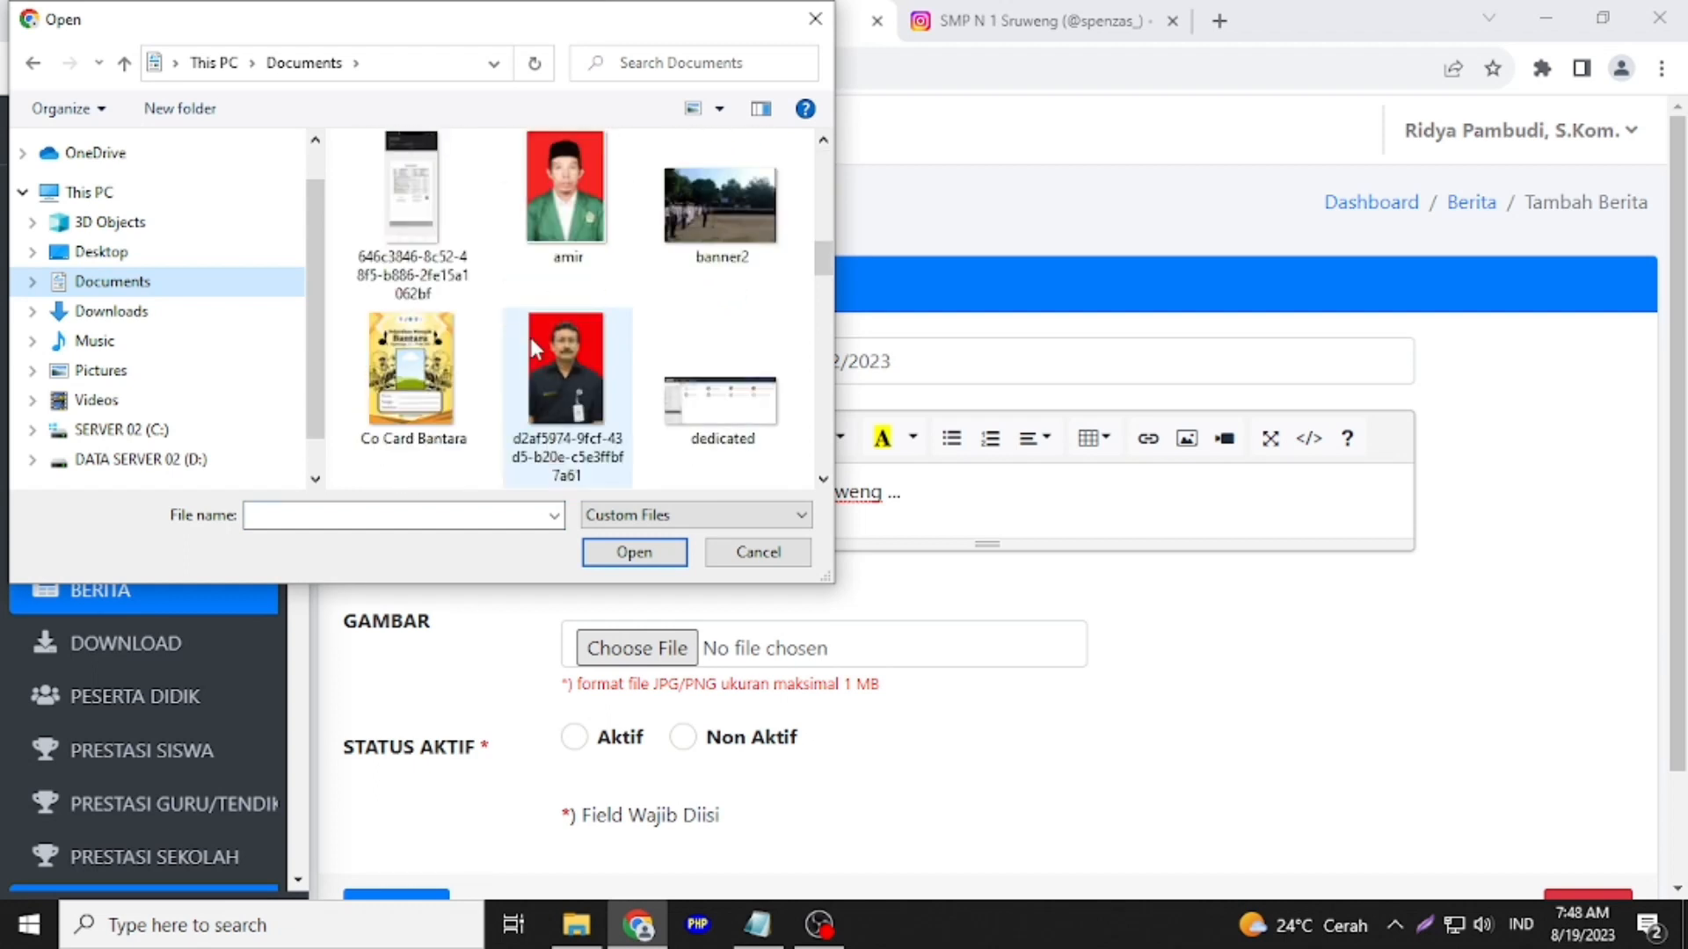
pyautogui.scroll(-8, 536, 349)
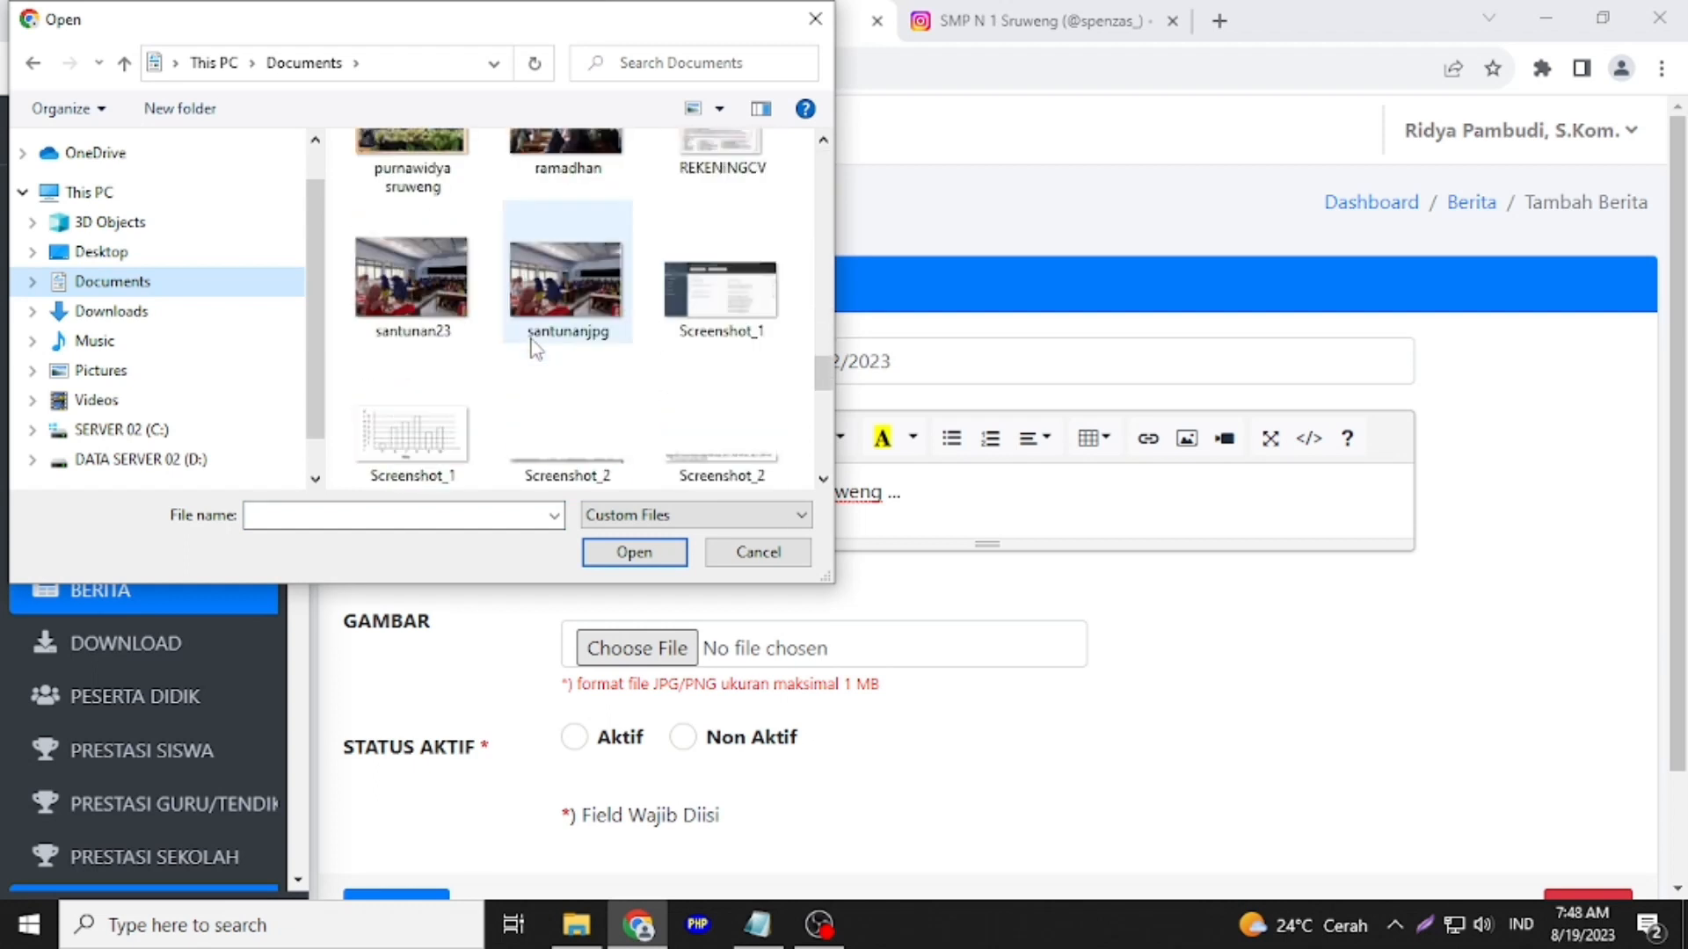
pyautogui.scroll(3, 532, 347)
pyautogui.click(445, 345)
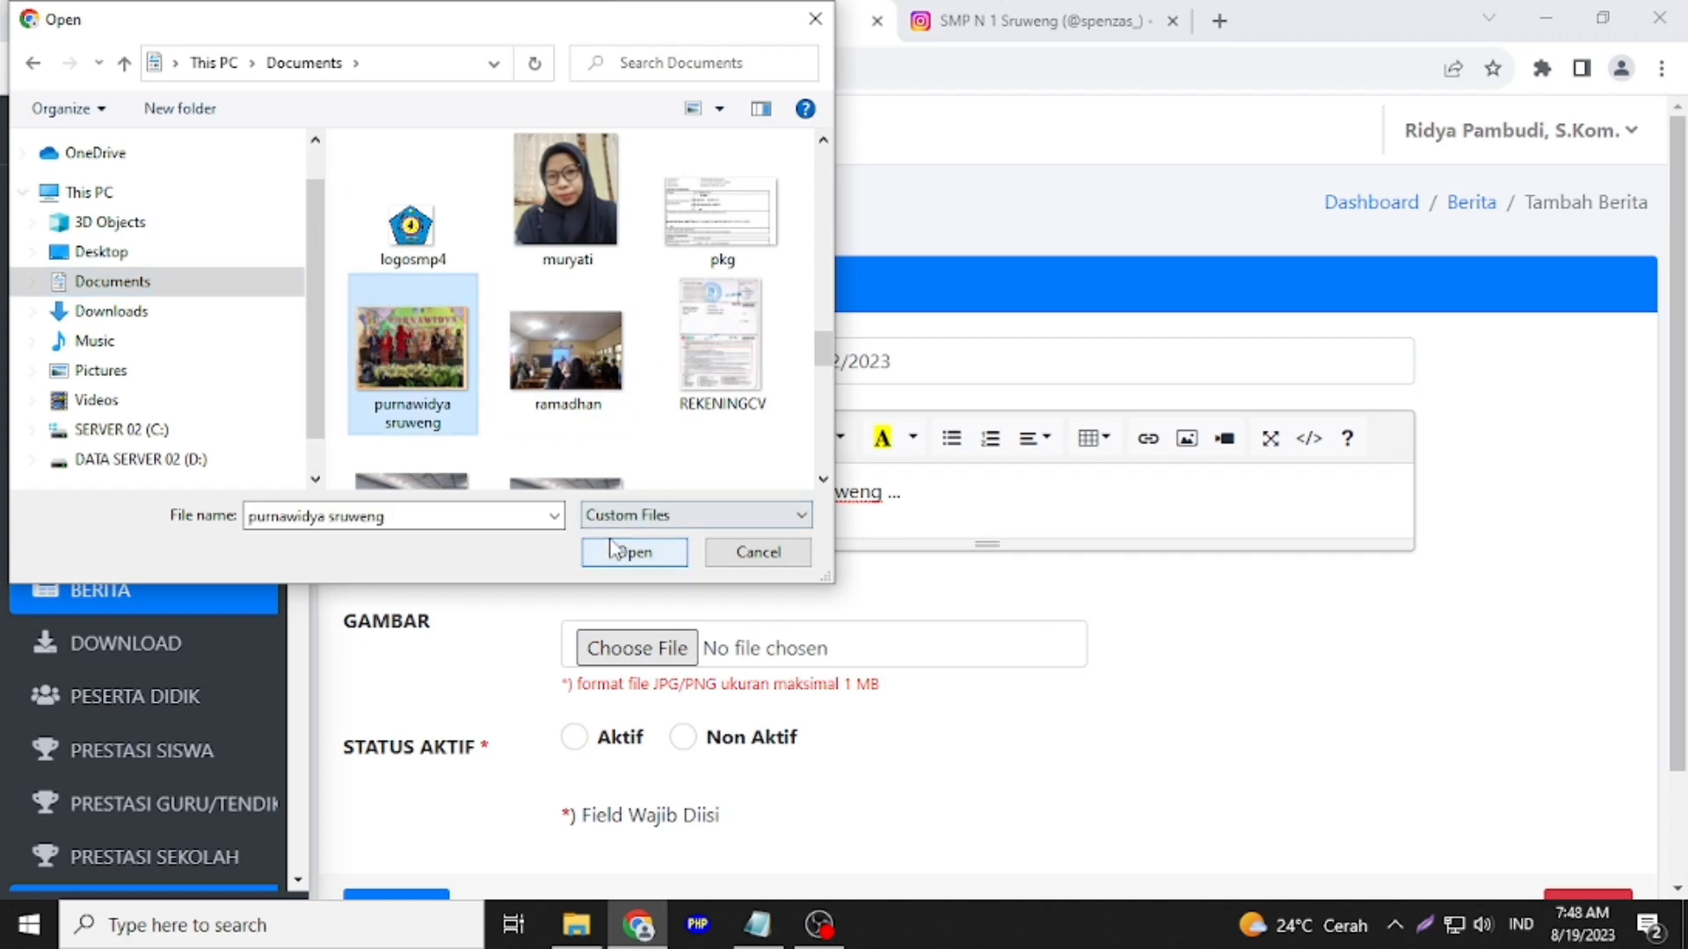
pyautogui.click(615, 545)
# Set the news item's status to Aktif and save it
pyautogui.scroll(-3, 662, 617)
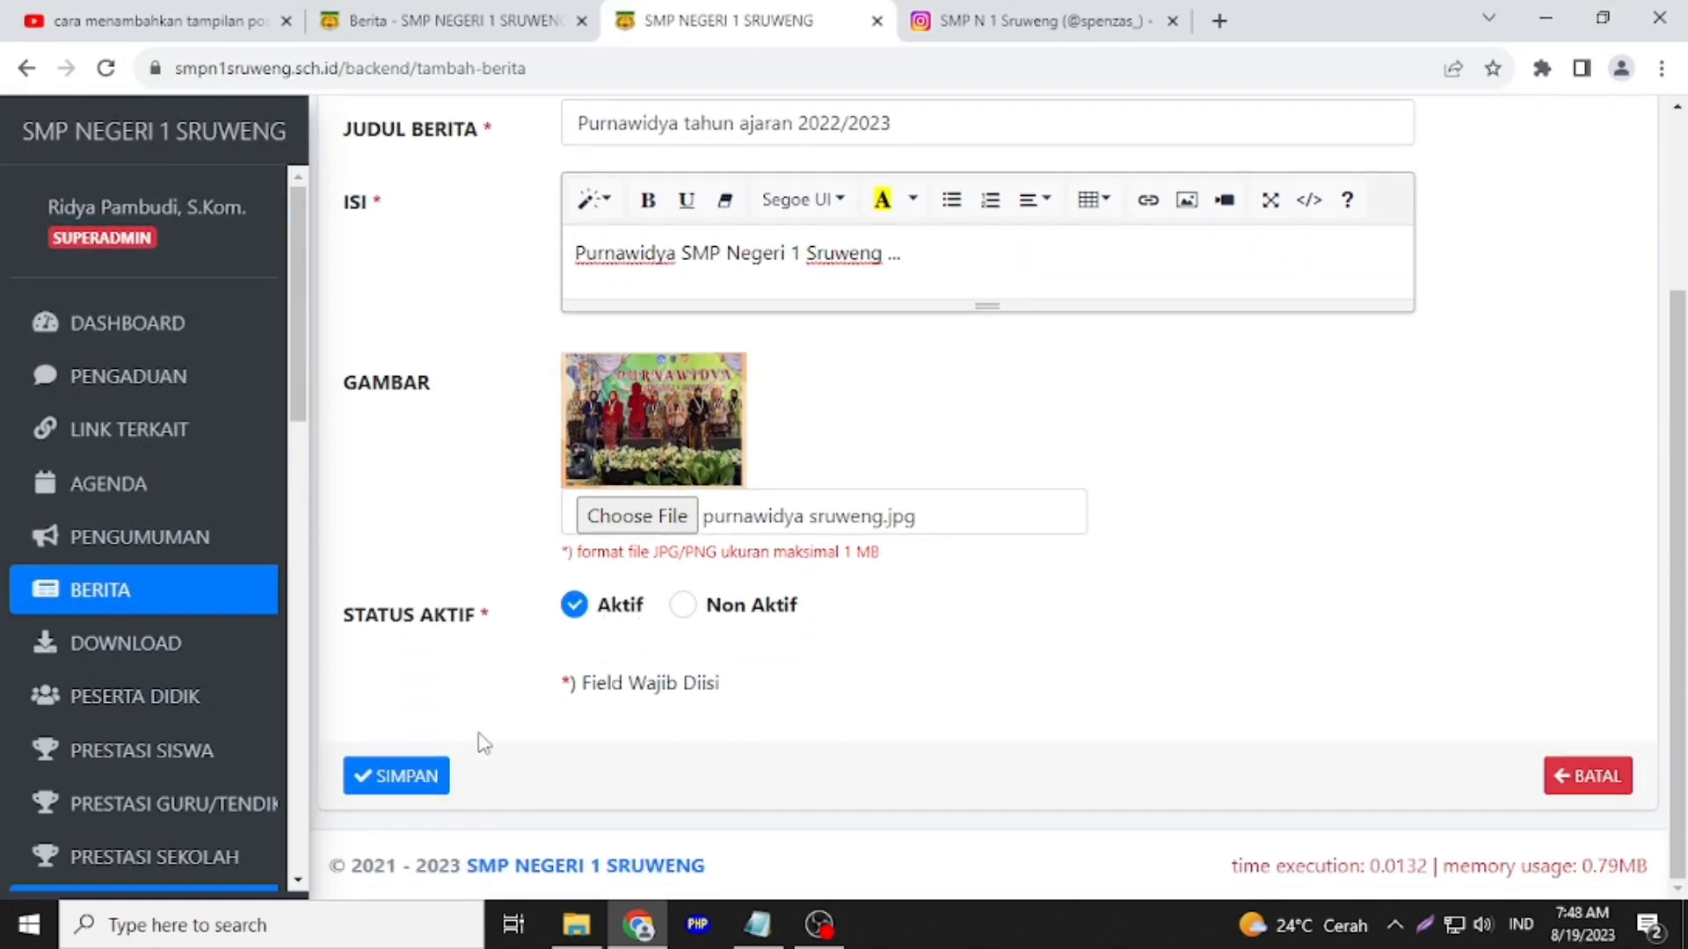
pyautogui.click(413, 789)
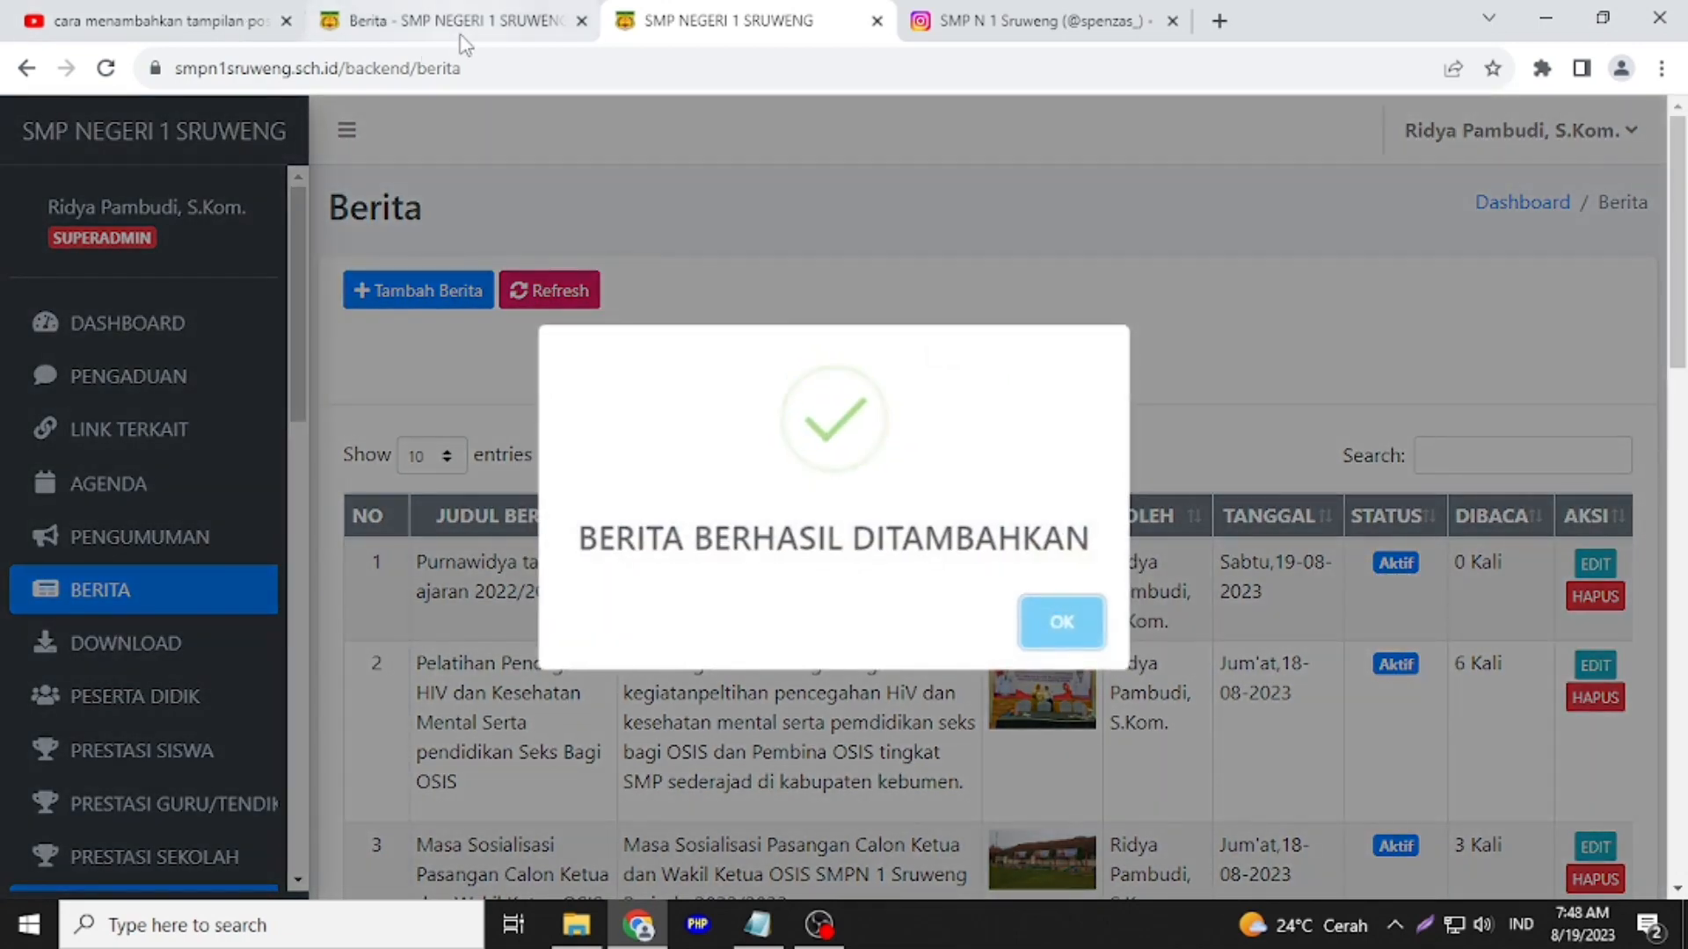
# Reload the public Berita page and check the card of the new Purnawidya news item
pyautogui.click(461, 25)
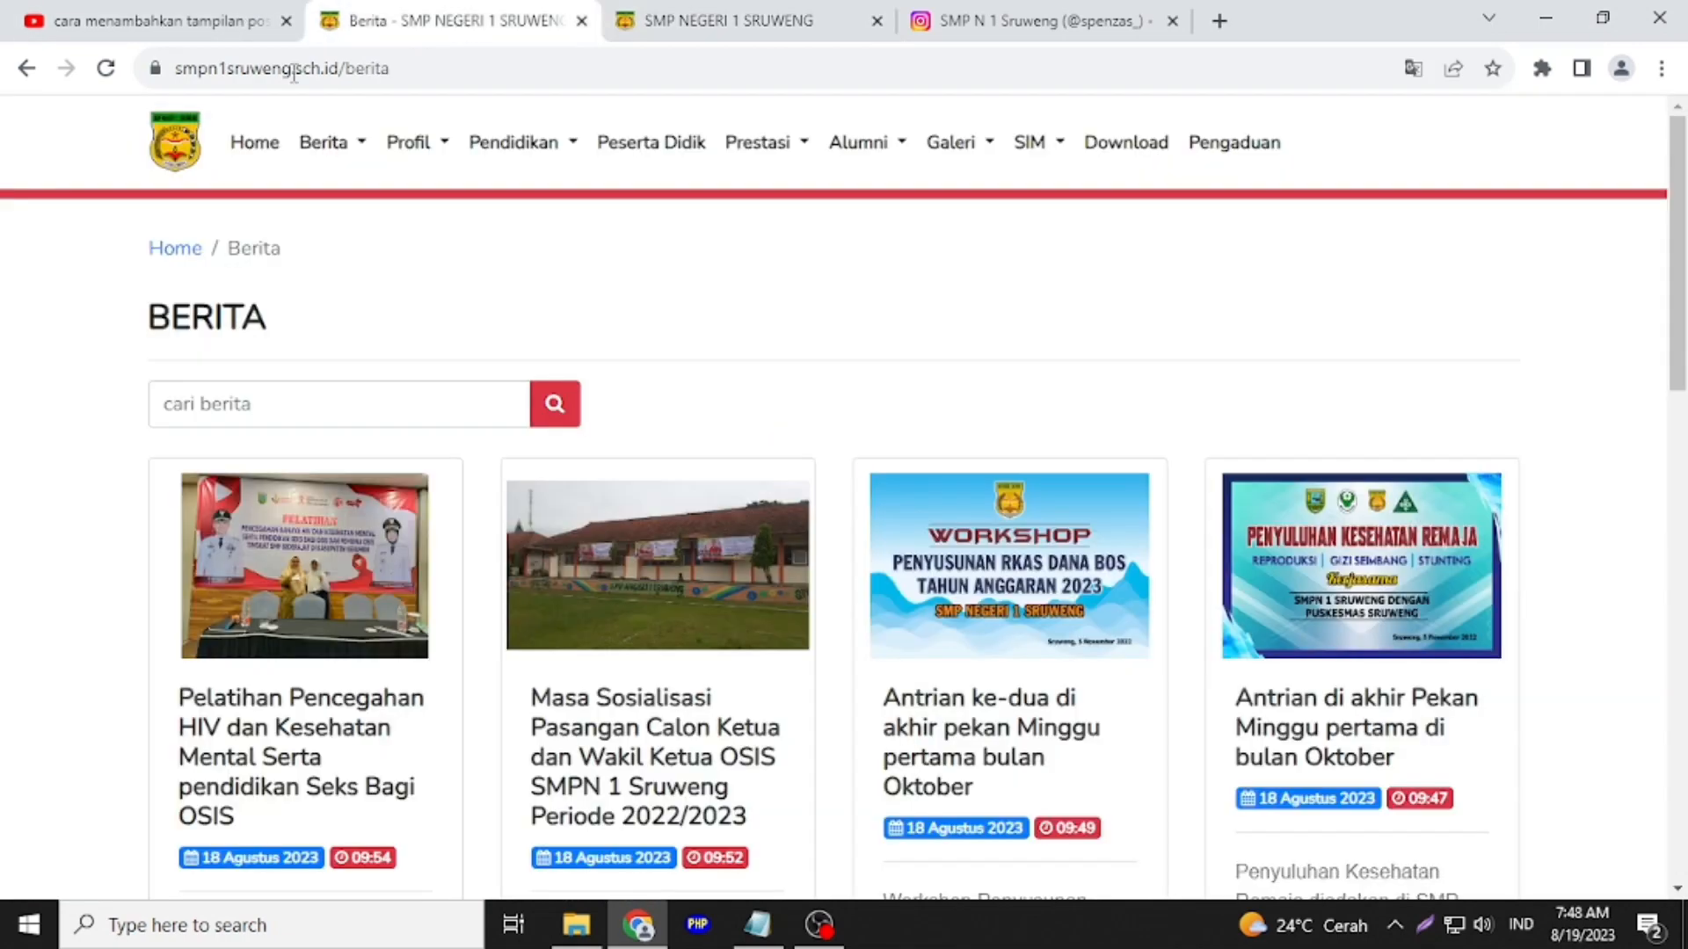
pyautogui.click(106, 68)
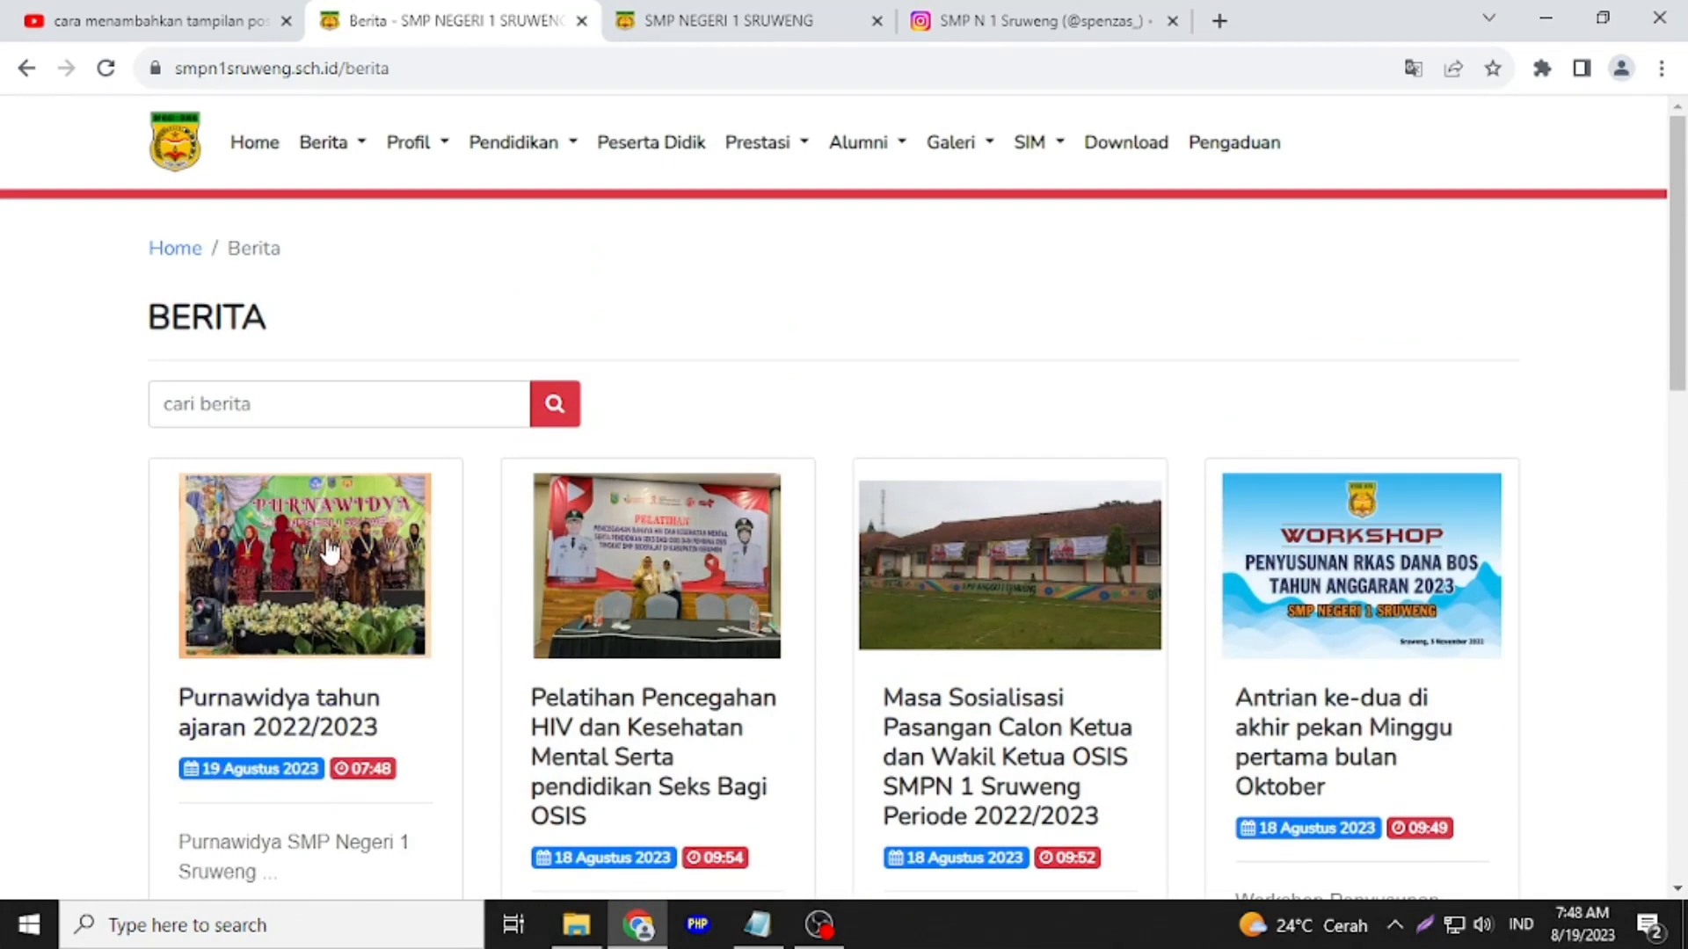
pyautogui.scroll(-3, 332, 596)
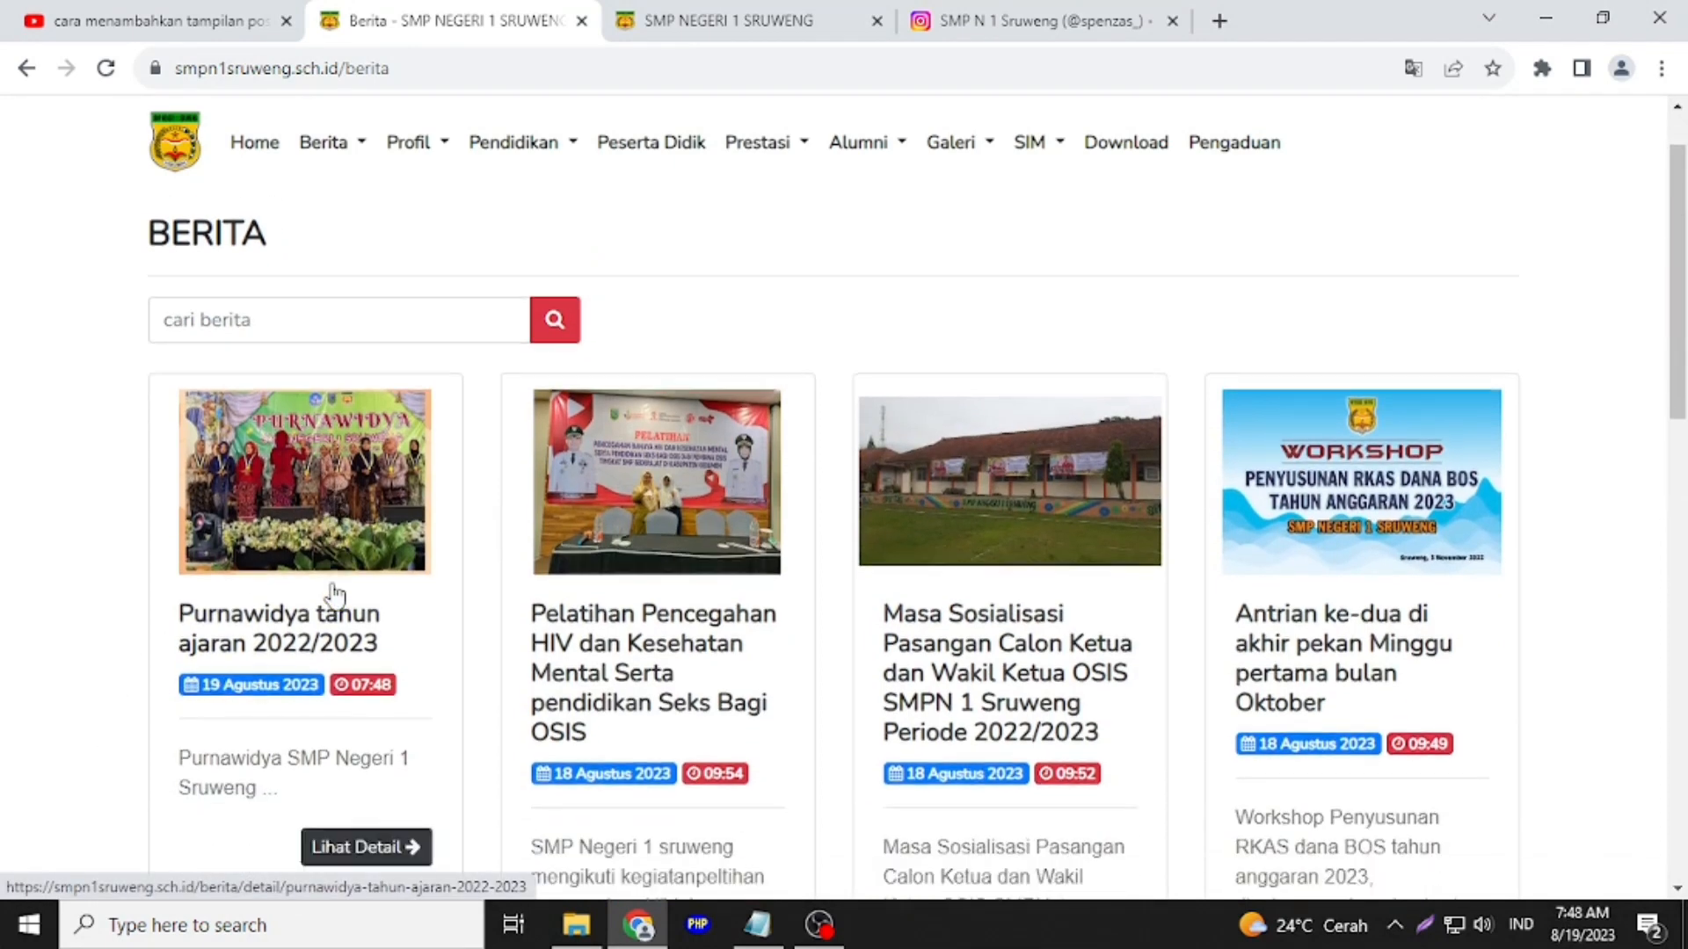
pyautogui.scroll(1, 332, 596)
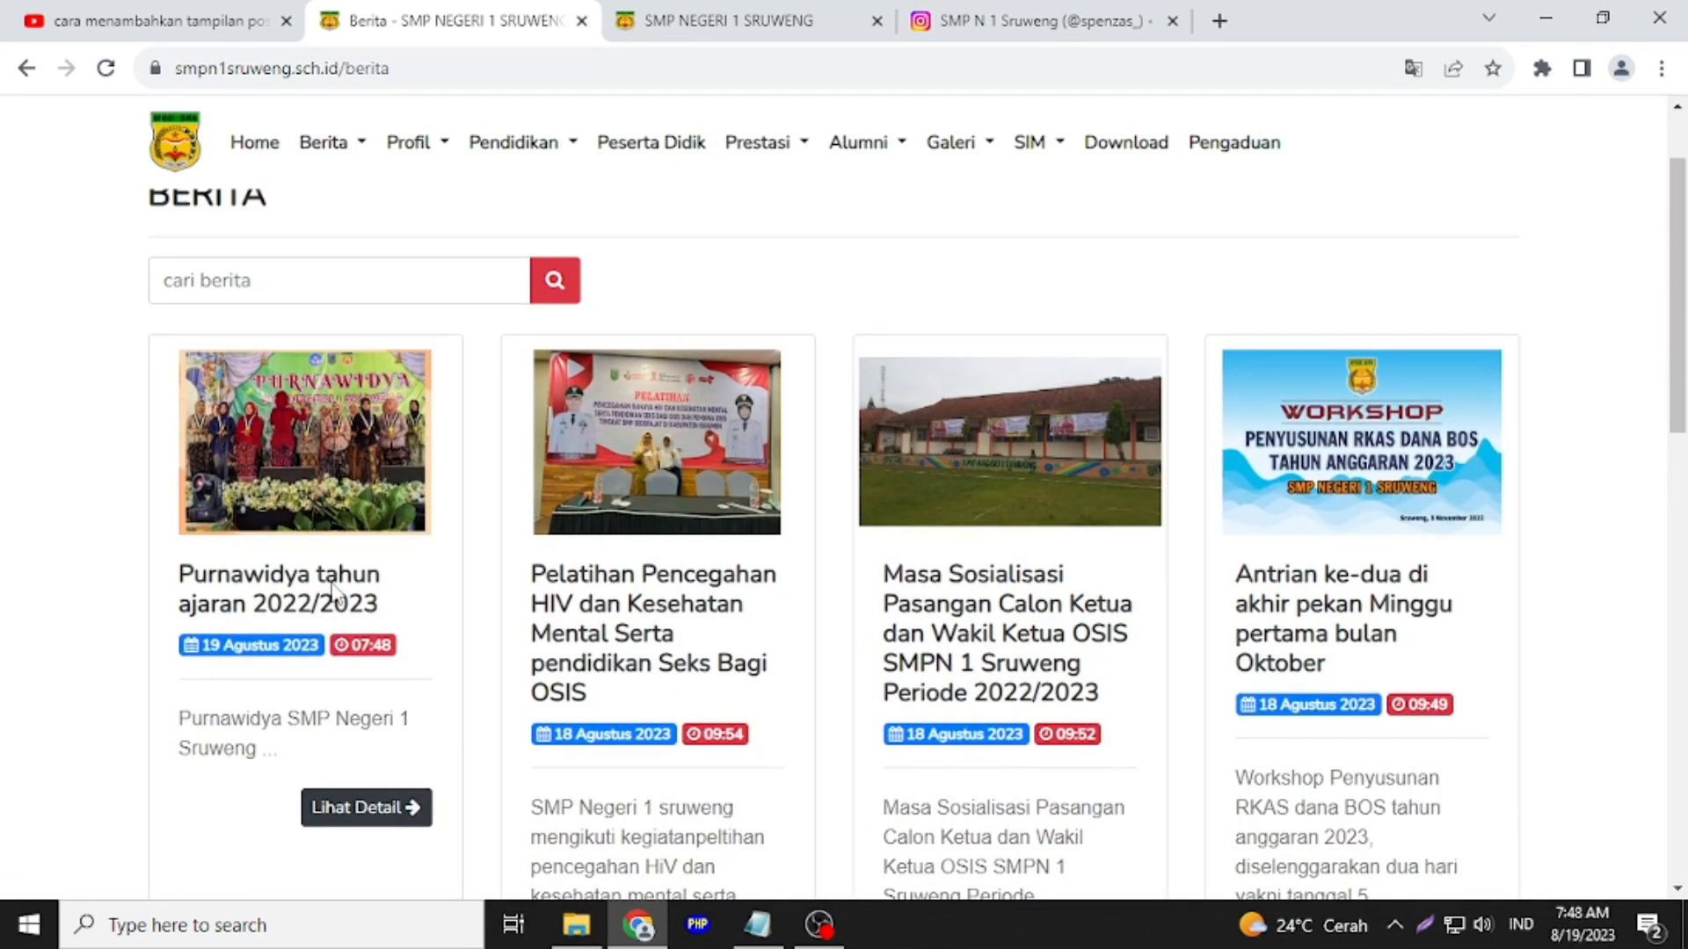
# Return to the school's Instagram profile and open the MPLS opening ceremony post showing students lined up on the field
pyautogui.click(742, 22)
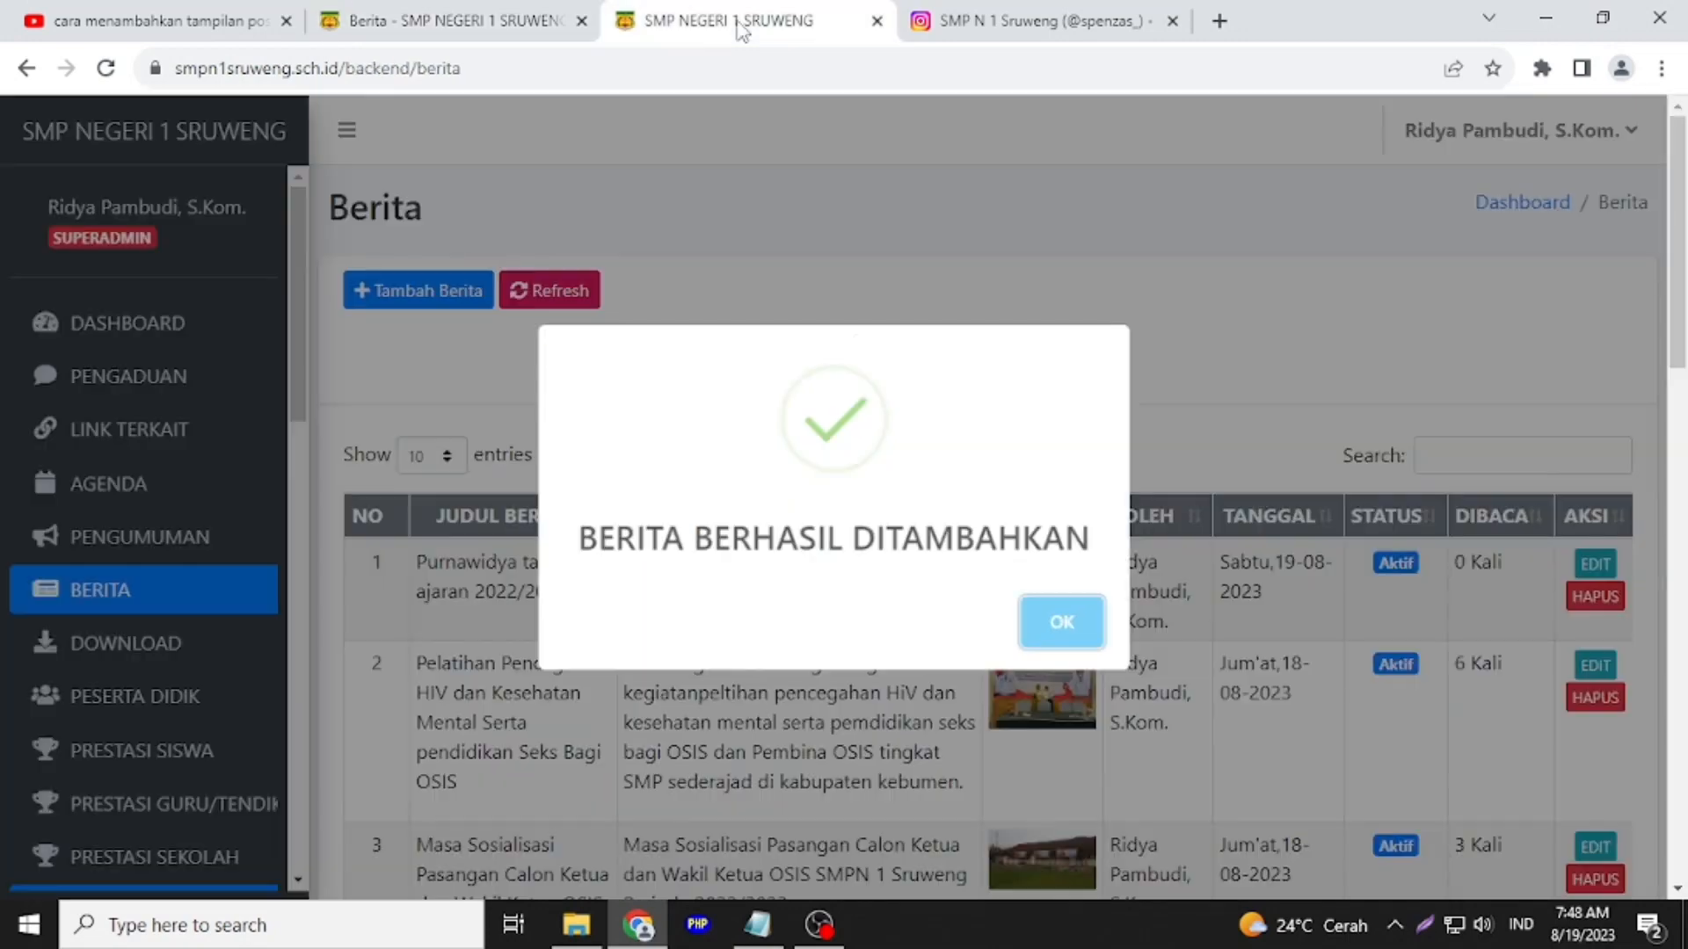
pyautogui.click(1005, 25)
pyautogui.scroll(5, 1160, 389)
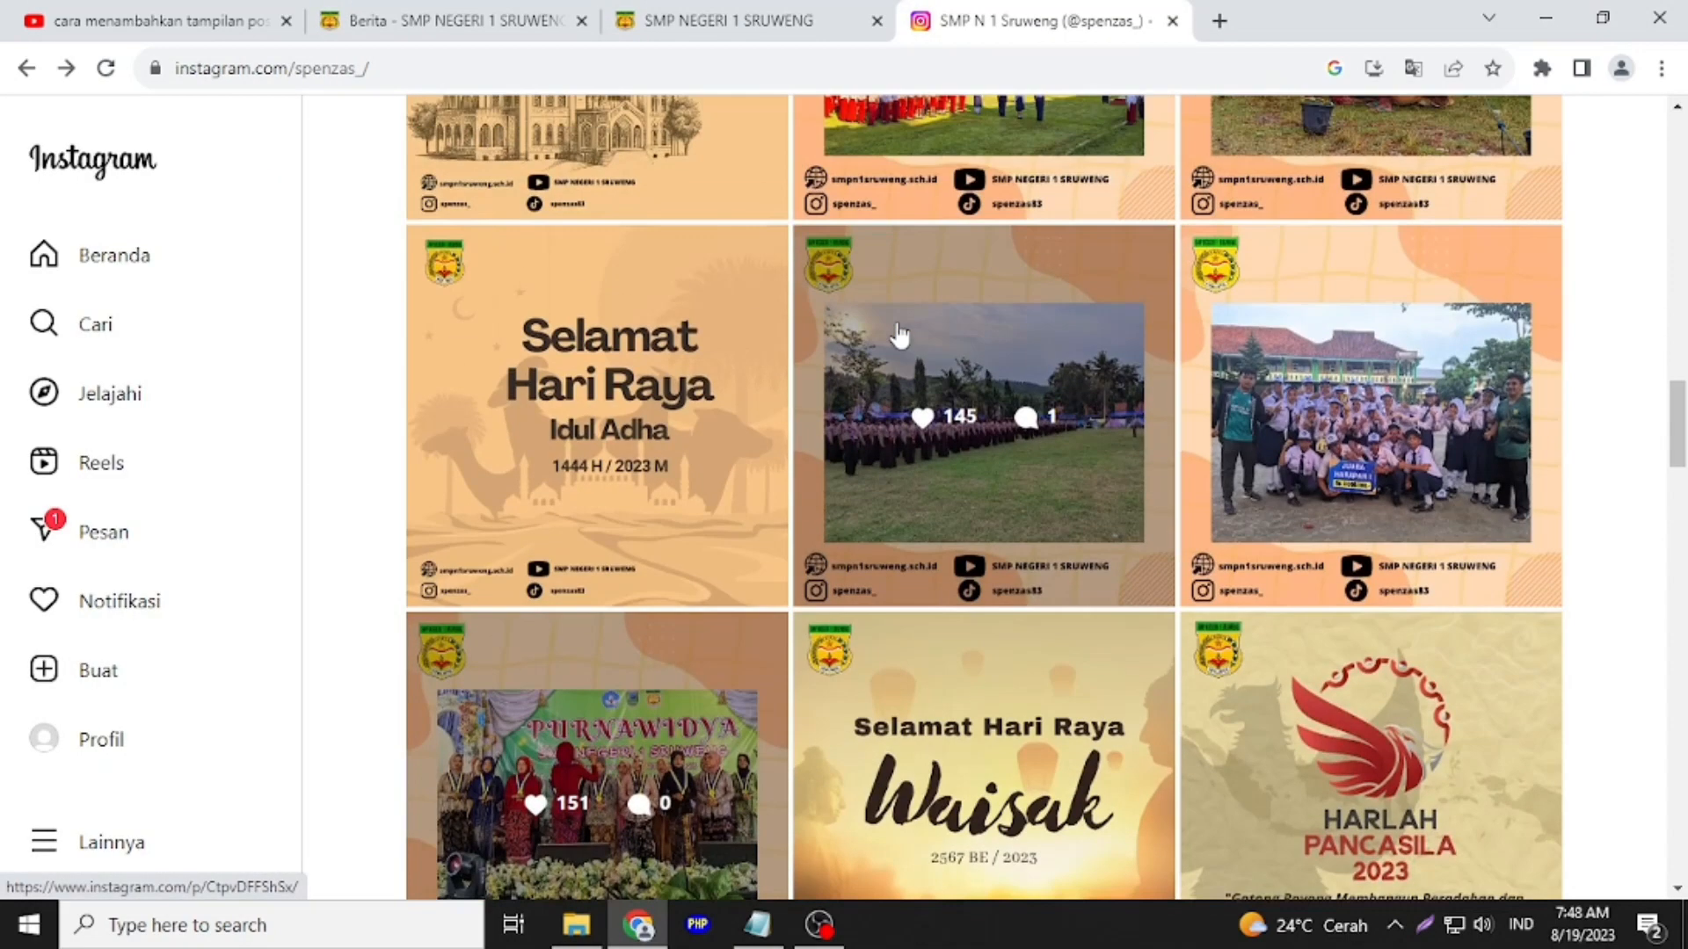
pyautogui.scroll(1, 1160, 389)
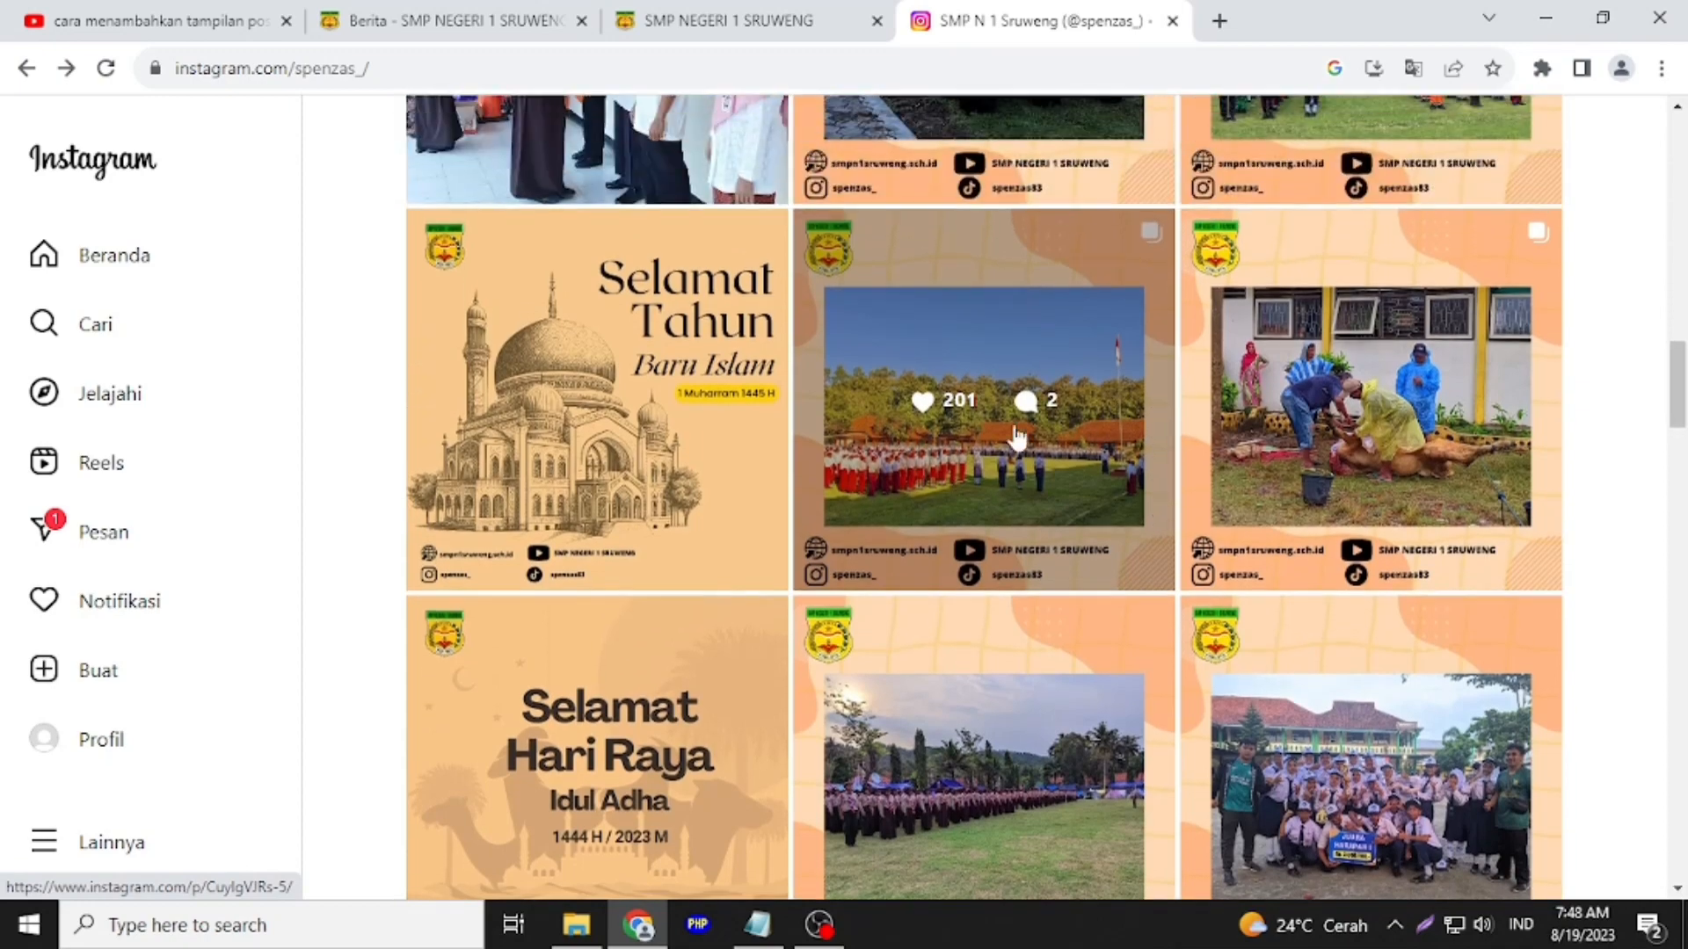
pyautogui.scroll(4, 991, 375)
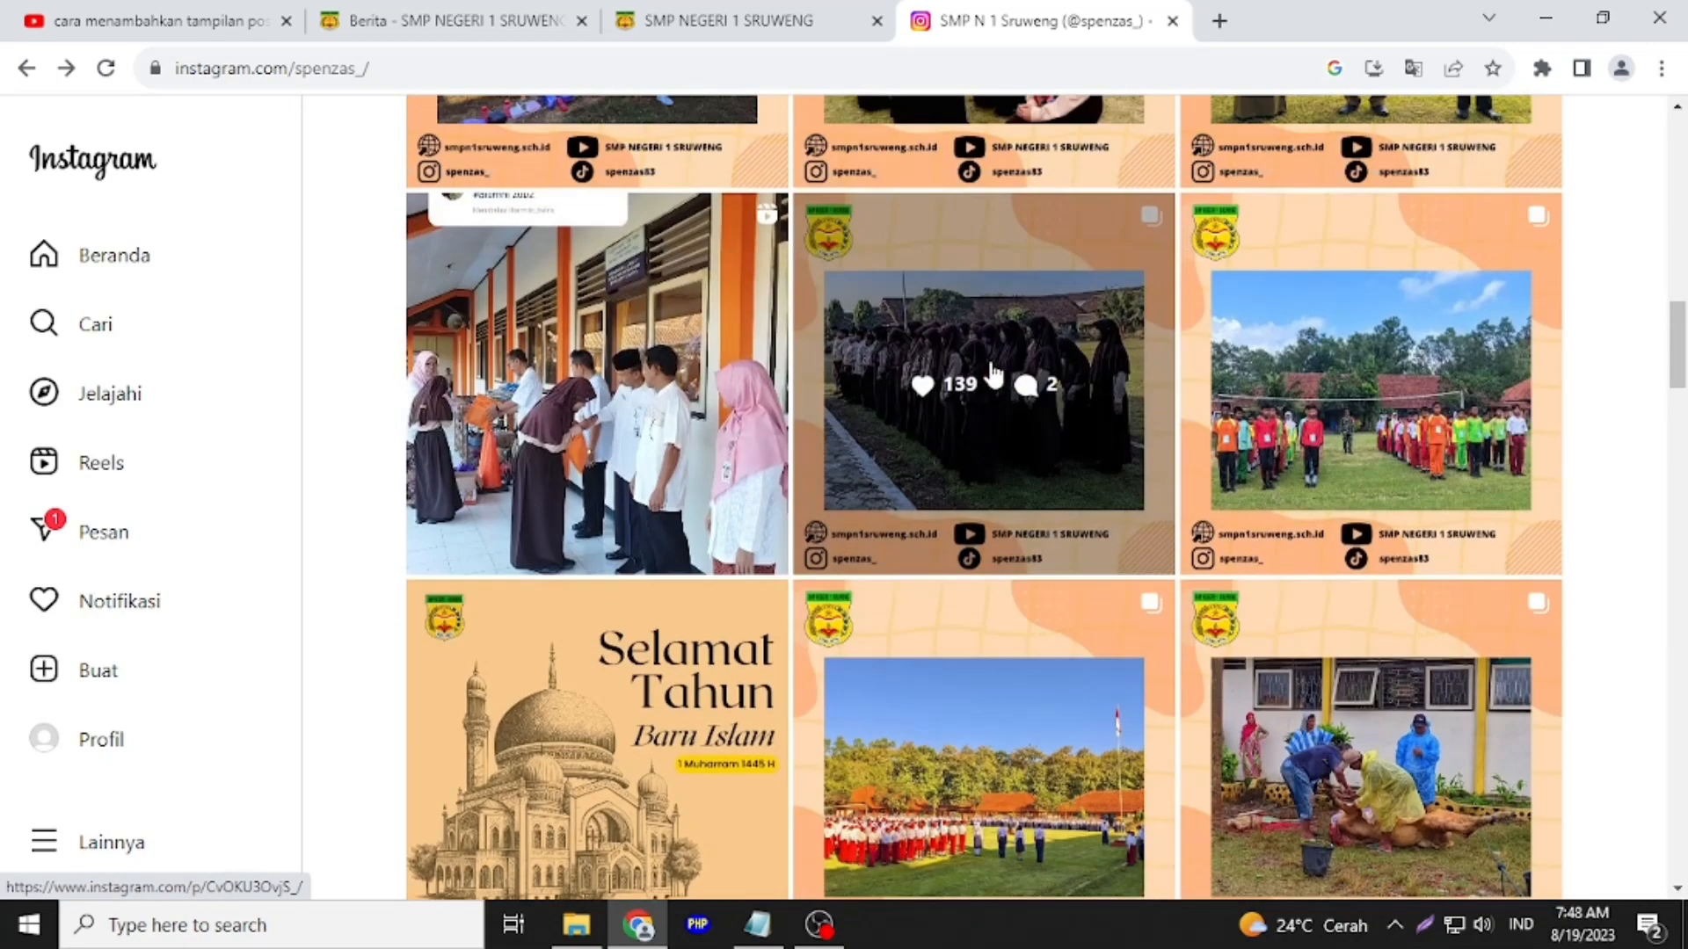
pyautogui.scroll(-2, 948, 403)
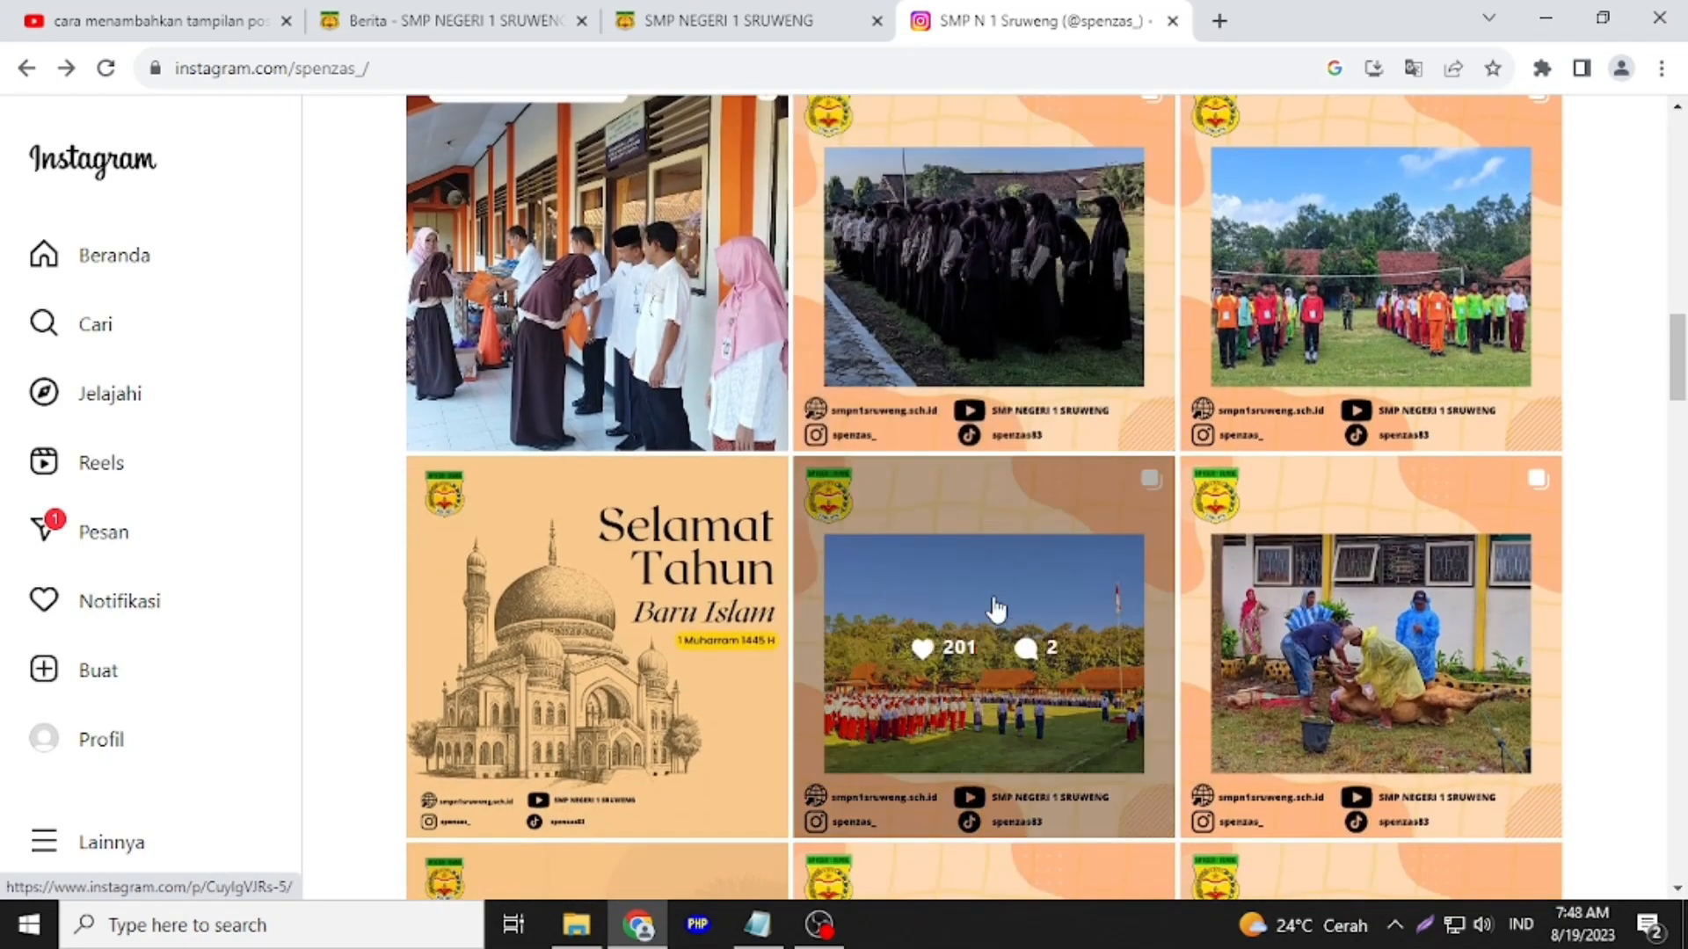
pyautogui.click(992, 606)
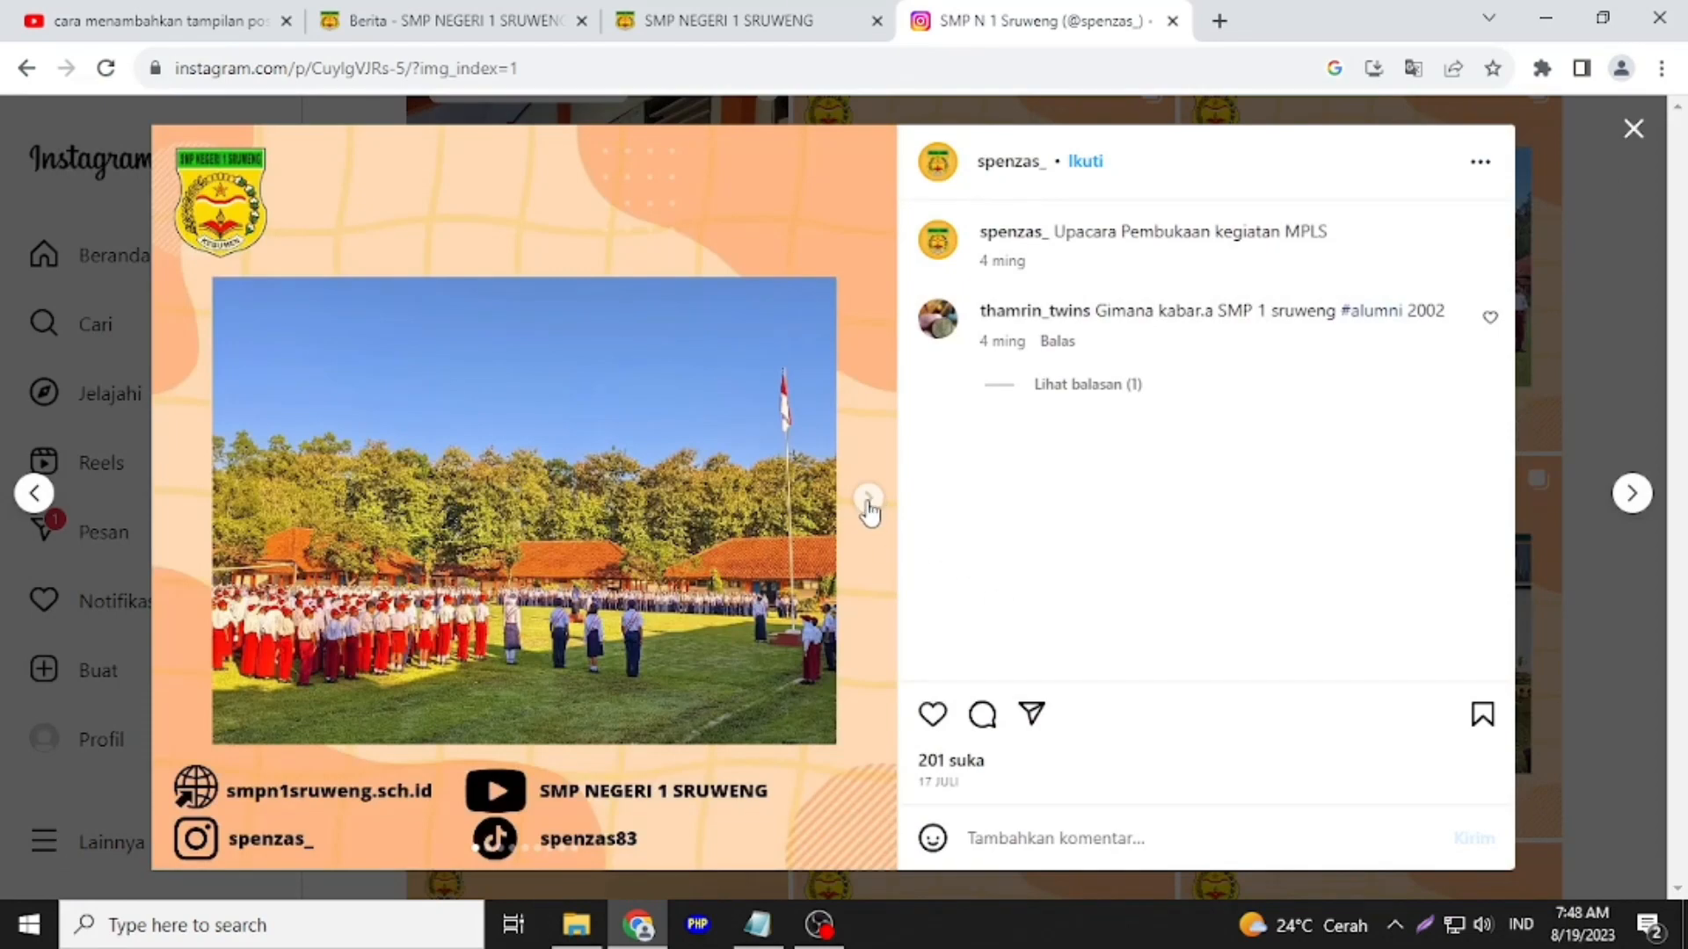
# Look through the MPLS post's photos and copy its caption "Upacara Pembukaan kegiatan MPLS"
pyautogui.click(867, 501)
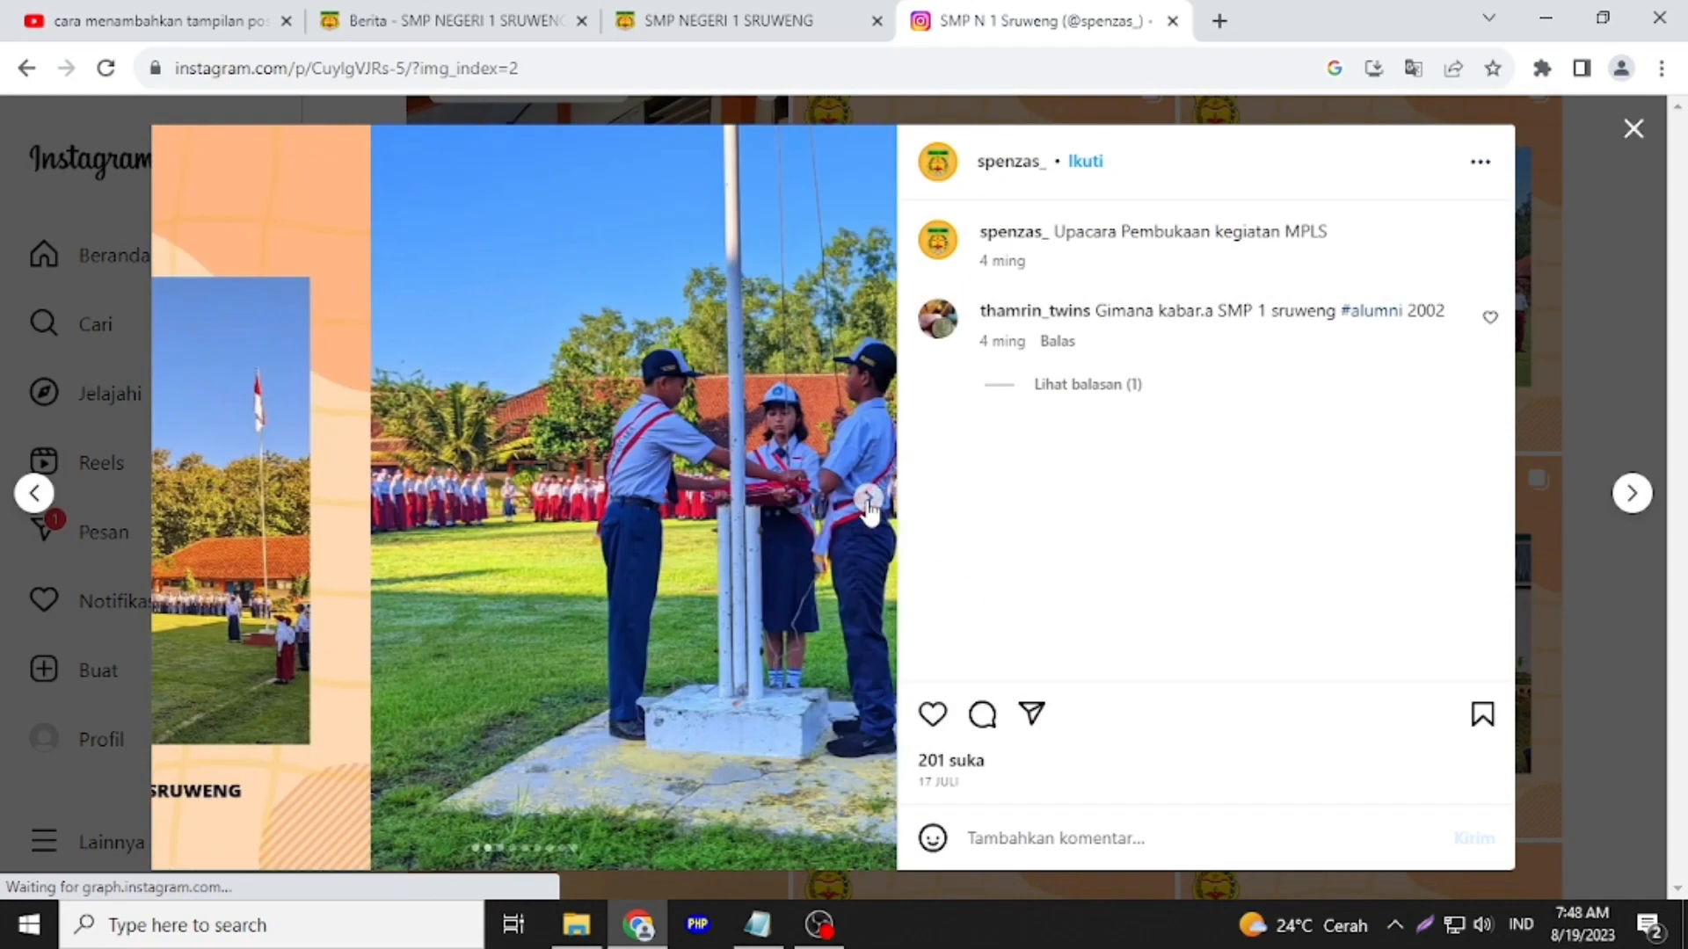
pyautogui.click(869, 506)
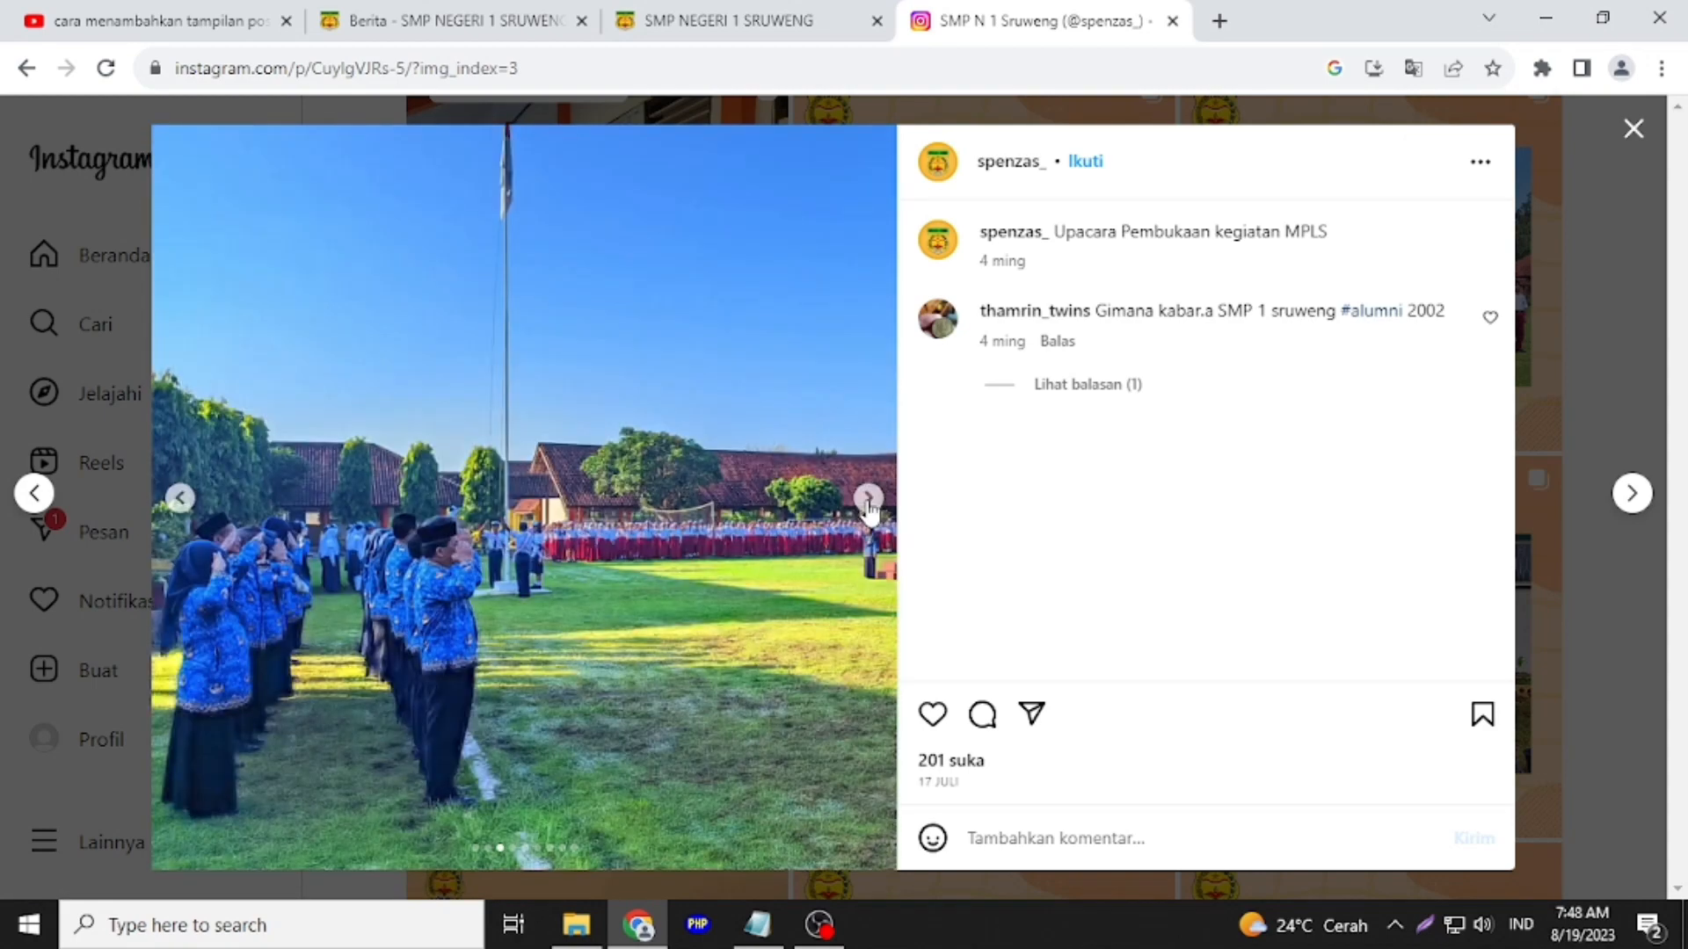
pyautogui.click(869, 501)
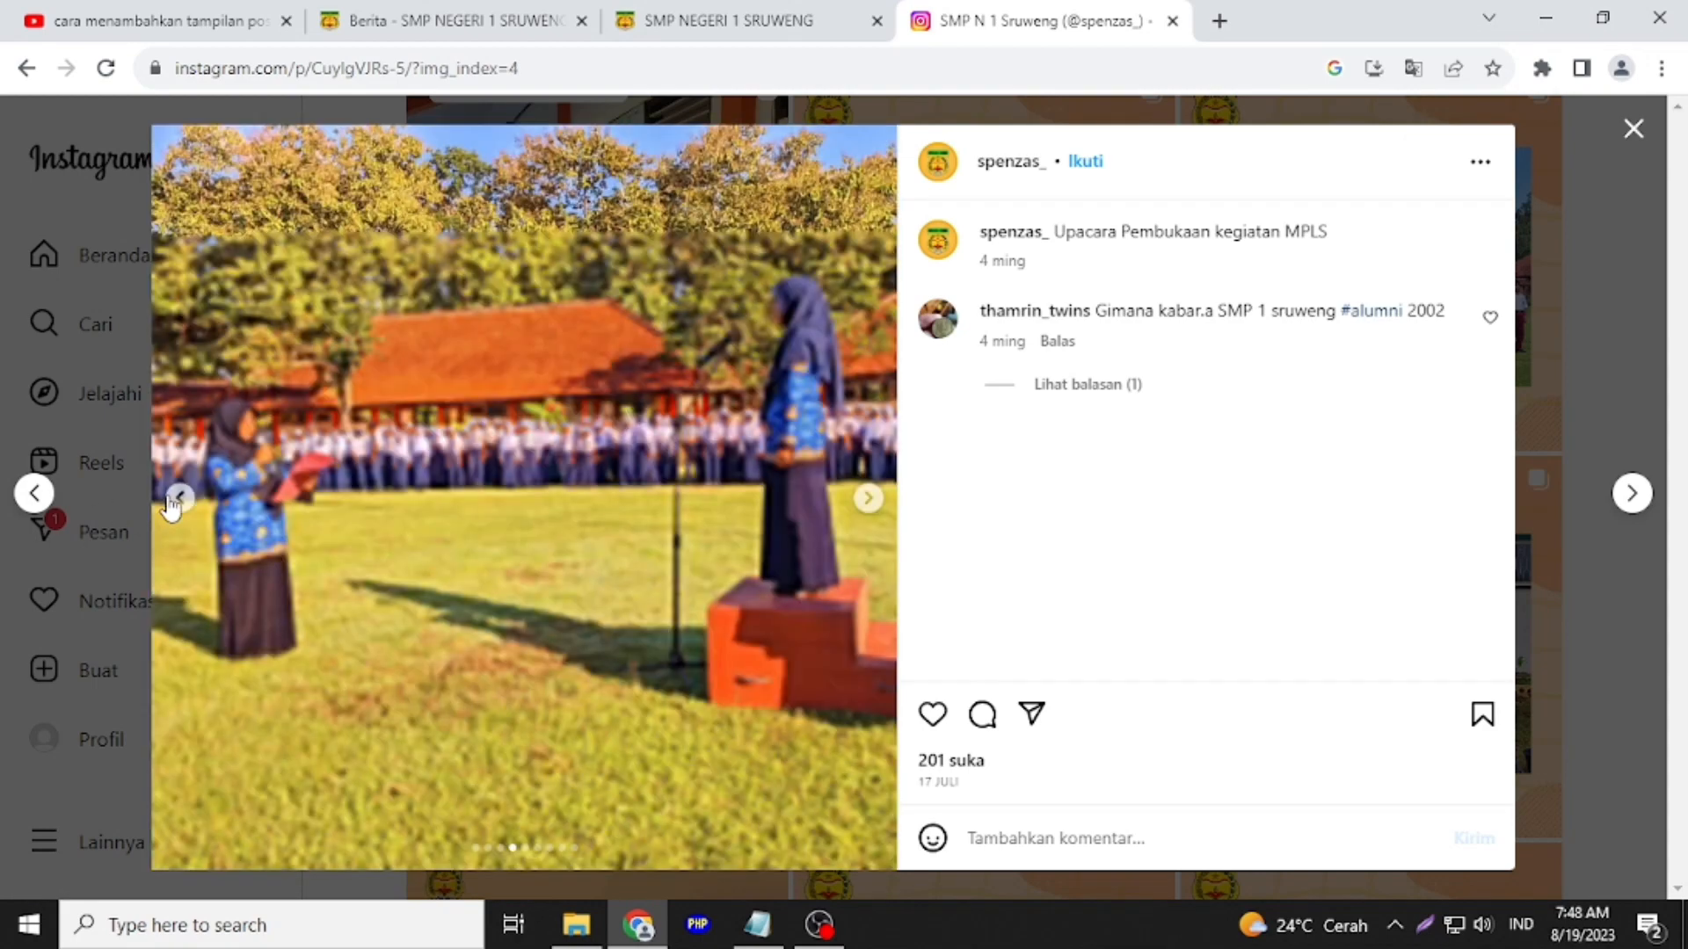
pyautogui.click(179, 498)
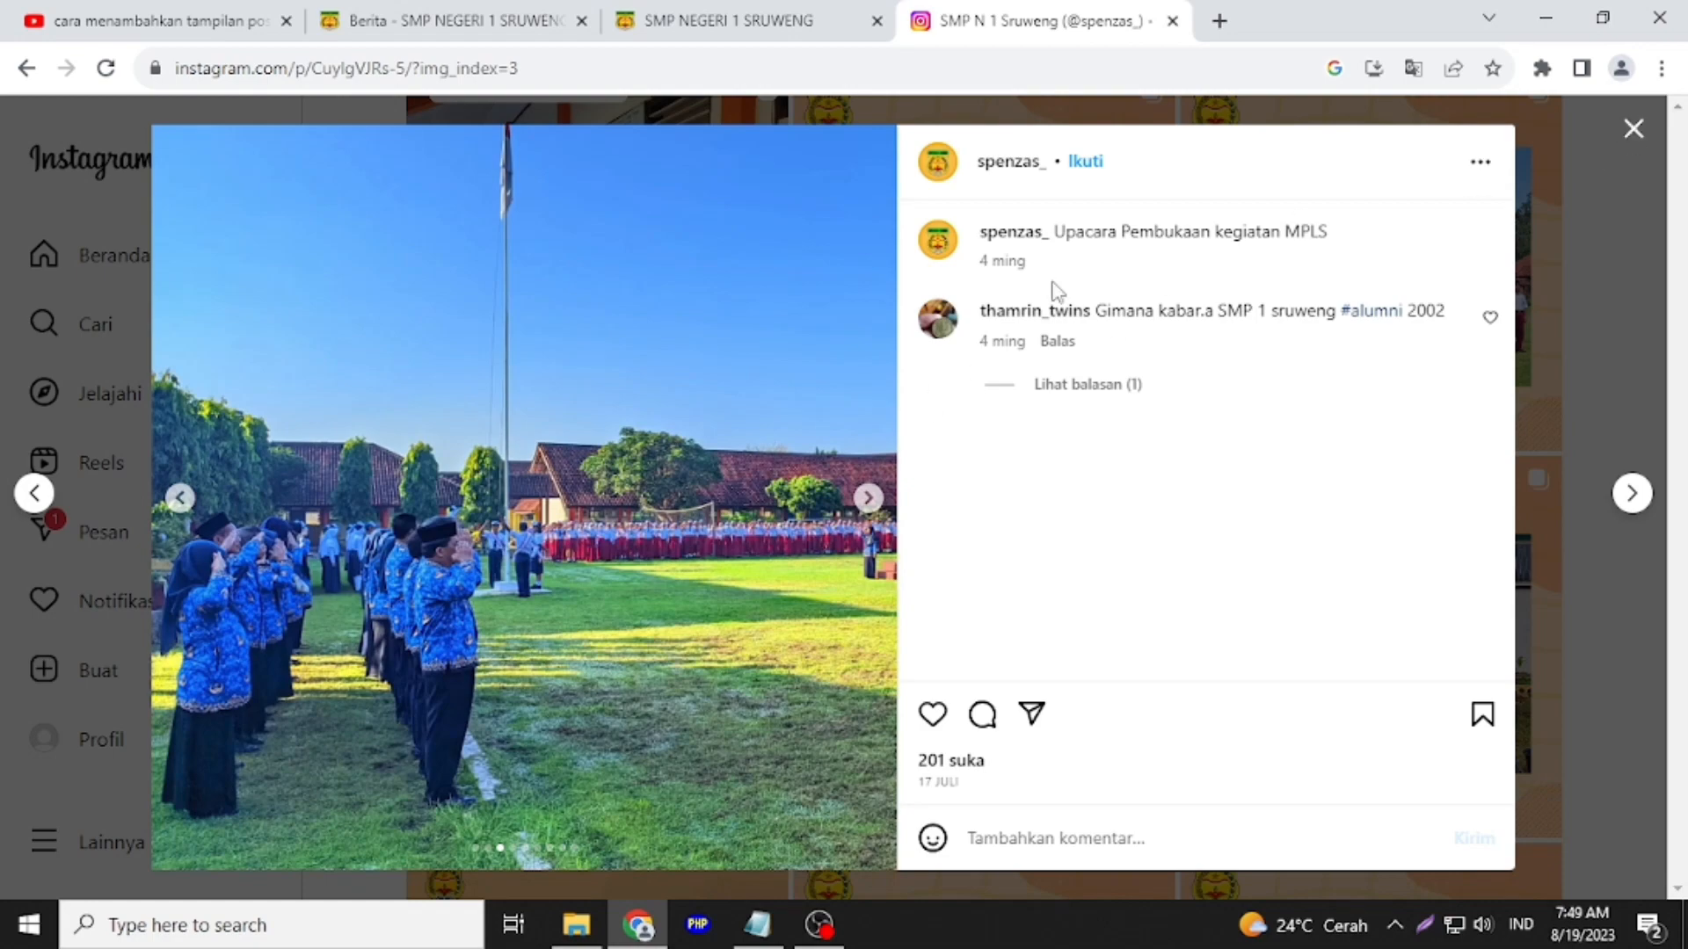
pyautogui.click(179, 498)
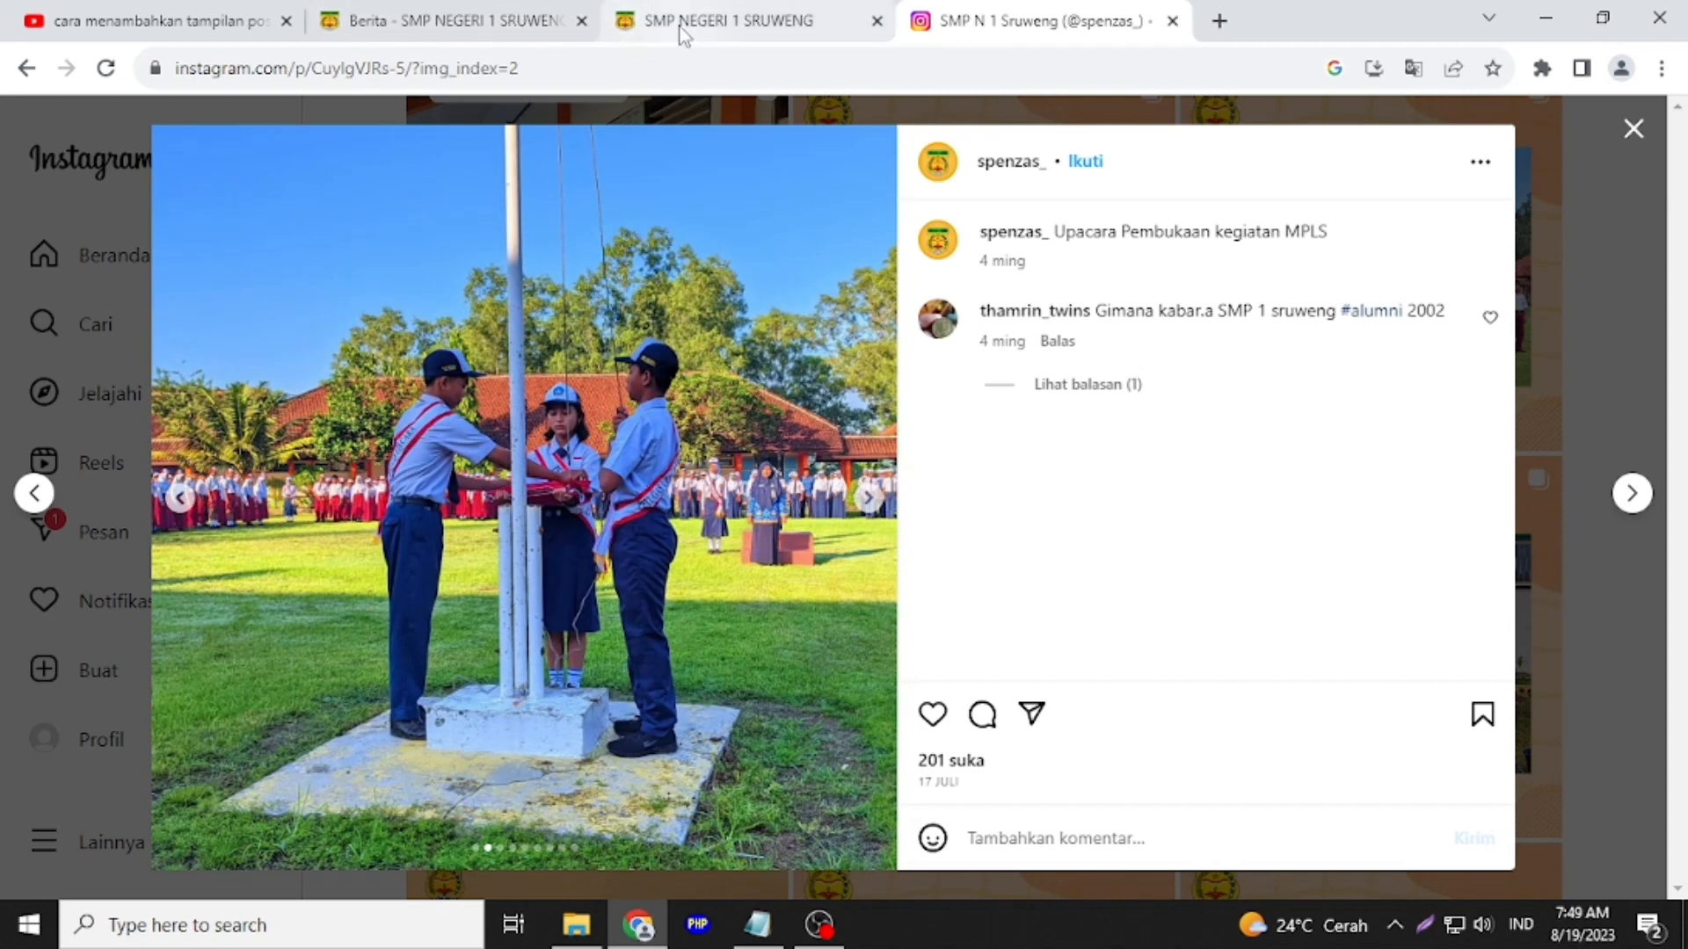
pyautogui.moveTo(1059, 233); pyautogui.dragTo(1328, 242)
pyautogui.rightClick(1324, 242)
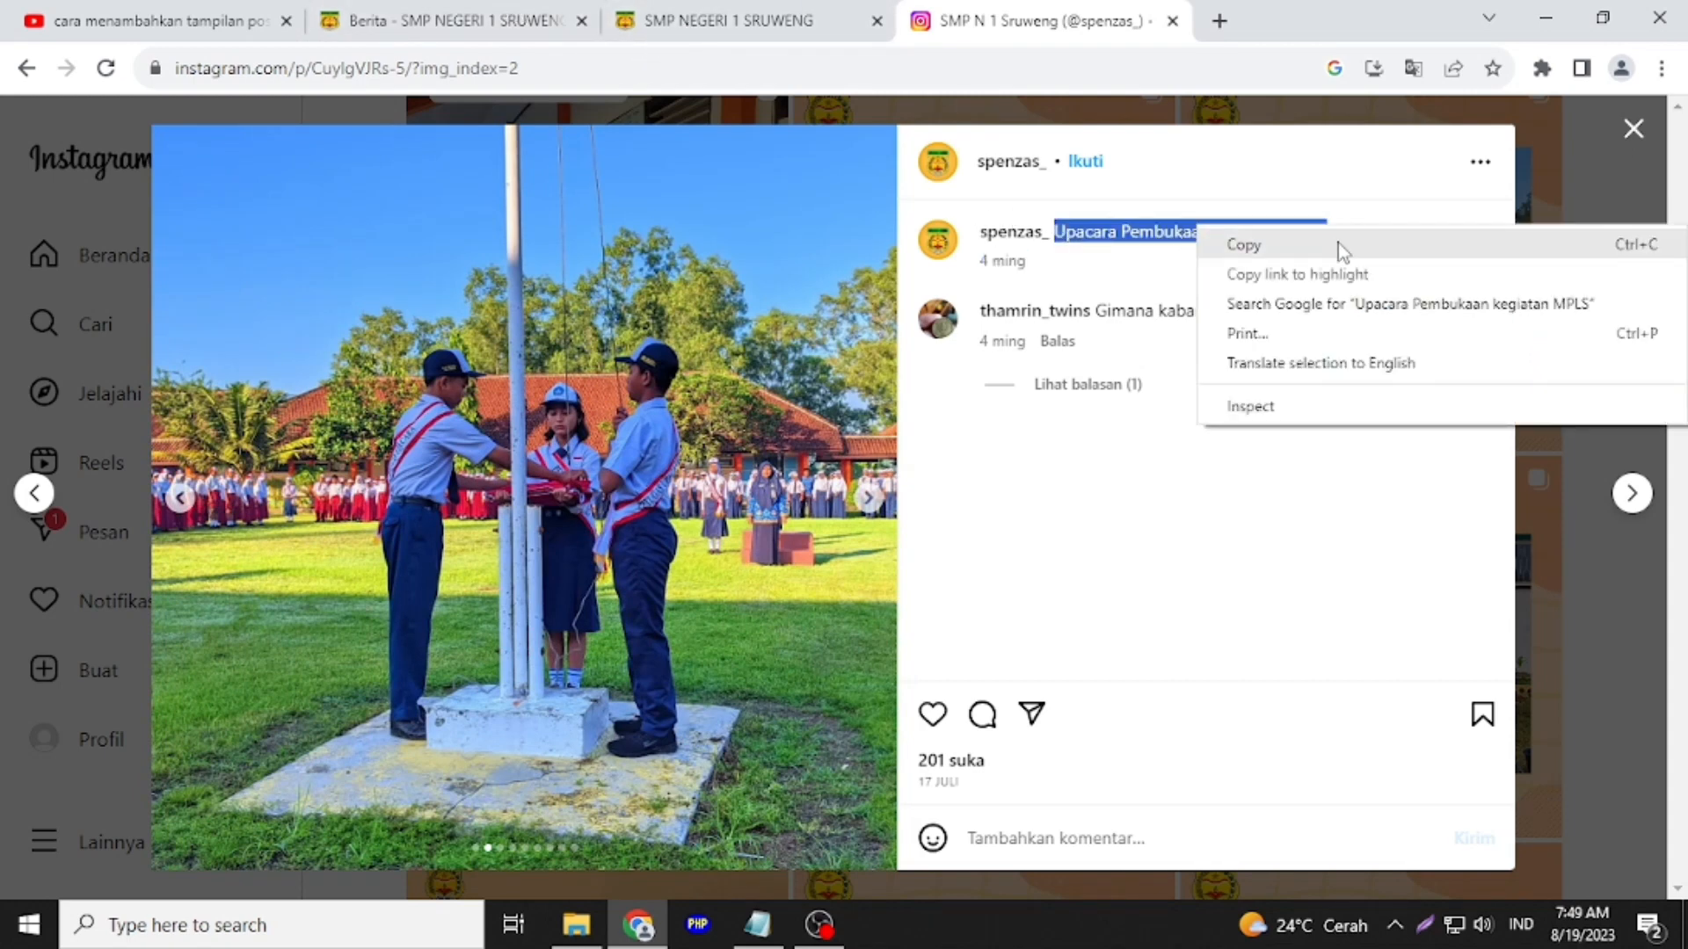
pyautogui.click(1338, 242)
# Start a new news item in the school website's backend and paste "Upacara Pembukaan kegiatan MPLS" as both its title and content
pyautogui.click(668, 27)
pyautogui.click(443, 299)
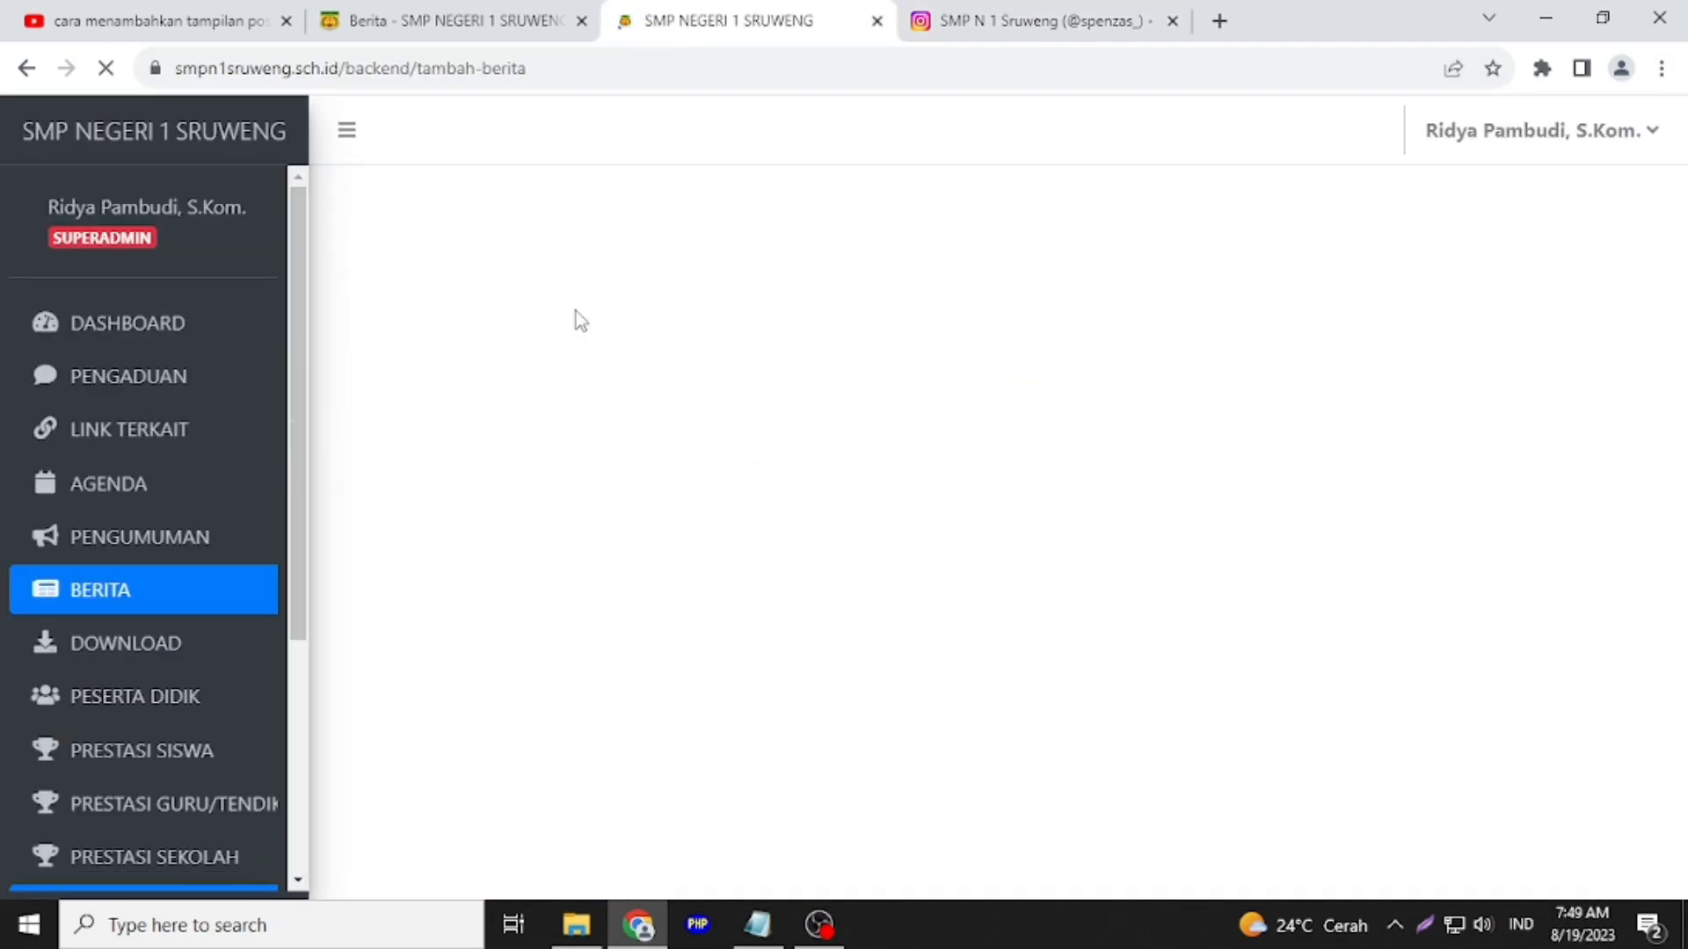
pyautogui.click(654, 356)
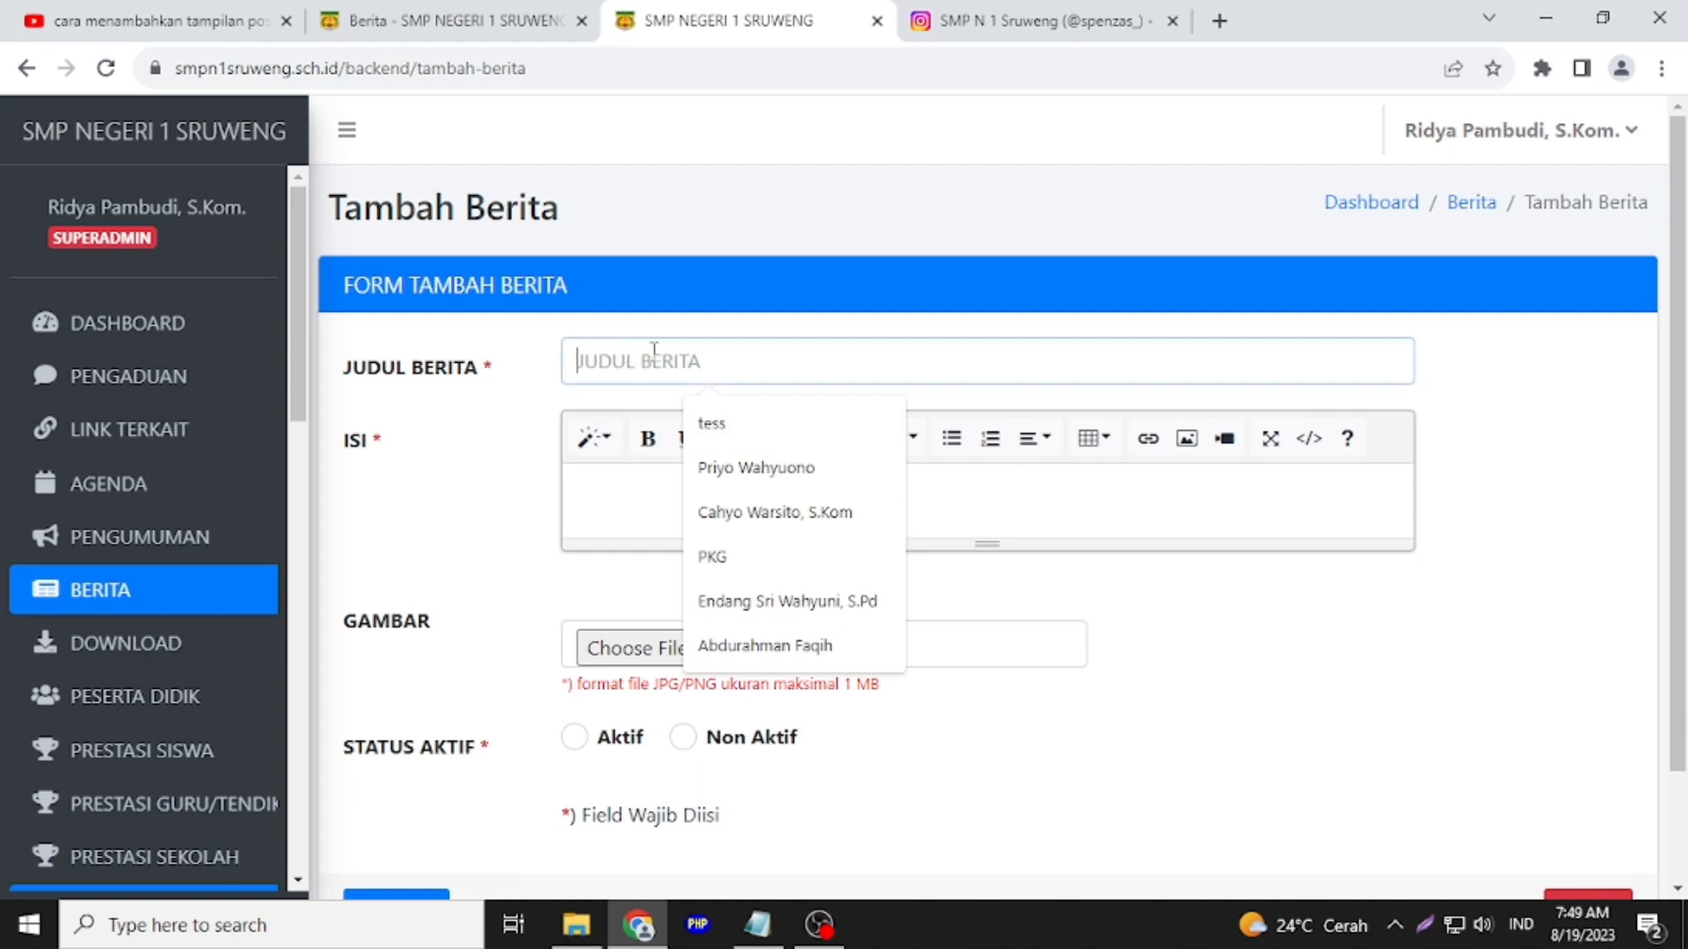
pyautogui.hotkey('ctrl', 'v')
pyautogui.click(671, 483)
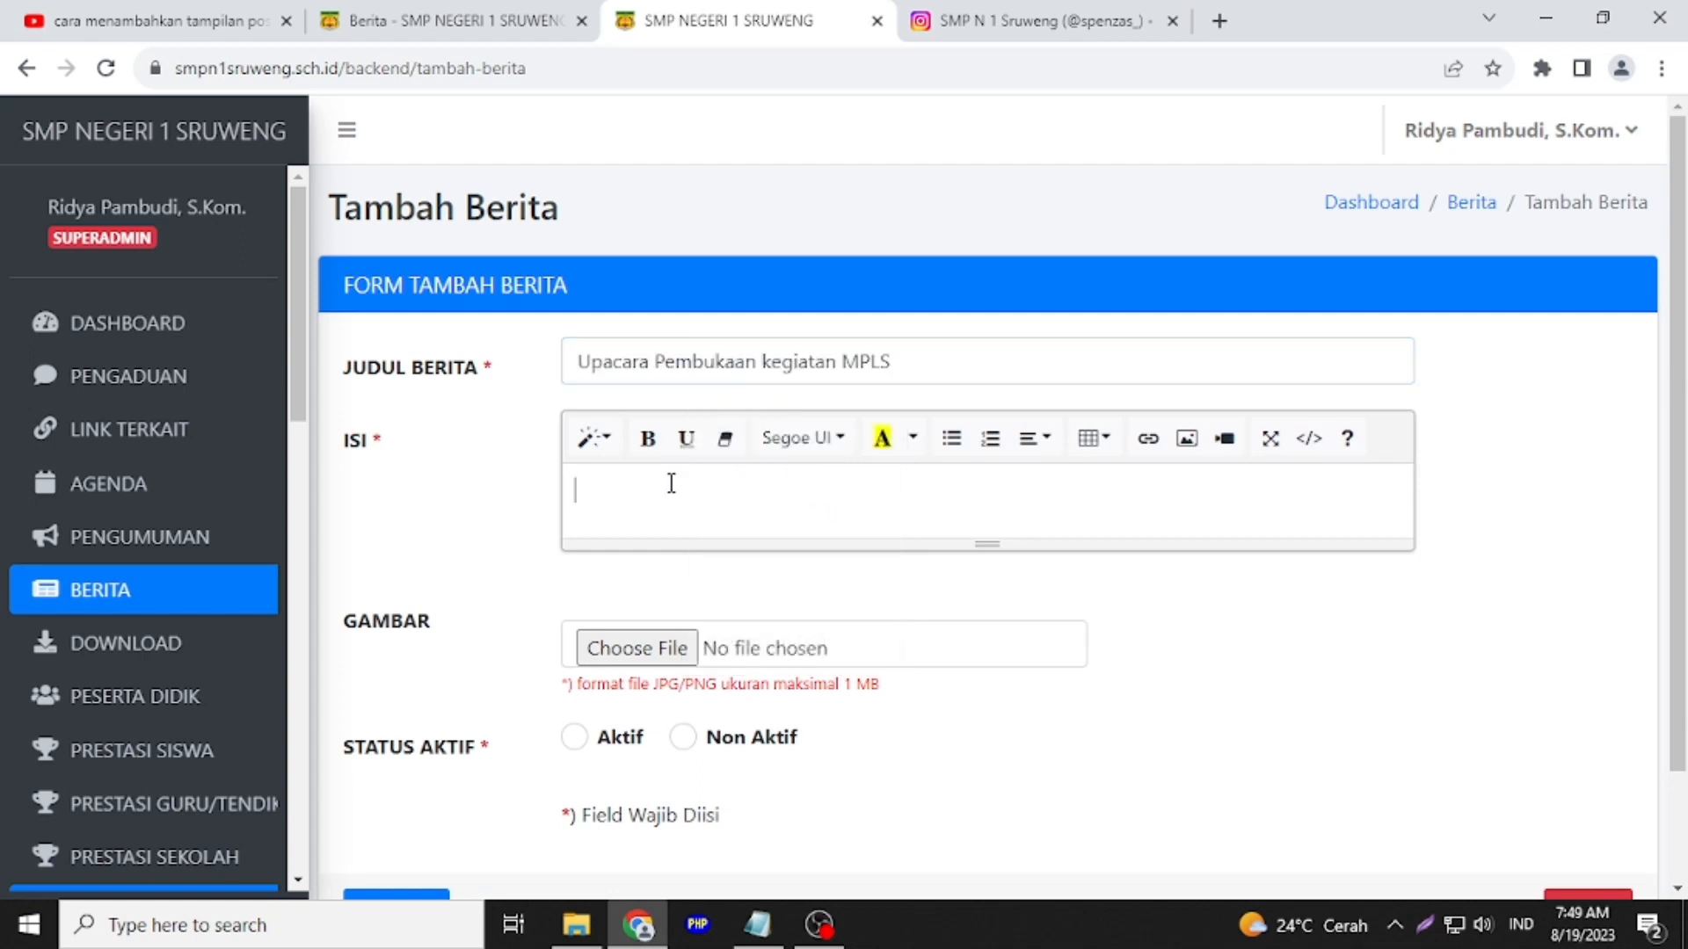
pyautogui.hotkey('ctrl', 'v')
pyautogui.scroll(-2, 735, 492)
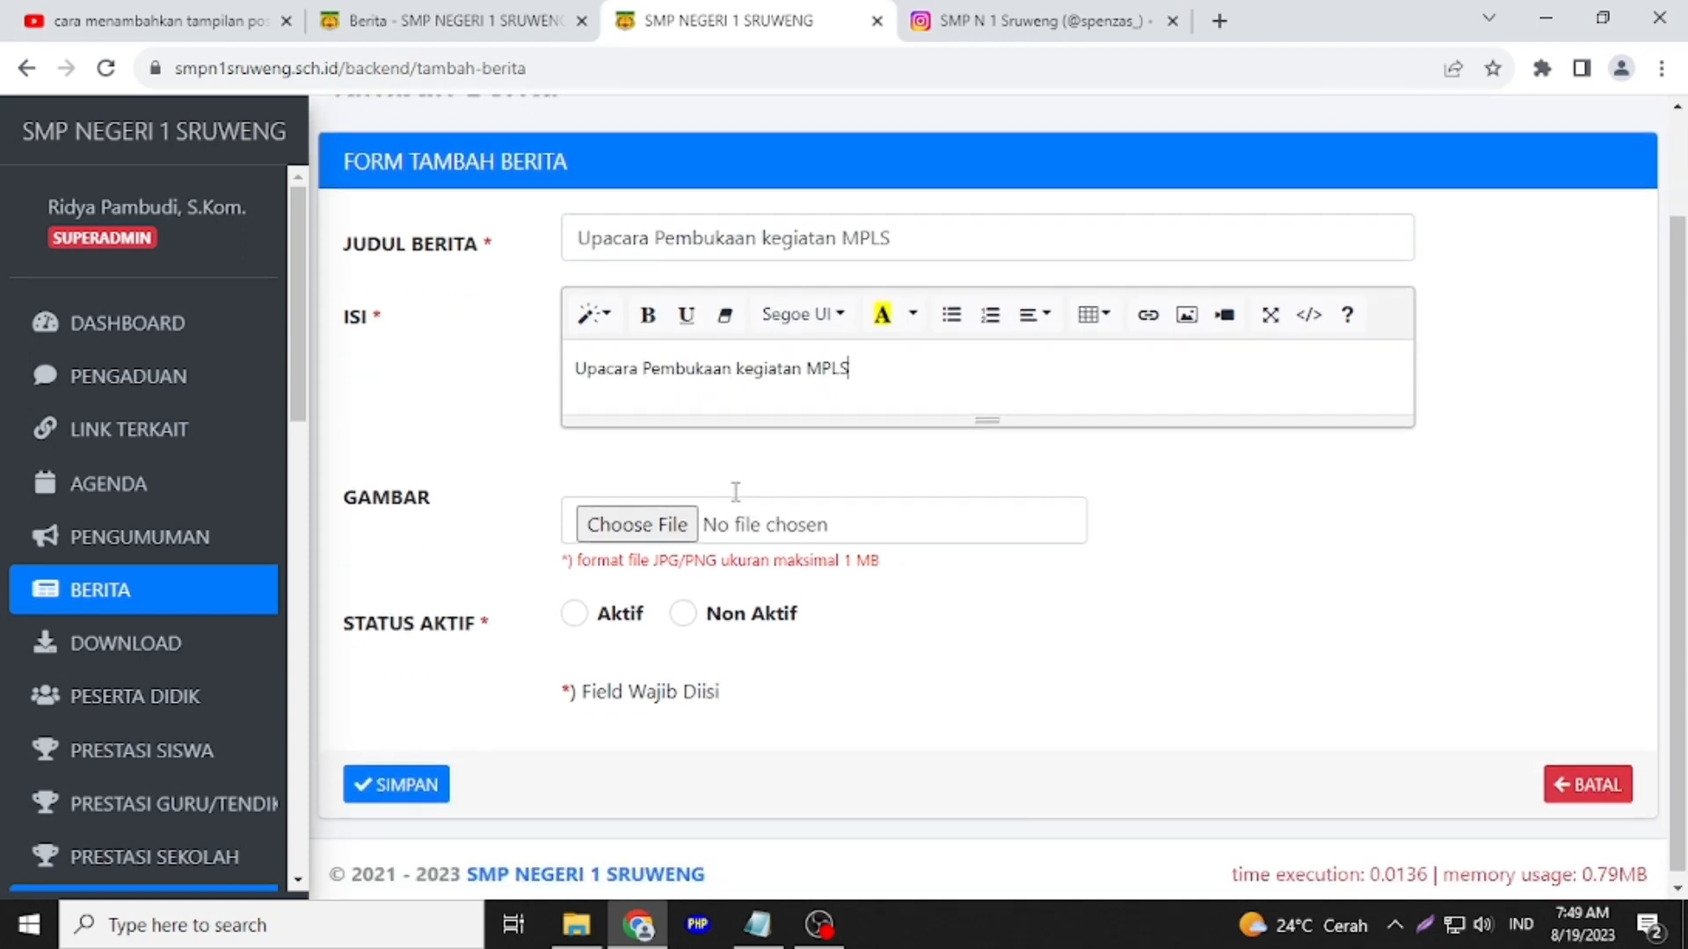
# Return to the MPLS post's first photo on Instagram and create a folder named "gambar" in Documents on drive D
pyautogui.click(998, 35)
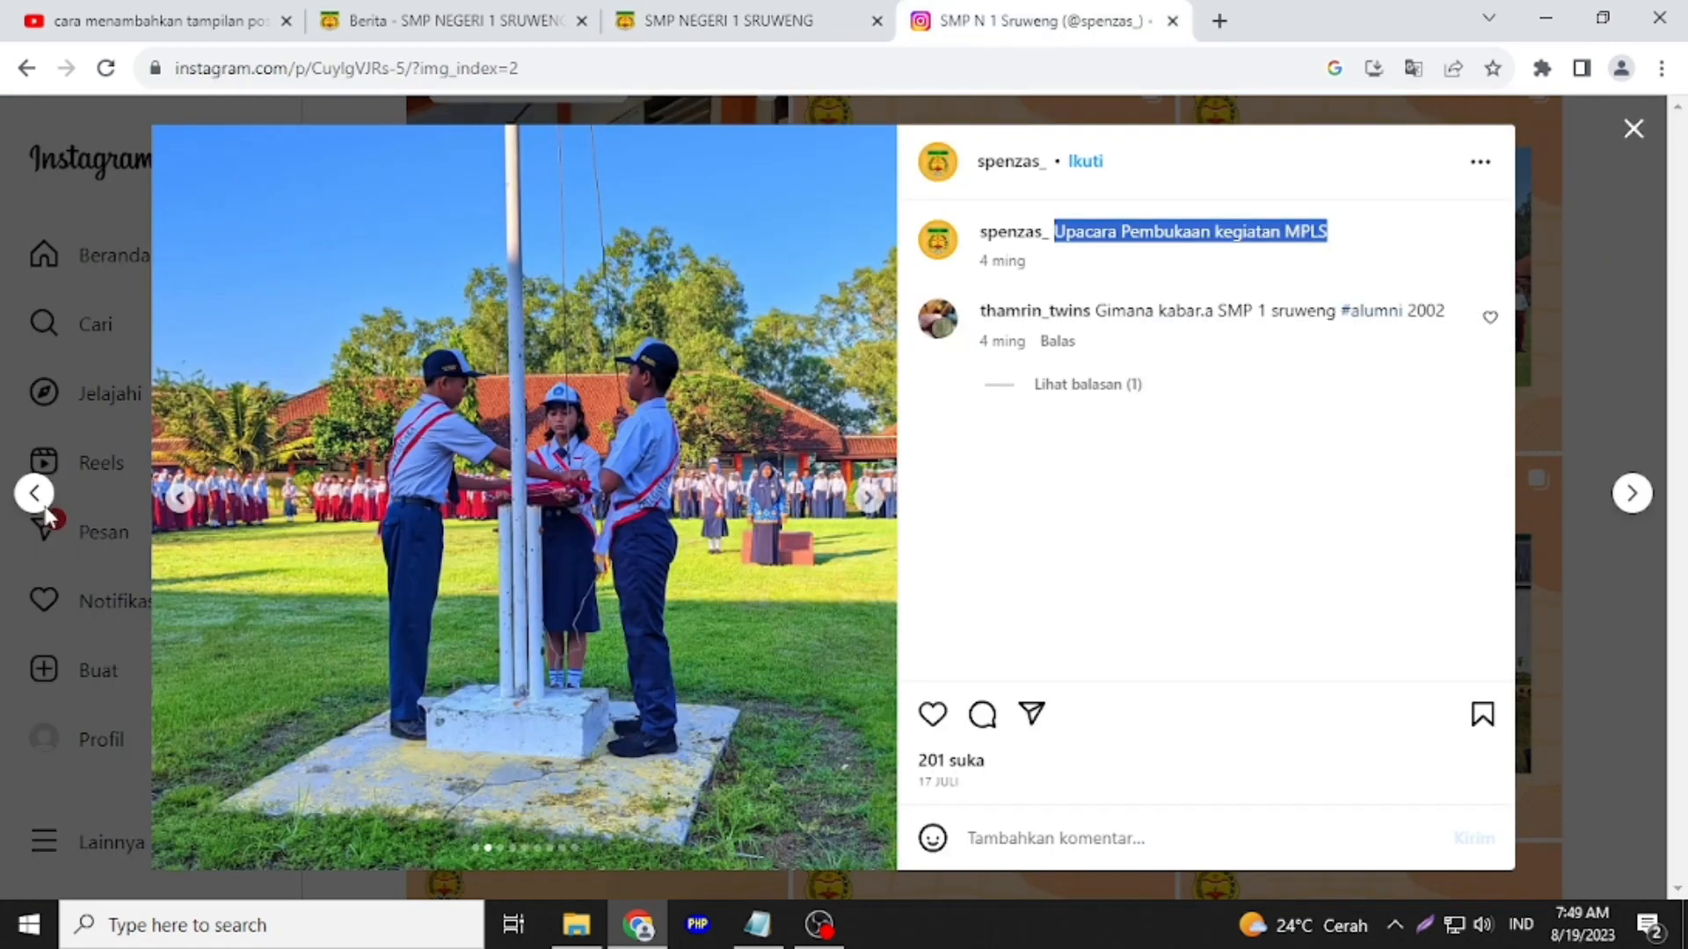
pyautogui.click(183, 499)
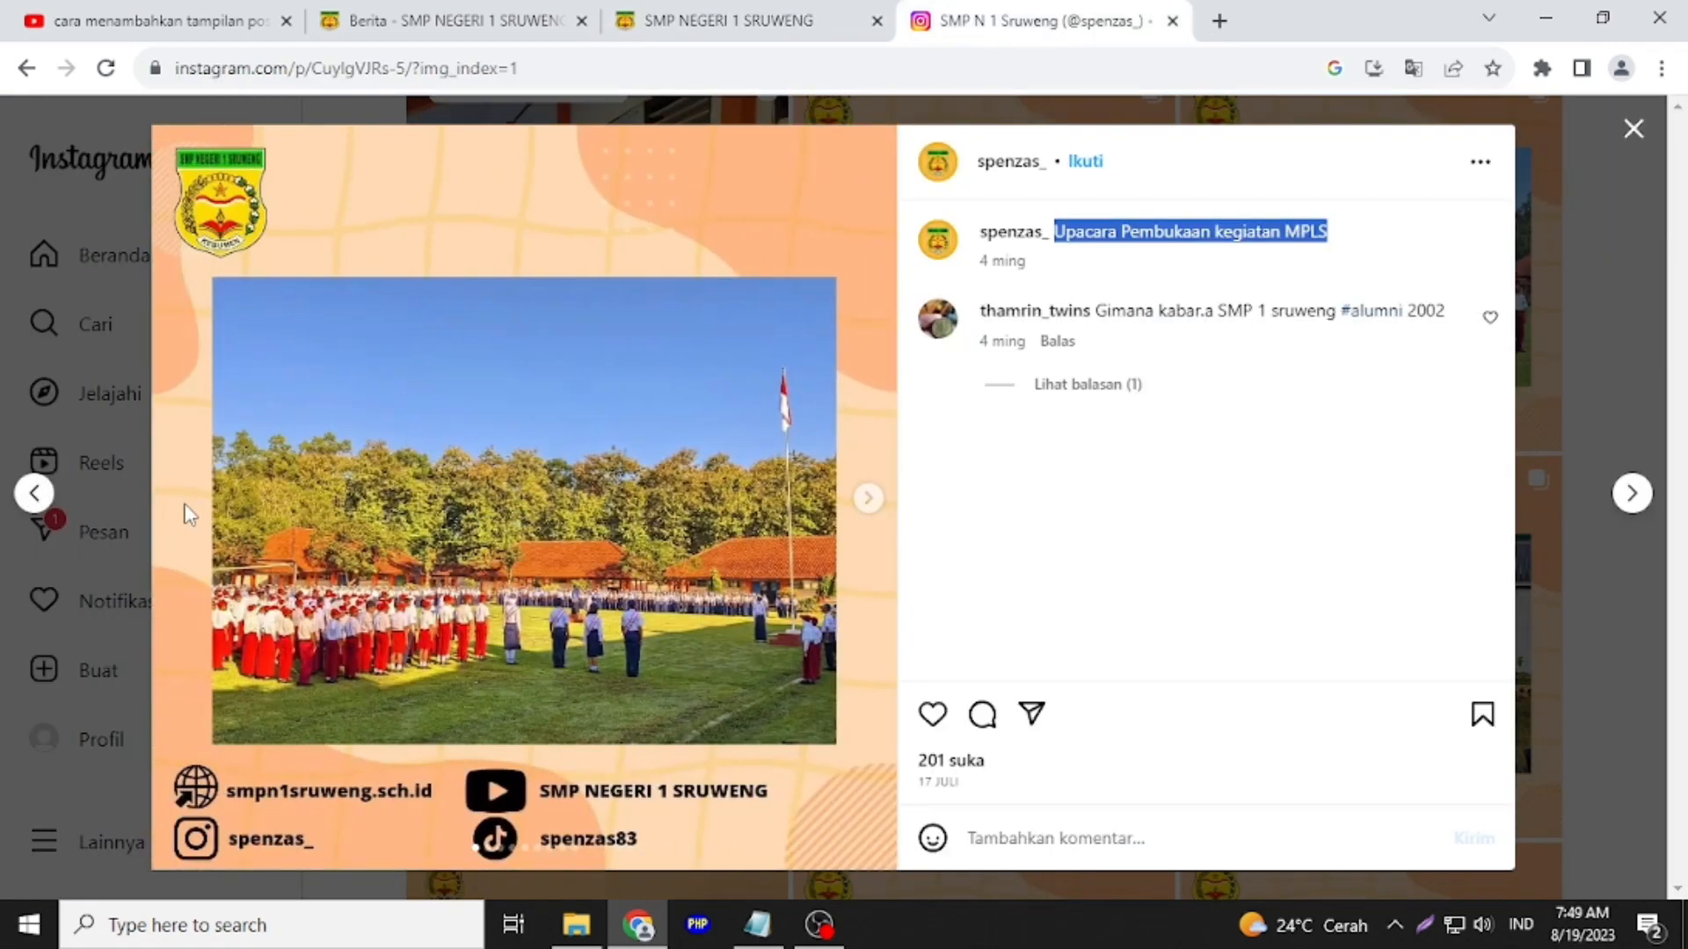
pyautogui.click(1421, 927)
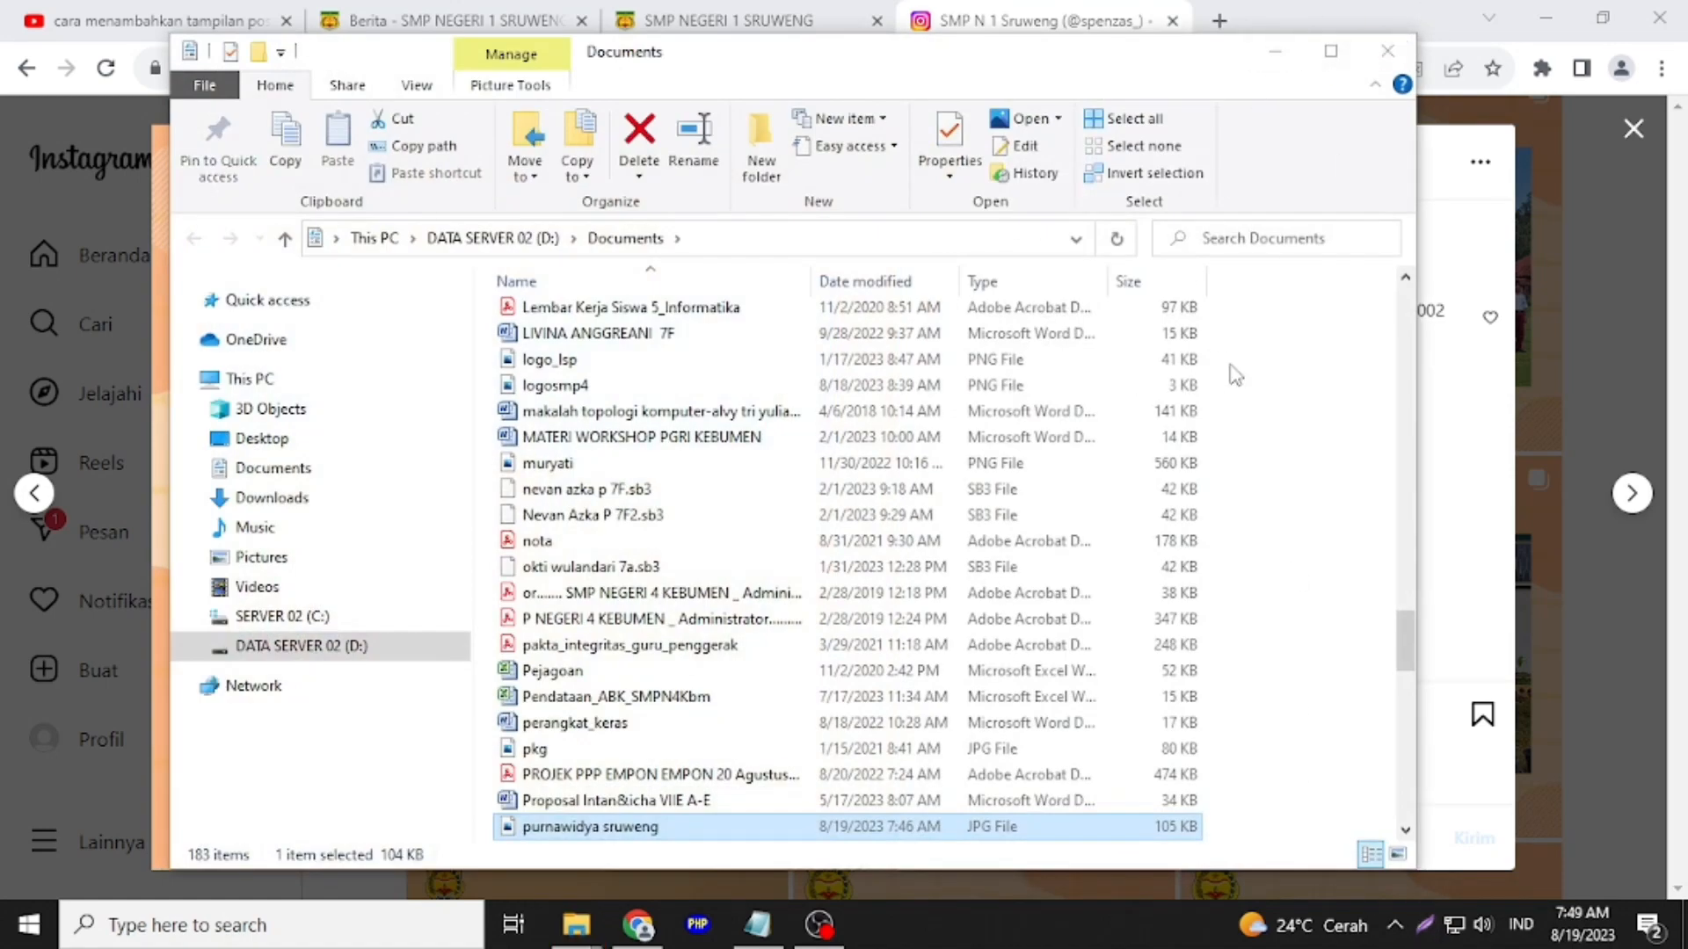
pyautogui.rightClick(1286, 352)
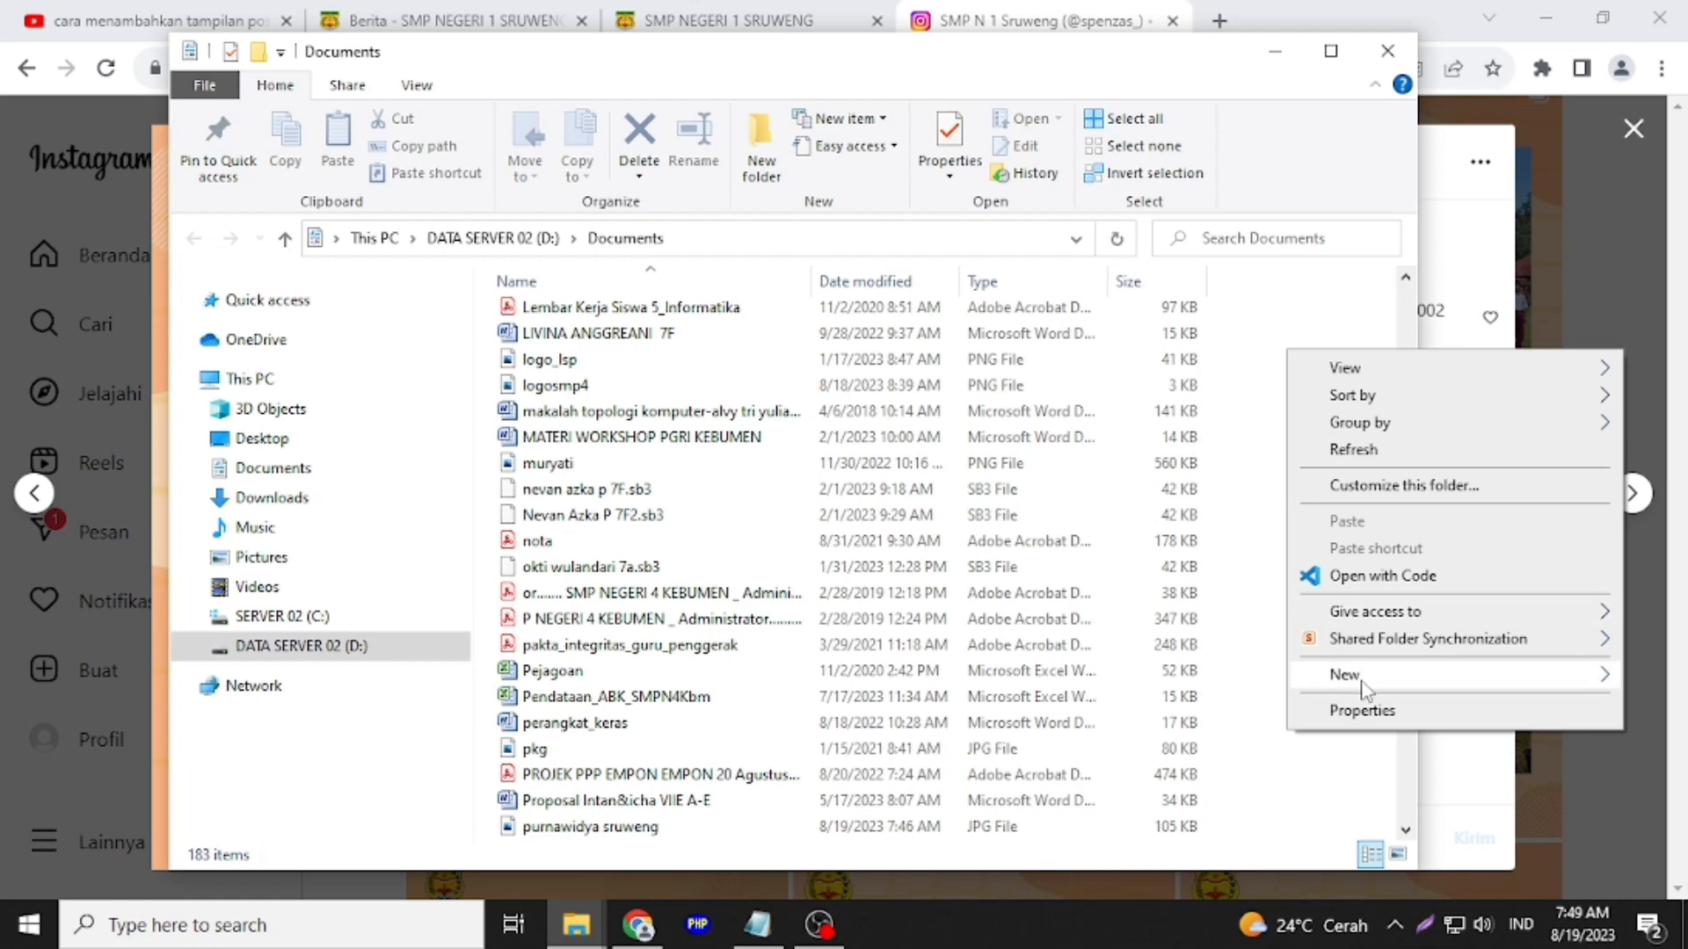
pyautogui.moveTo(1376, 658)
pyautogui.click(1002, 303)
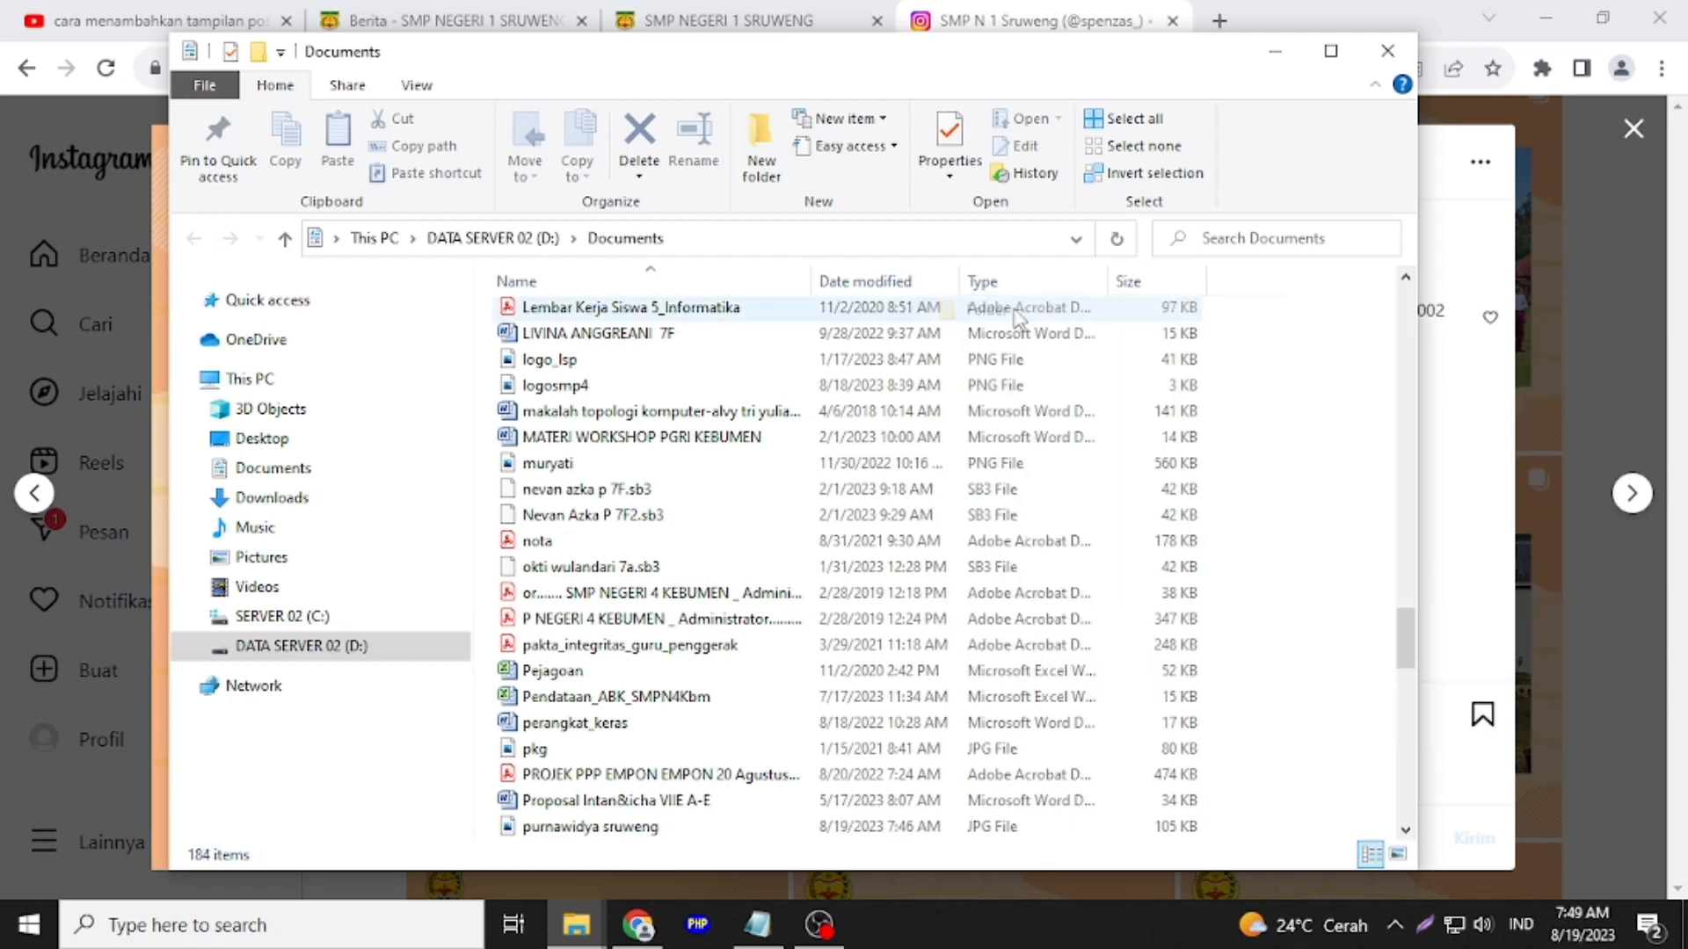
pyautogui.write('gamba')
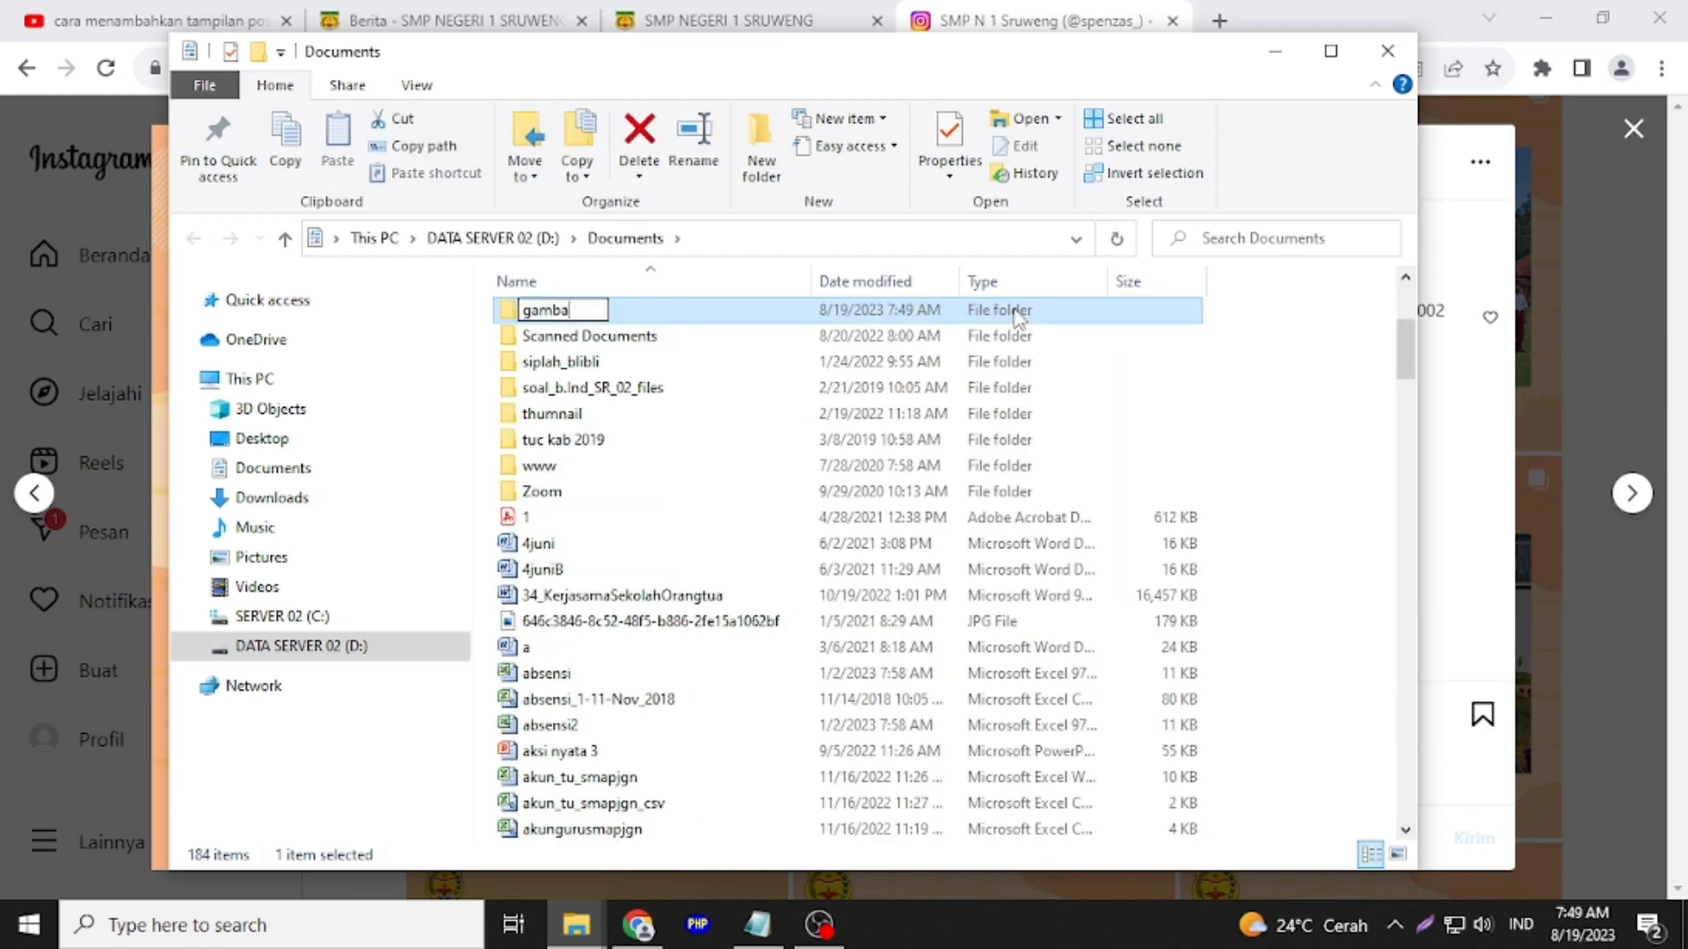
pyautogui.write('r')
pyautogui.press('Return')
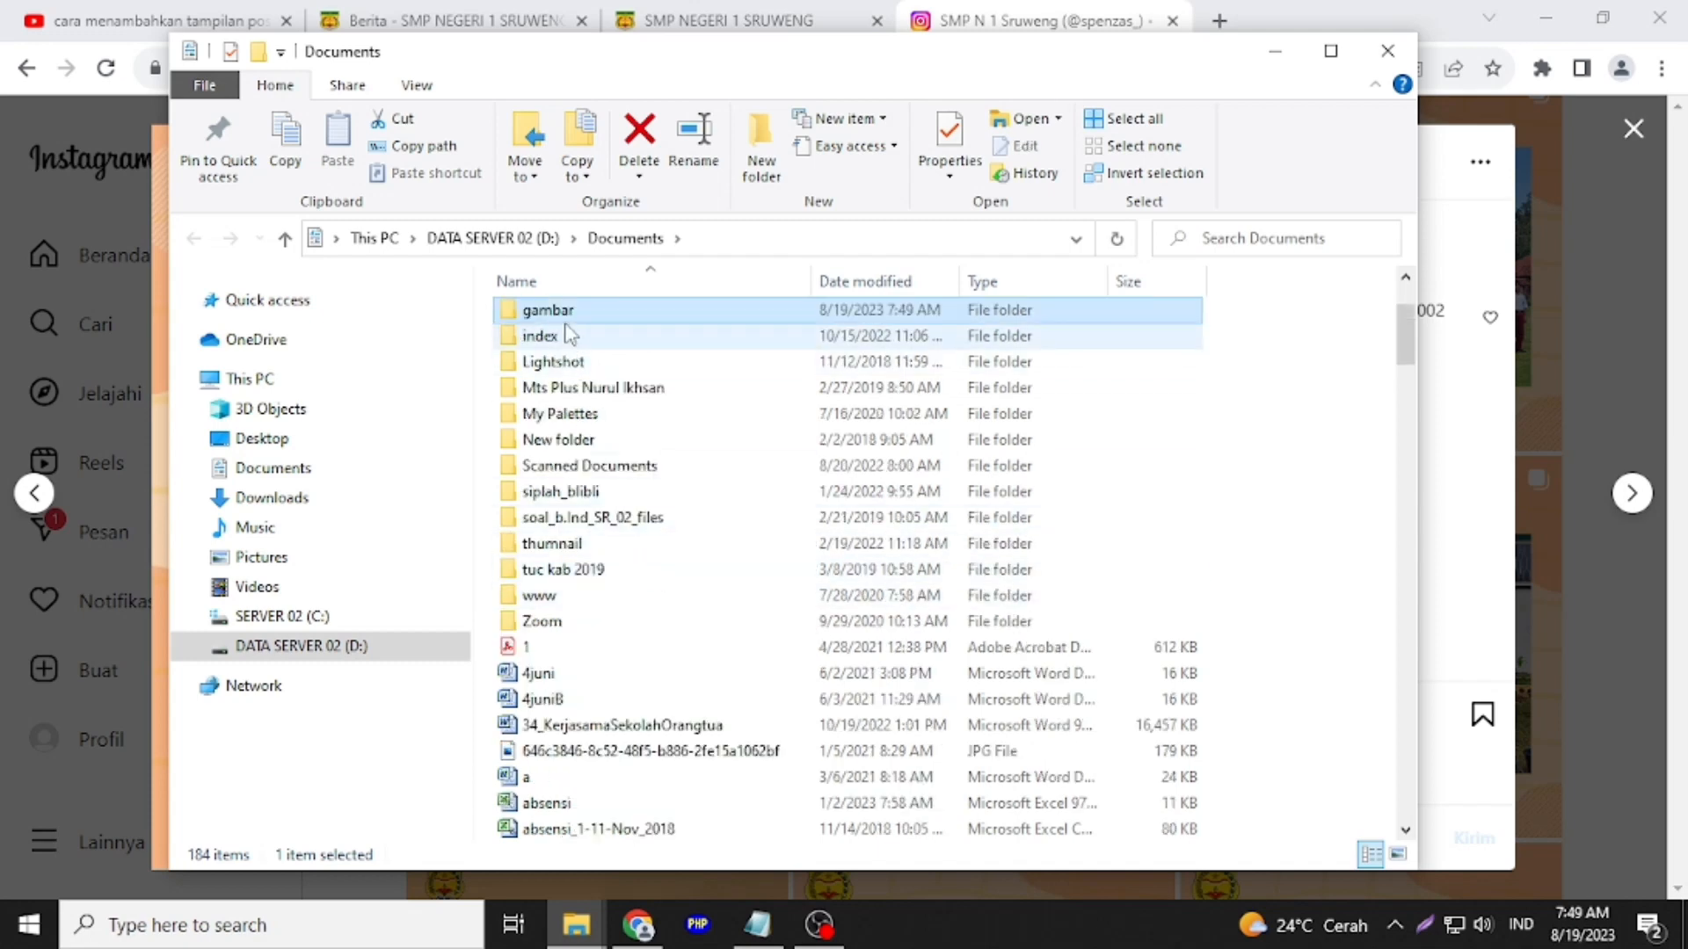
pyautogui.click(1274, 51)
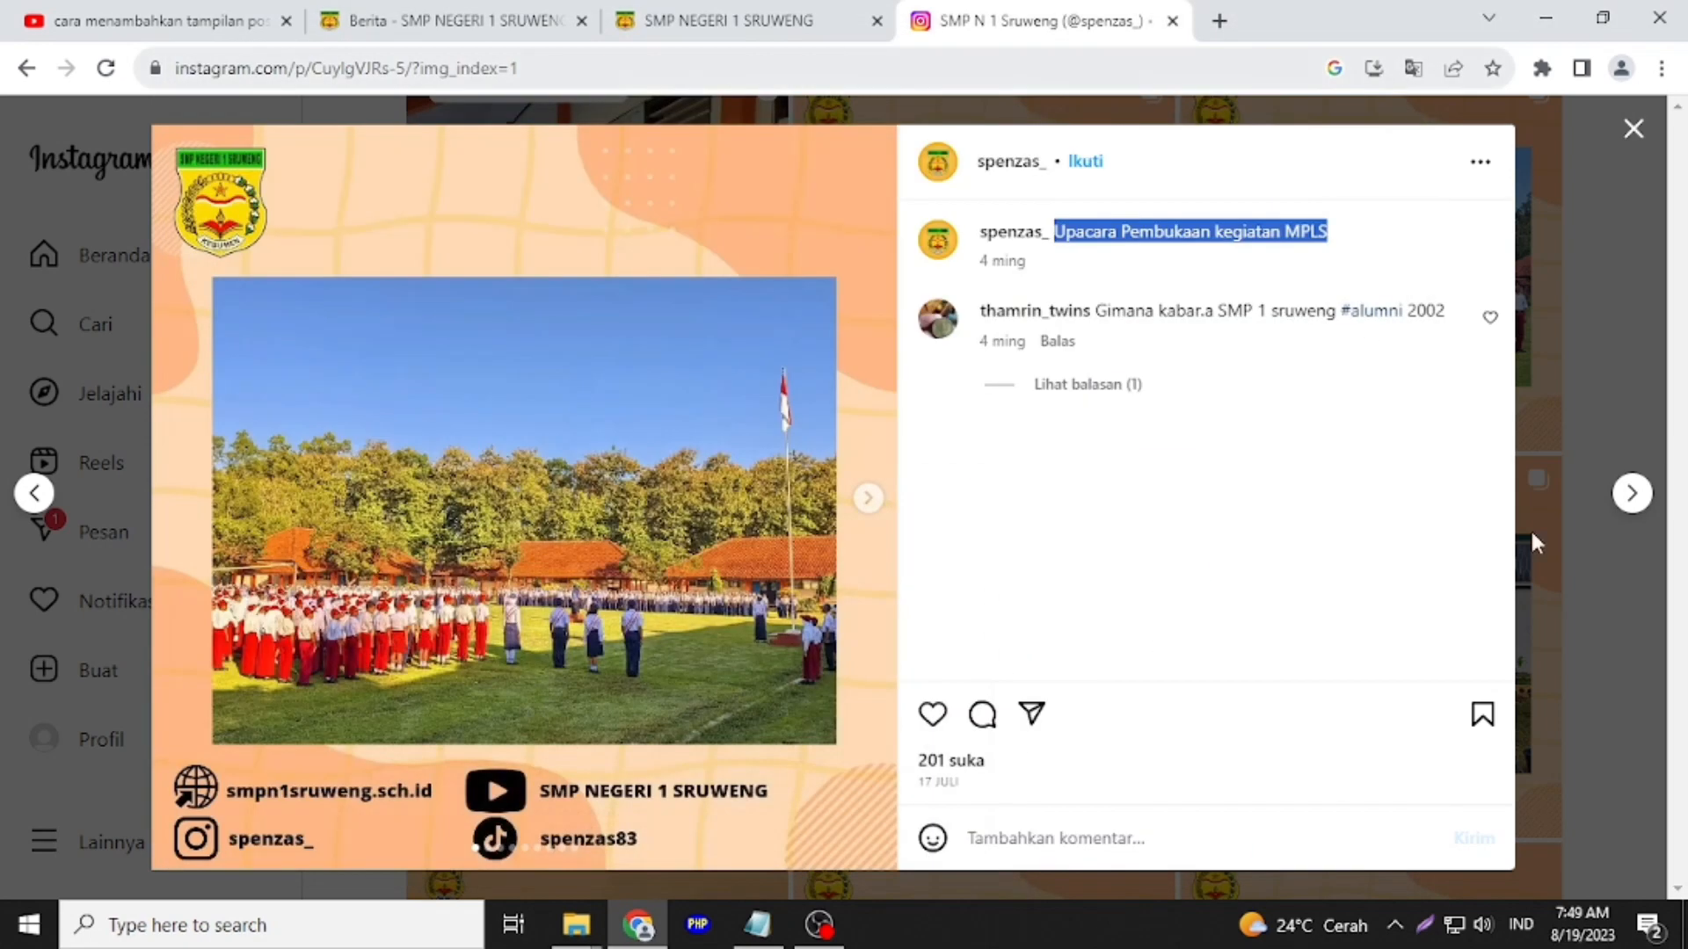
# Capture the field ceremony photo with Lightshot, about 505x324 px, and save it as JPEG "mpls1" in the gambar folder
pyautogui.click(1423, 924)
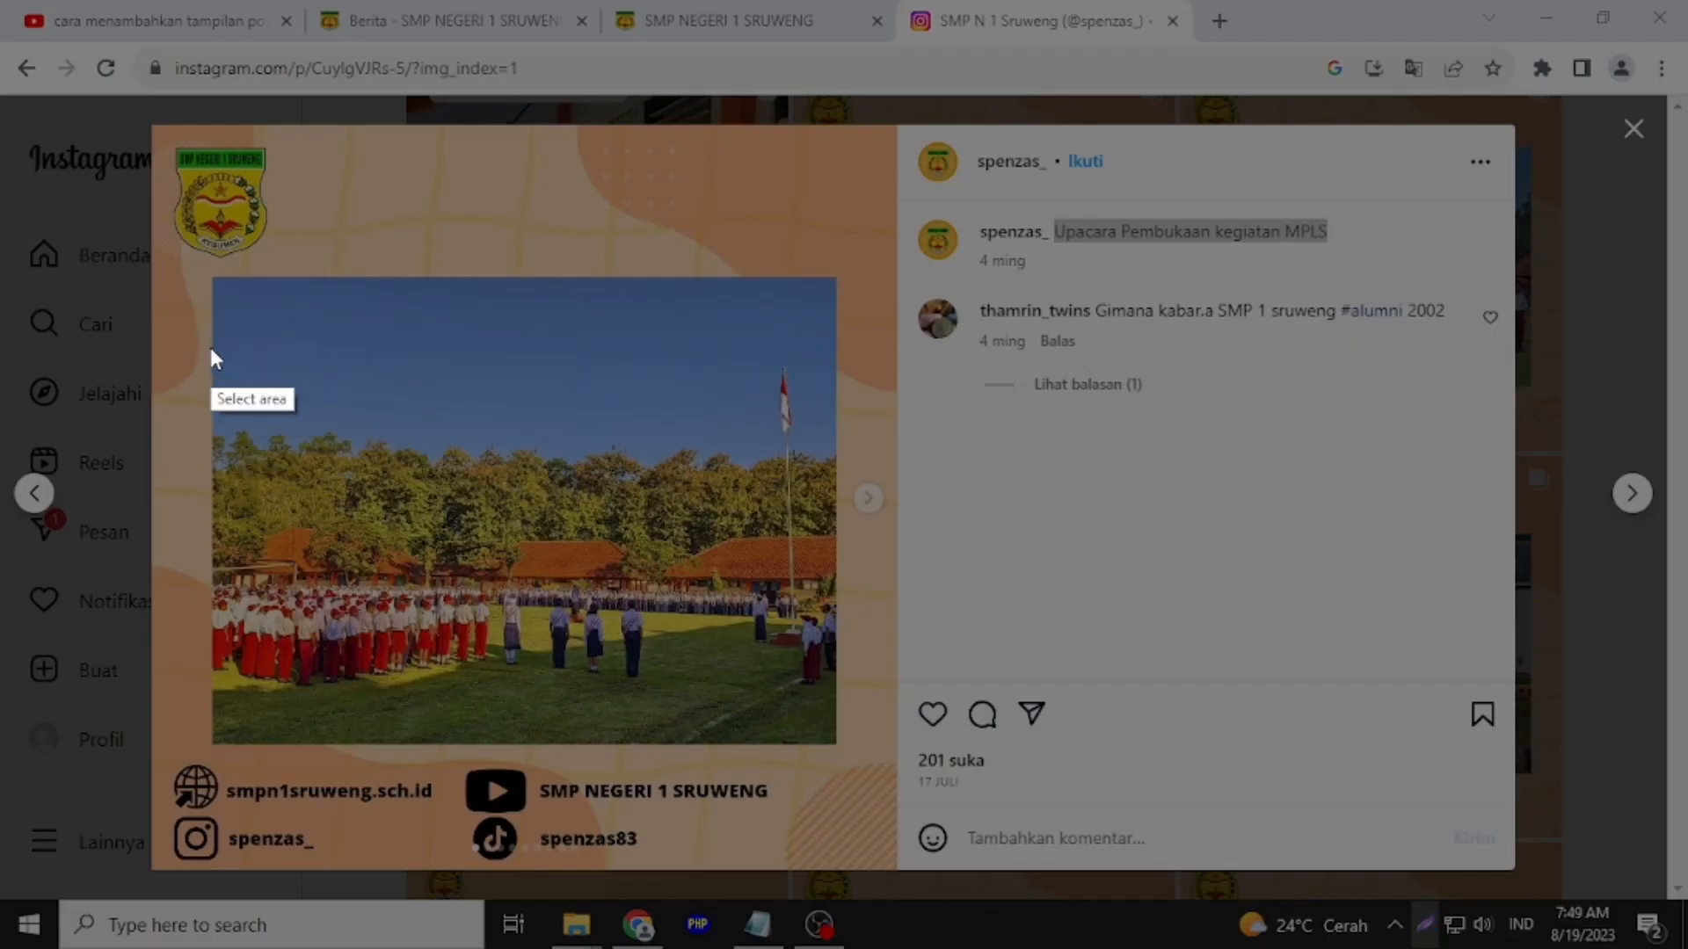
pyautogui.moveTo(212, 334)
pyautogui.mouseDown()
pyautogui.moveTo(942, 715)
pyautogui.moveTo(889, 694)
pyautogui.moveTo(836, 732)
pyautogui.mouseUp()
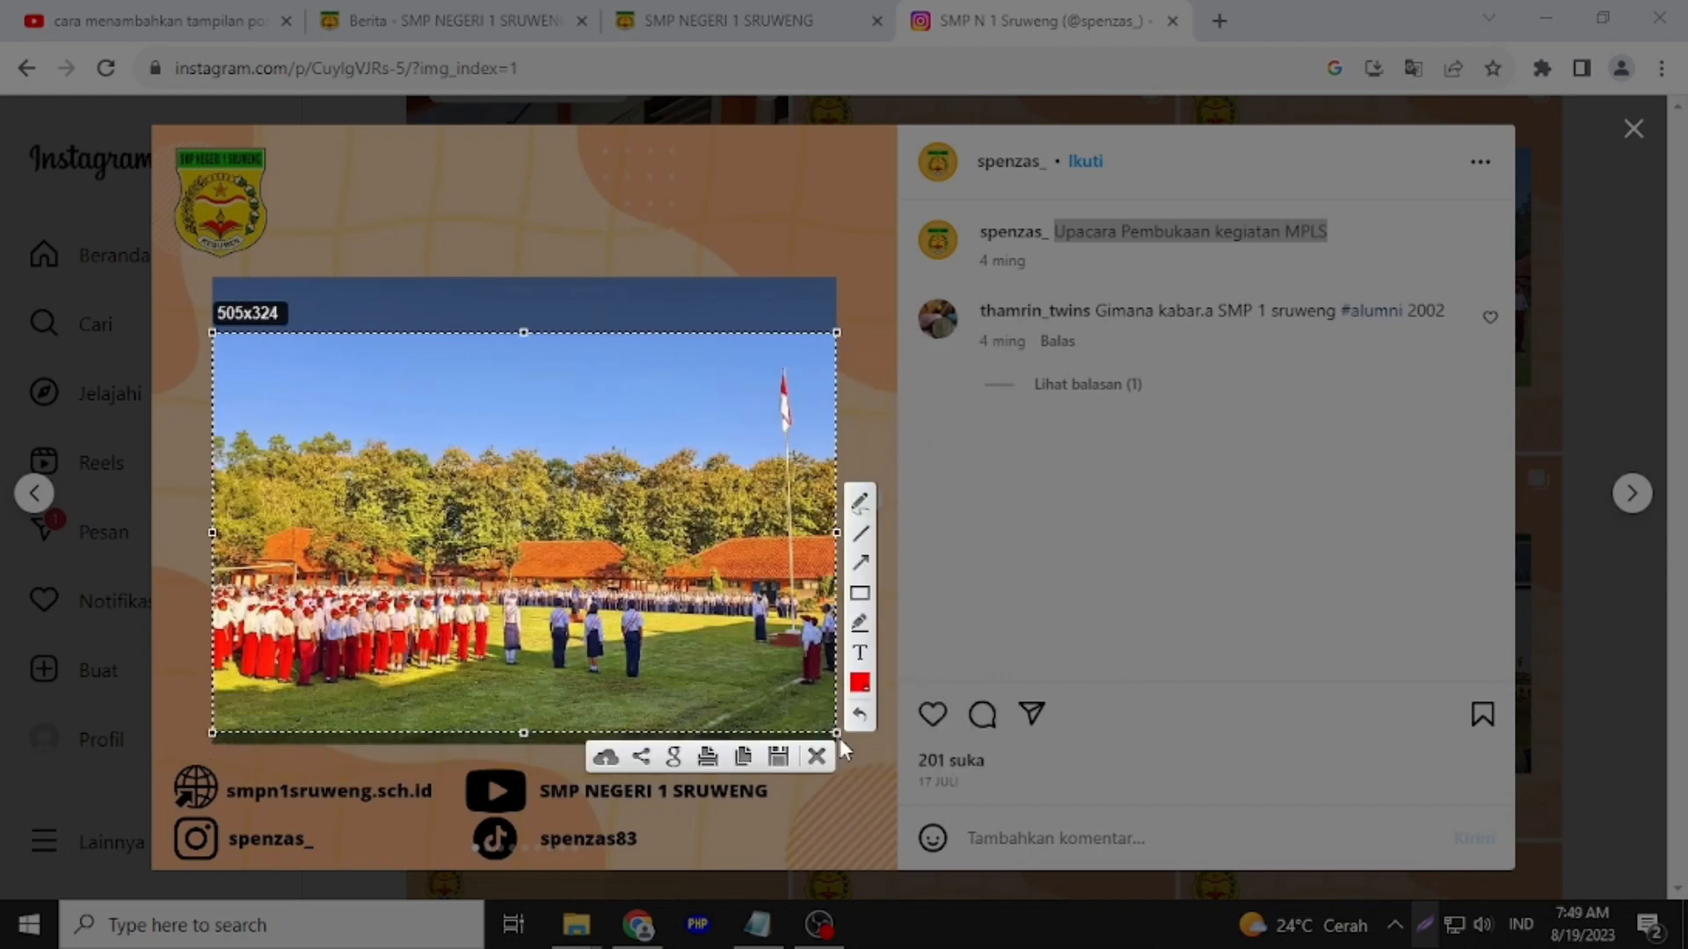
pyautogui.click(778, 757)
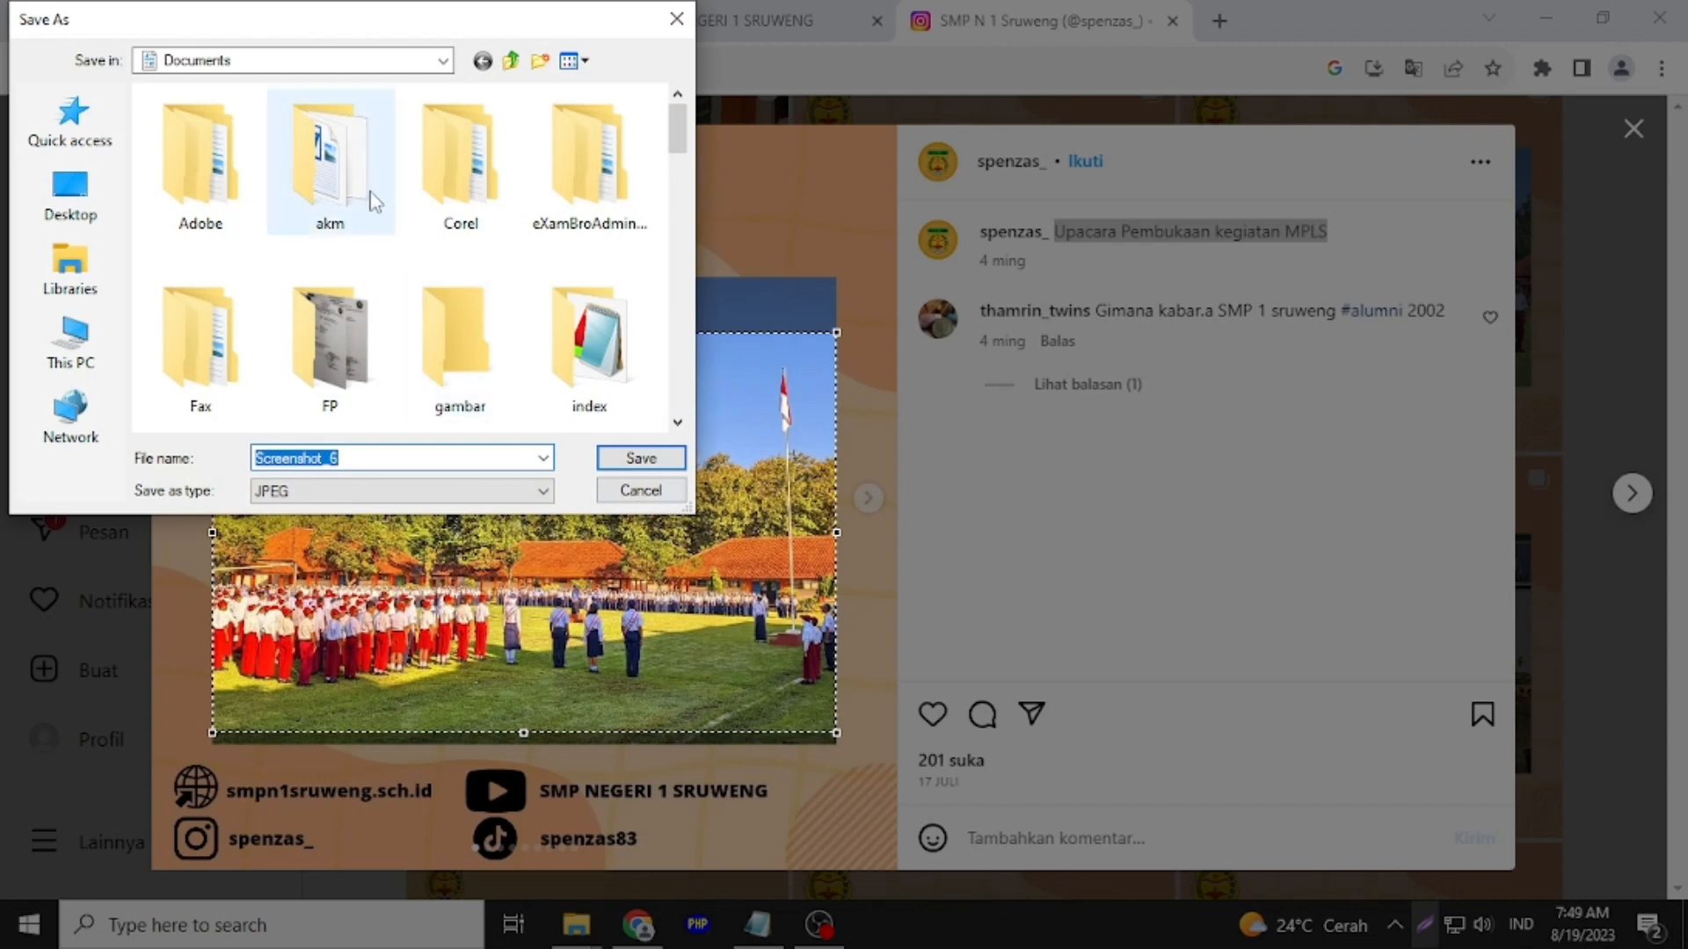
pyautogui.doubleClick(483, 346)
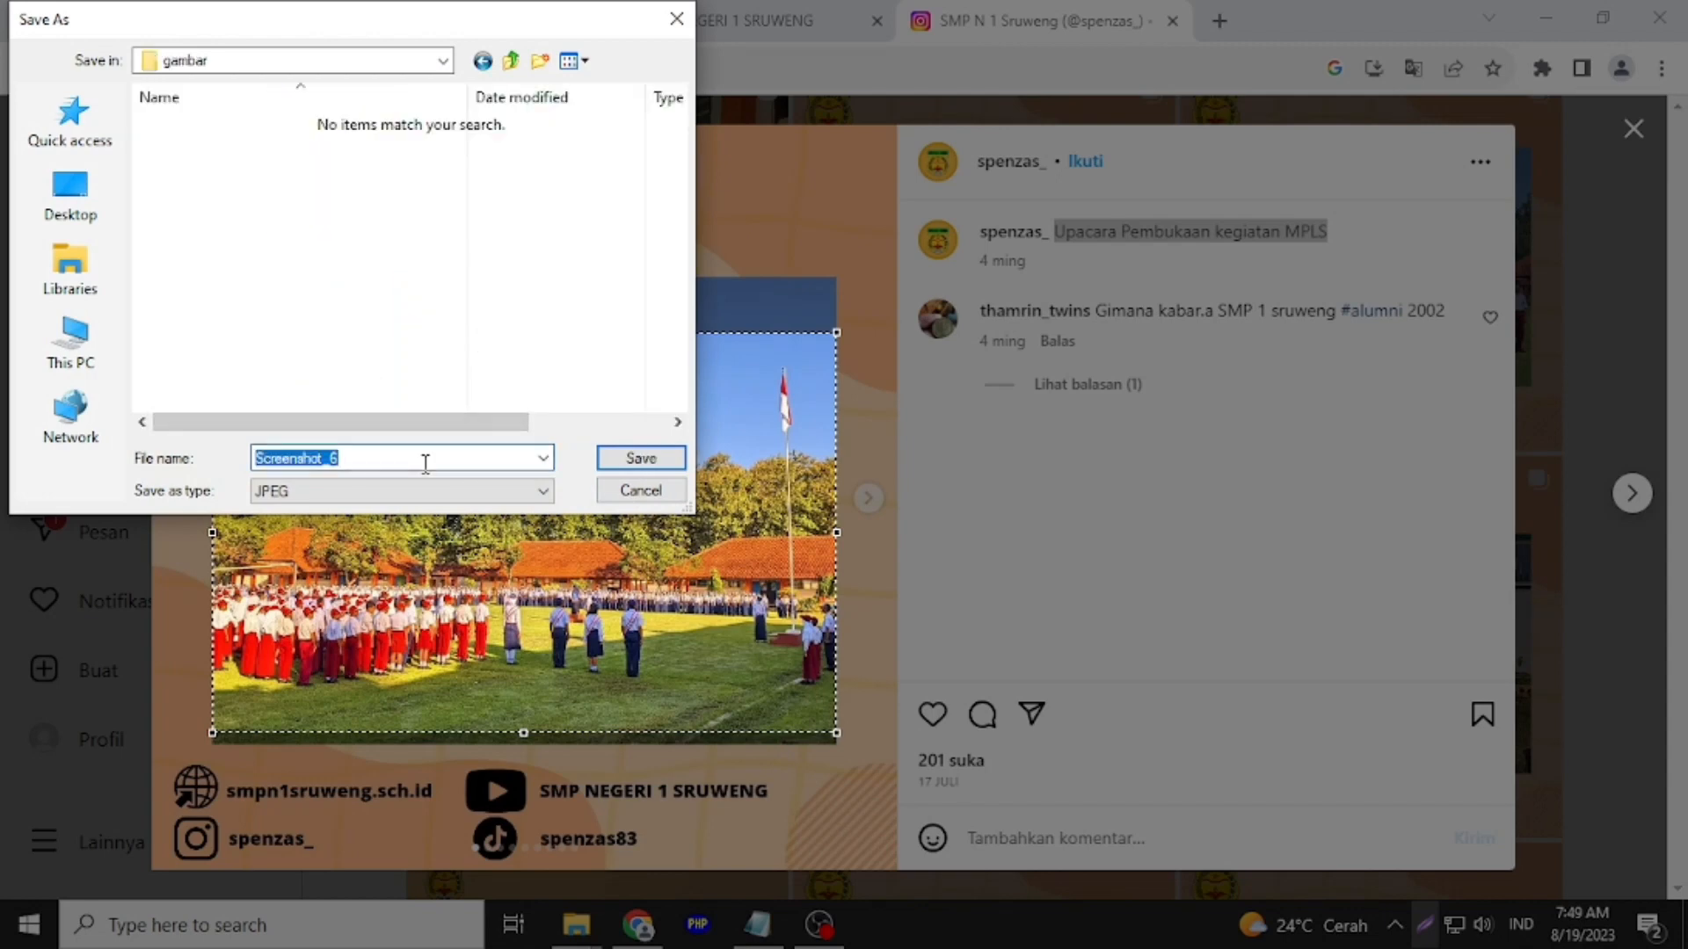
pyautogui.write('mpls1')
pyautogui.click(641, 458)
# Capture the post's second photo, the flag raising, at about 604x390 px and save it as "mpls2" in the gambar folder
pyautogui.click(868, 497)
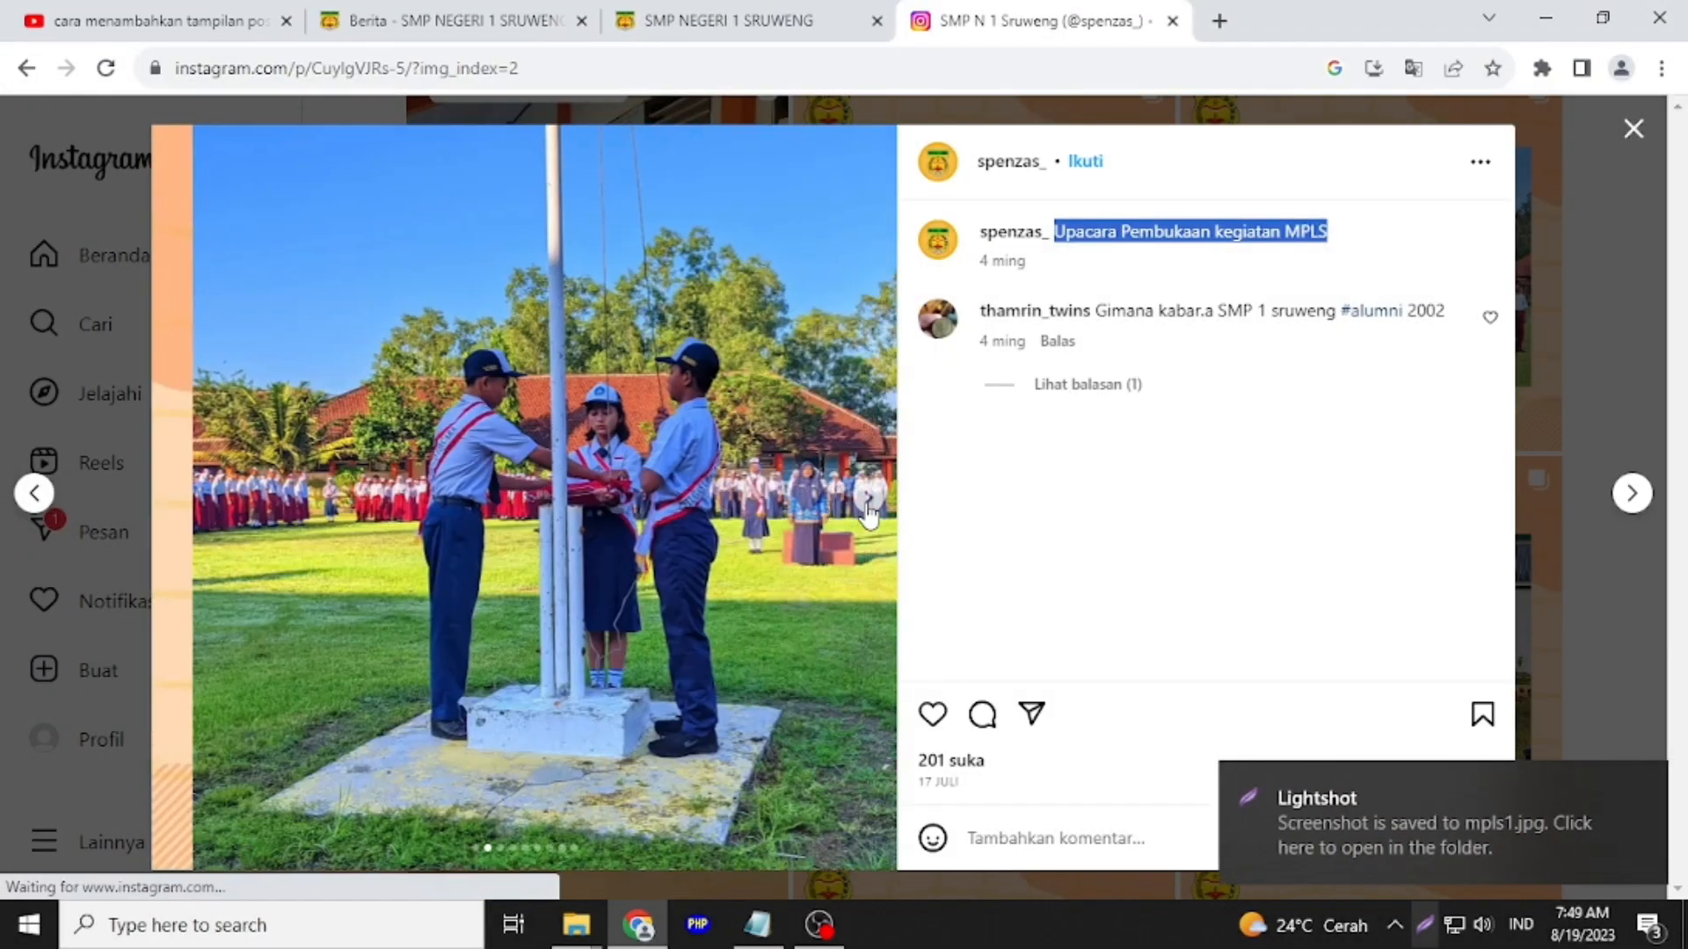
pyautogui.click(1643, 809)
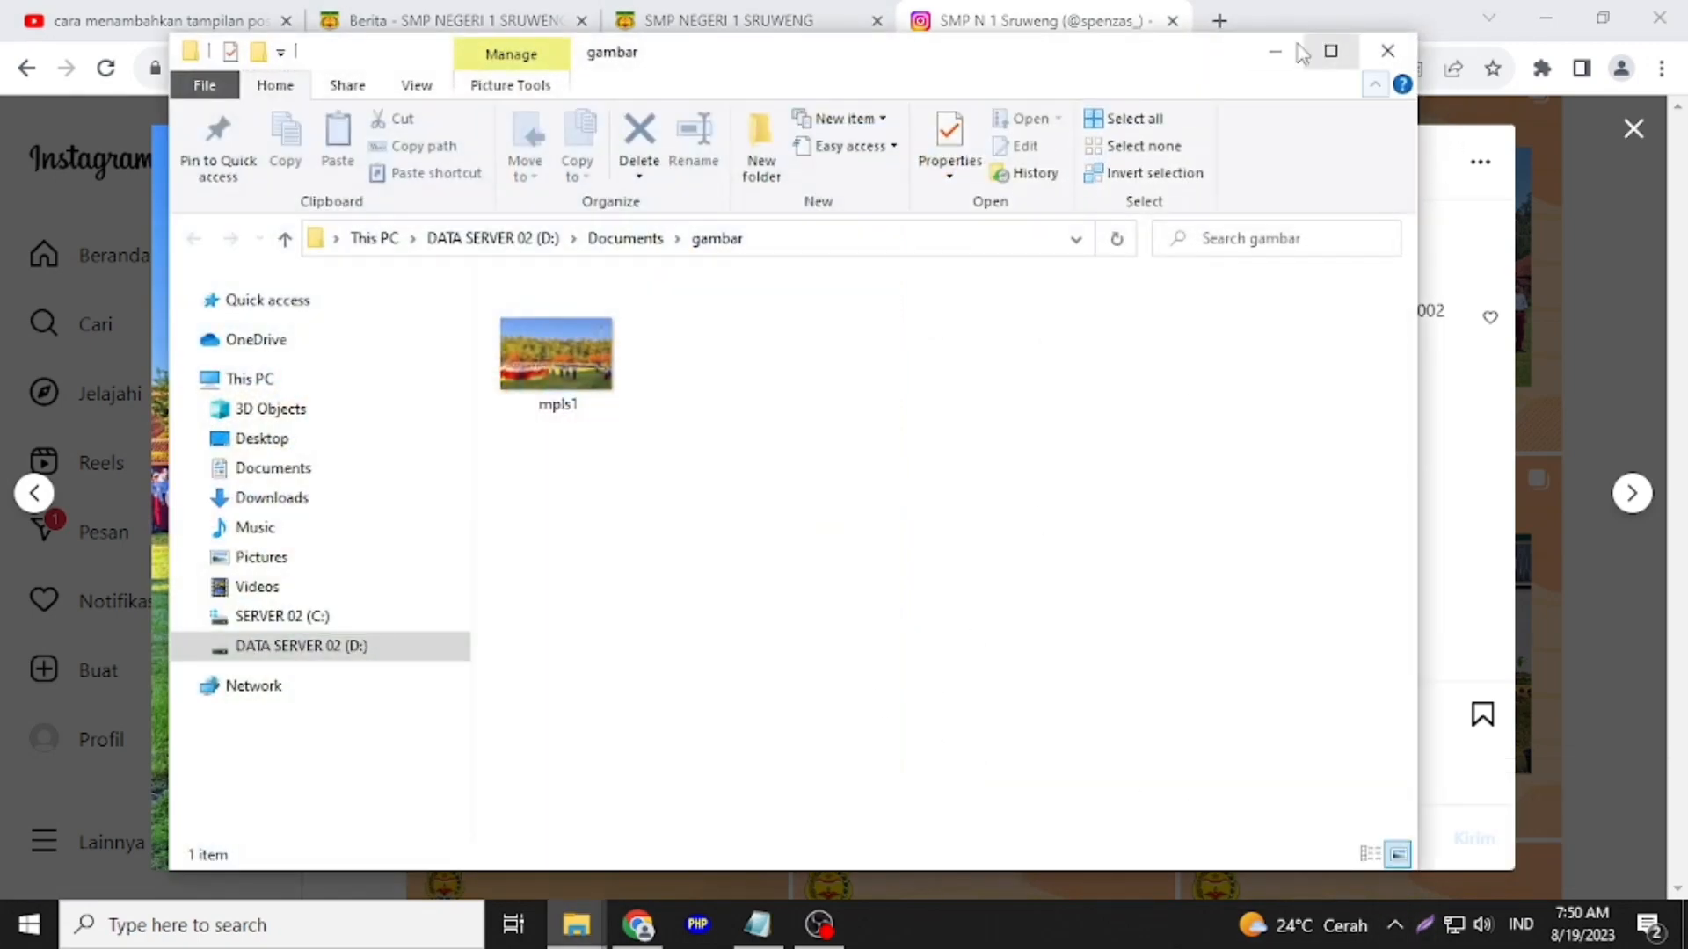
pyautogui.click(1276, 53)
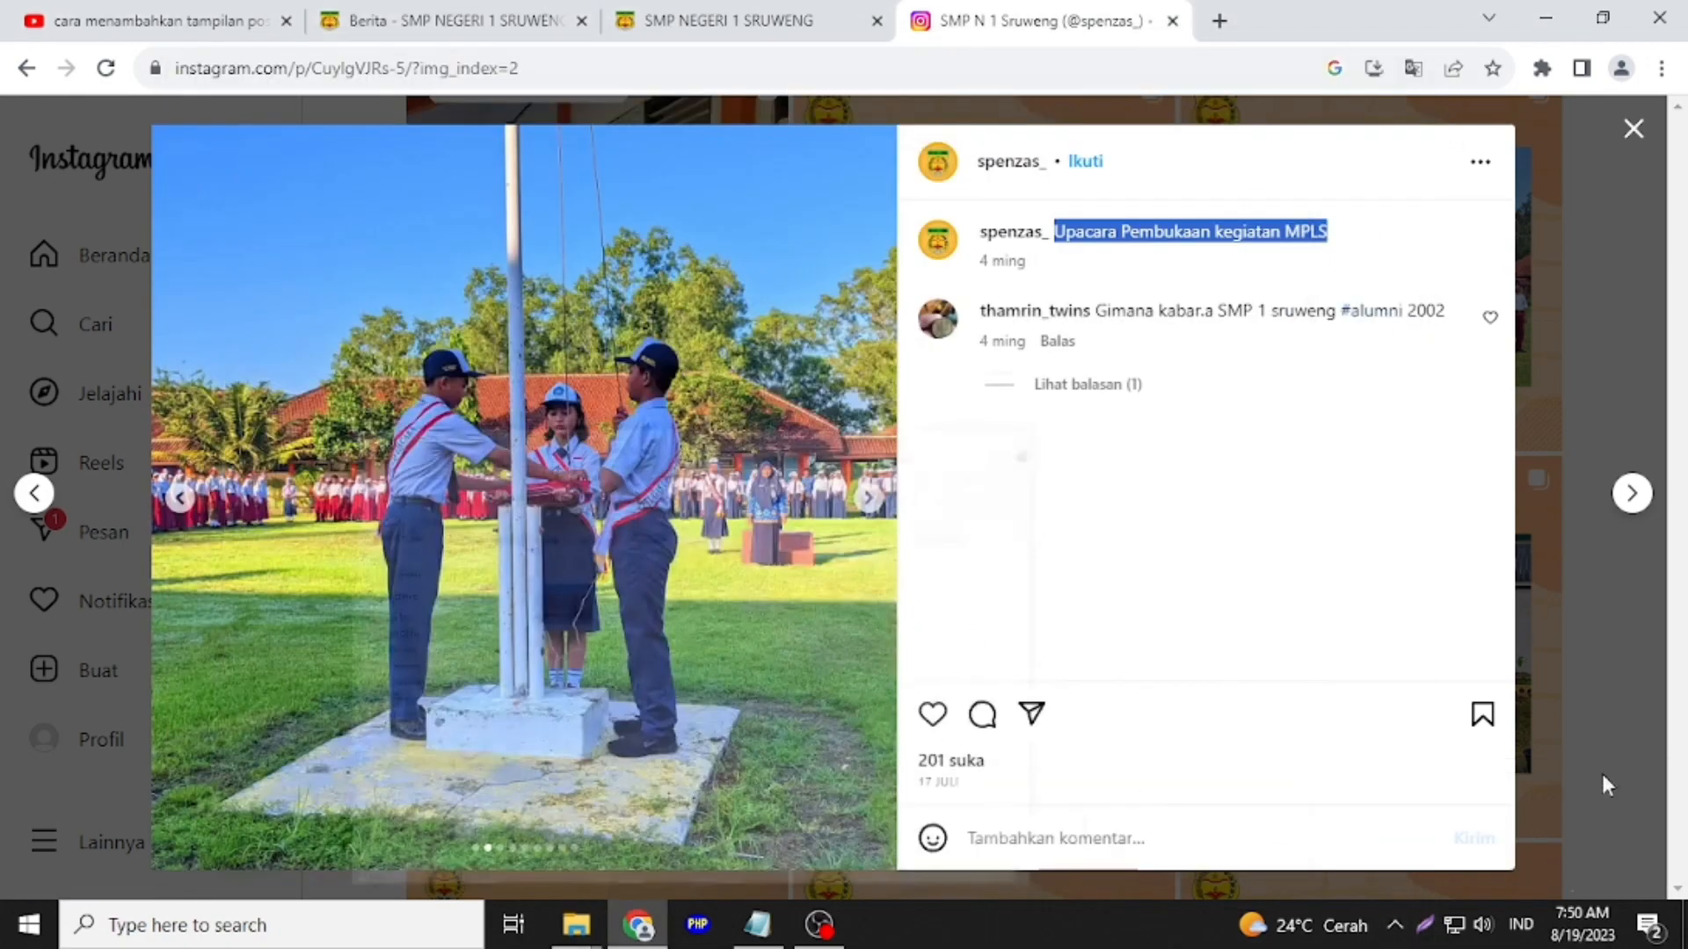
pyautogui.click(1425, 924)
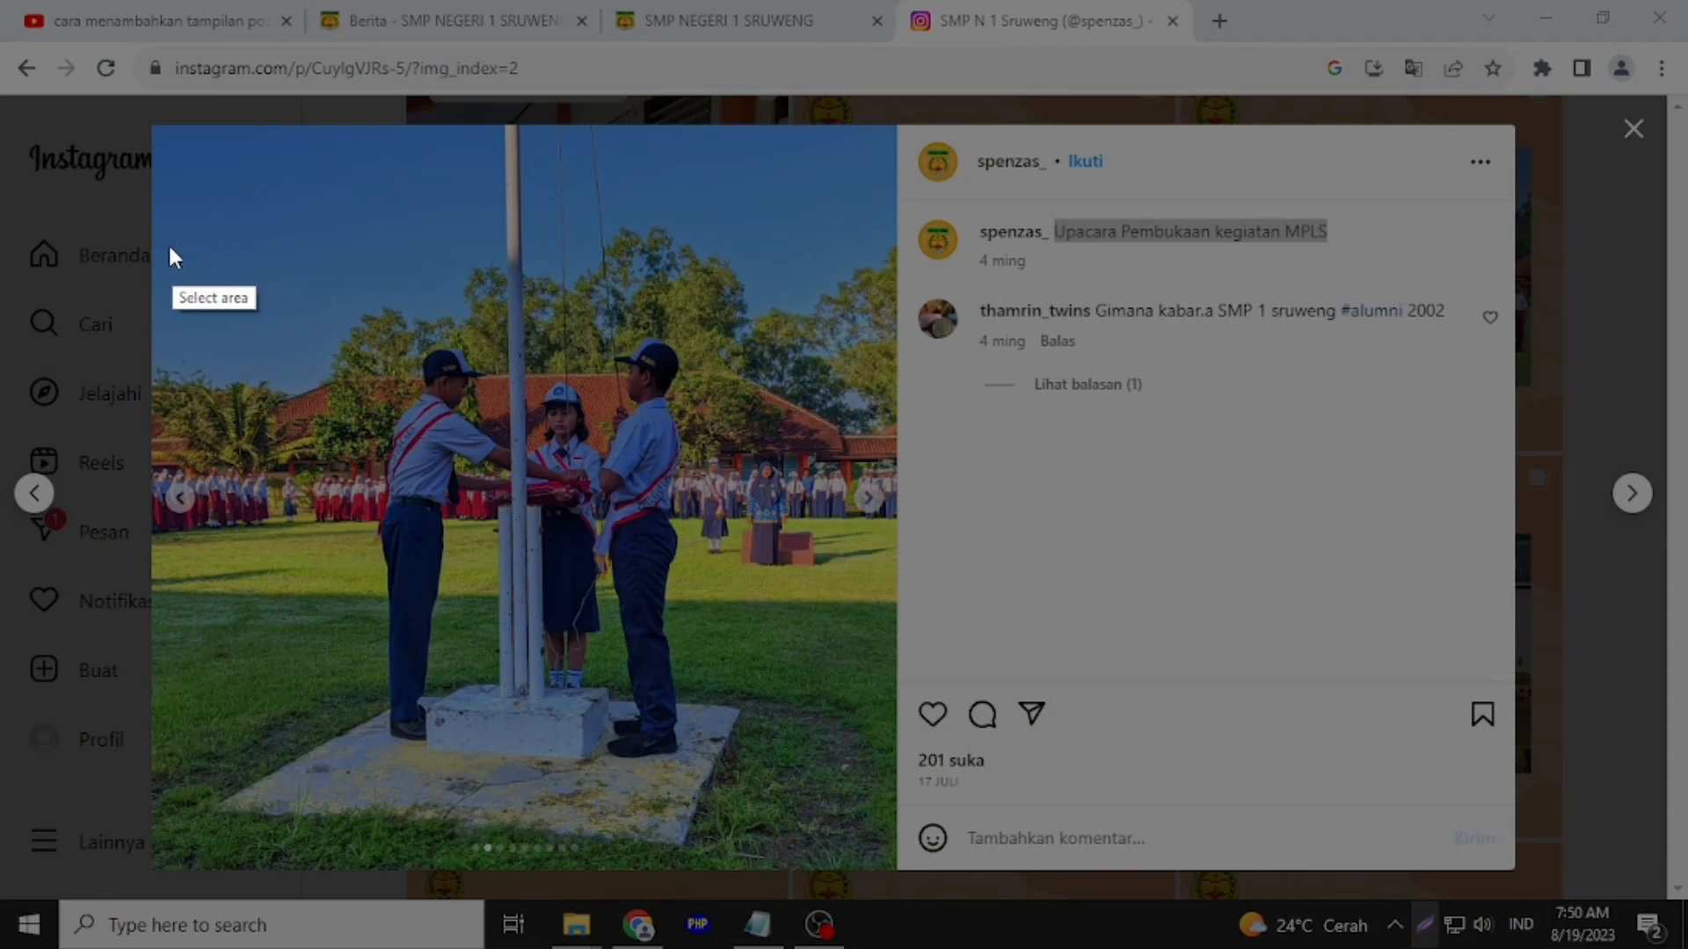
pyautogui.moveTo(150, 229); pyautogui.dragTo(897, 712)
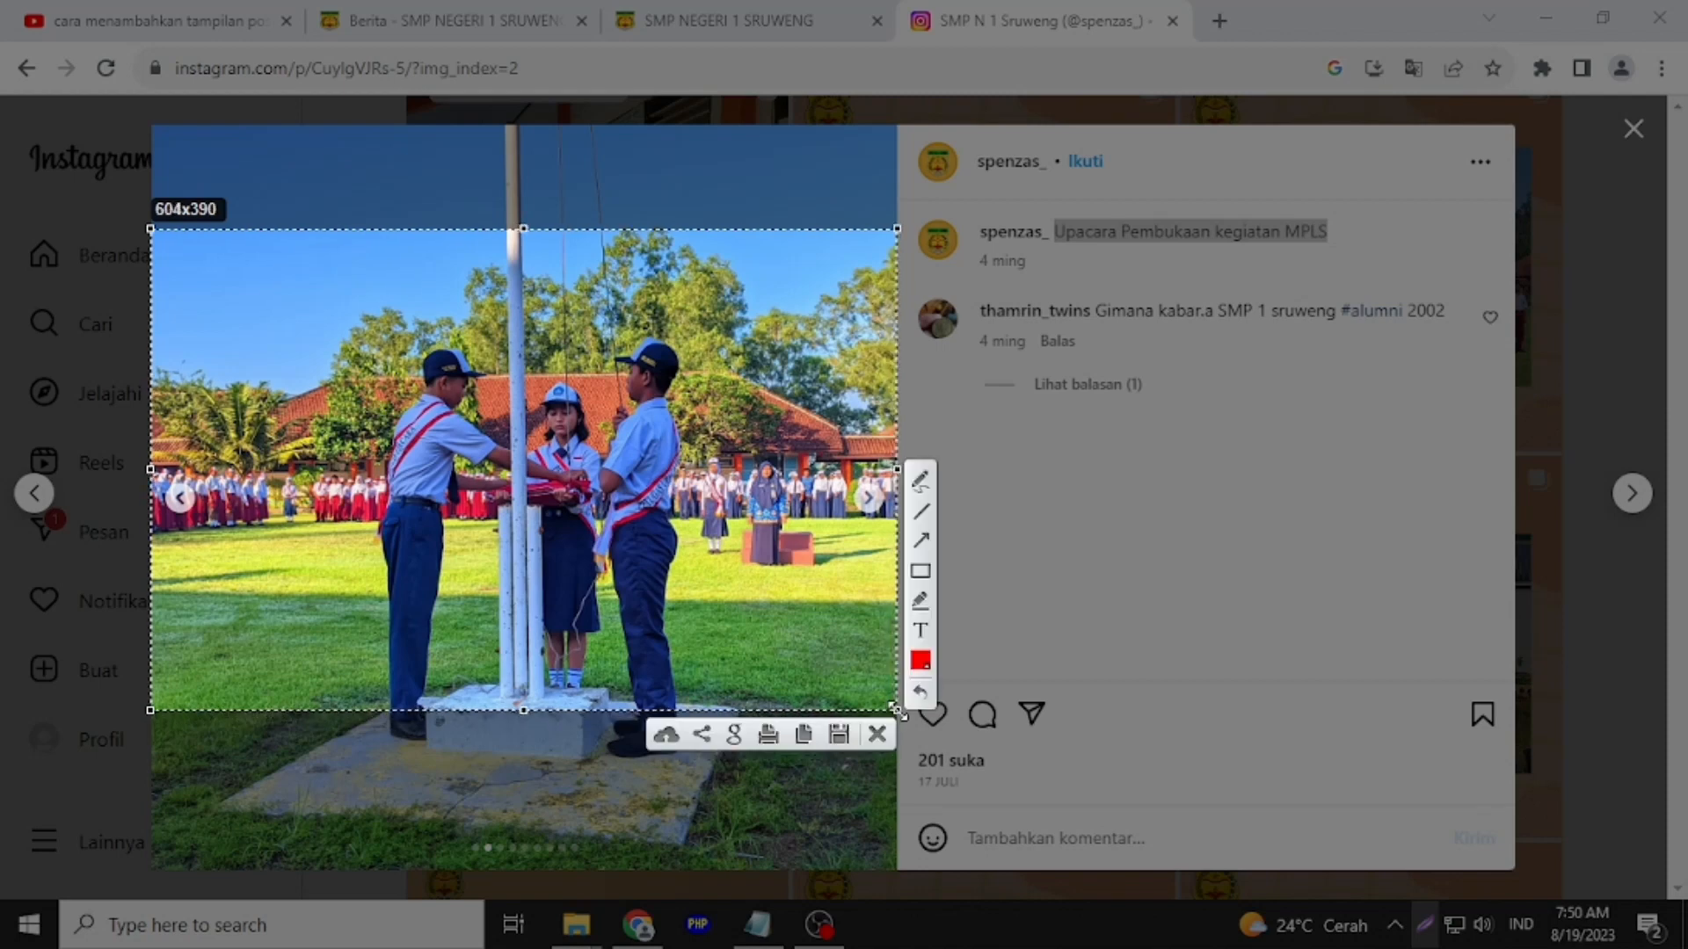
pyautogui.click(838, 729)
pyautogui.click(251, 224)
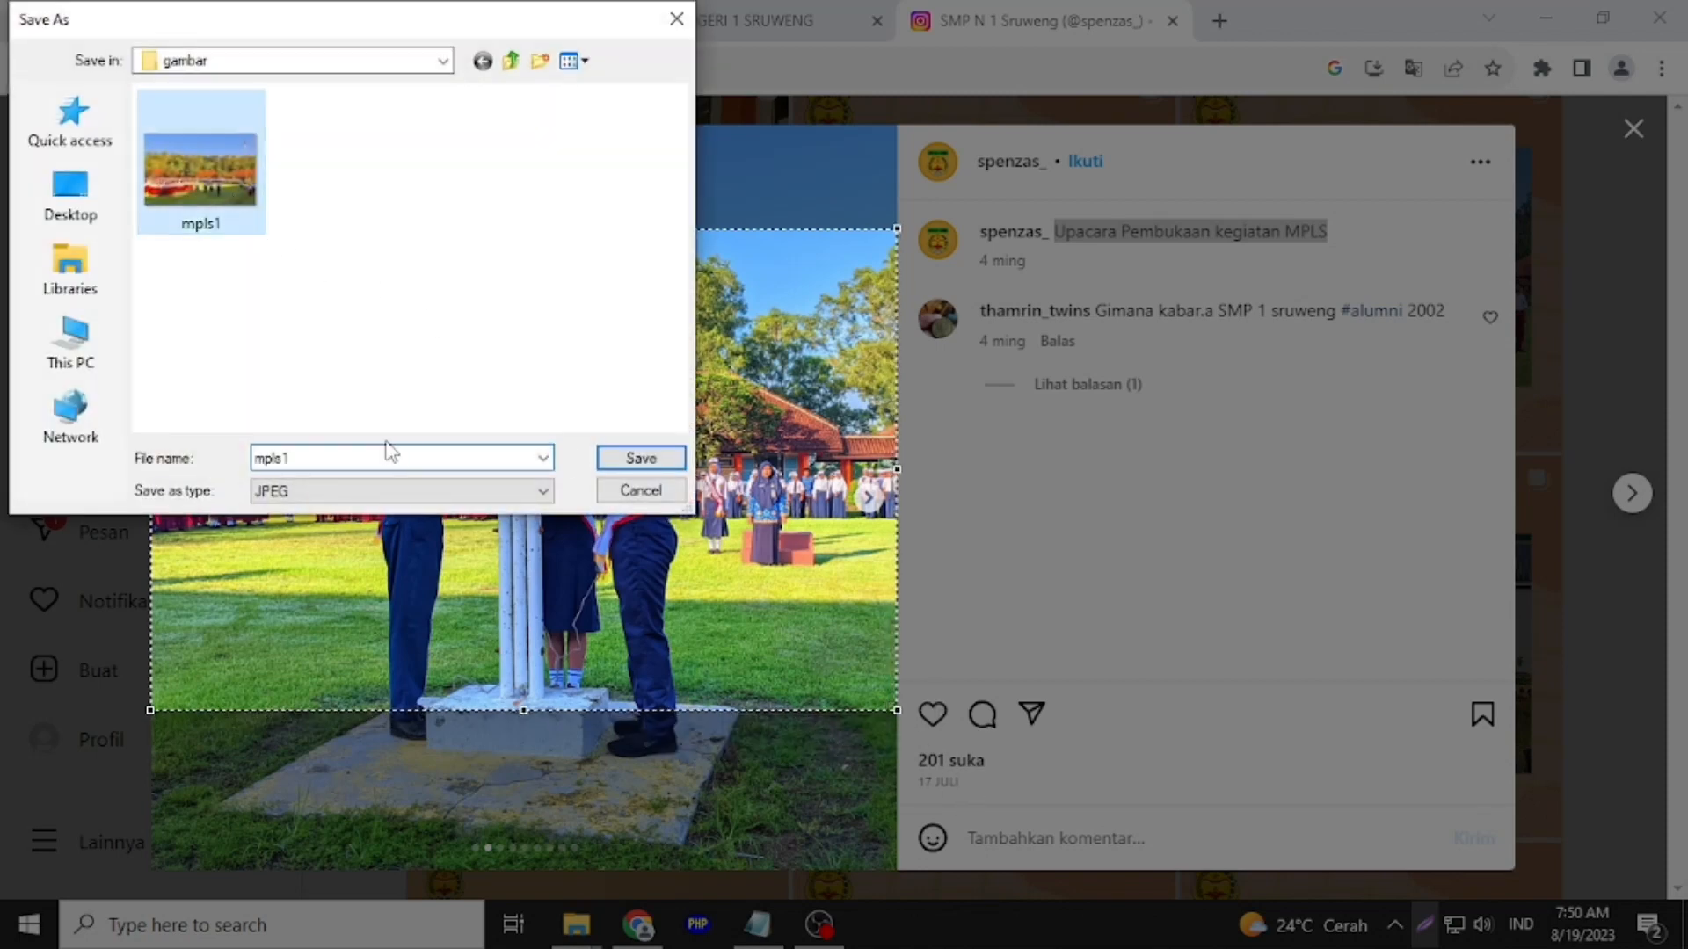
pyautogui.click(391, 457)
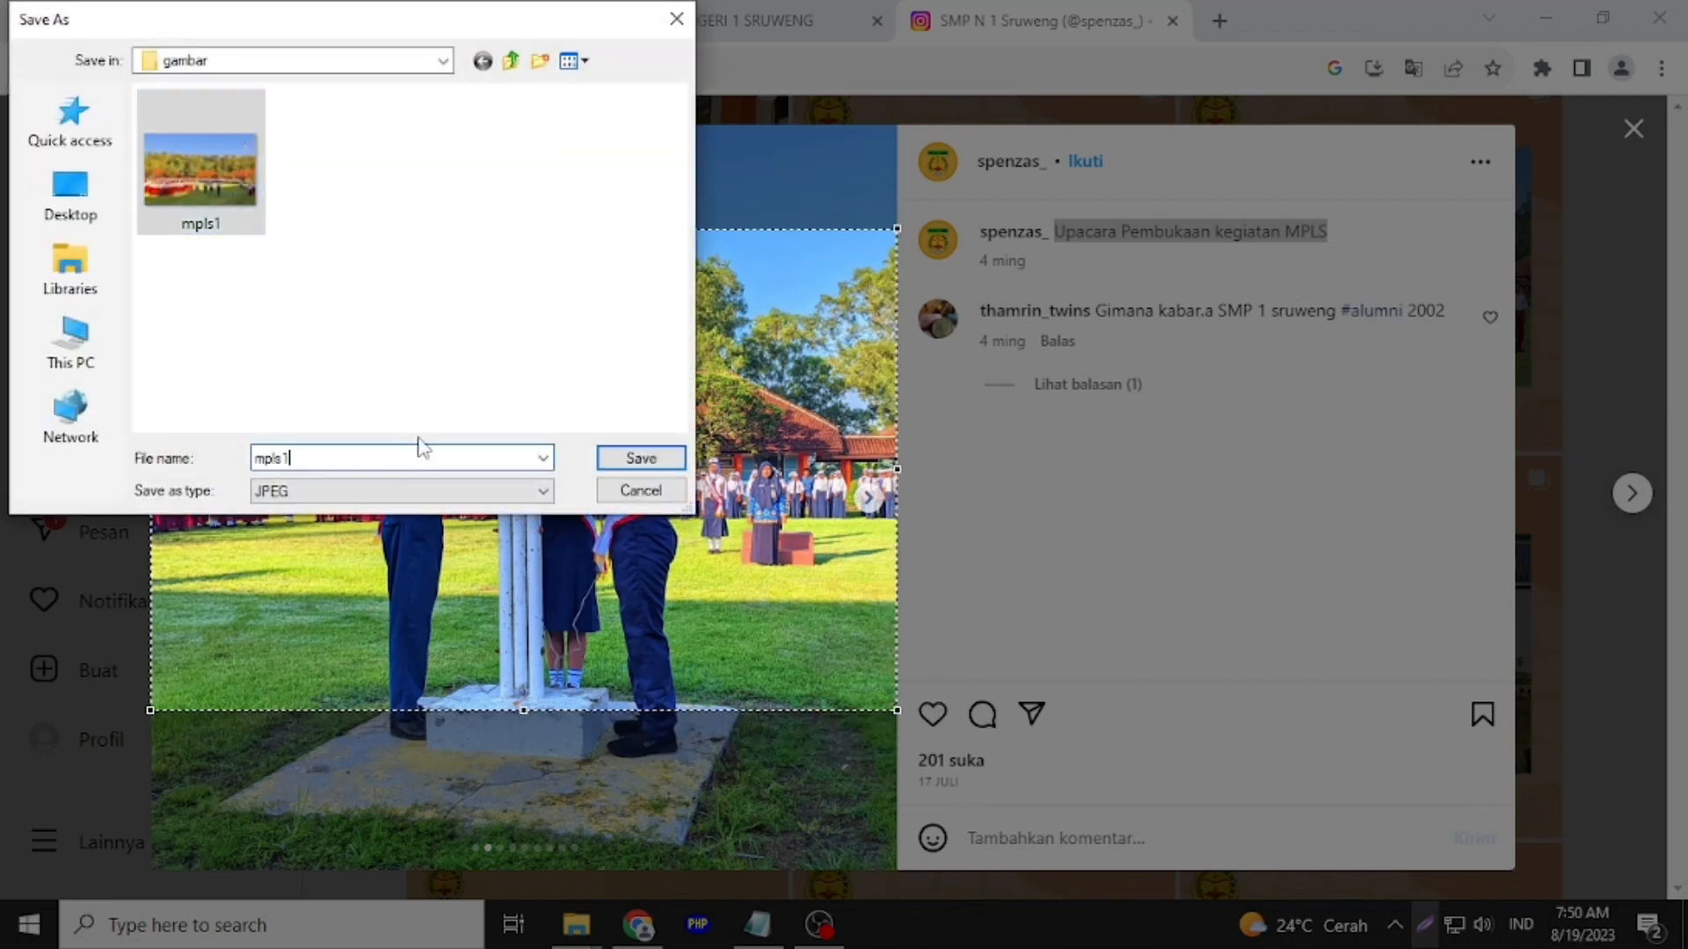
pyautogui.press('BackSpace')
pyautogui.write('2')
pyautogui.click(606, 457)
# Capture the post's third photo, the saluting teachers, at about 604x398 px and save it as "mpls3" in the gambar folder
pyautogui.click(869, 504)
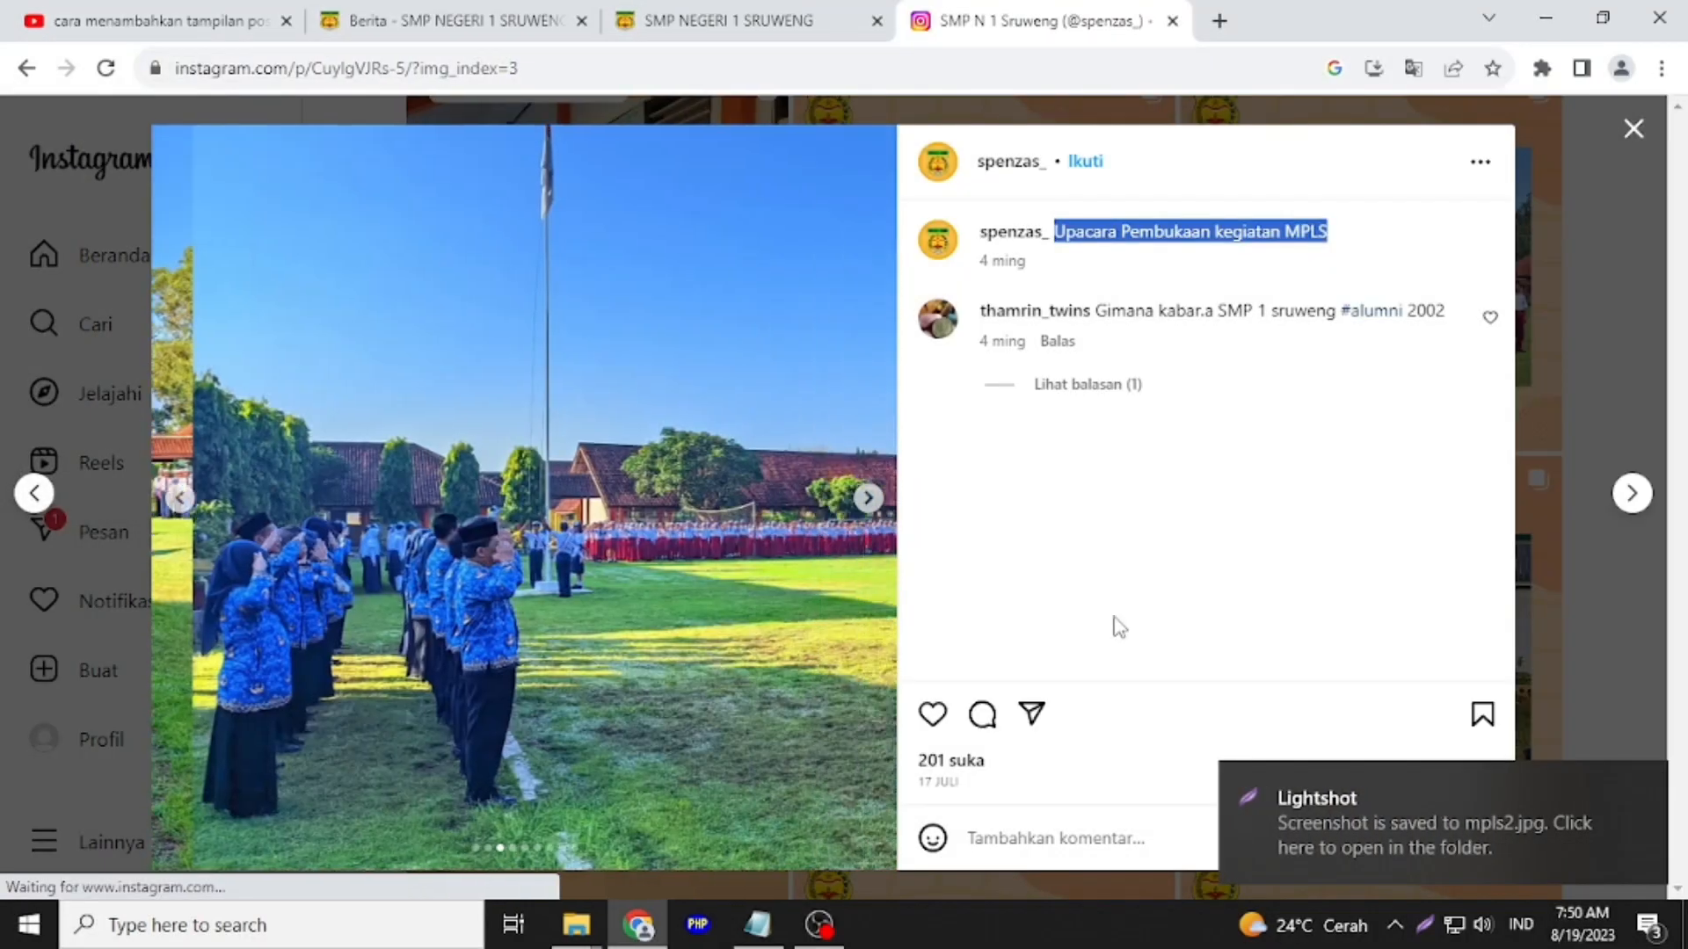
pyautogui.click(1429, 924)
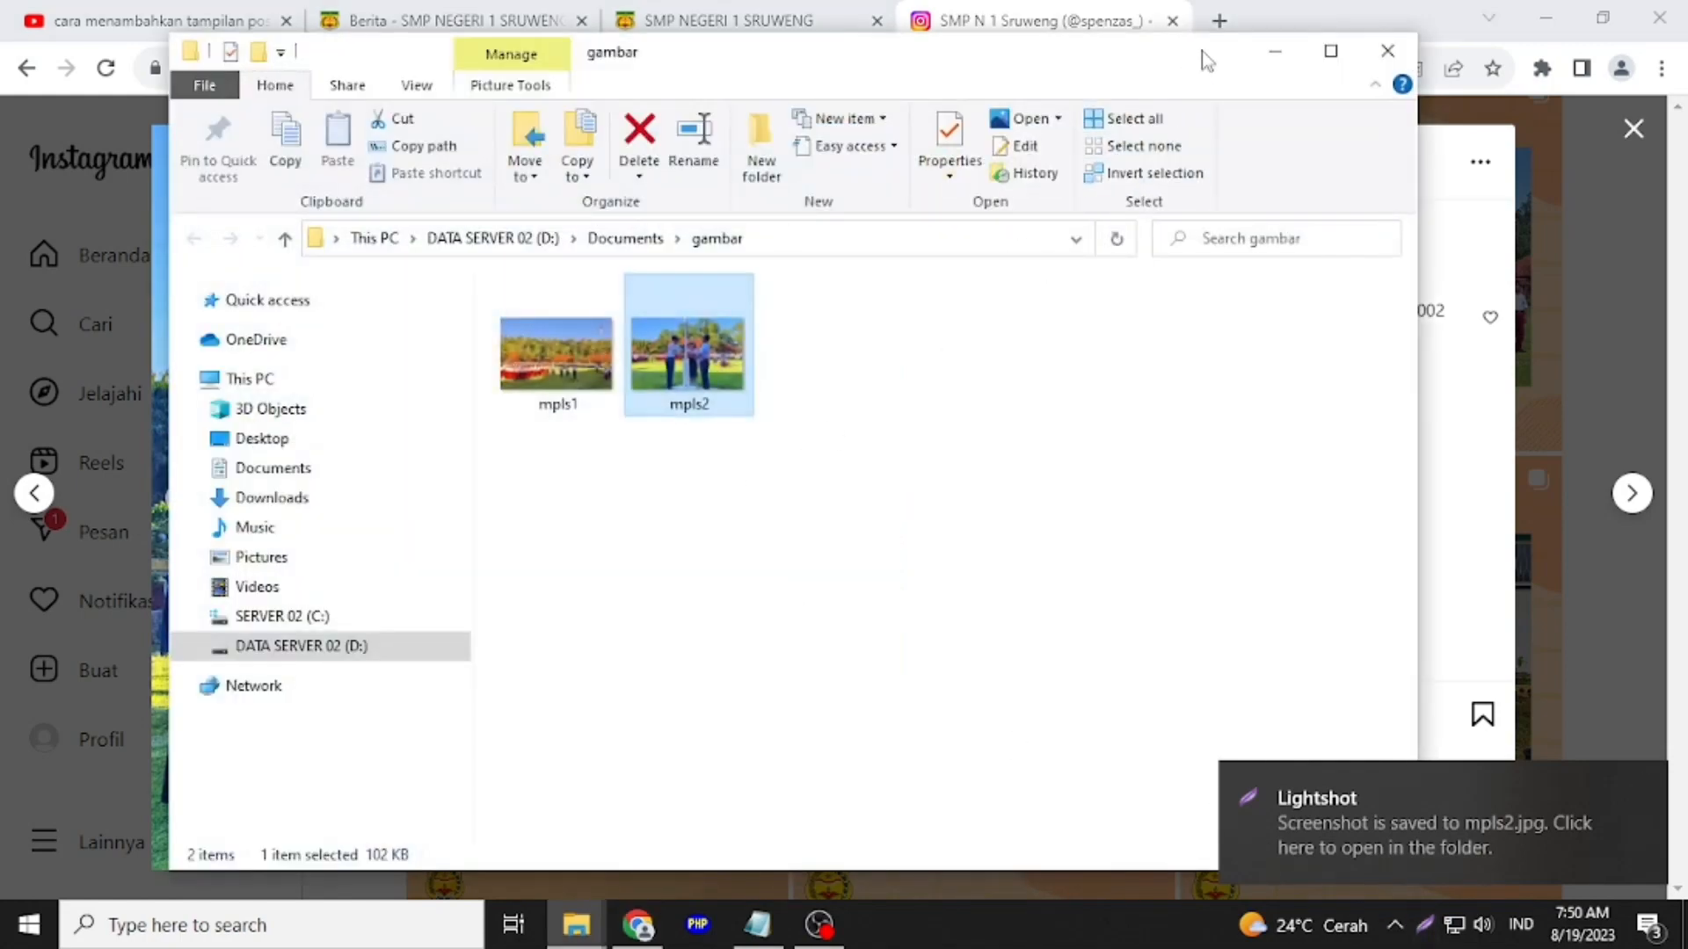
pyautogui.click(1270, 51)
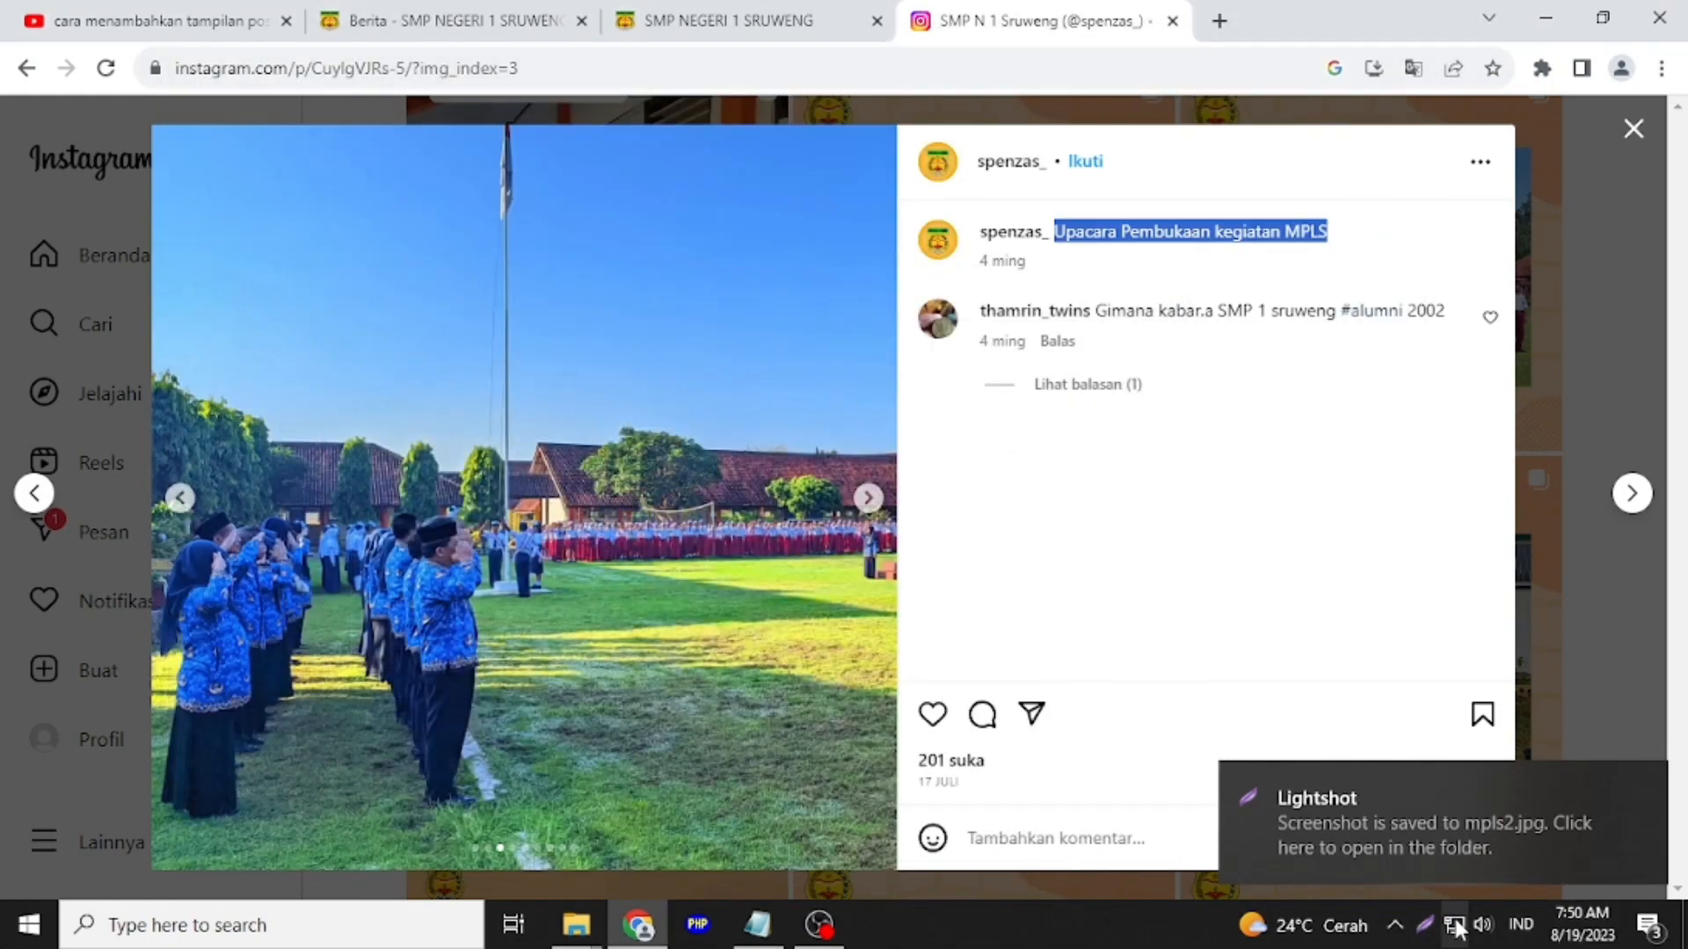
pyautogui.click(1425, 923)
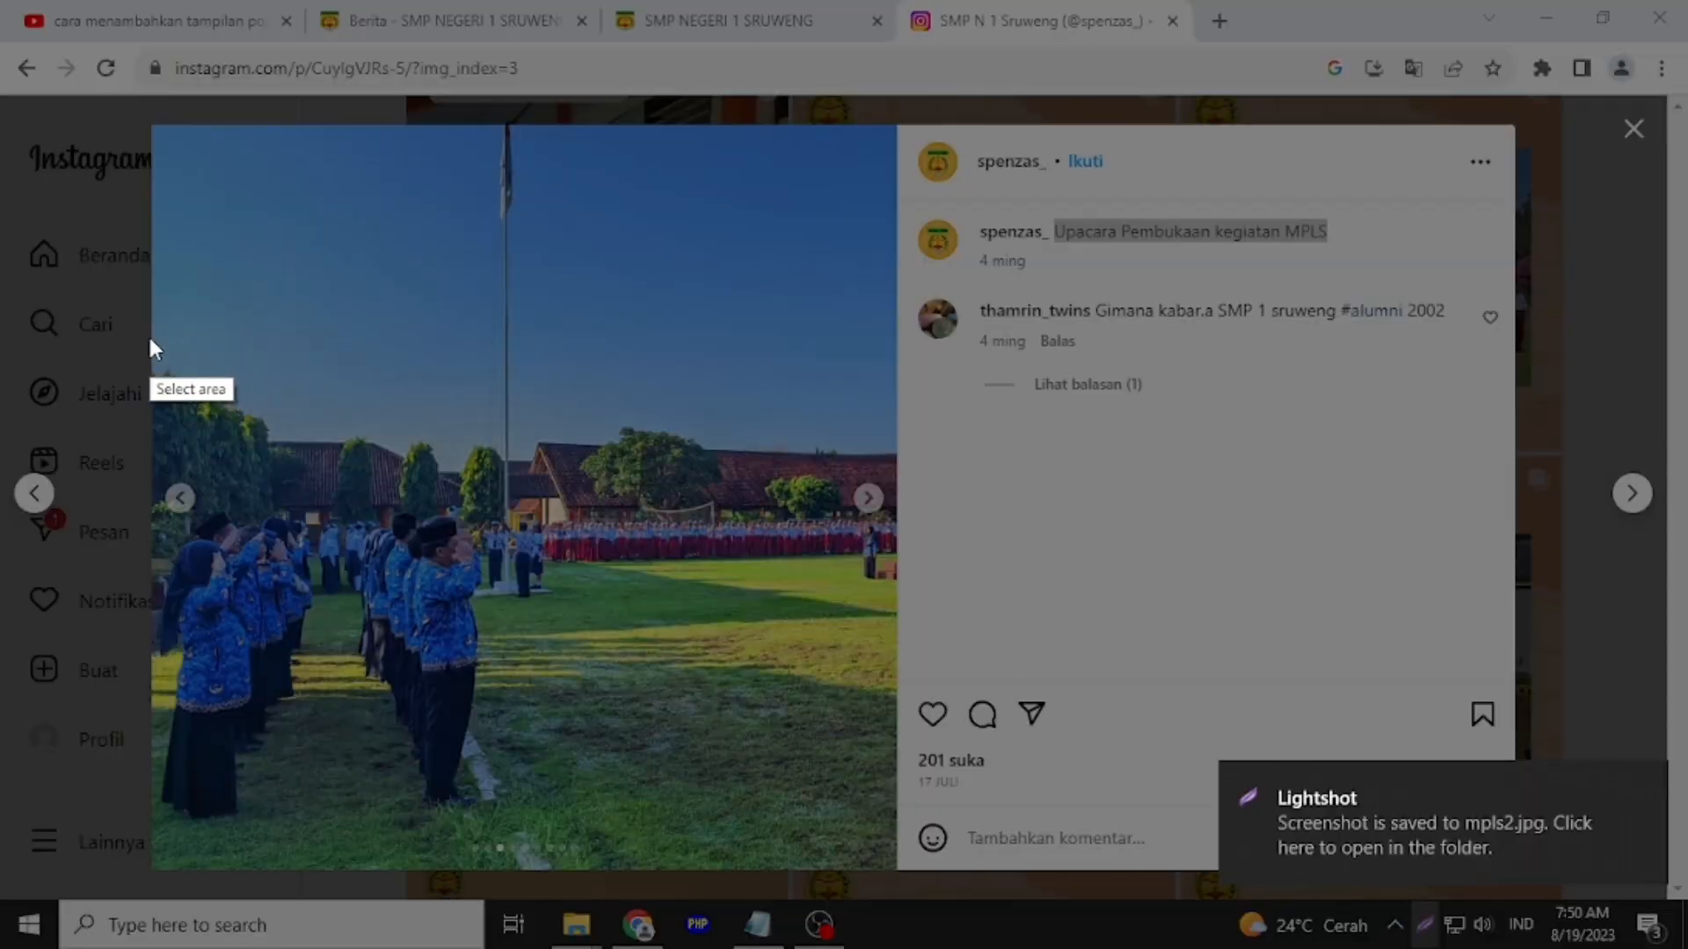
pyautogui.moveTo(150, 338); pyautogui.dragTo(895, 829)
pyautogui.click(840, 856)
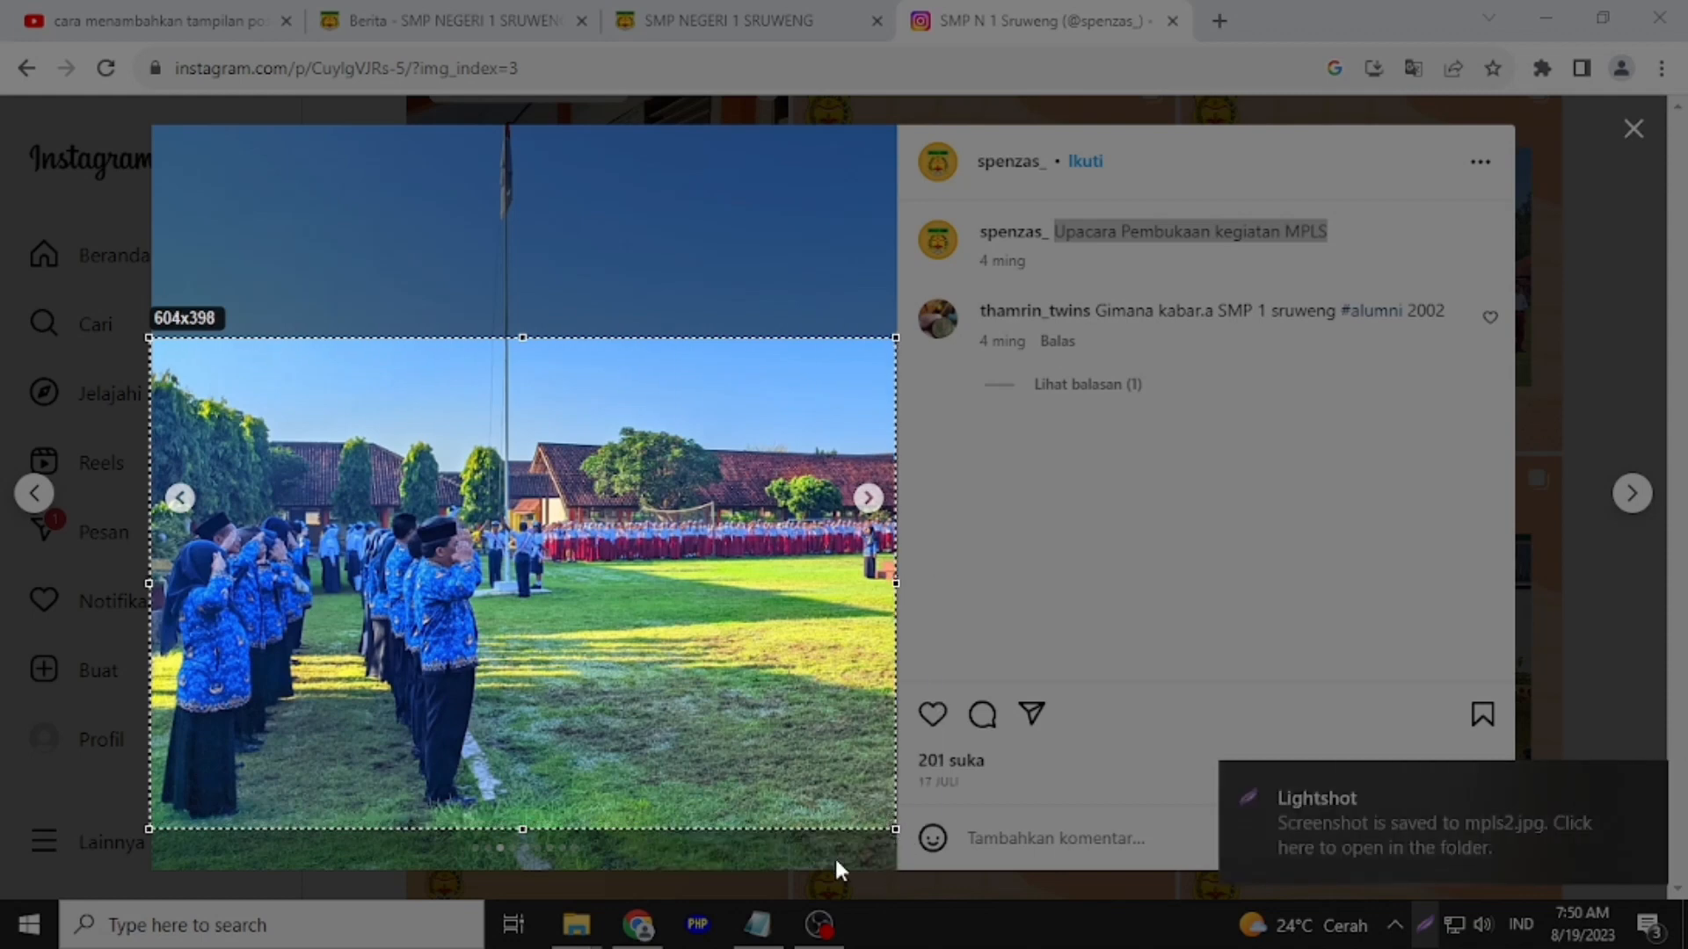
pyautogui.click(344, 165)
pyautogui.click(337, 459)
pyautogui.click(337, 459)
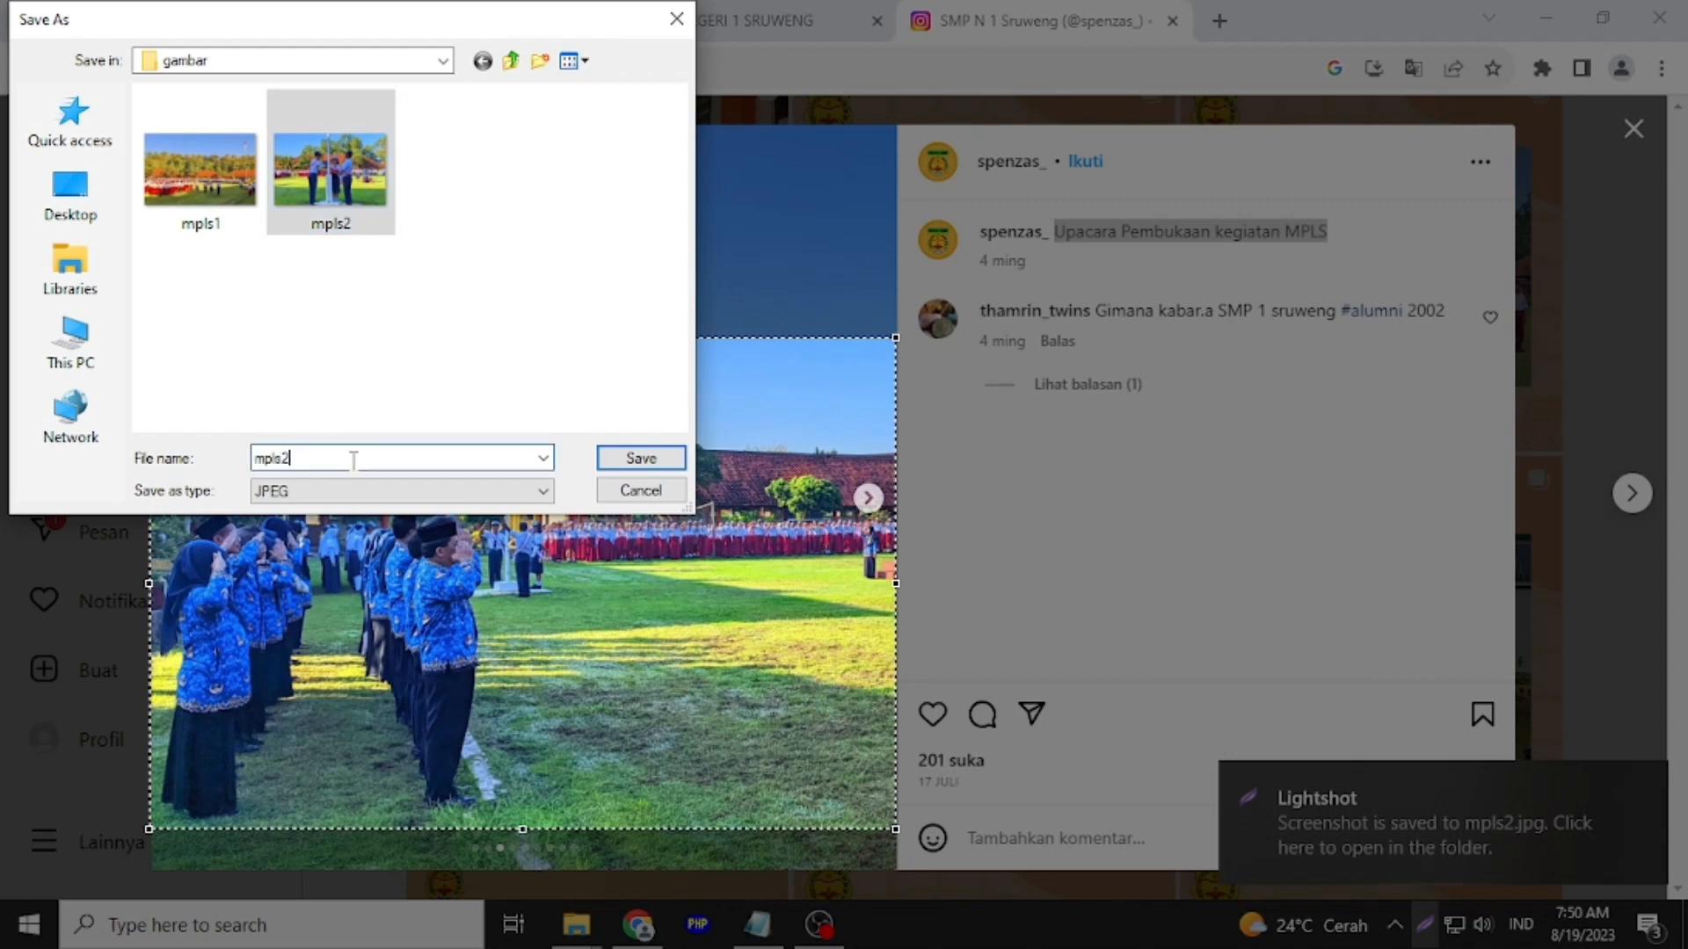
pyautogui.press('BackSpace')
pyautogui.write('3')
pyautogui.click(620, 458)
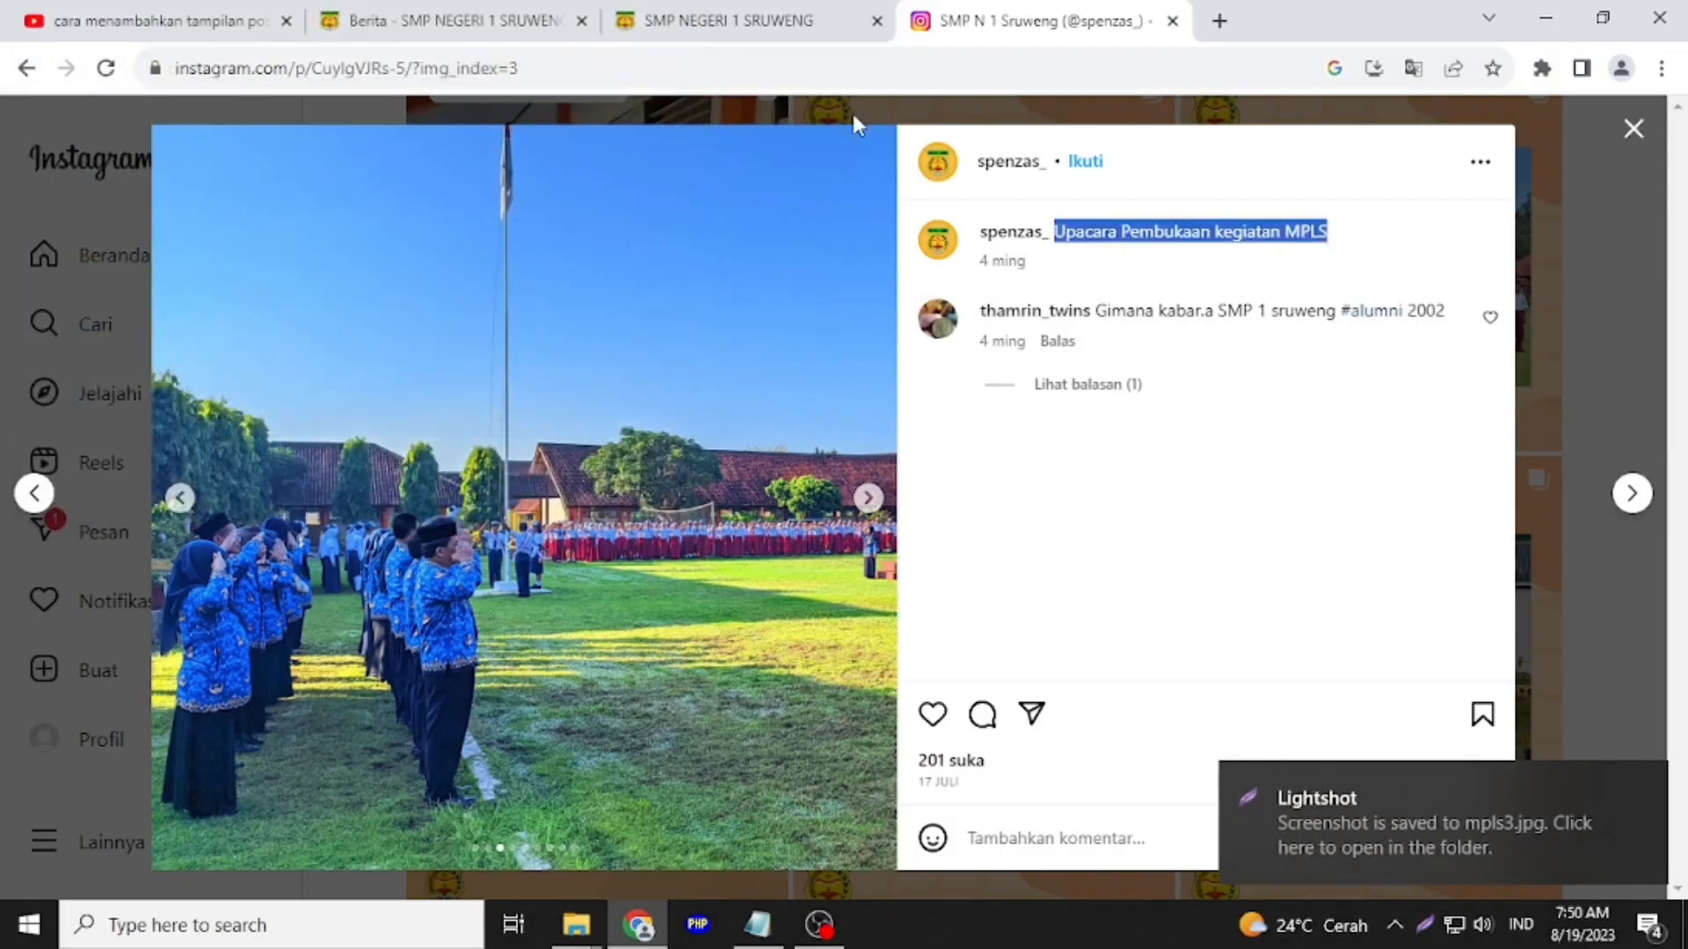
# Attach mpls1.jpg from the gambar folder to the MPLS news form, set its status to Aktif and save the item
pyautogui.click(701, 34)
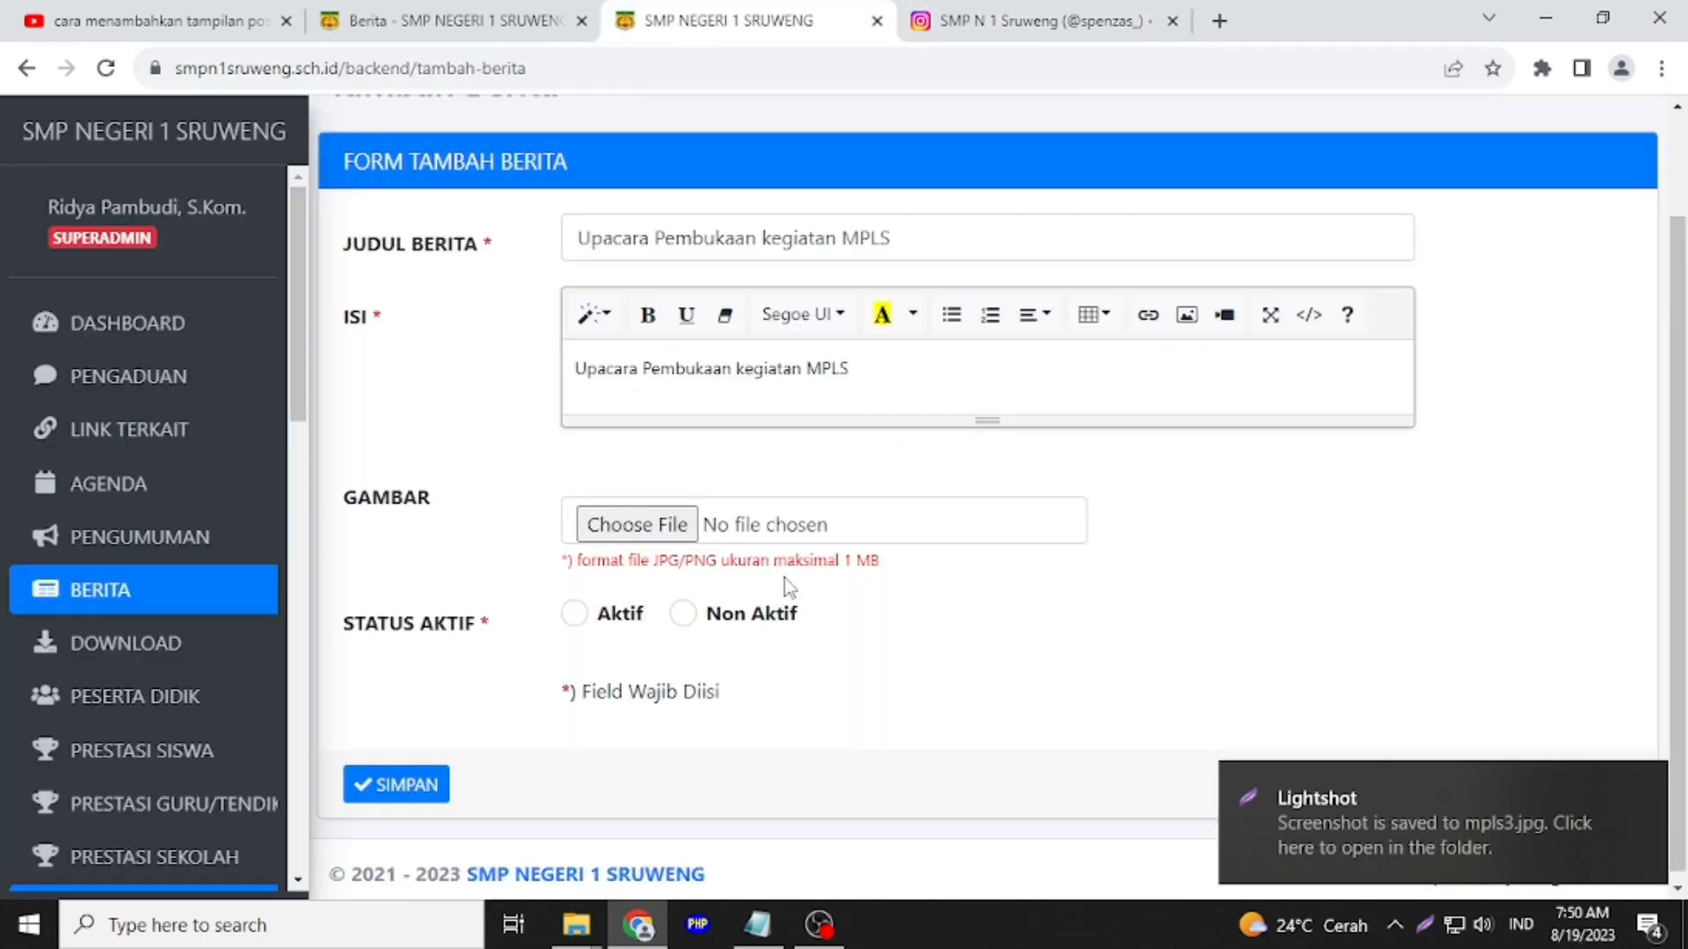
pyautogui.click(633, 524)
pyautogui.scroll(-3, 558, 360)
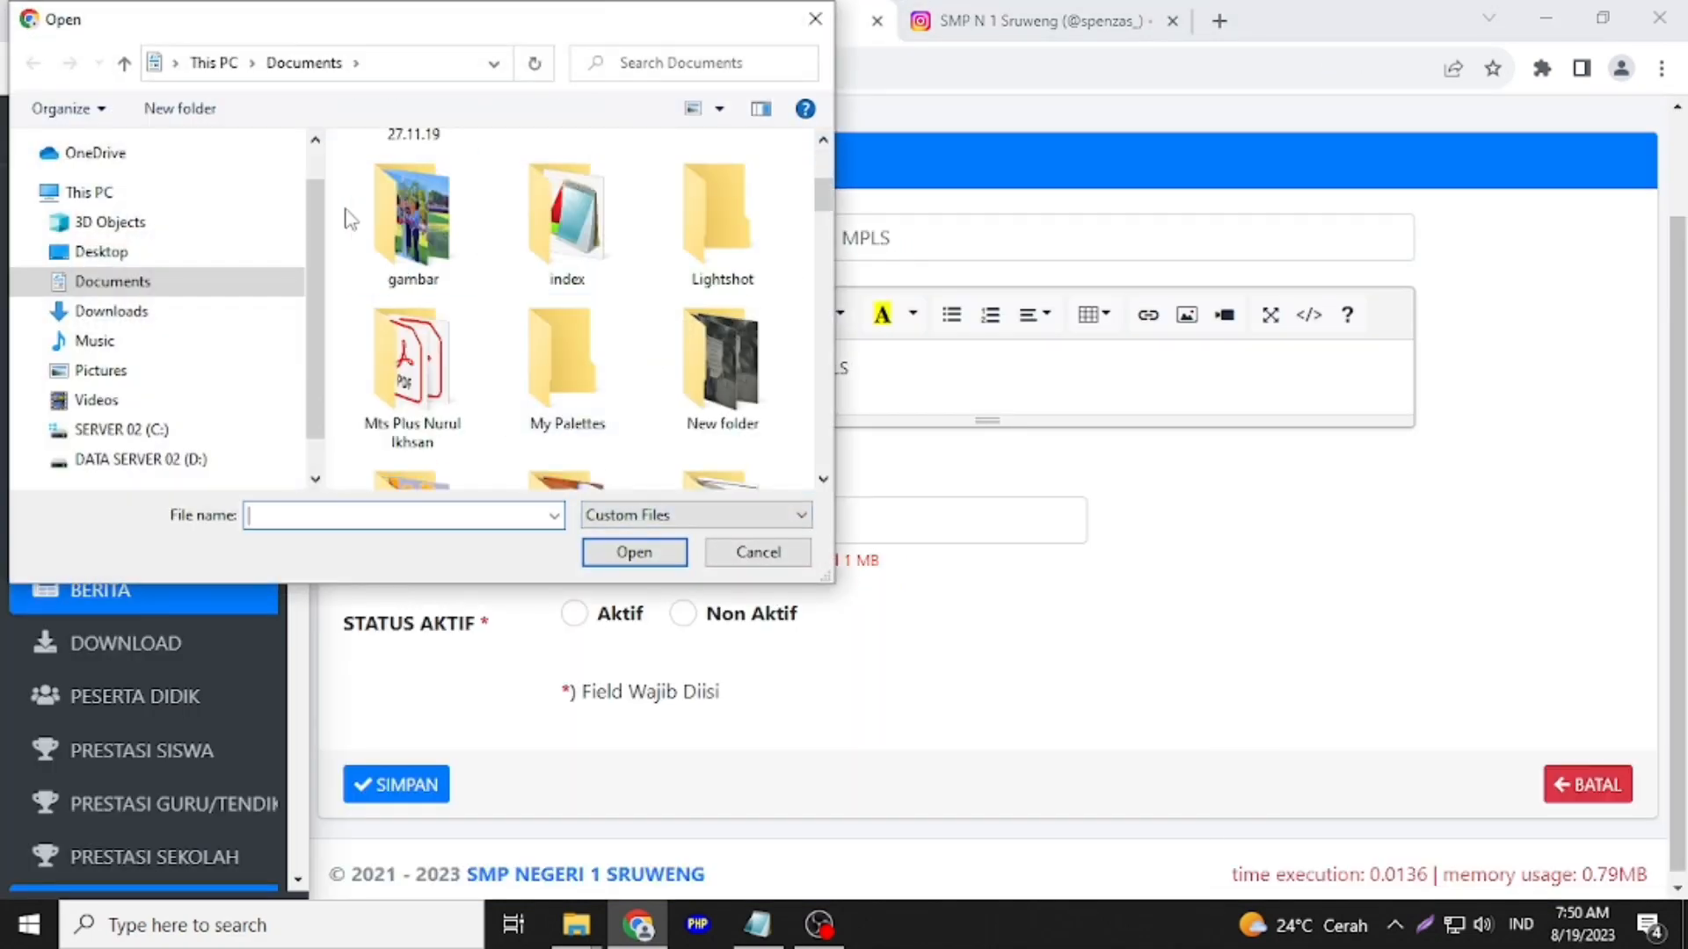
pyautogui.doubleClick(407, 211)
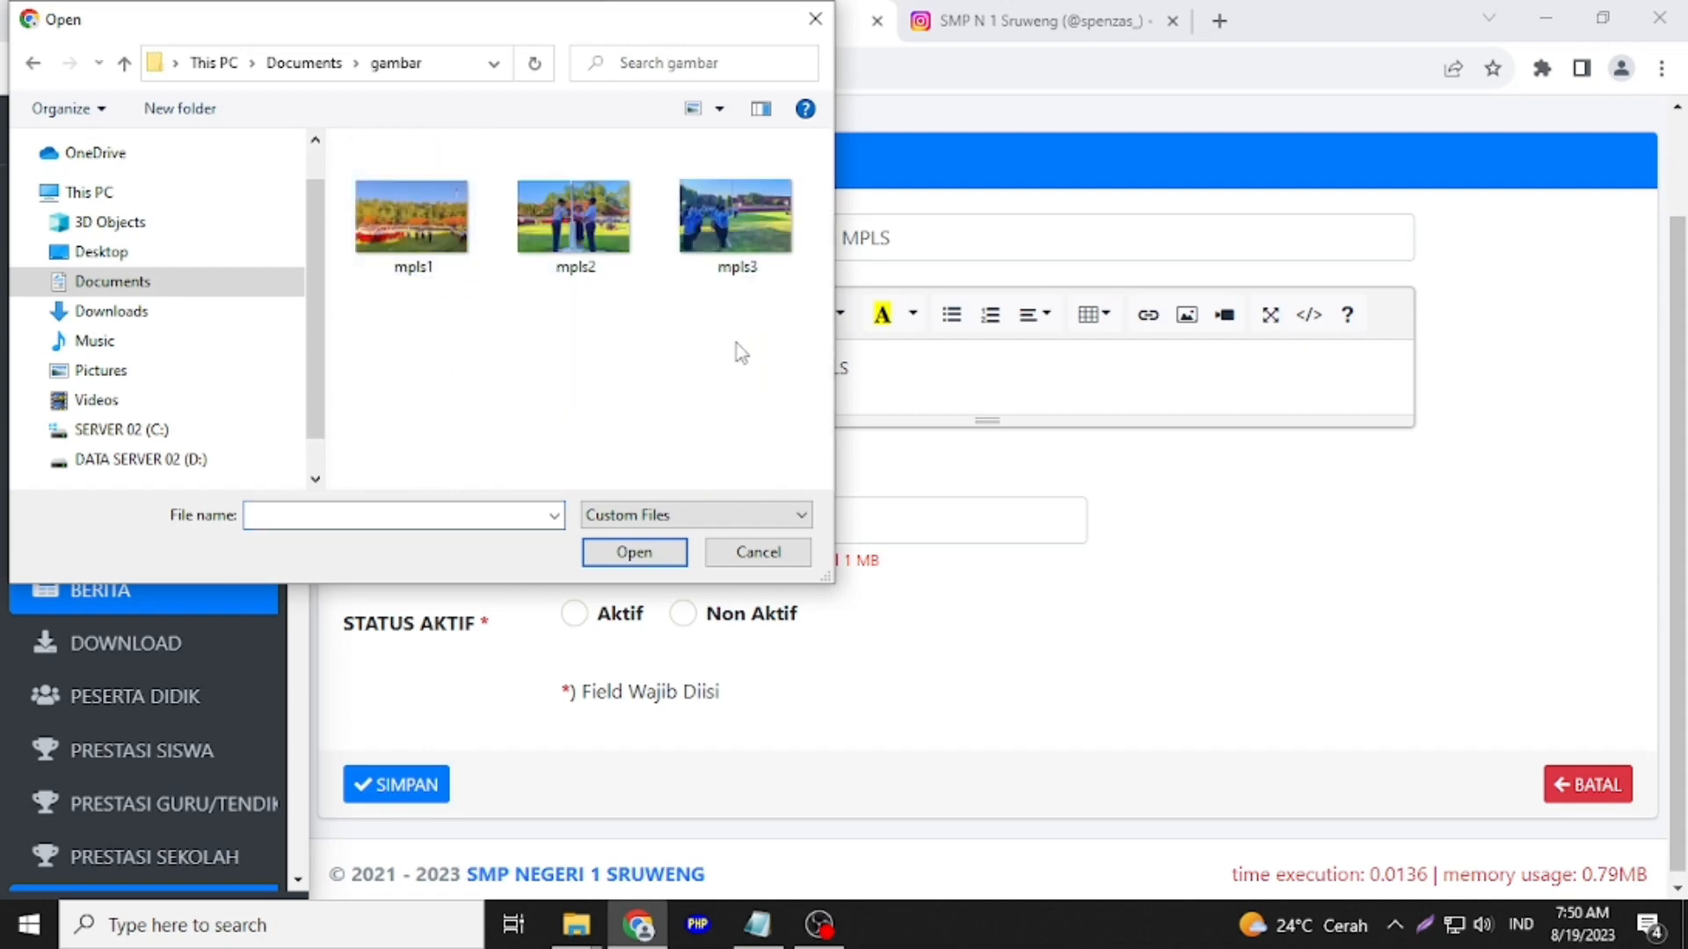
pyautogui.doubleClick(413, 224)
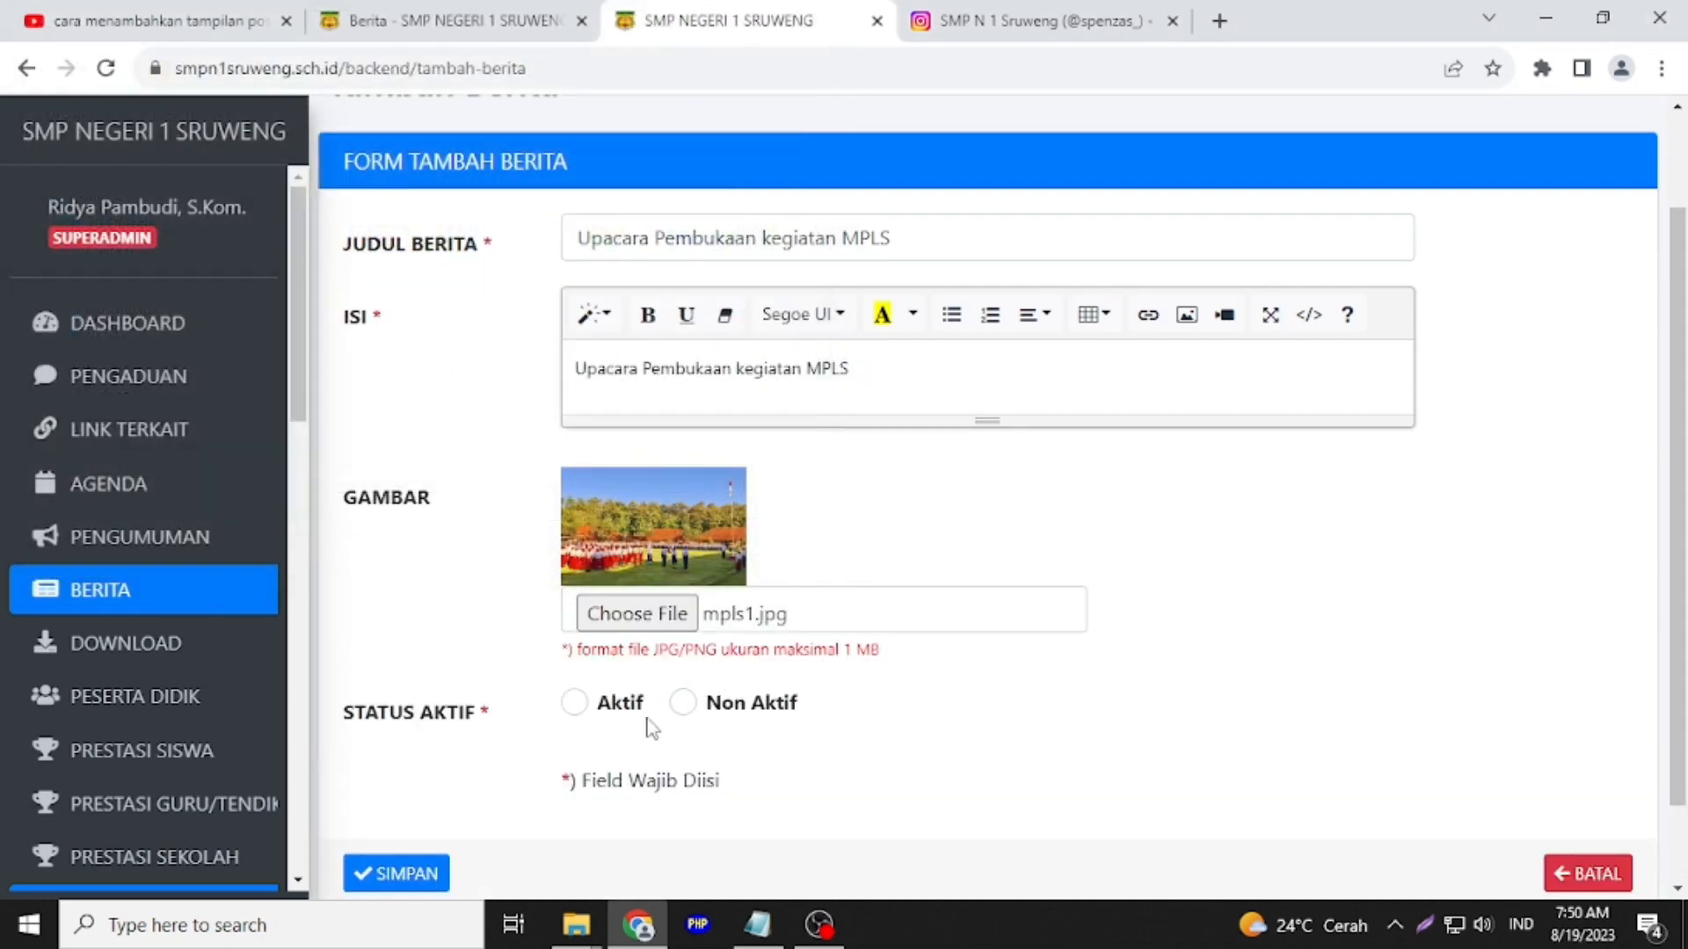
pyautogui.click(574, 703)
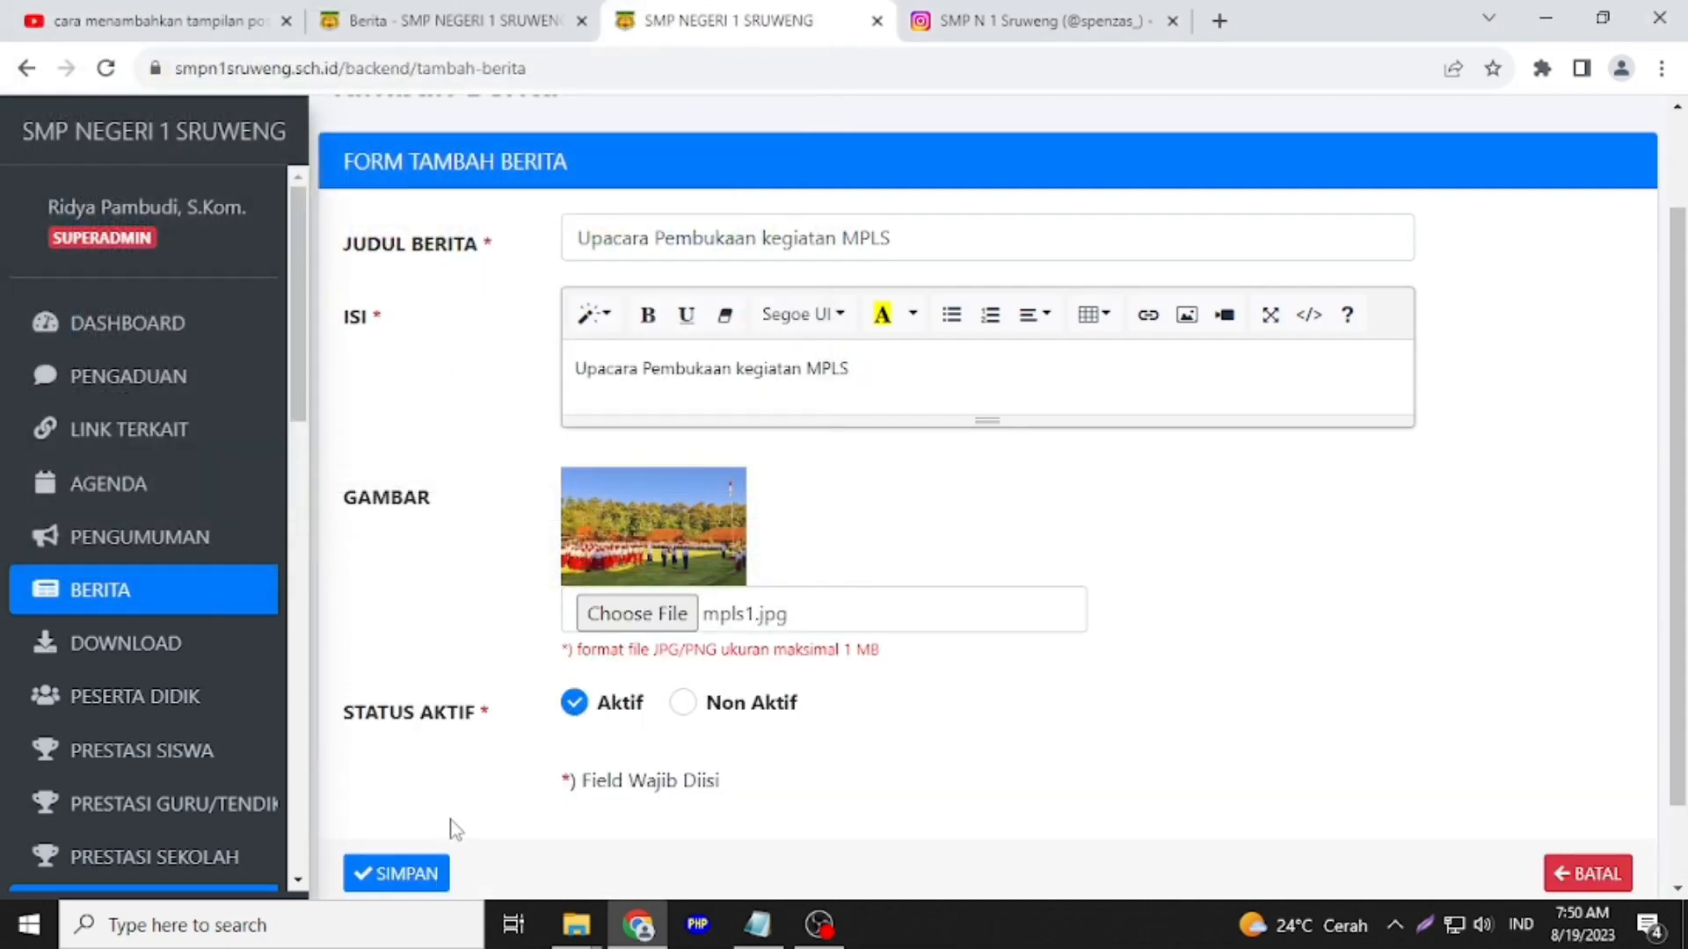
pyautogui.click(415, 875)
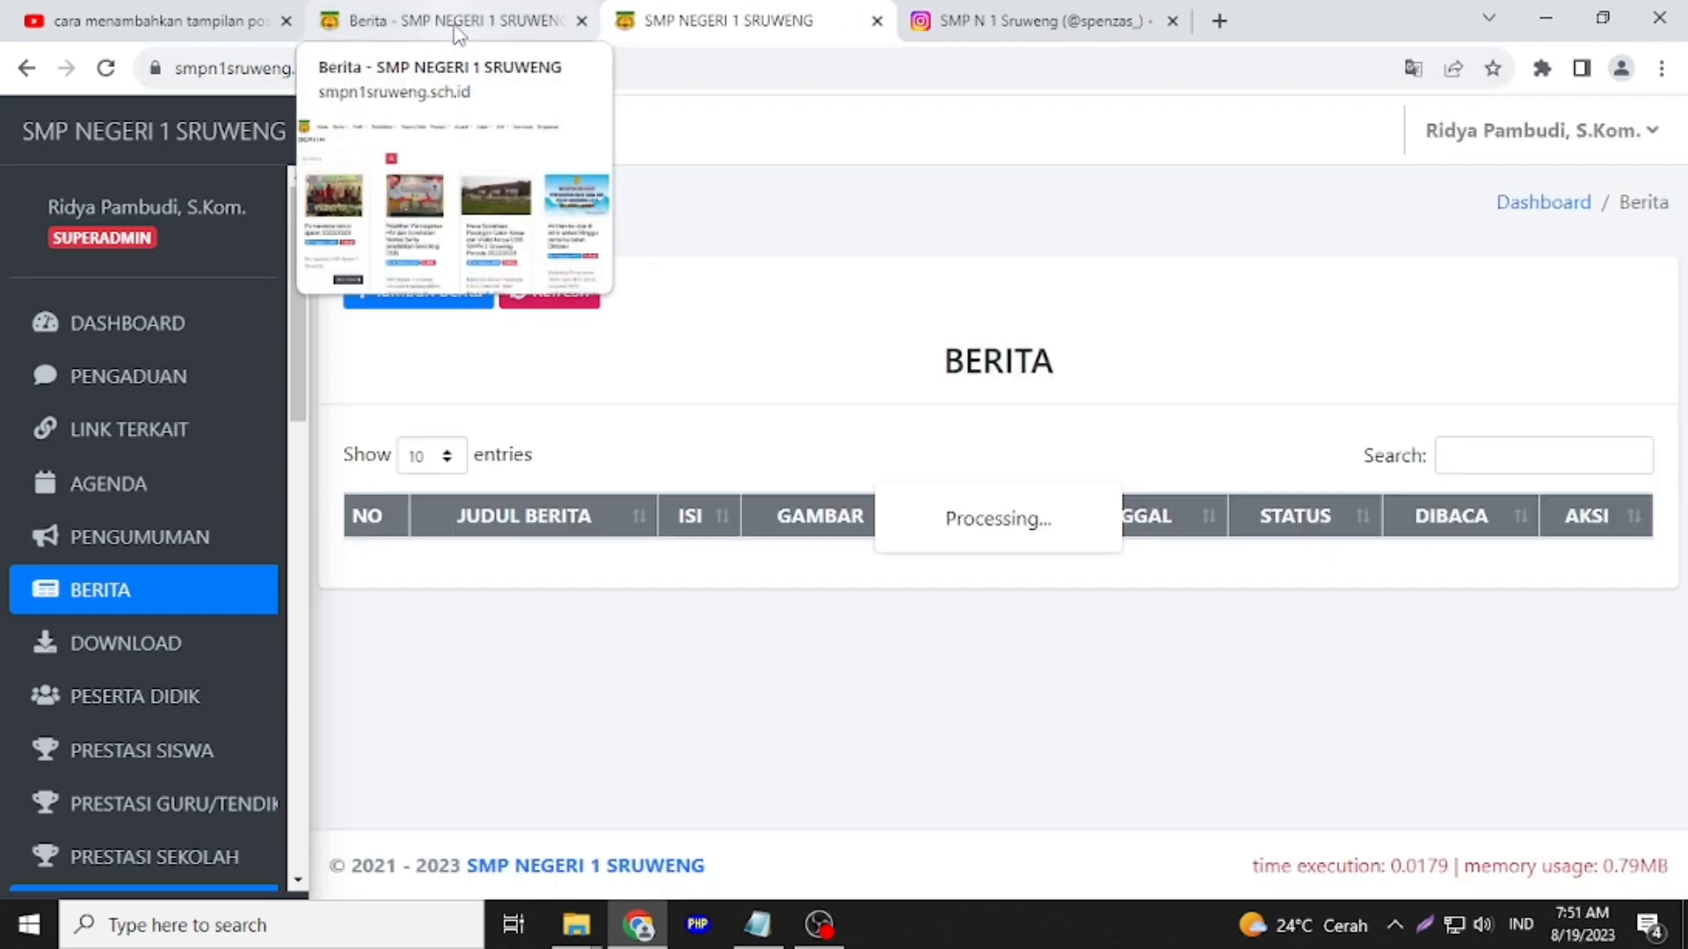
# Reload the public Berita page and open the detail page of "Upacara Pembukaan kegiatan MPLS"
pyautogui.click(455, 28)
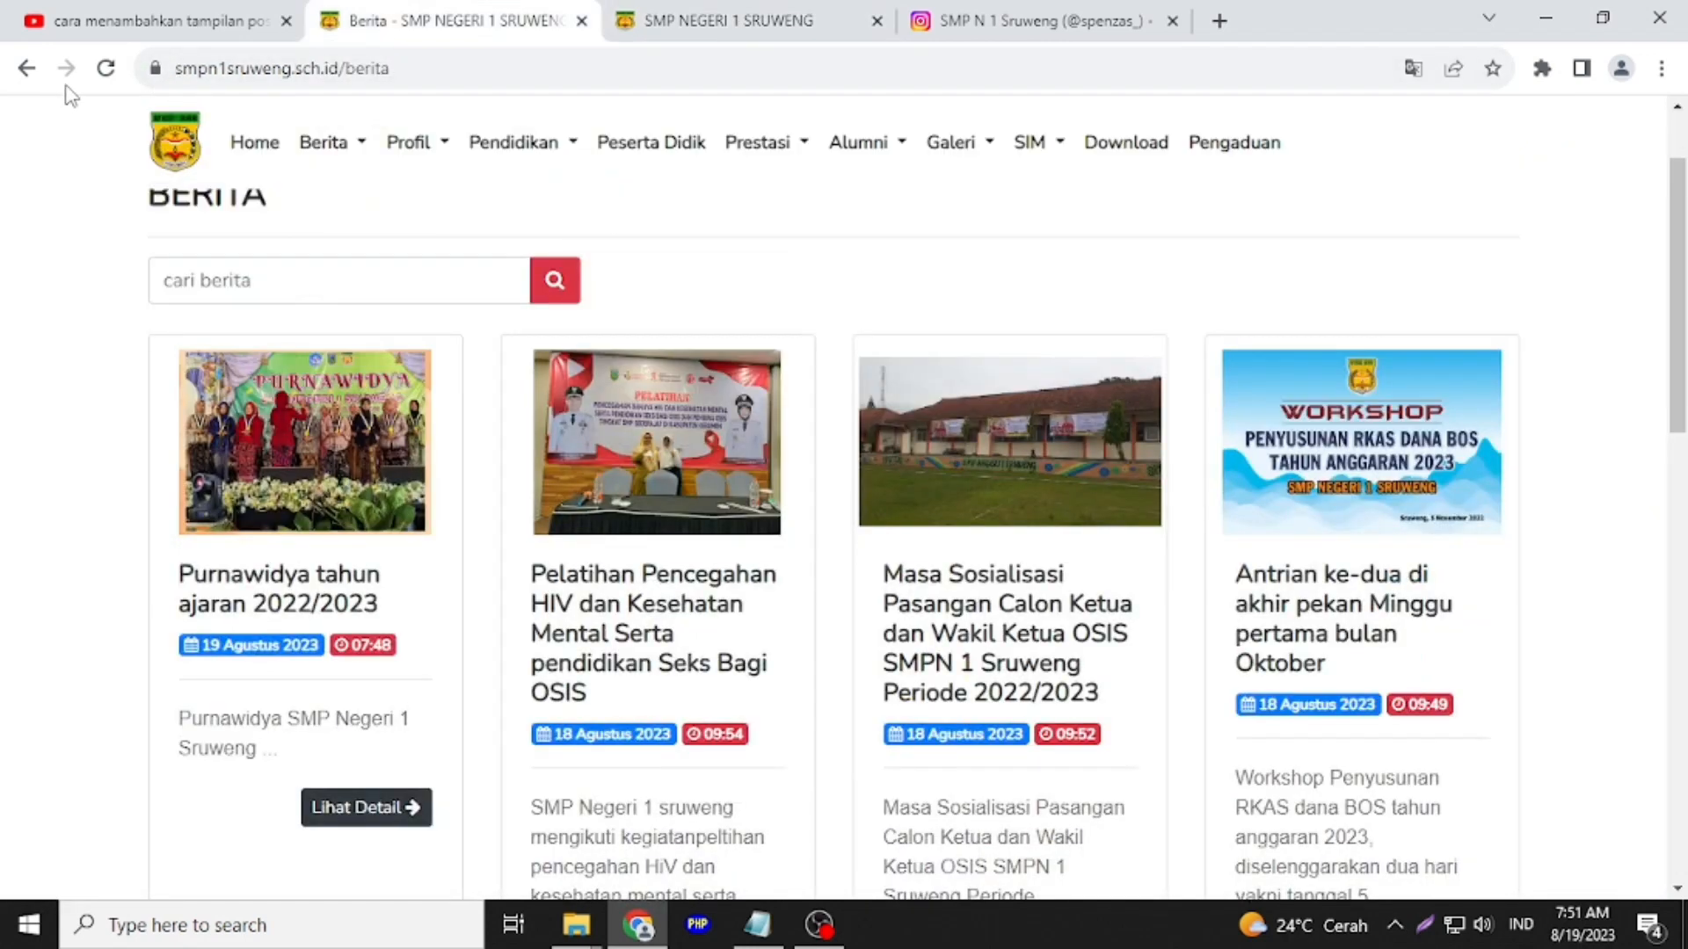
pyautogui.click(105, 68)
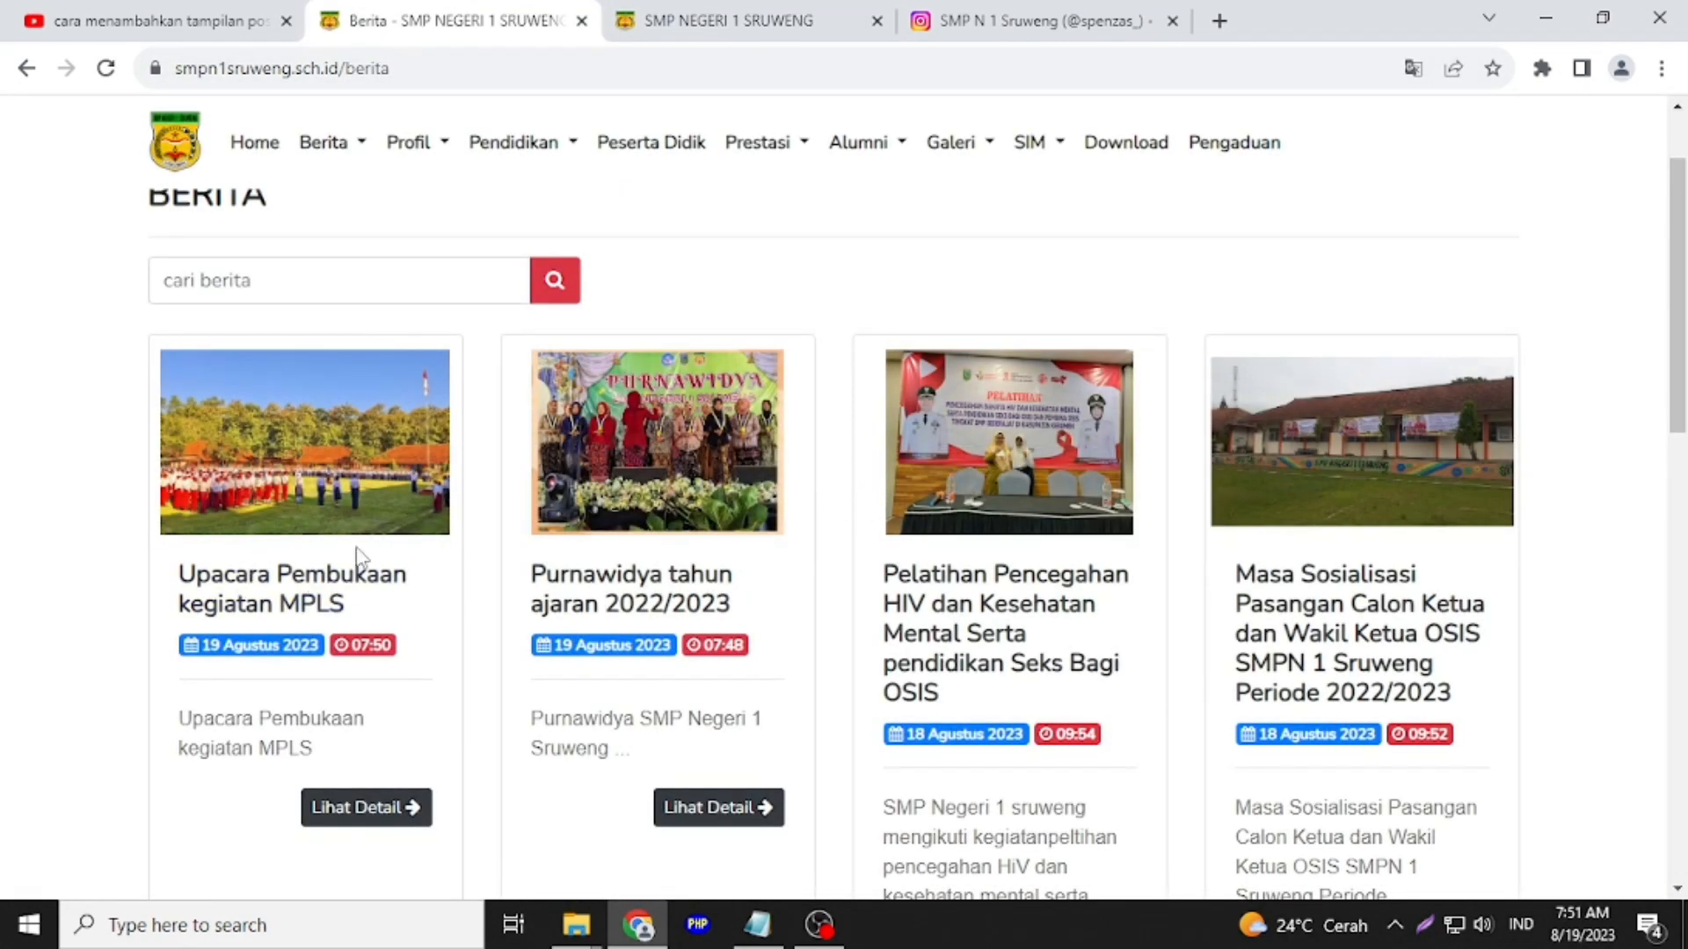
pyautogui.click(418, 523)
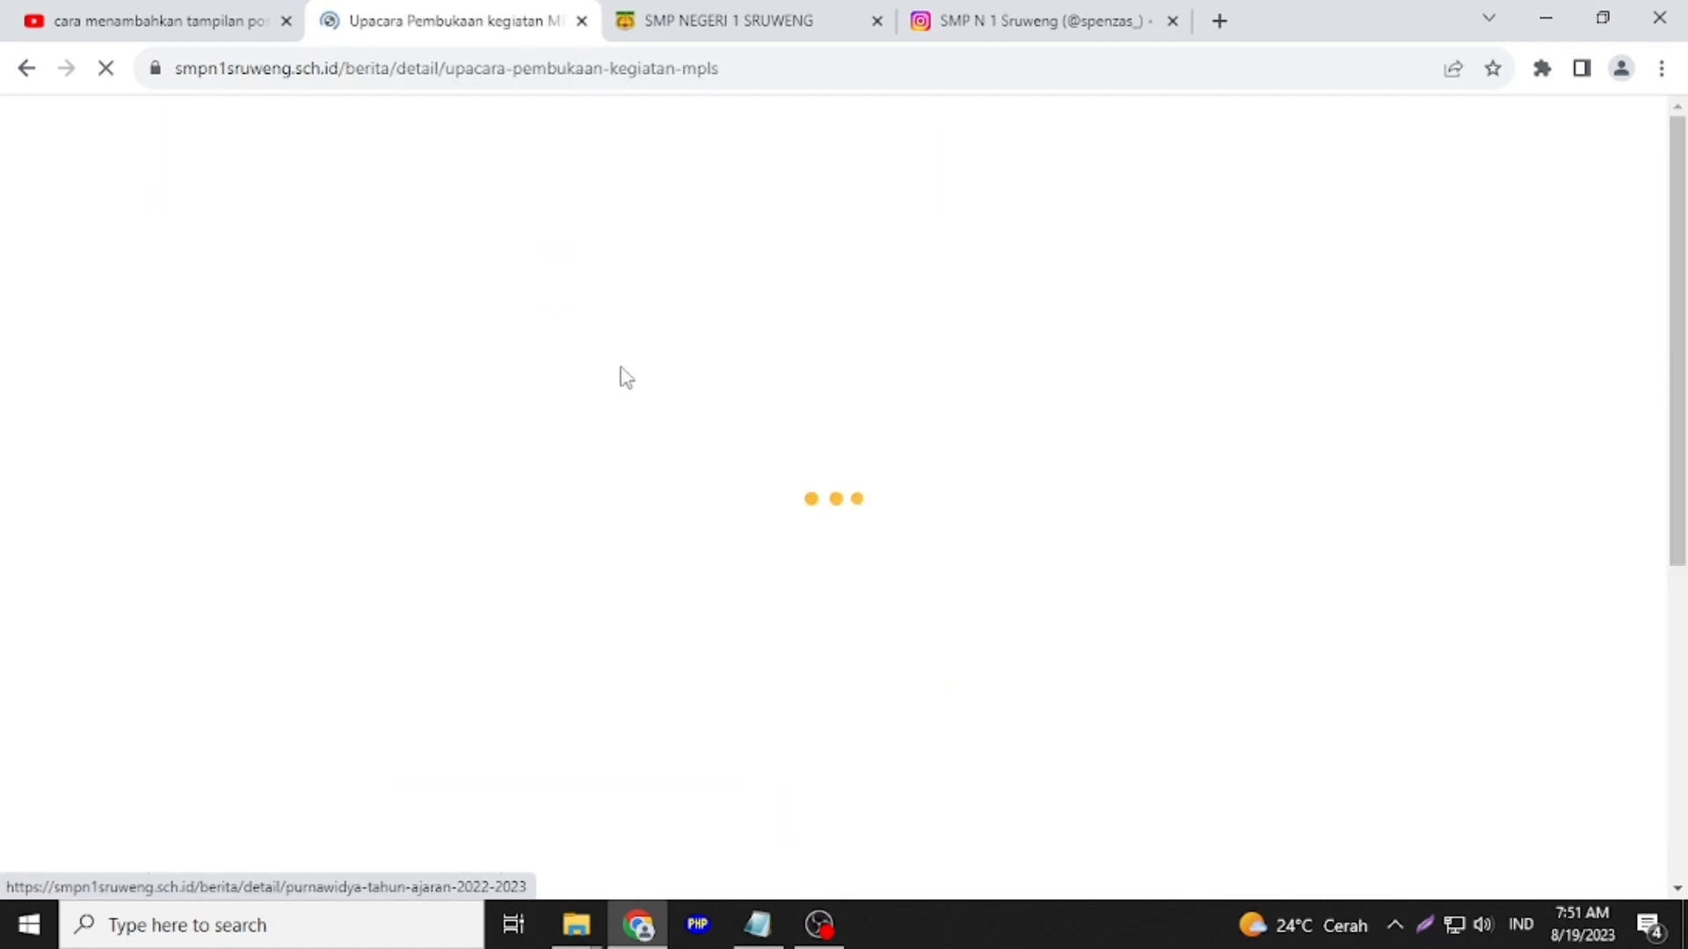
# Review the published MPLS item, open it for editing, append "......" to the body text and start a new line below
pyautogui.scroll(-5, 477, 432)
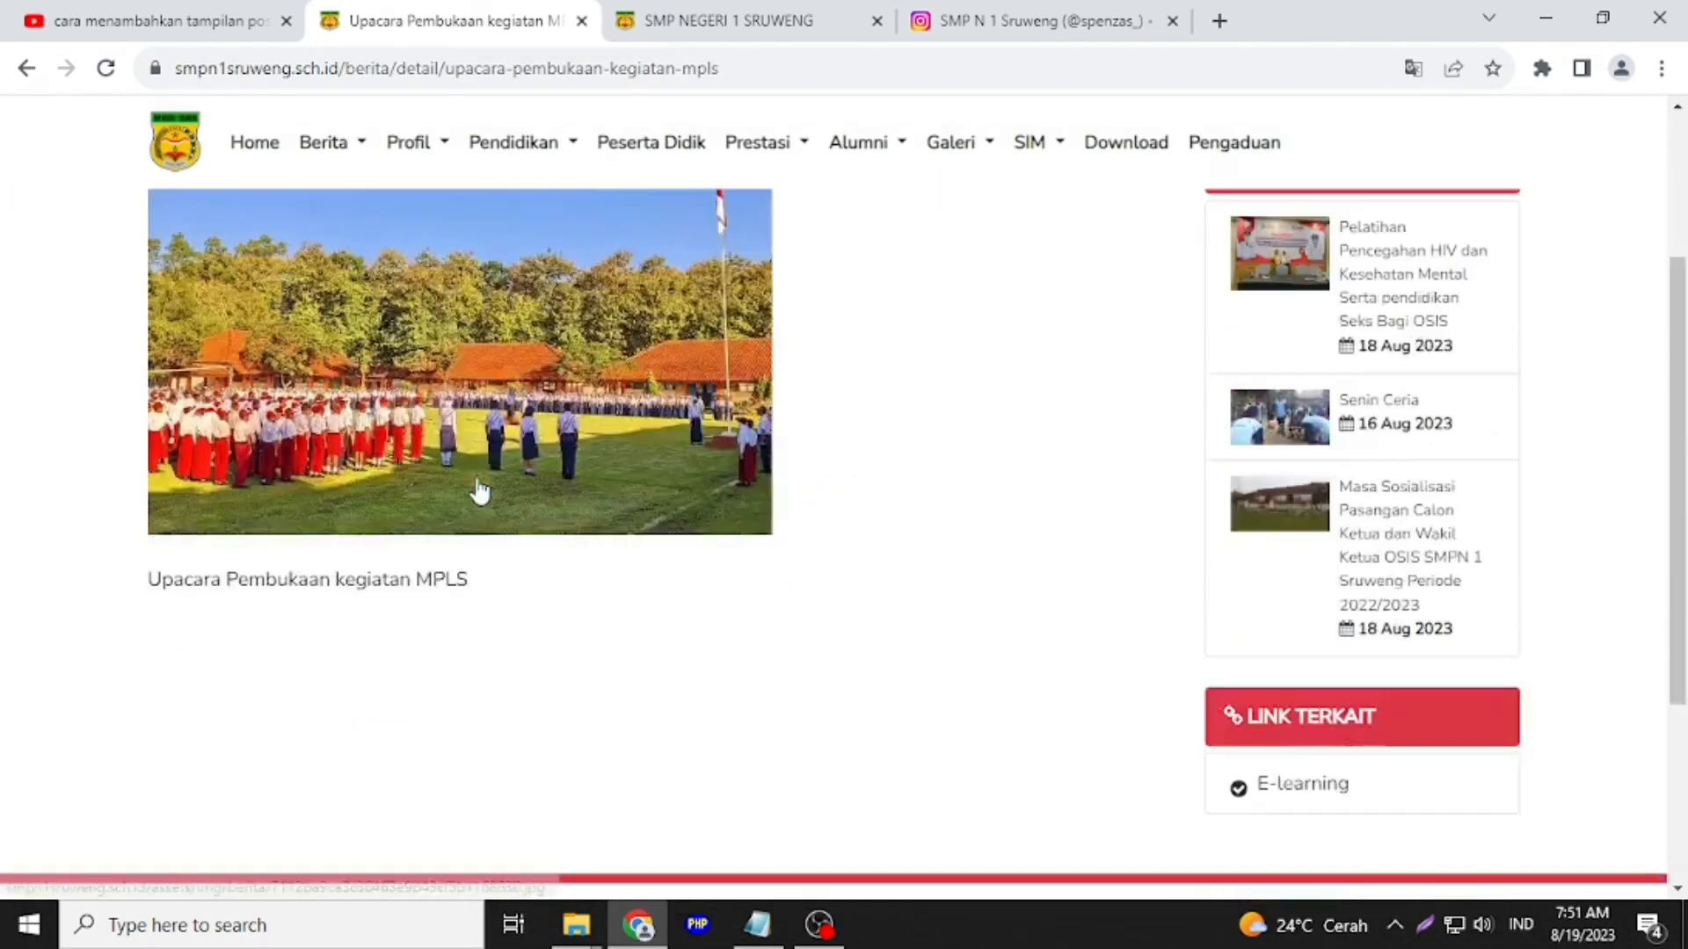
pyautogui.scroll(3, 388, 441)
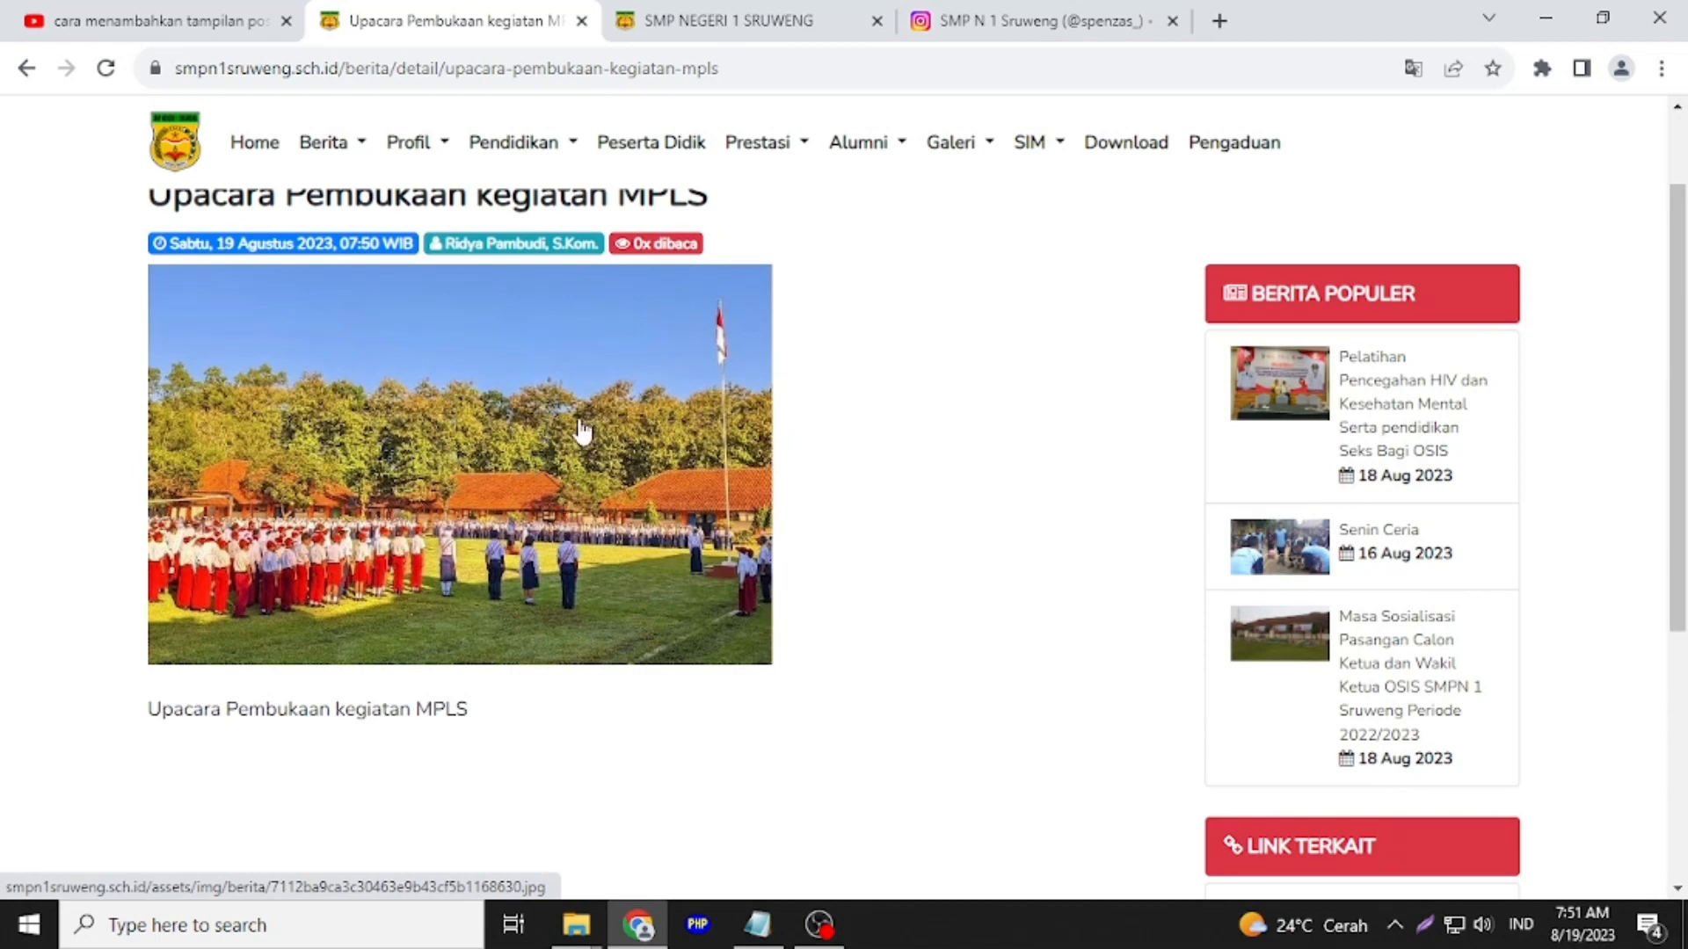
pyautogui.click(770, 21)
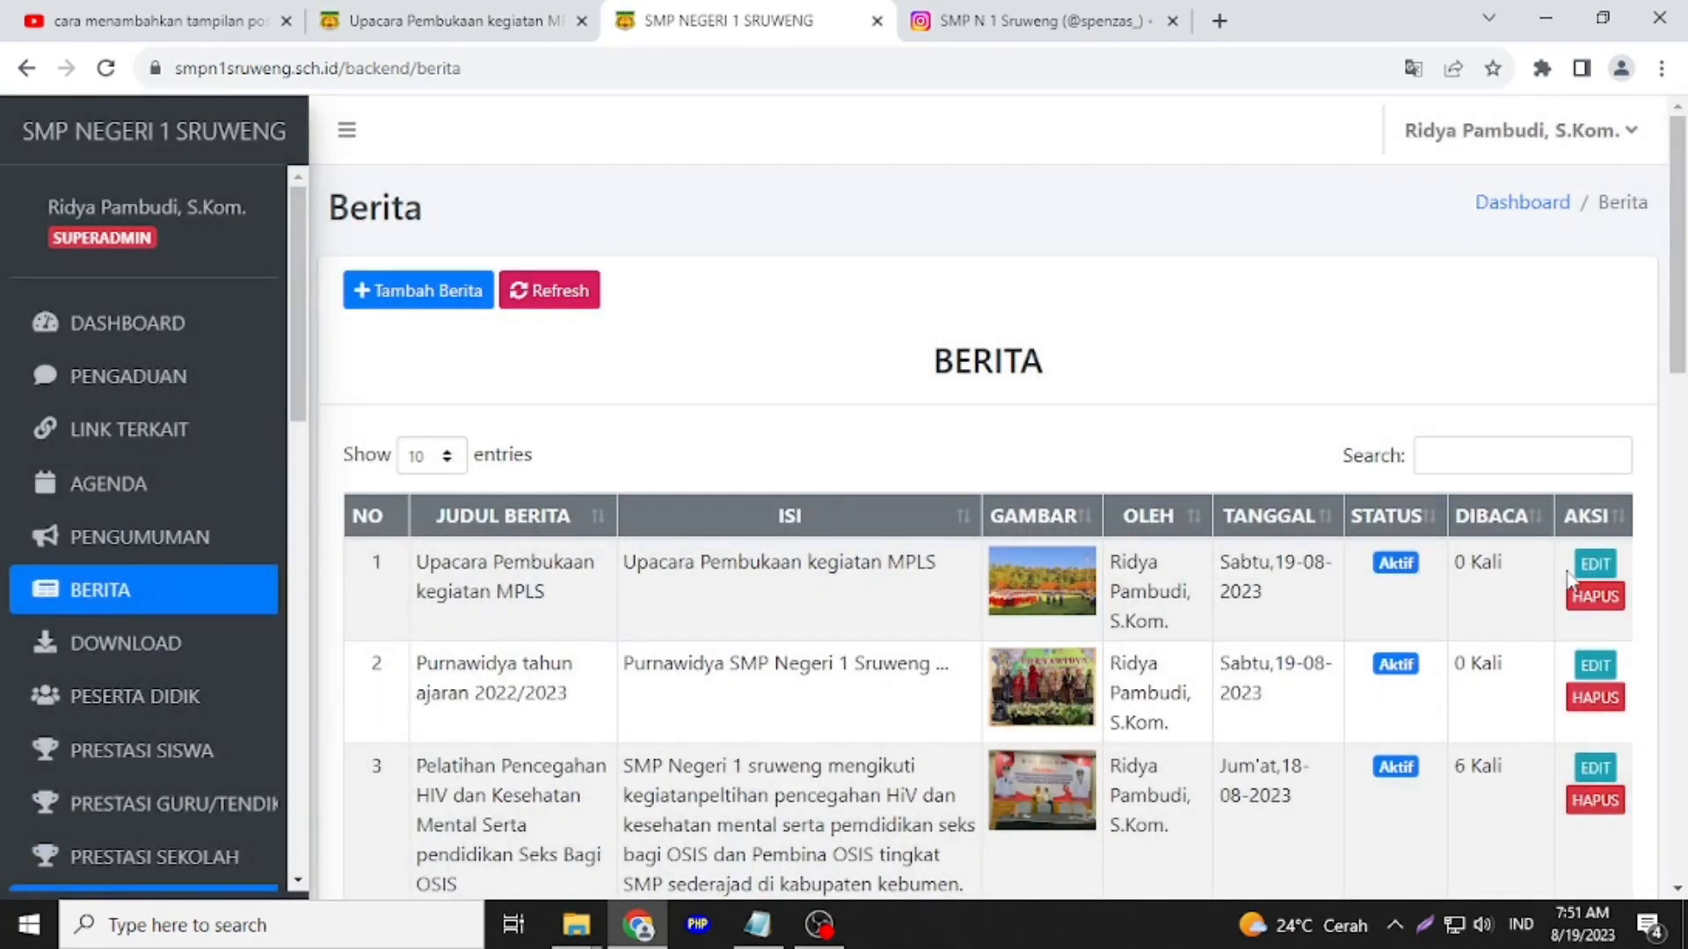
pyautogui.click(1594, 564)
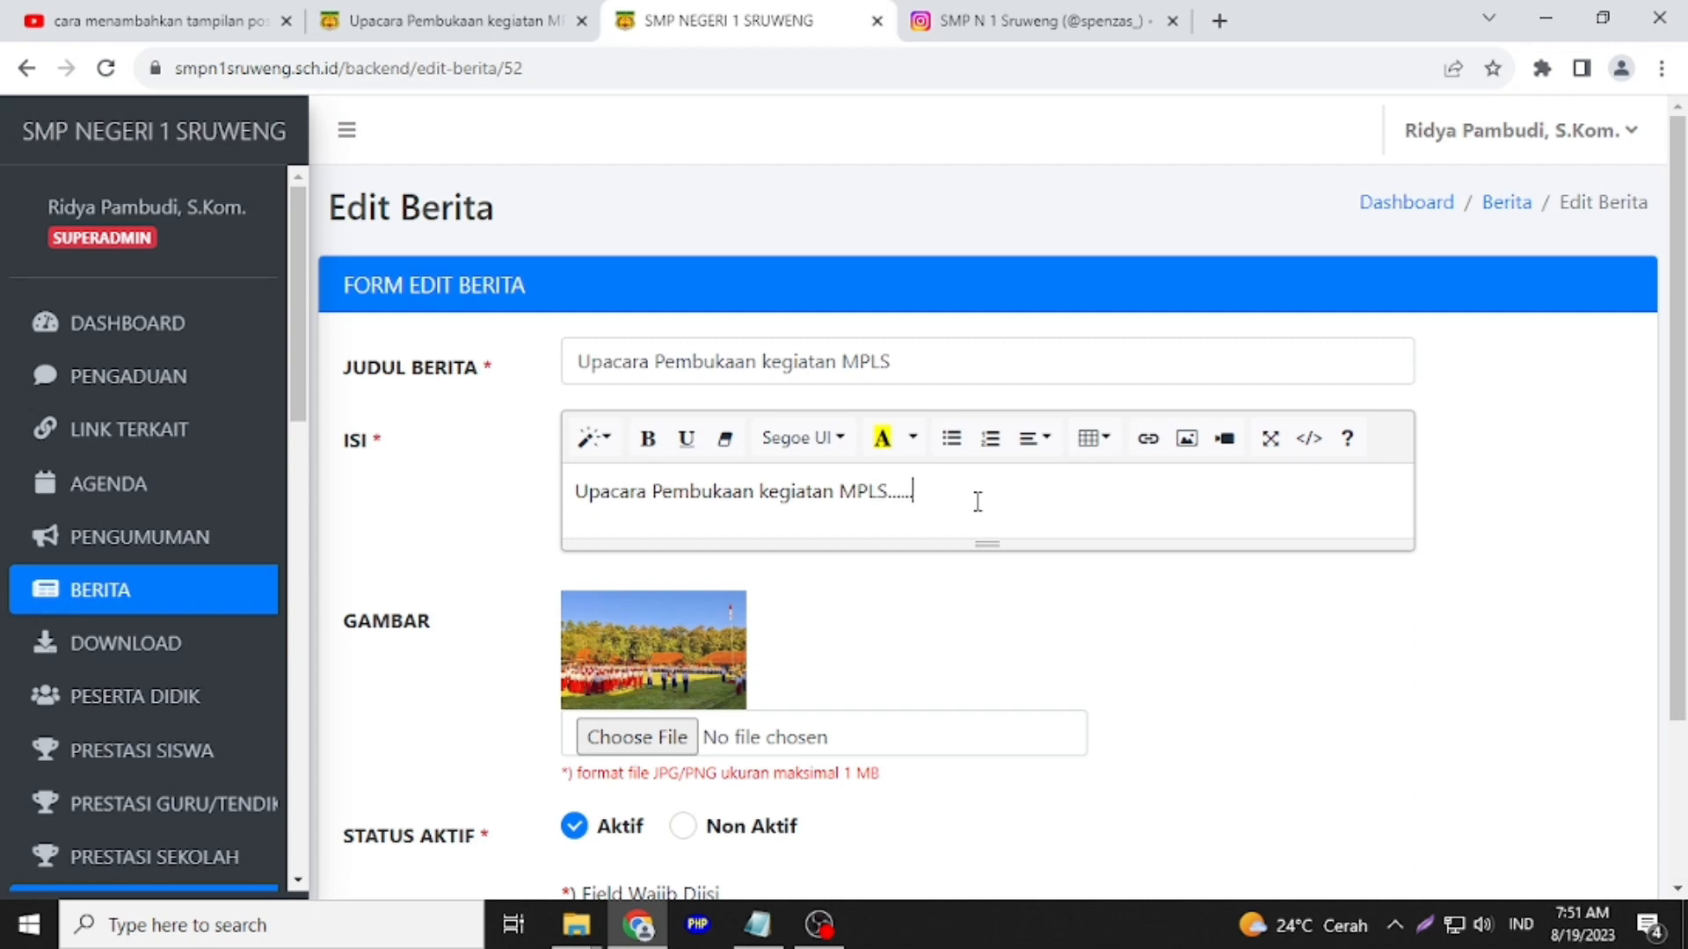
pyautogui.press('Return')
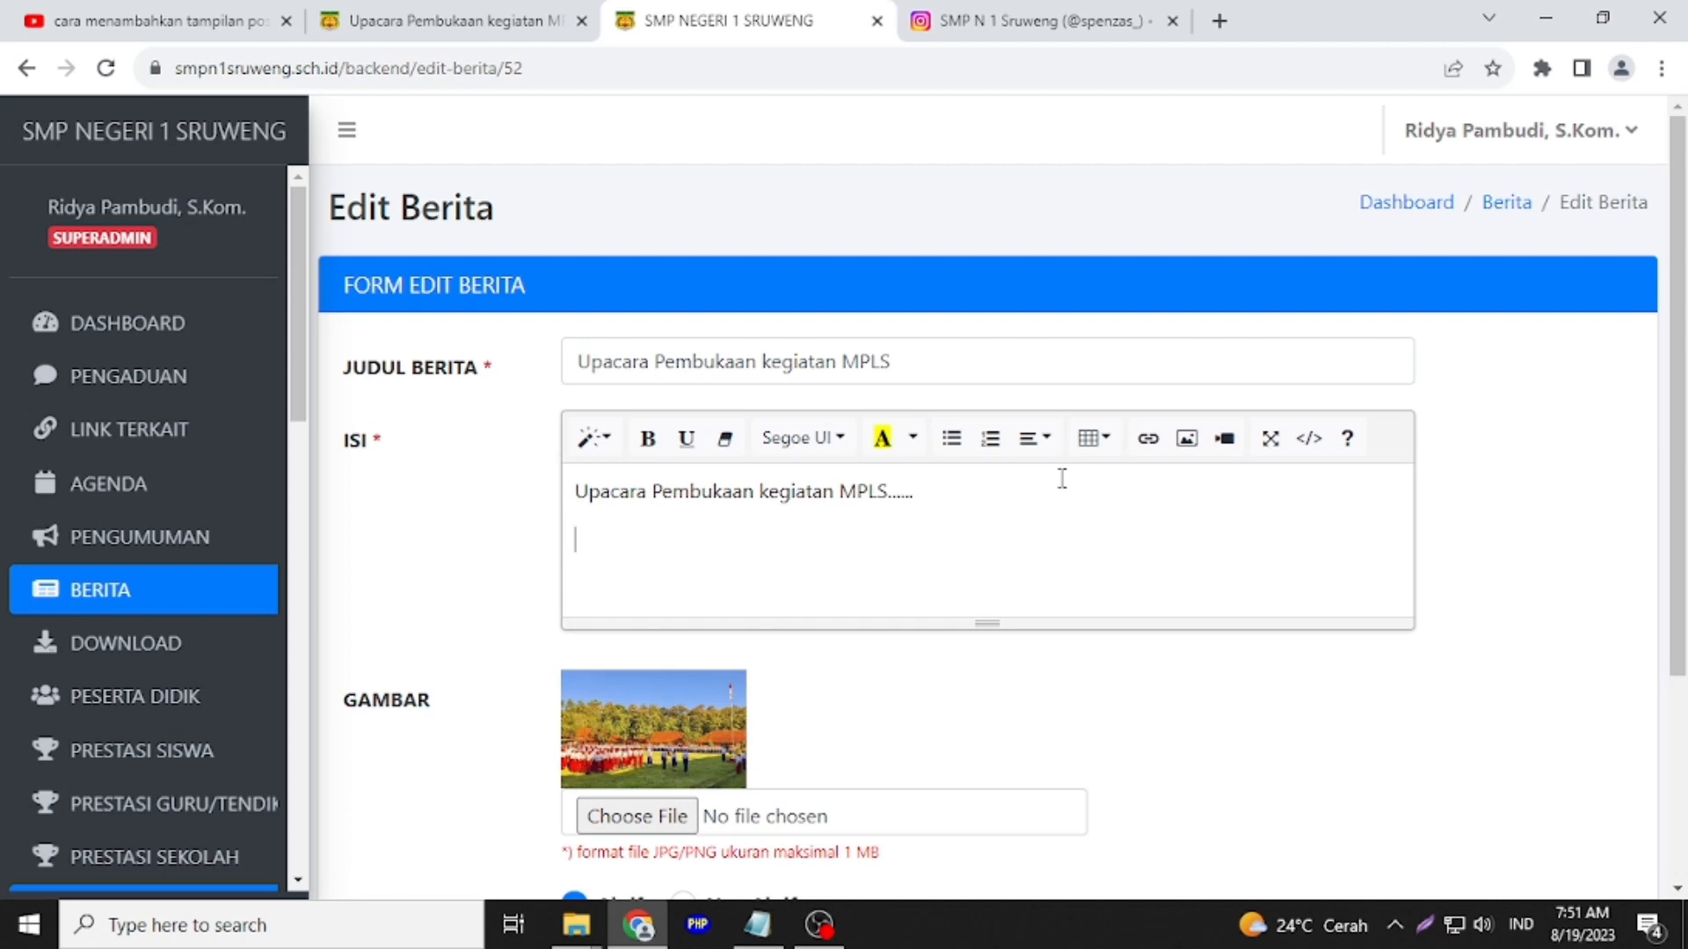
# Insert the flag-raising photo mpls2 from the gambar folder below the body text and save the MPLS news item
pyautogui.click(1188, 438)
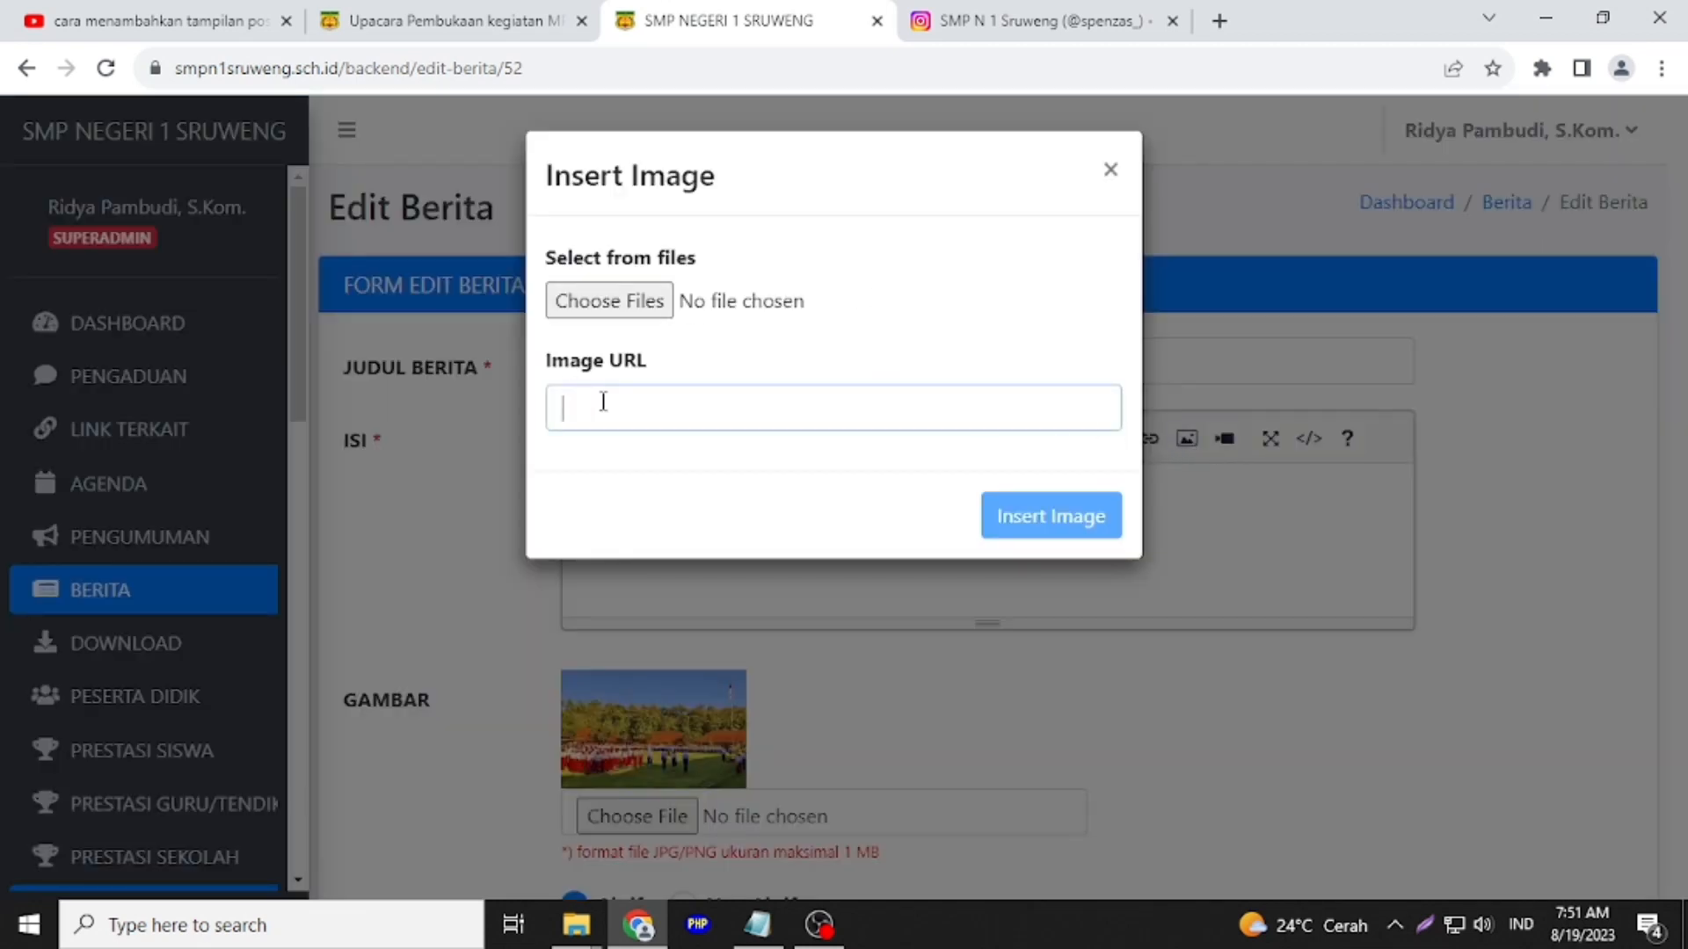
pyautogui.click(620, 302)
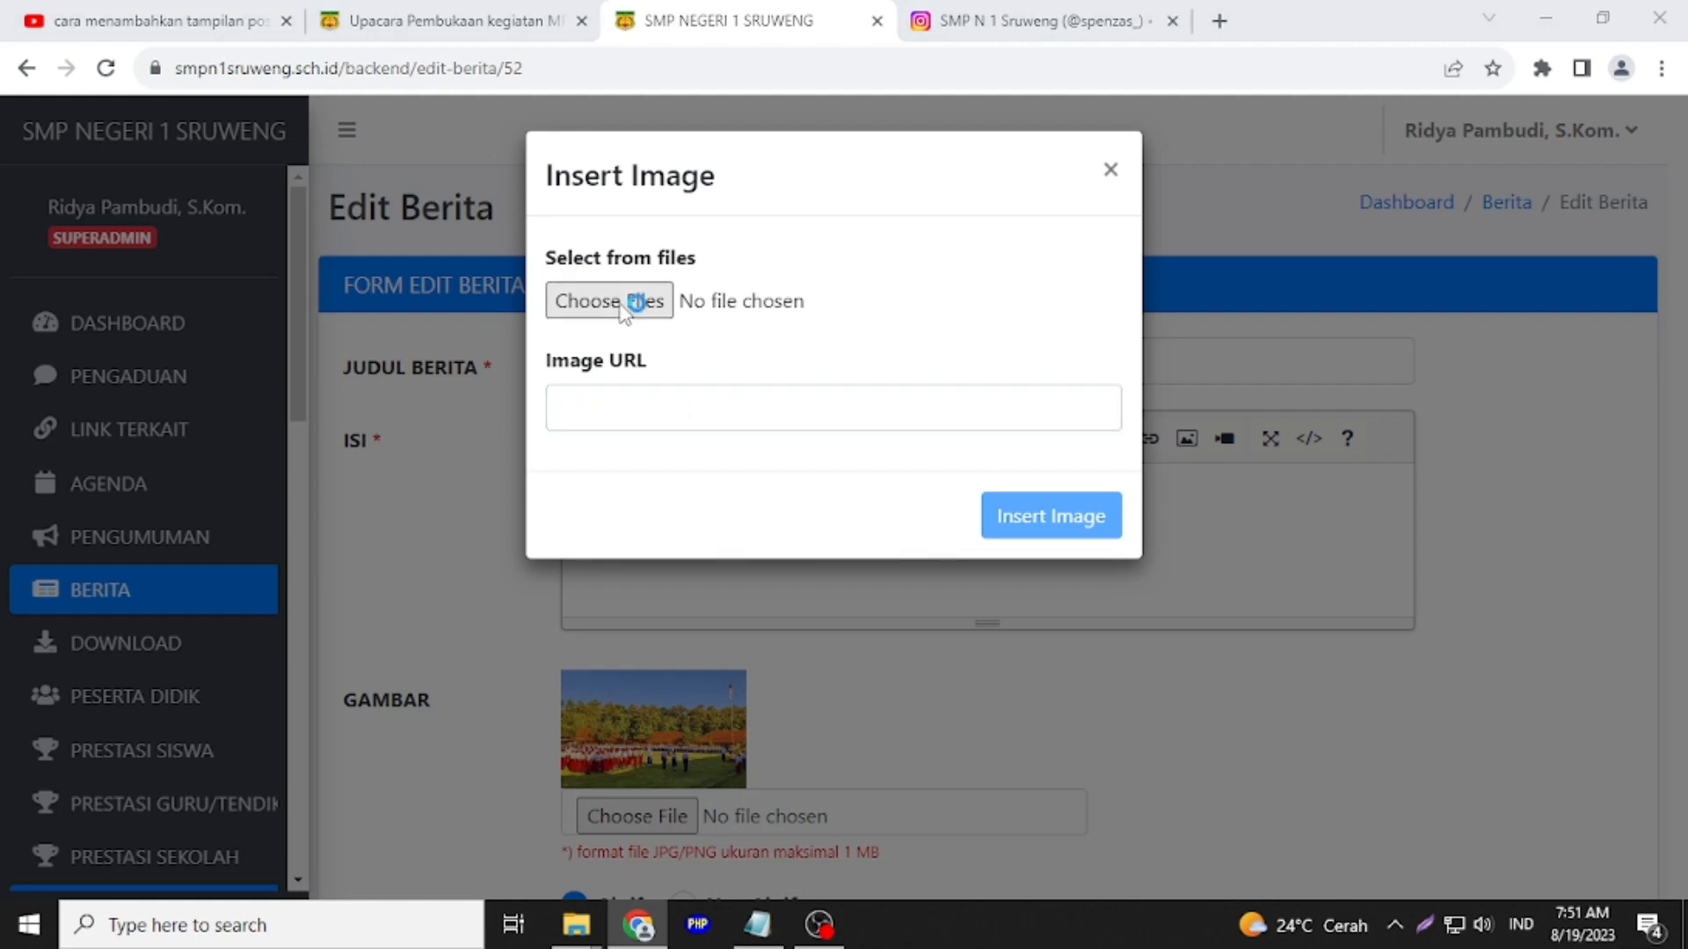
pyautogui.doubleClick(572, 208)
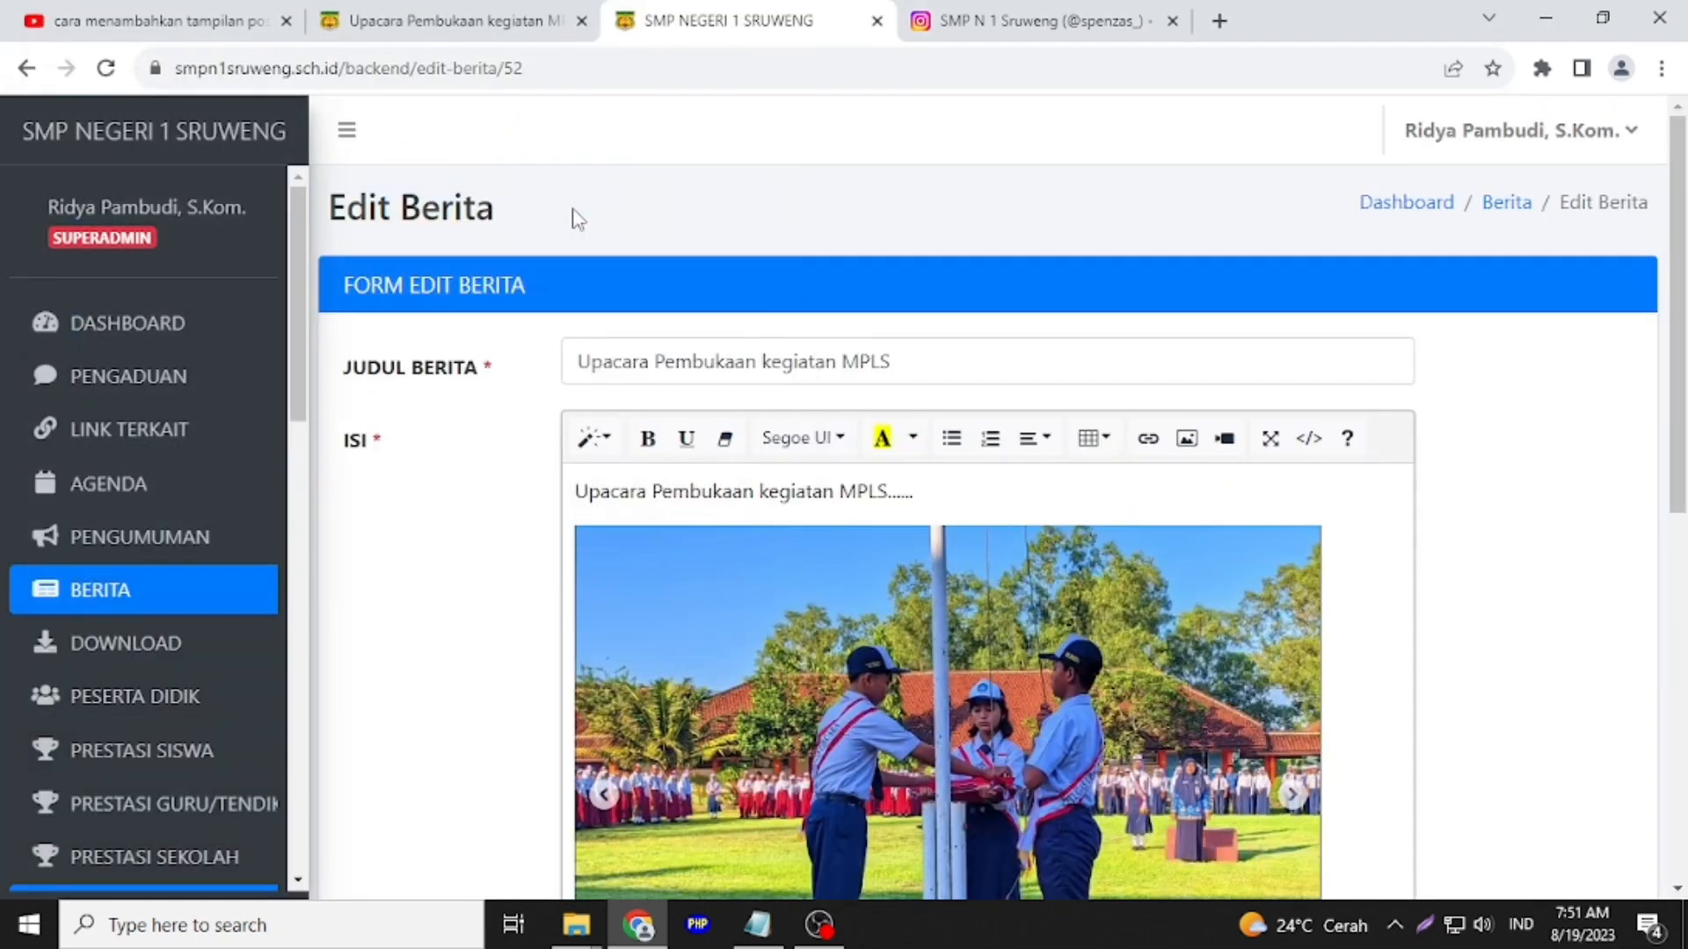
pyautogui.scroll(-7, 1113, 589)
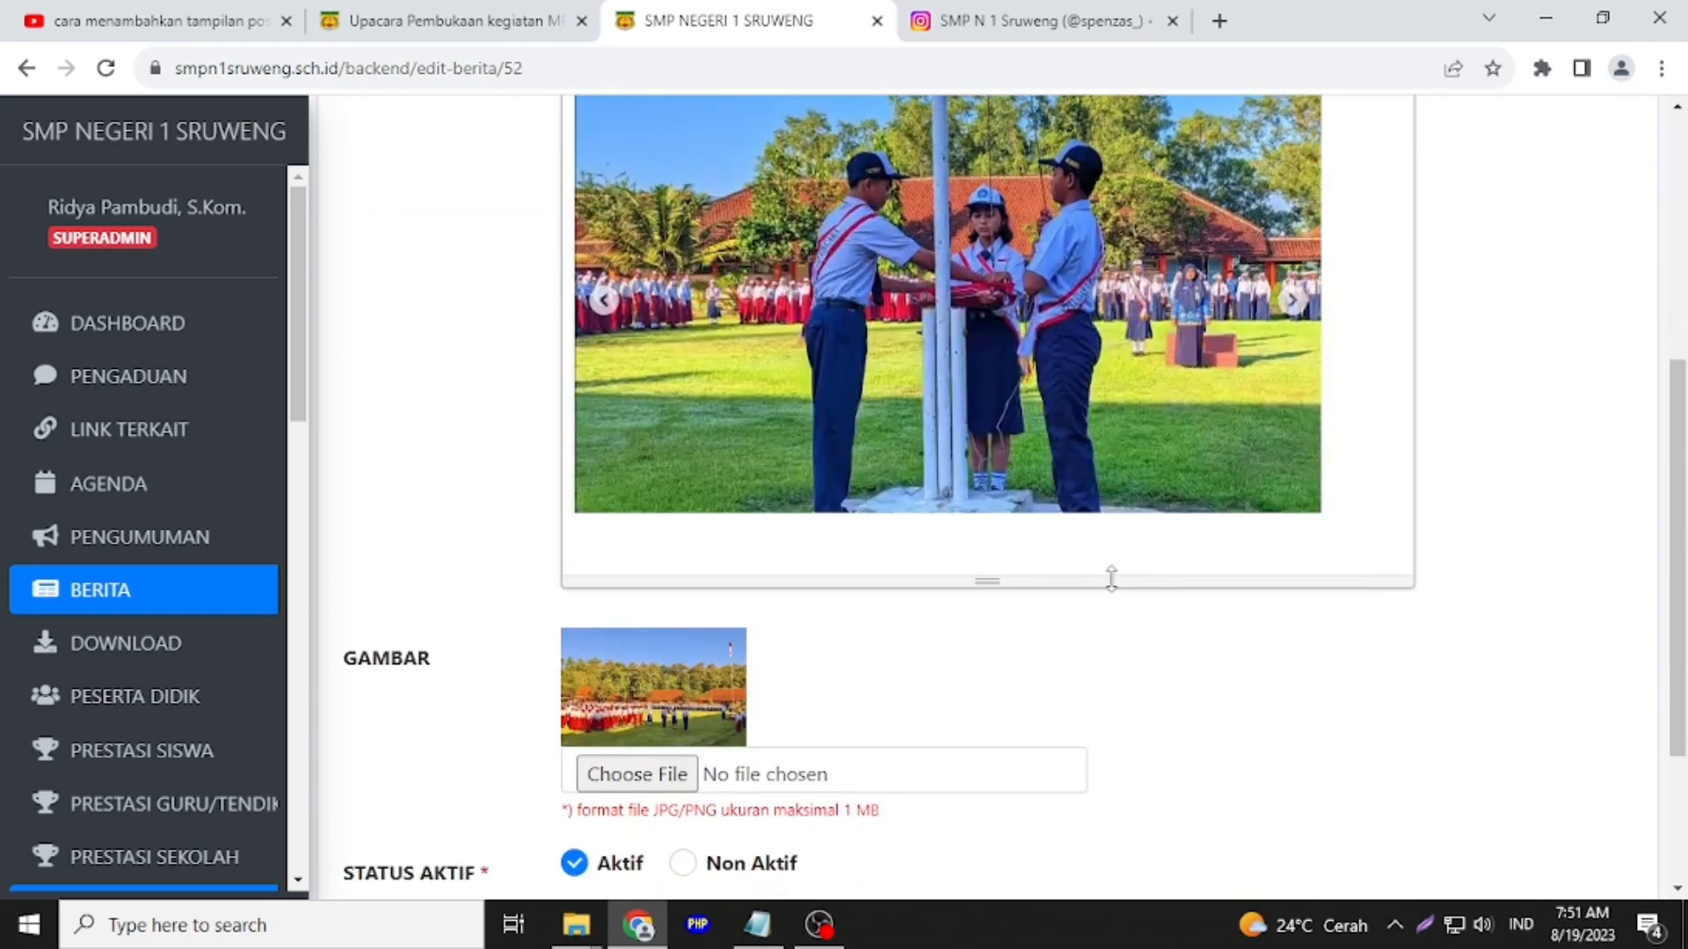
pyautogui.scroll(-2, 1113, 589)
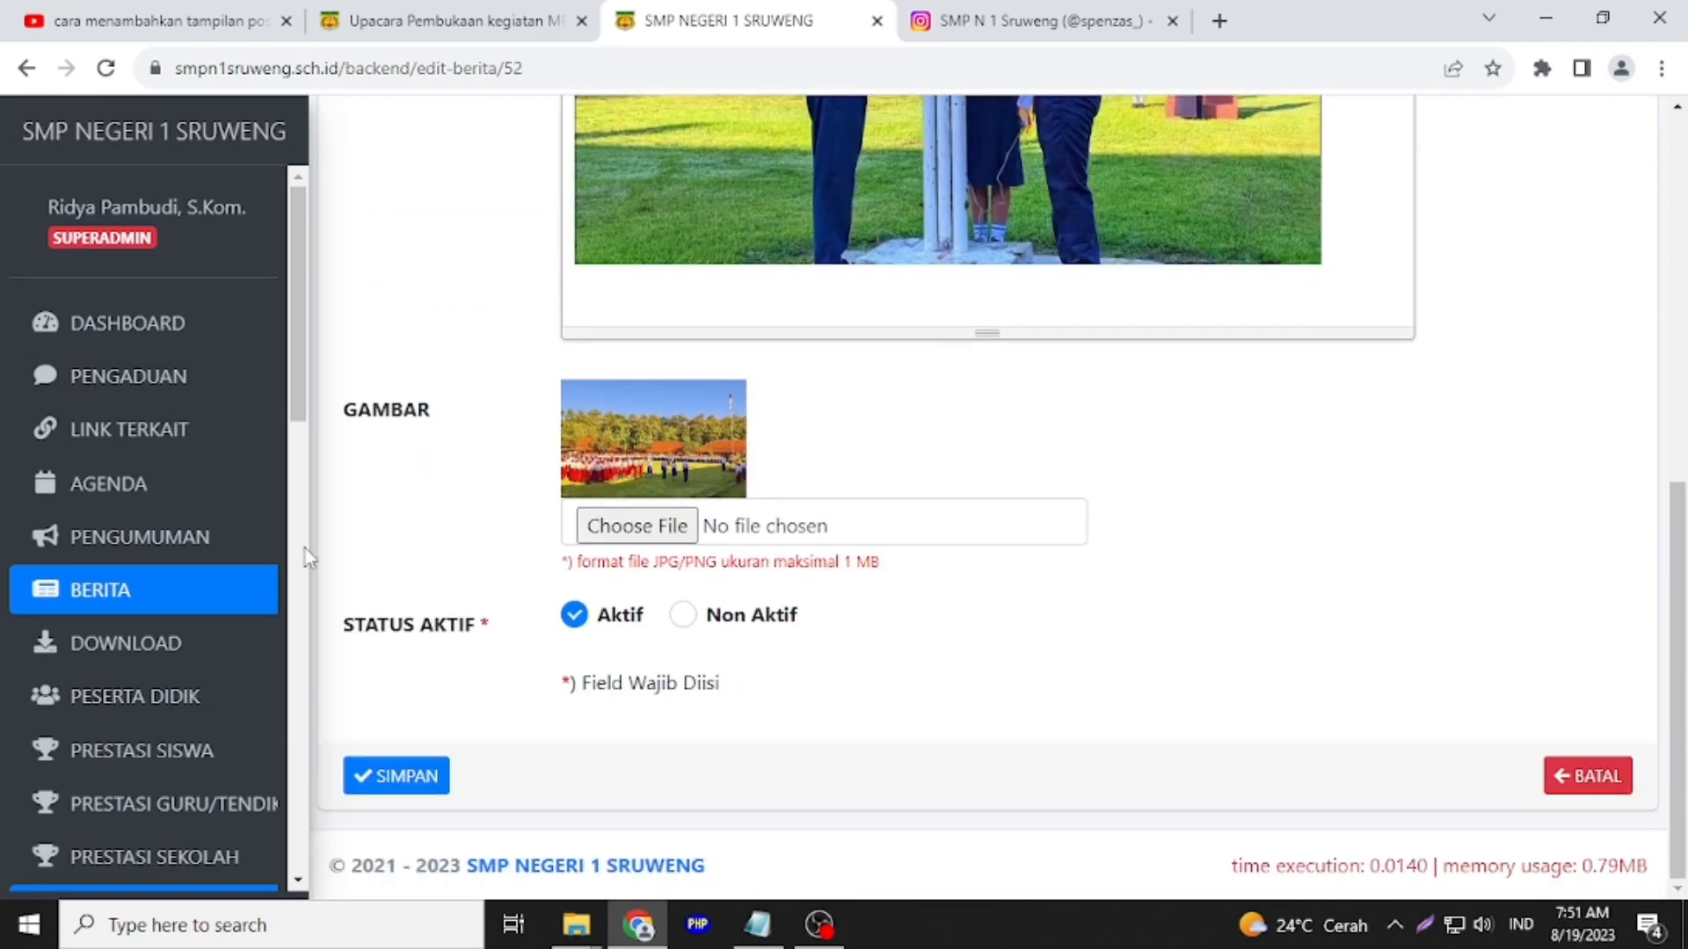
pyautogui.click(422, 778)
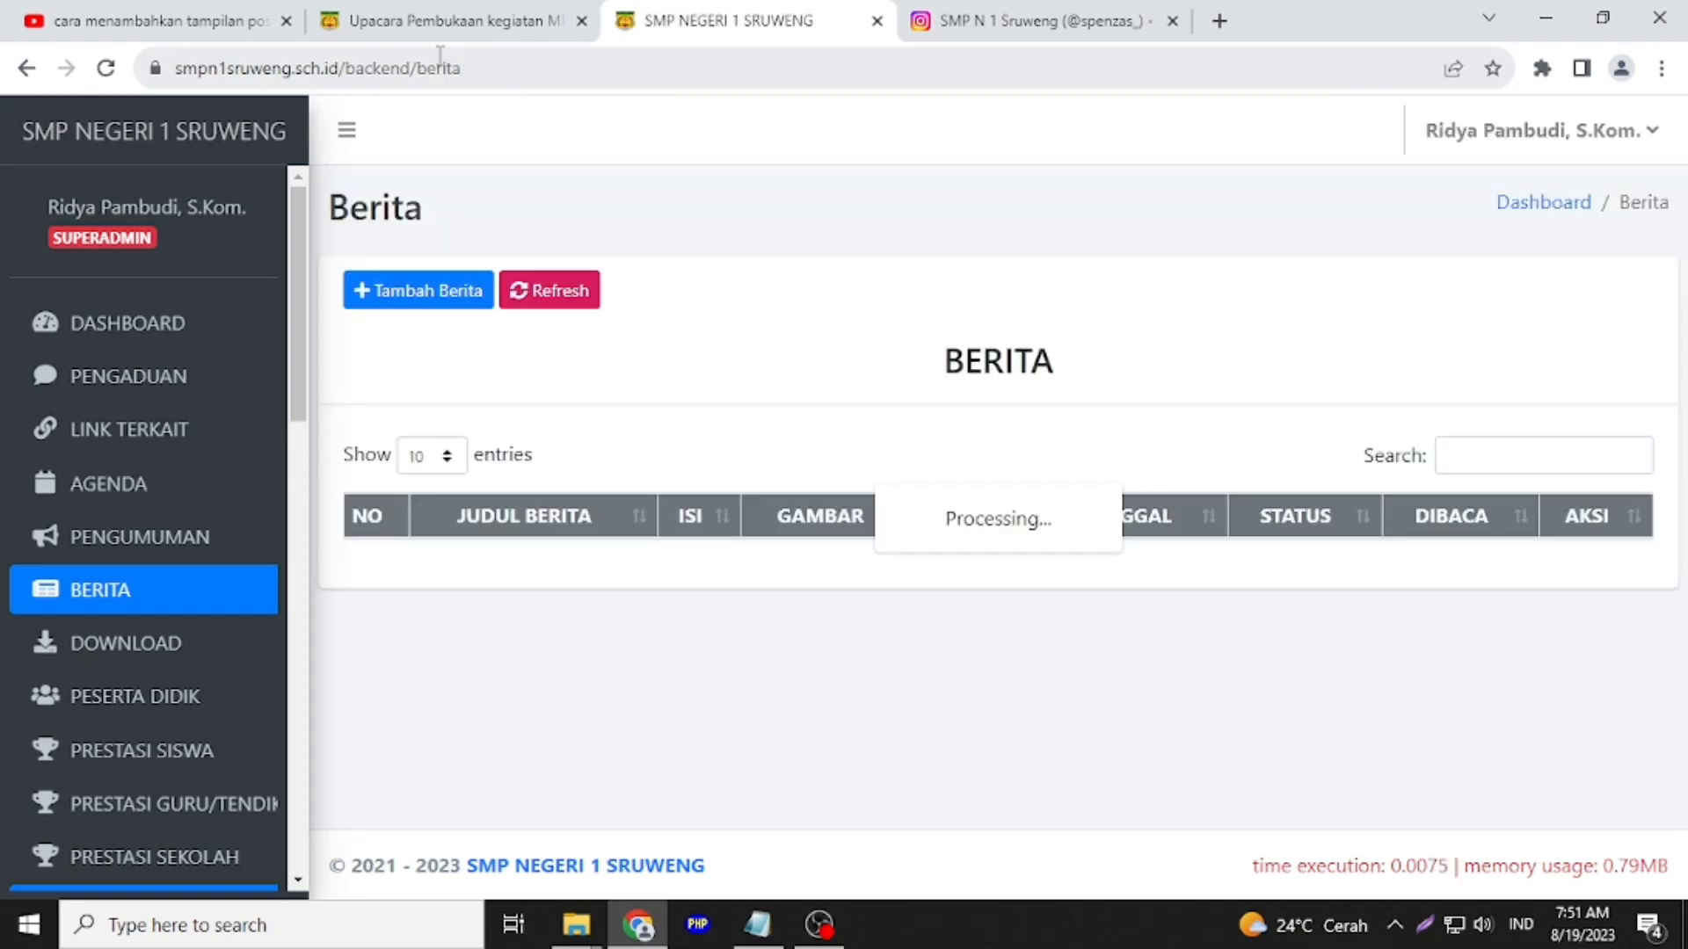
# Reload the public MPLS detail page and check whether the photo inserted in the body is displayed
pyautogui.click(448, 14)
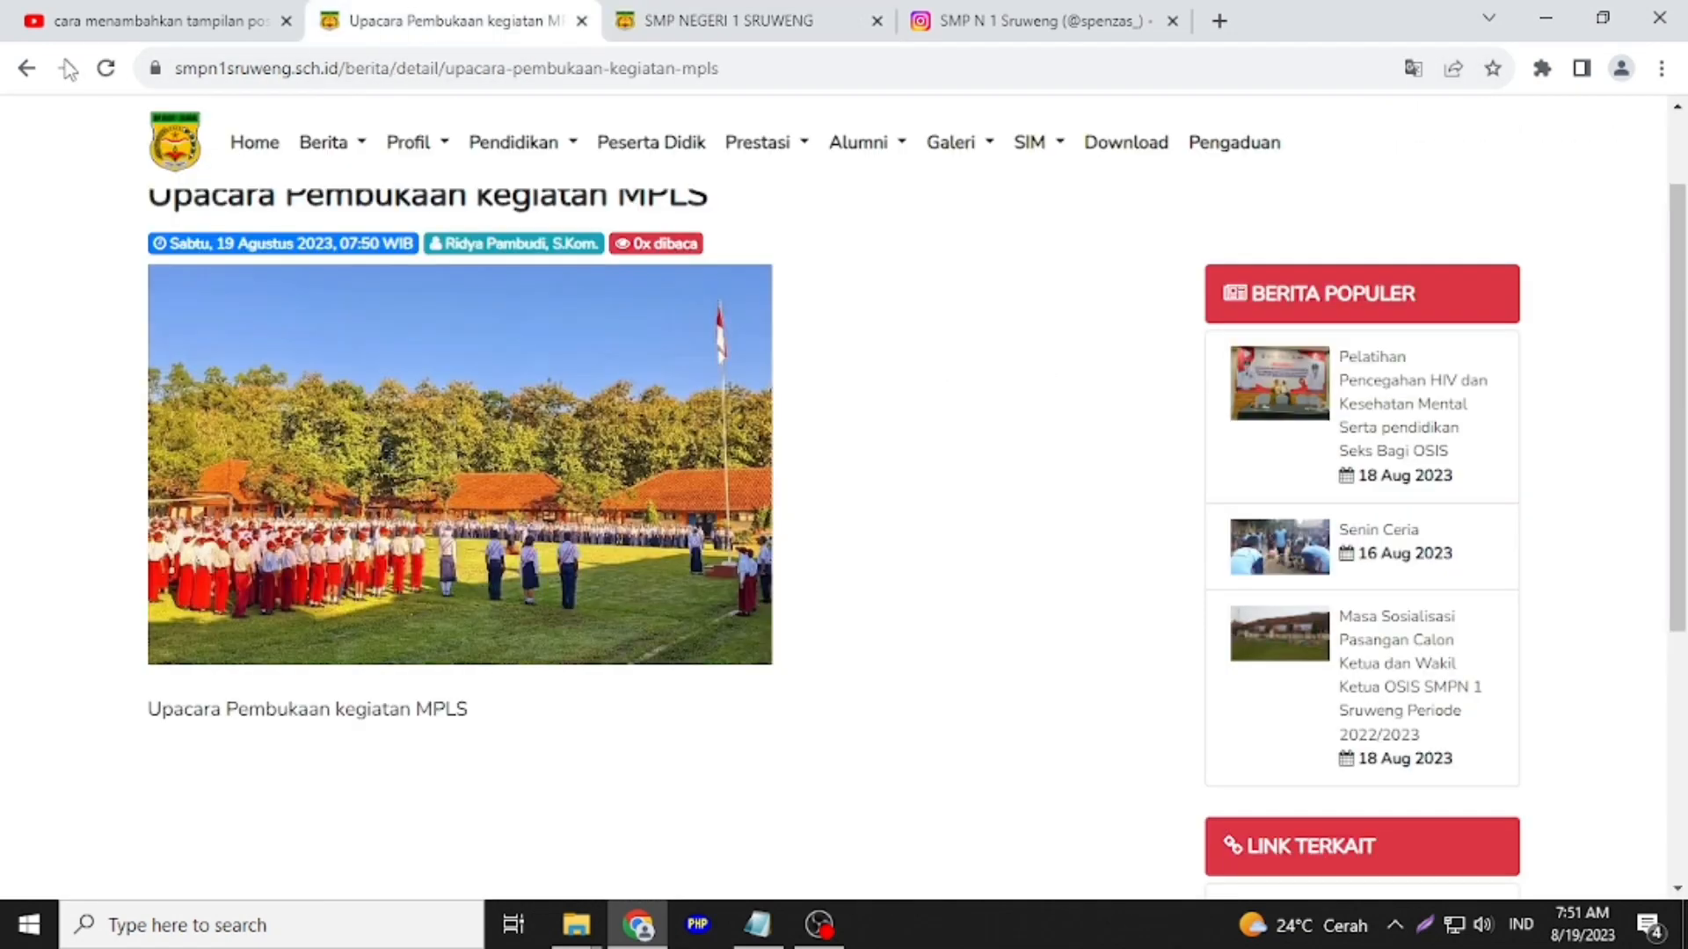
pyautogui.click(106, 69)
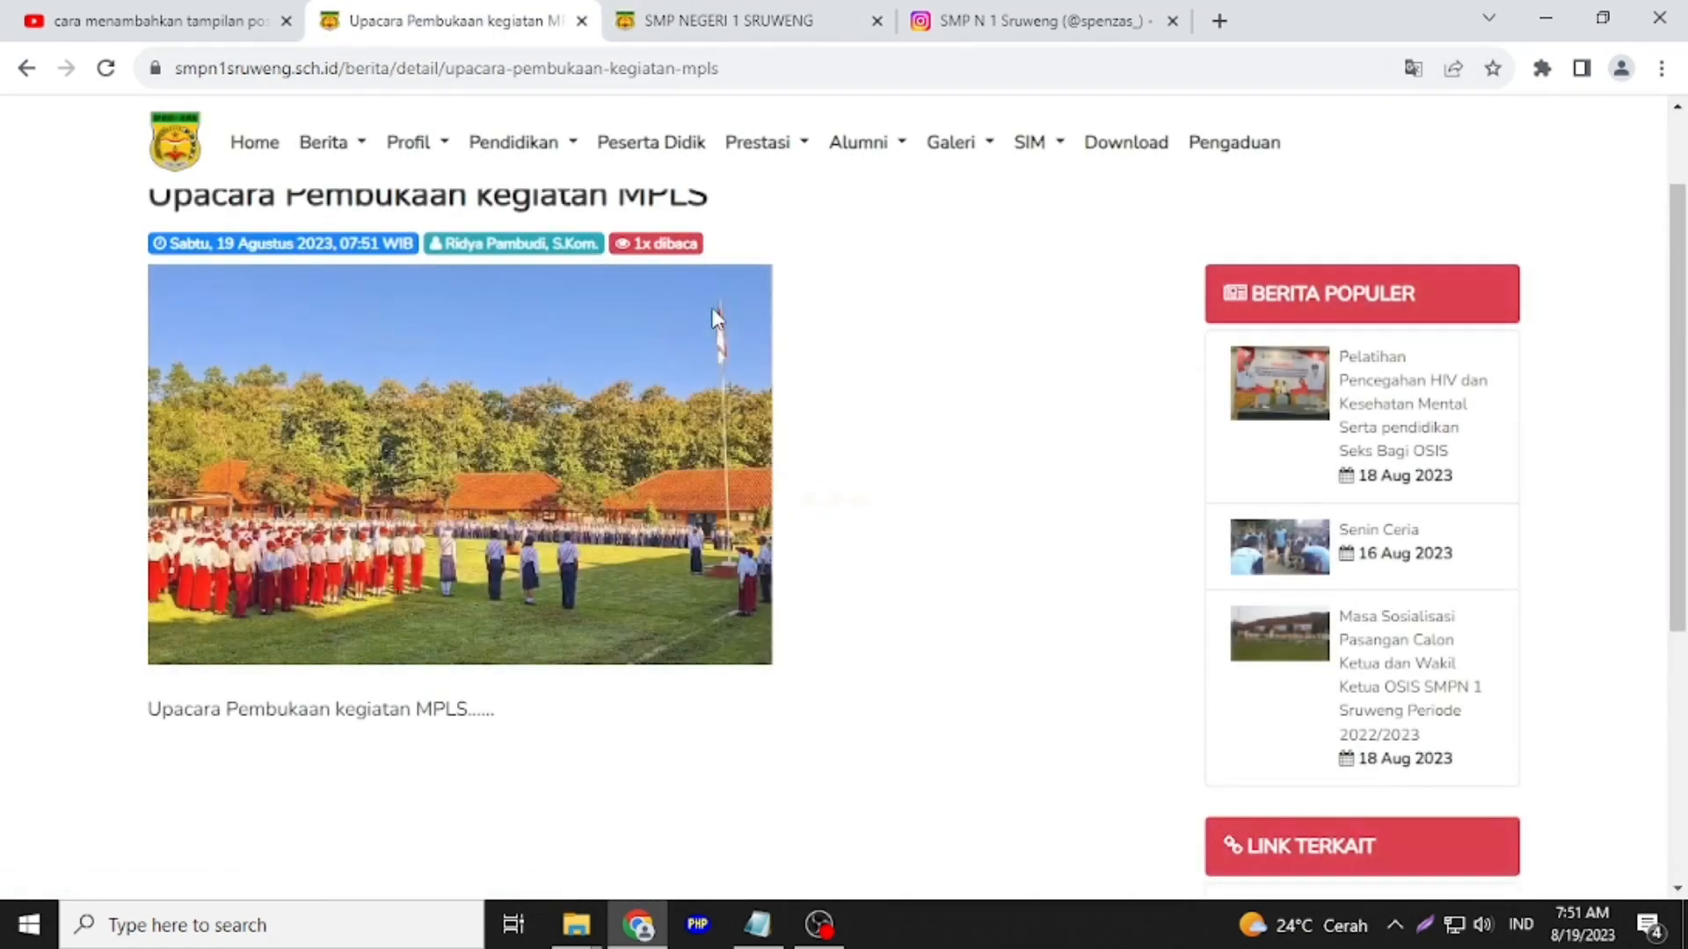
pyautogui.scroll(-4, 716, 321)
pyautogui.scroll(6, 714, 320)
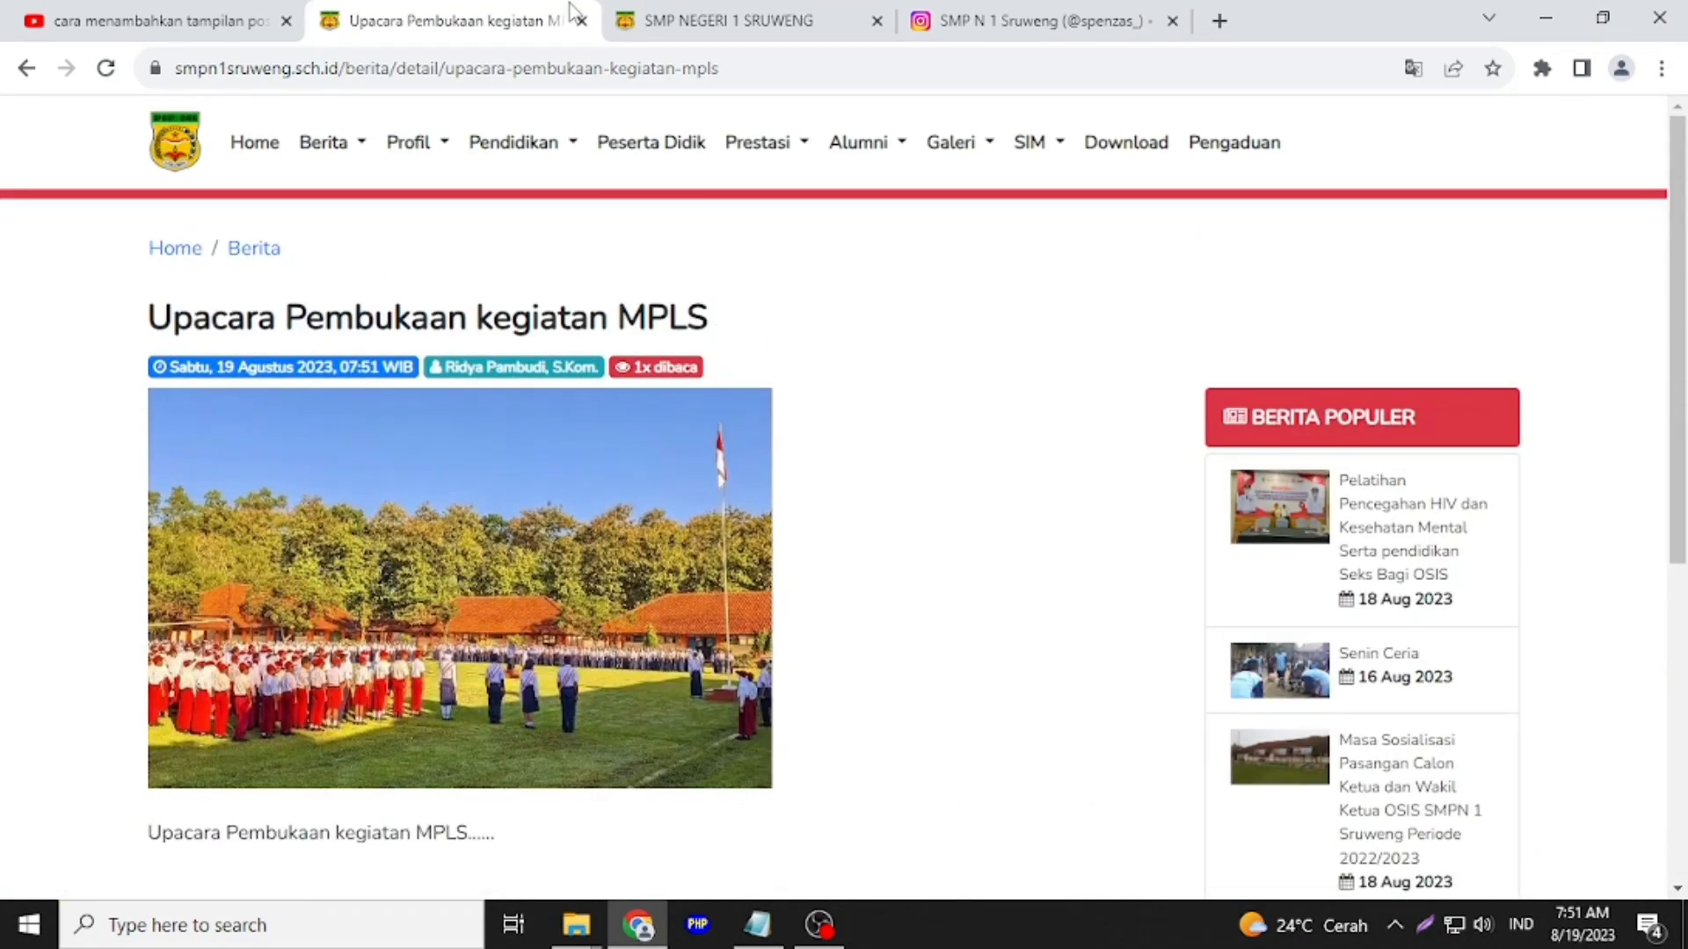
pyautogui.click(724, 19)
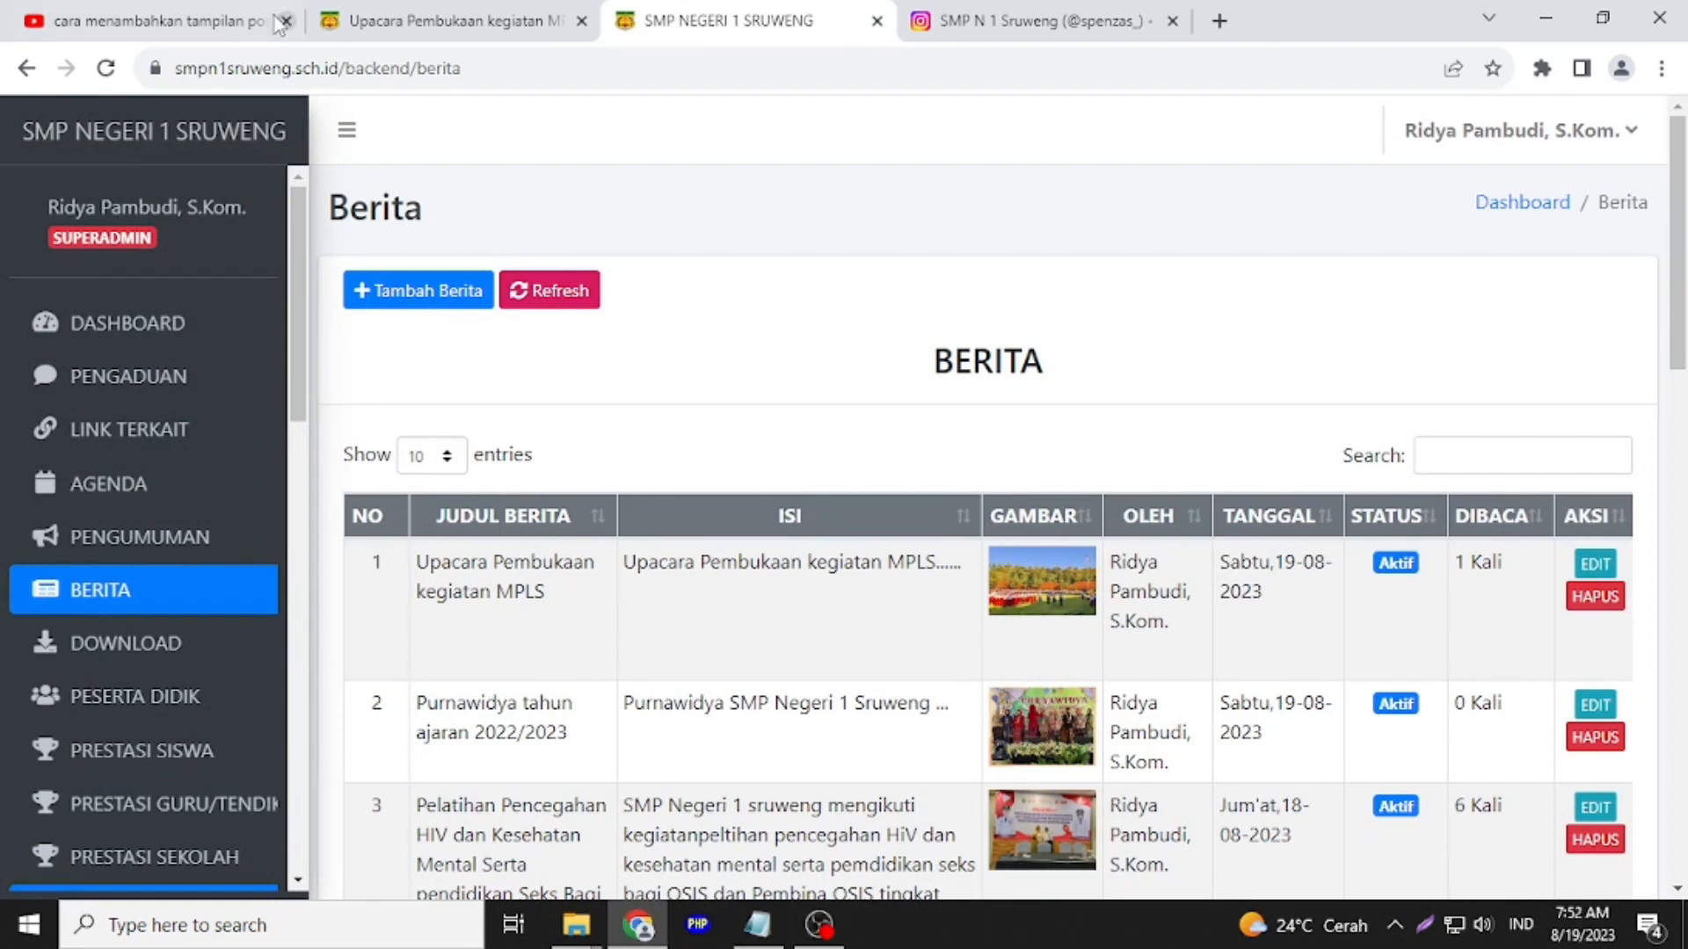
pyautogui.click(352, 20)
pyautogui.click(107, 69)
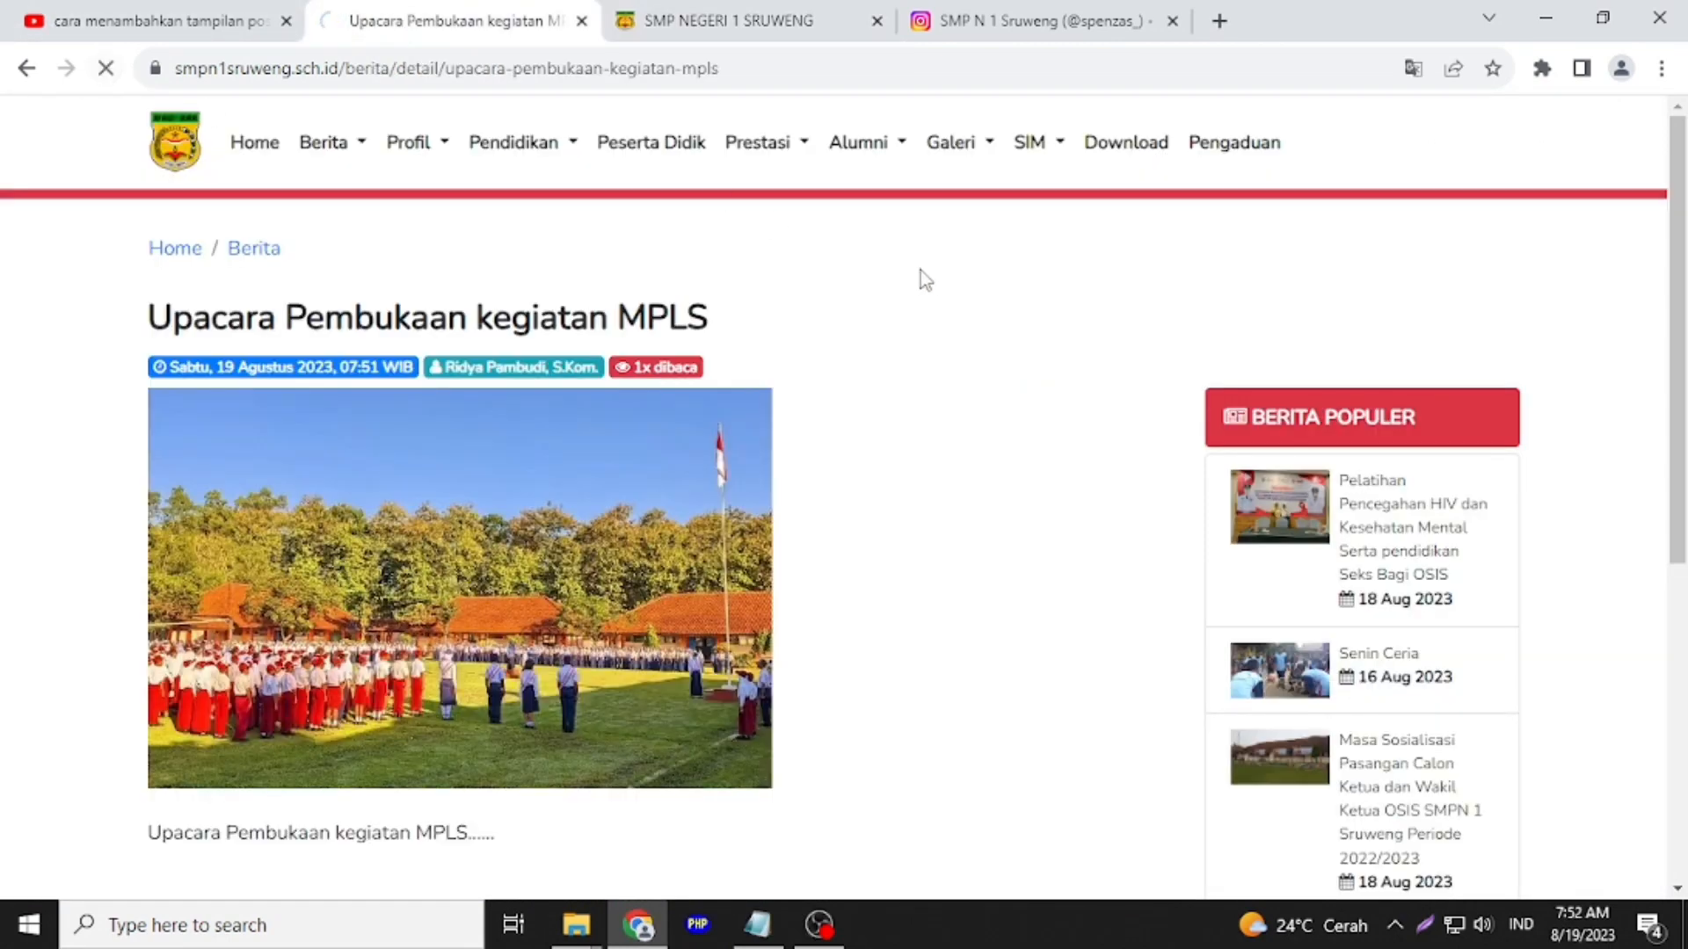
pyautogui.click(754, 20)
pyautogui.click(444, 20)
# Reopen the MPLS news item in the backend edit form and check its body for the inserted photo
pyautogui.click(761, 21)
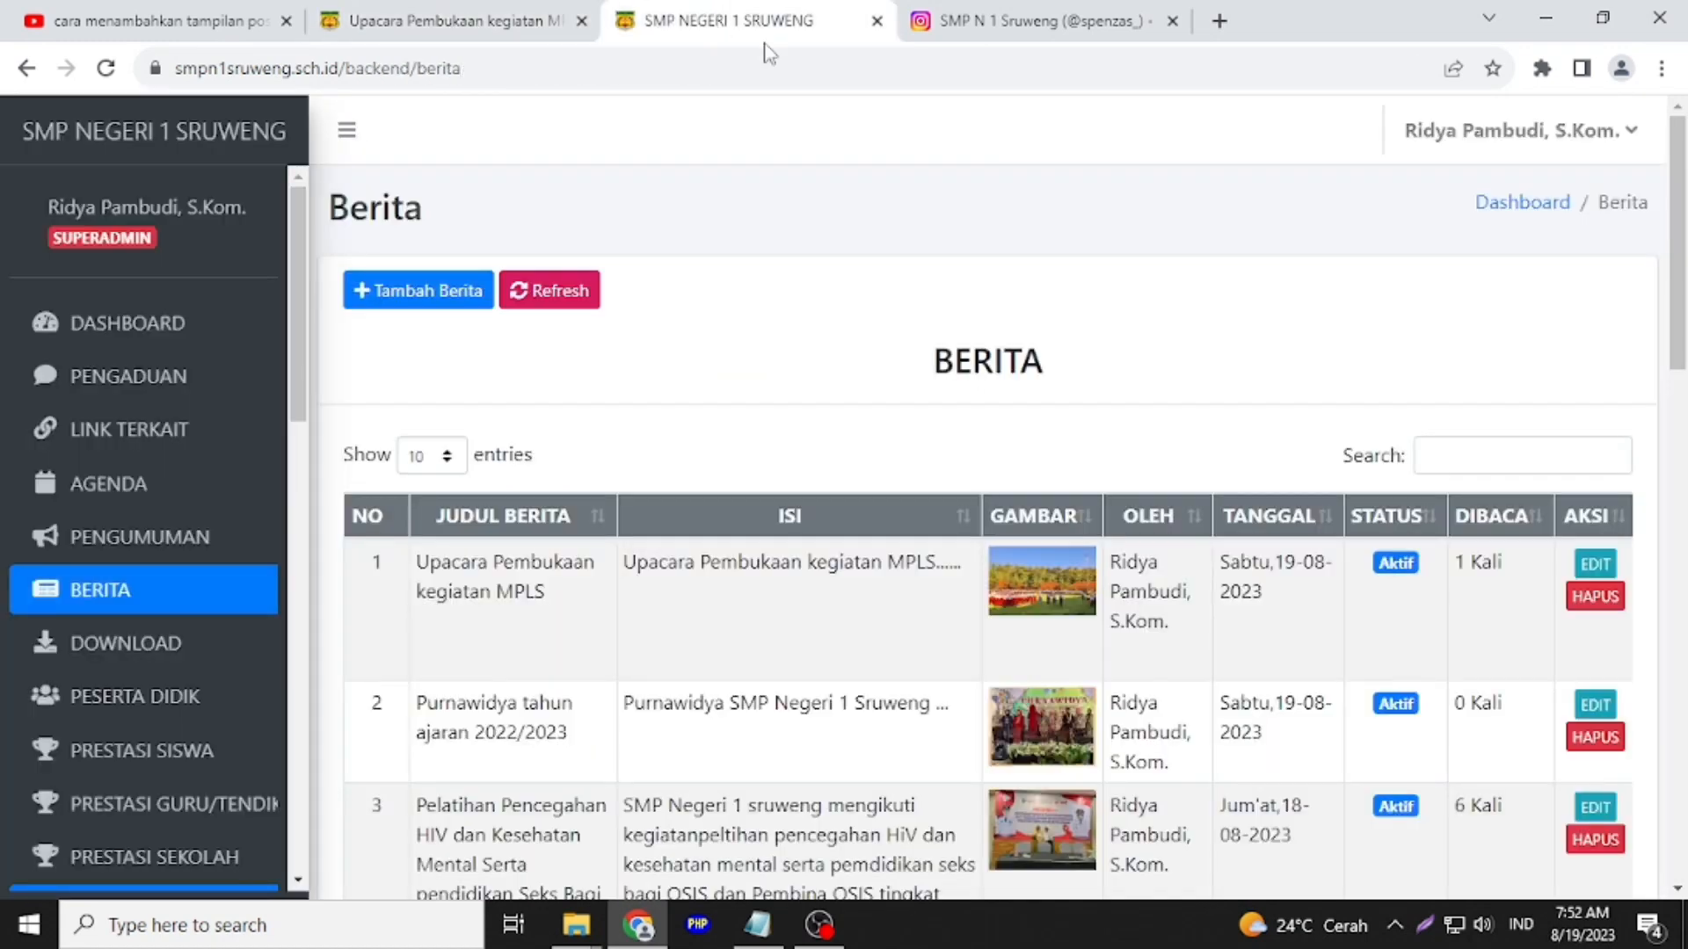
pyautogui.click(1595, 565)
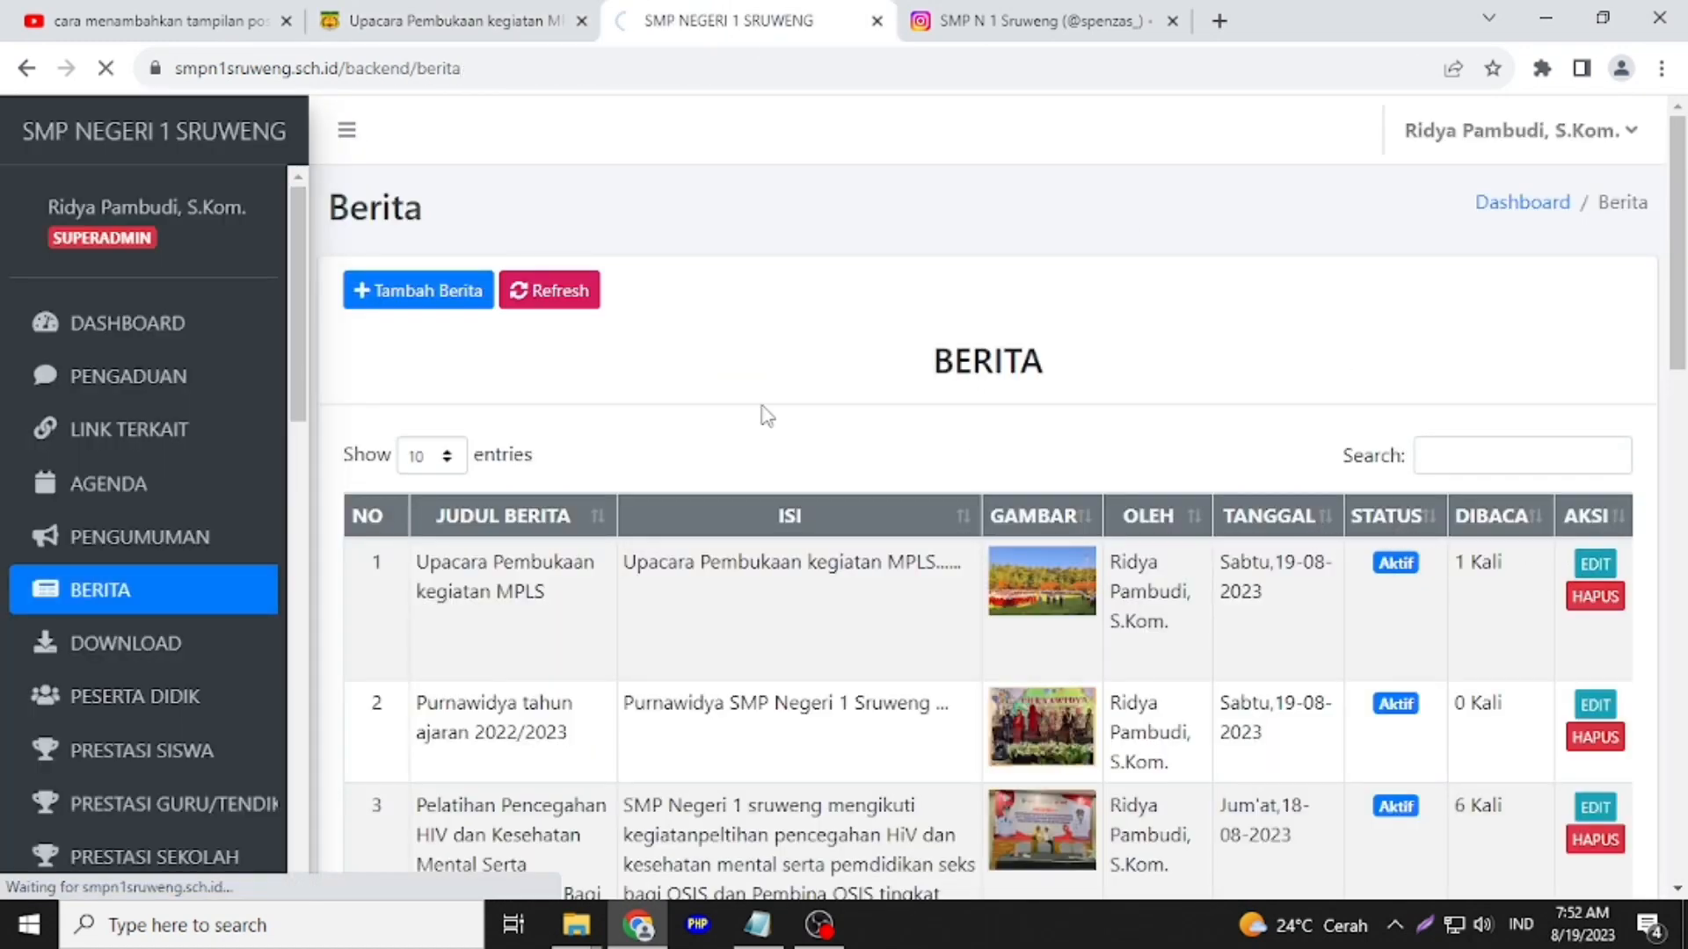
pyautogui.scroll(-1, 633, 456)
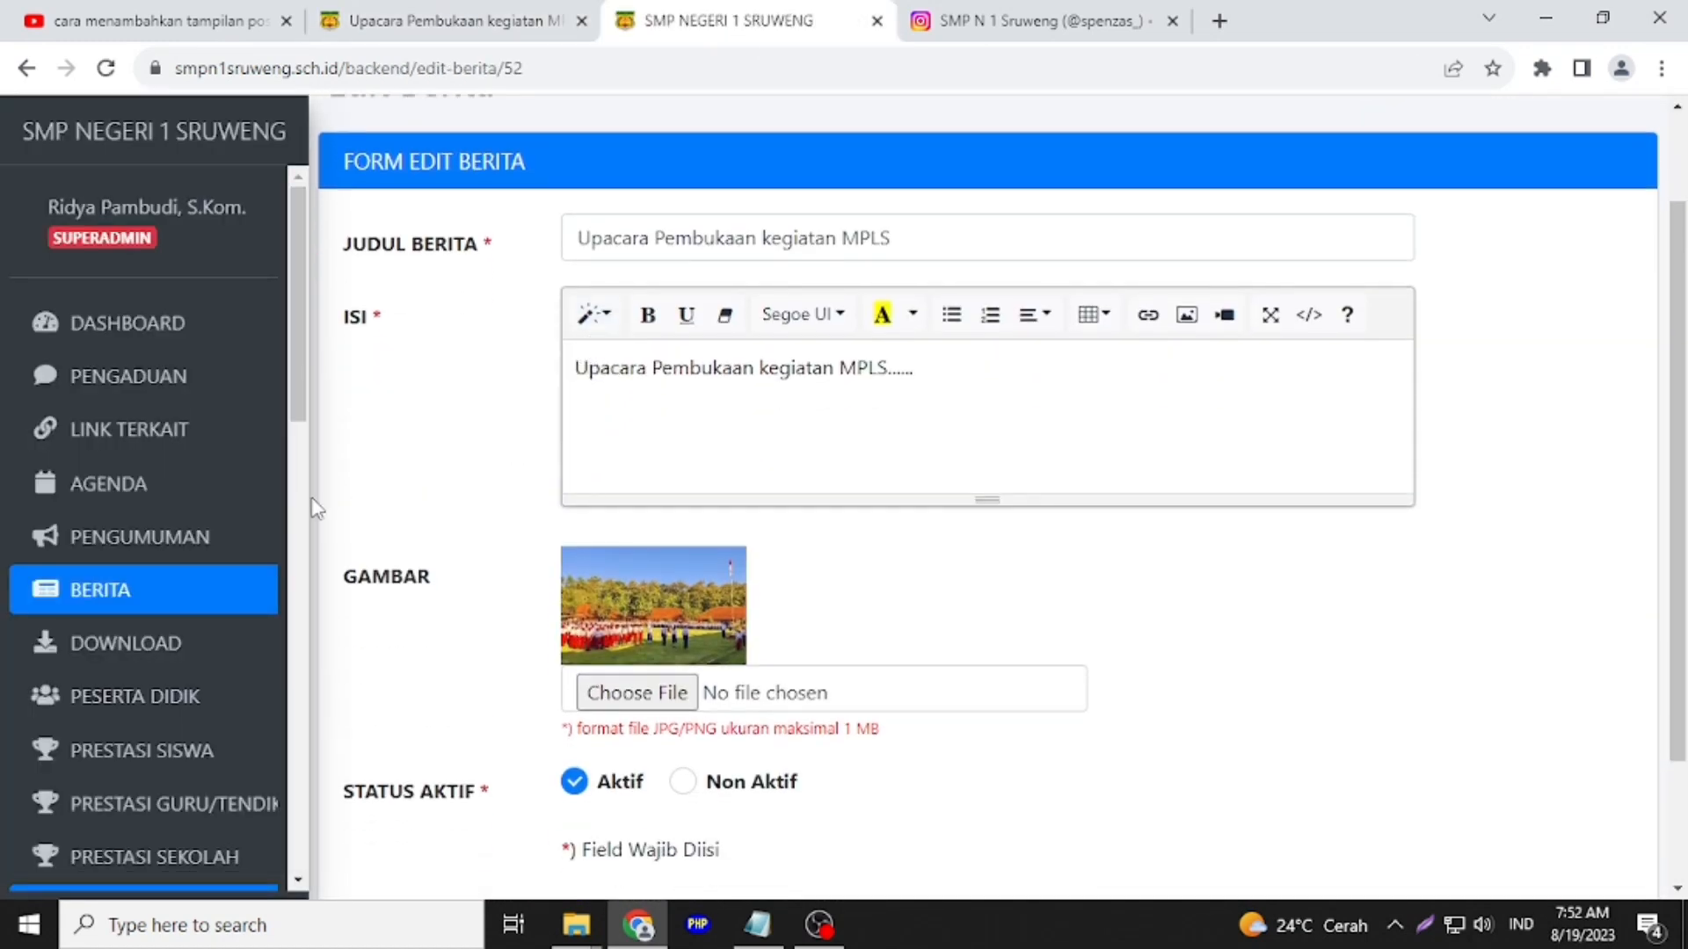
# Add a gallery album named "Kesiswaan" with status Aktif and save it
pyautogui.moveTo(304, 352); pyautogui.dragTo(283, 779)
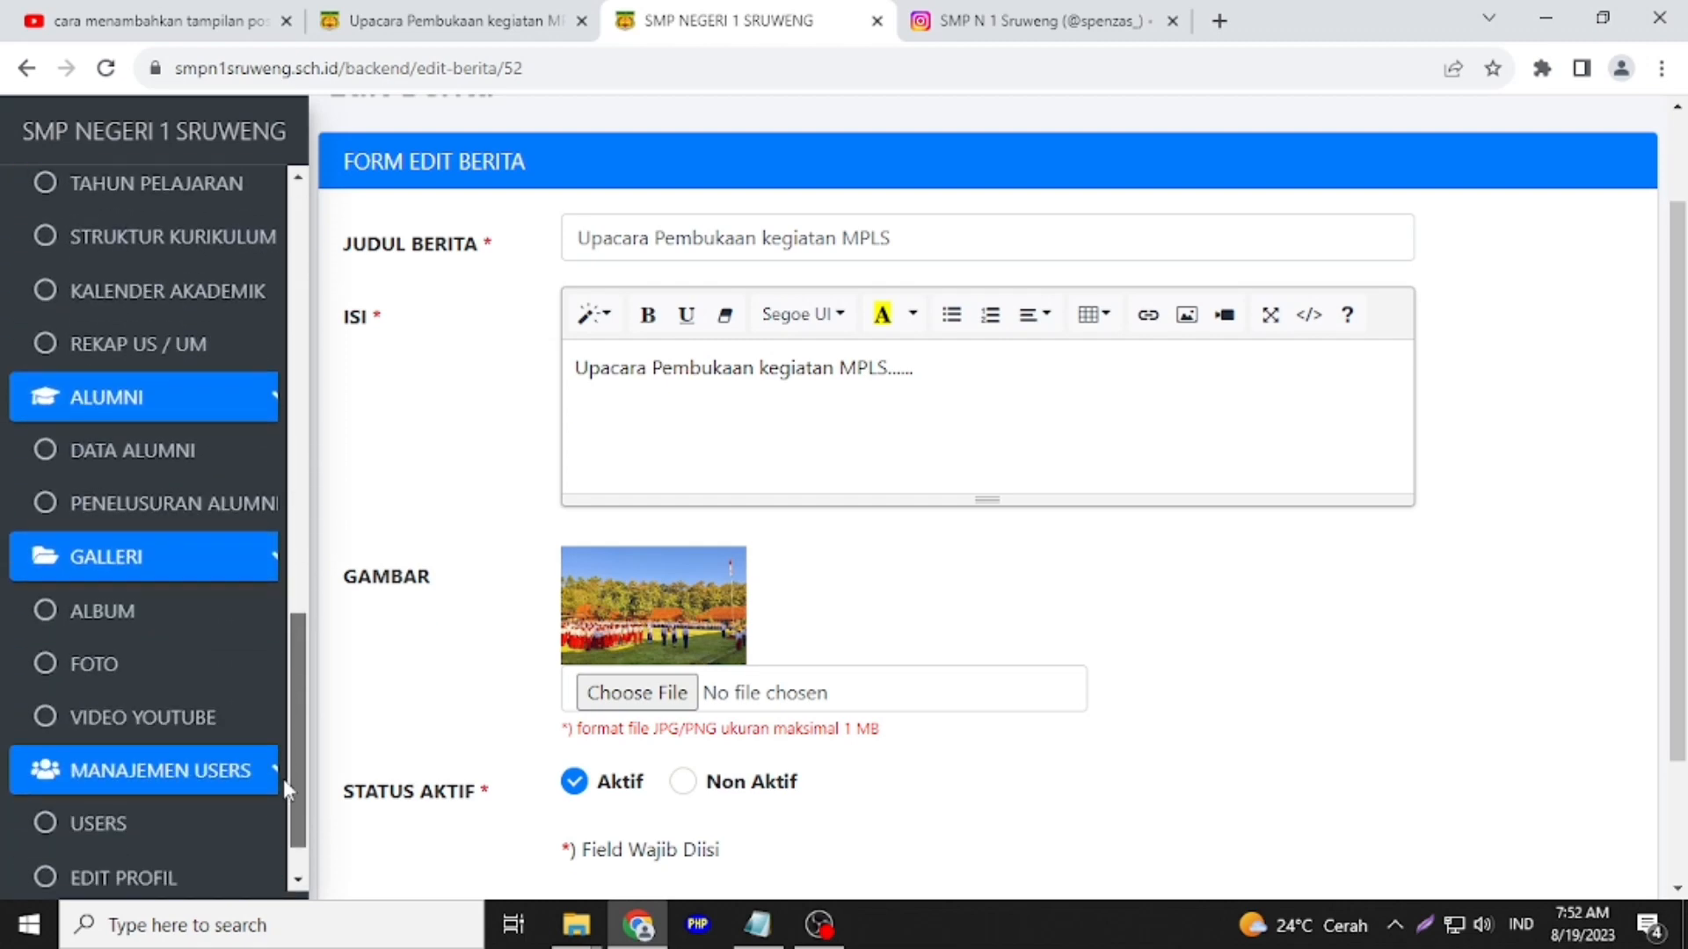
pyautogui.click(117, 614)
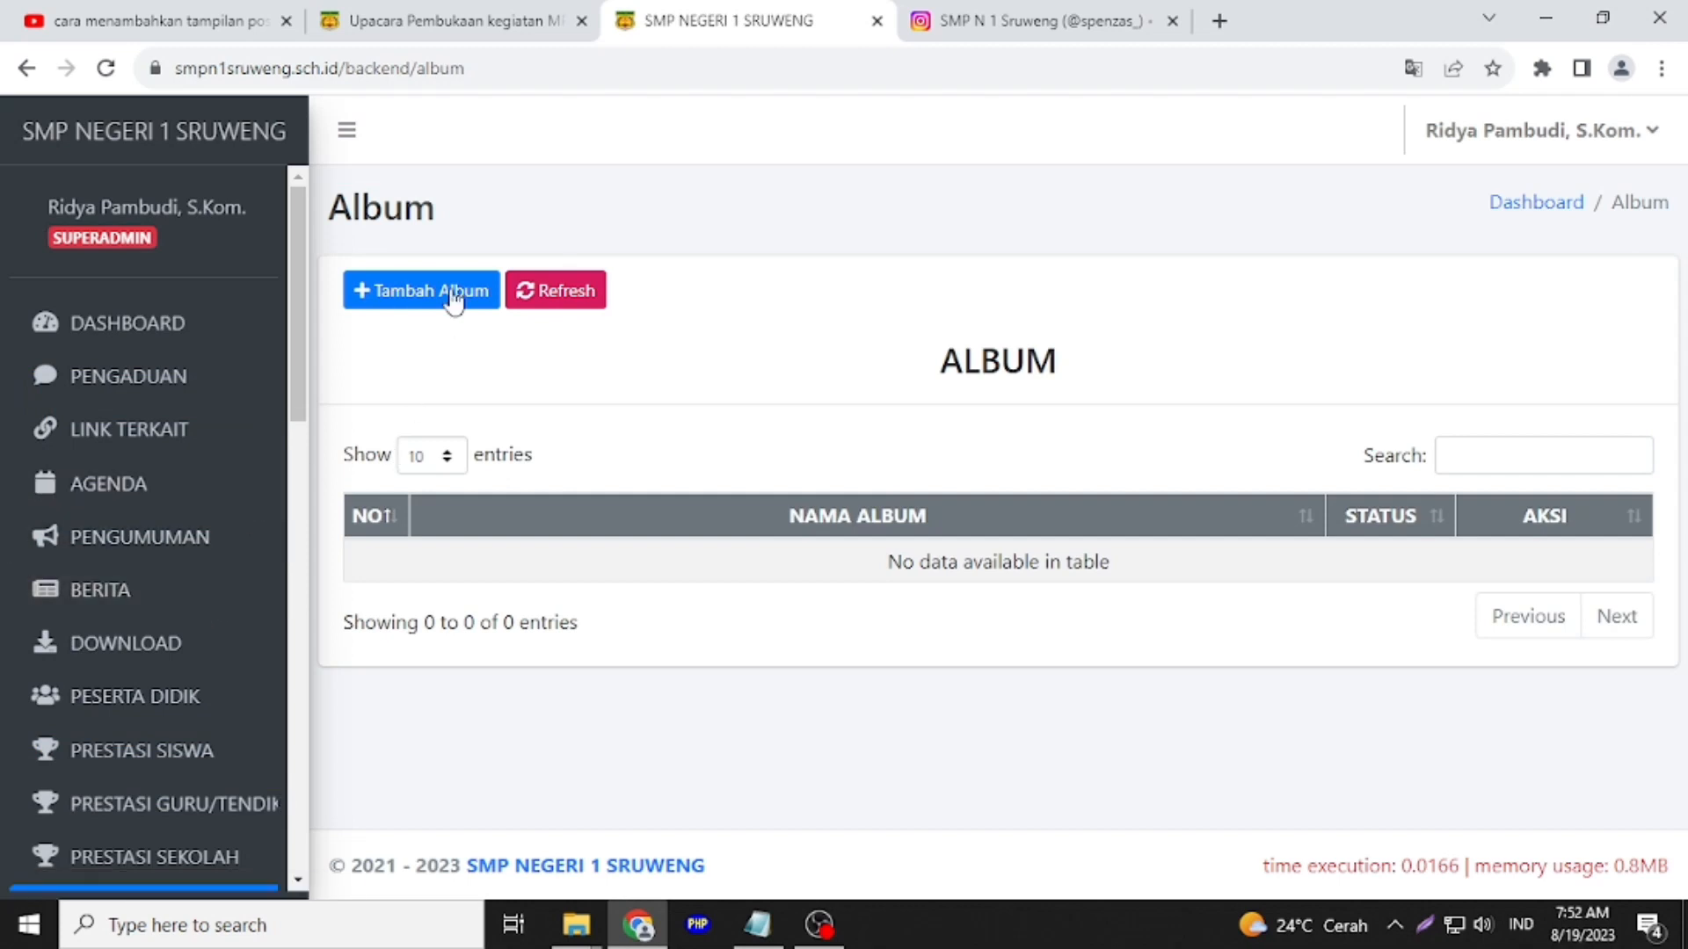
pyautogui.click(424, 301)
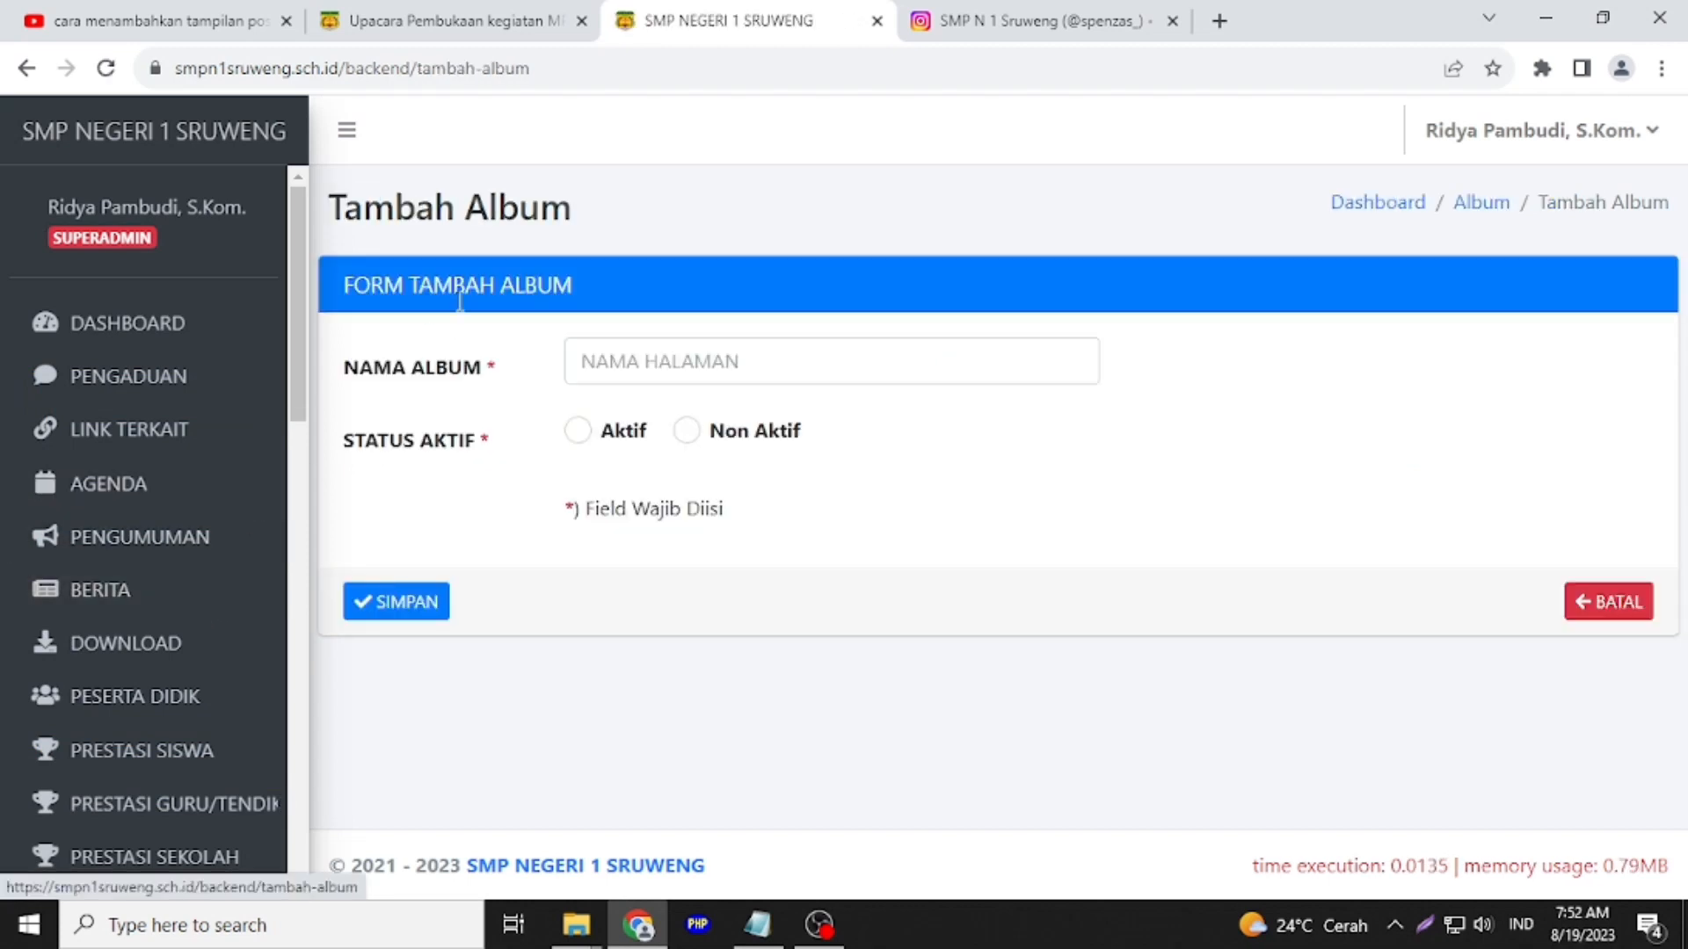
pyautogui.click(628, 363)
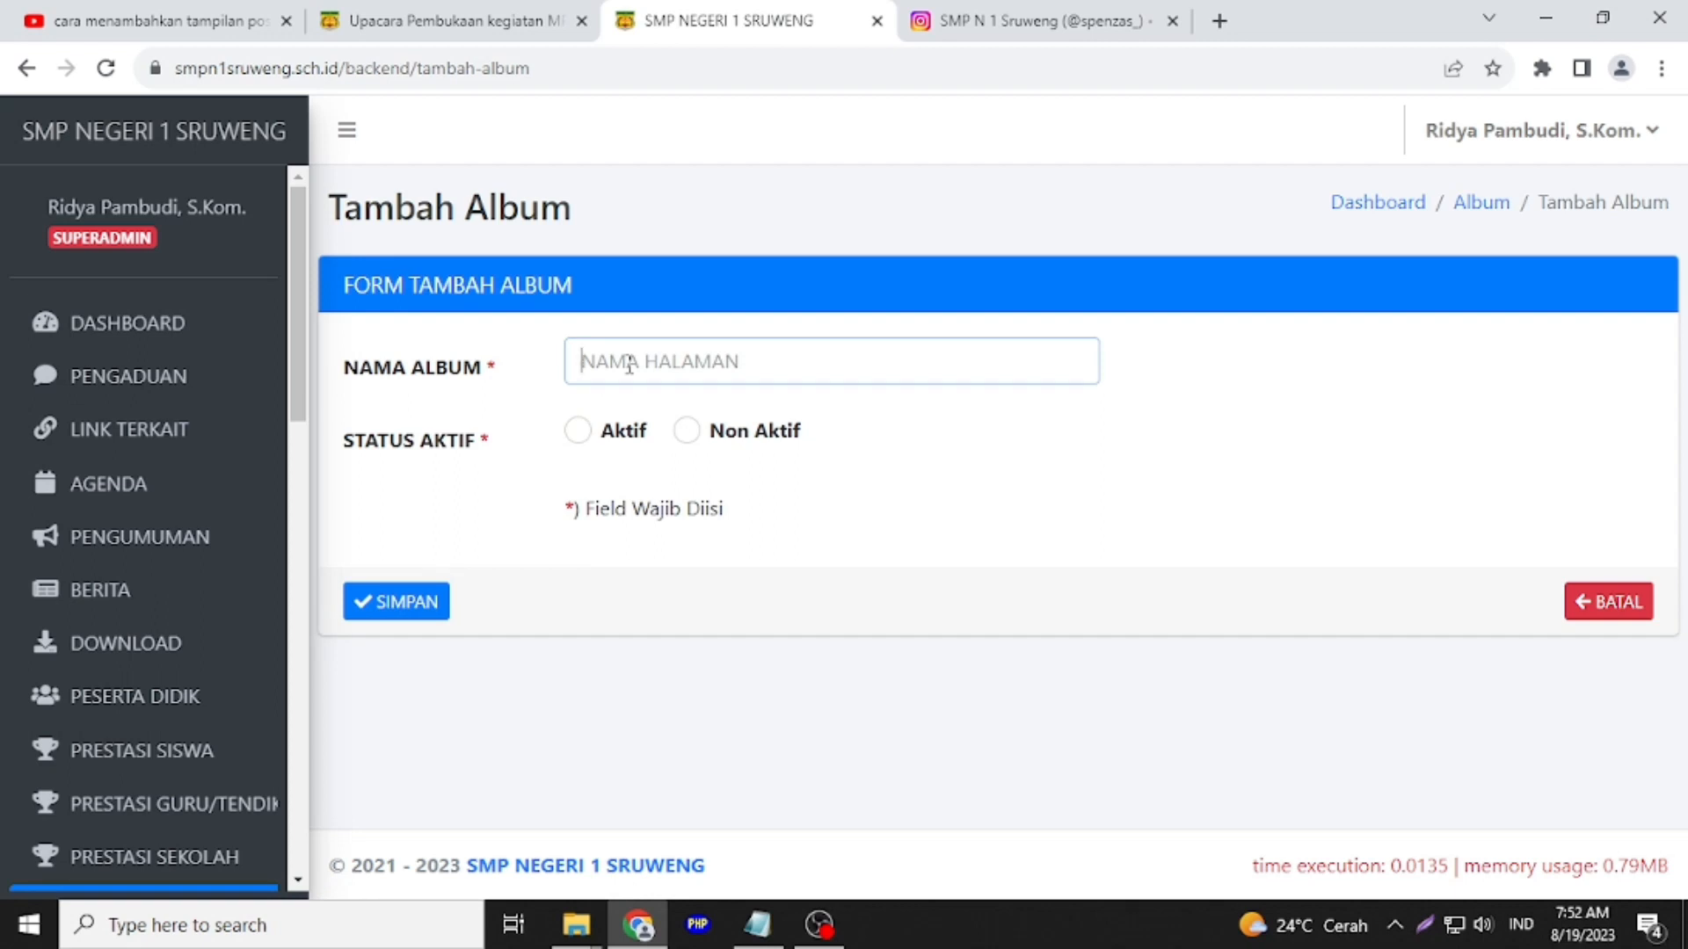
pyautogui.write('Kesiswaan')
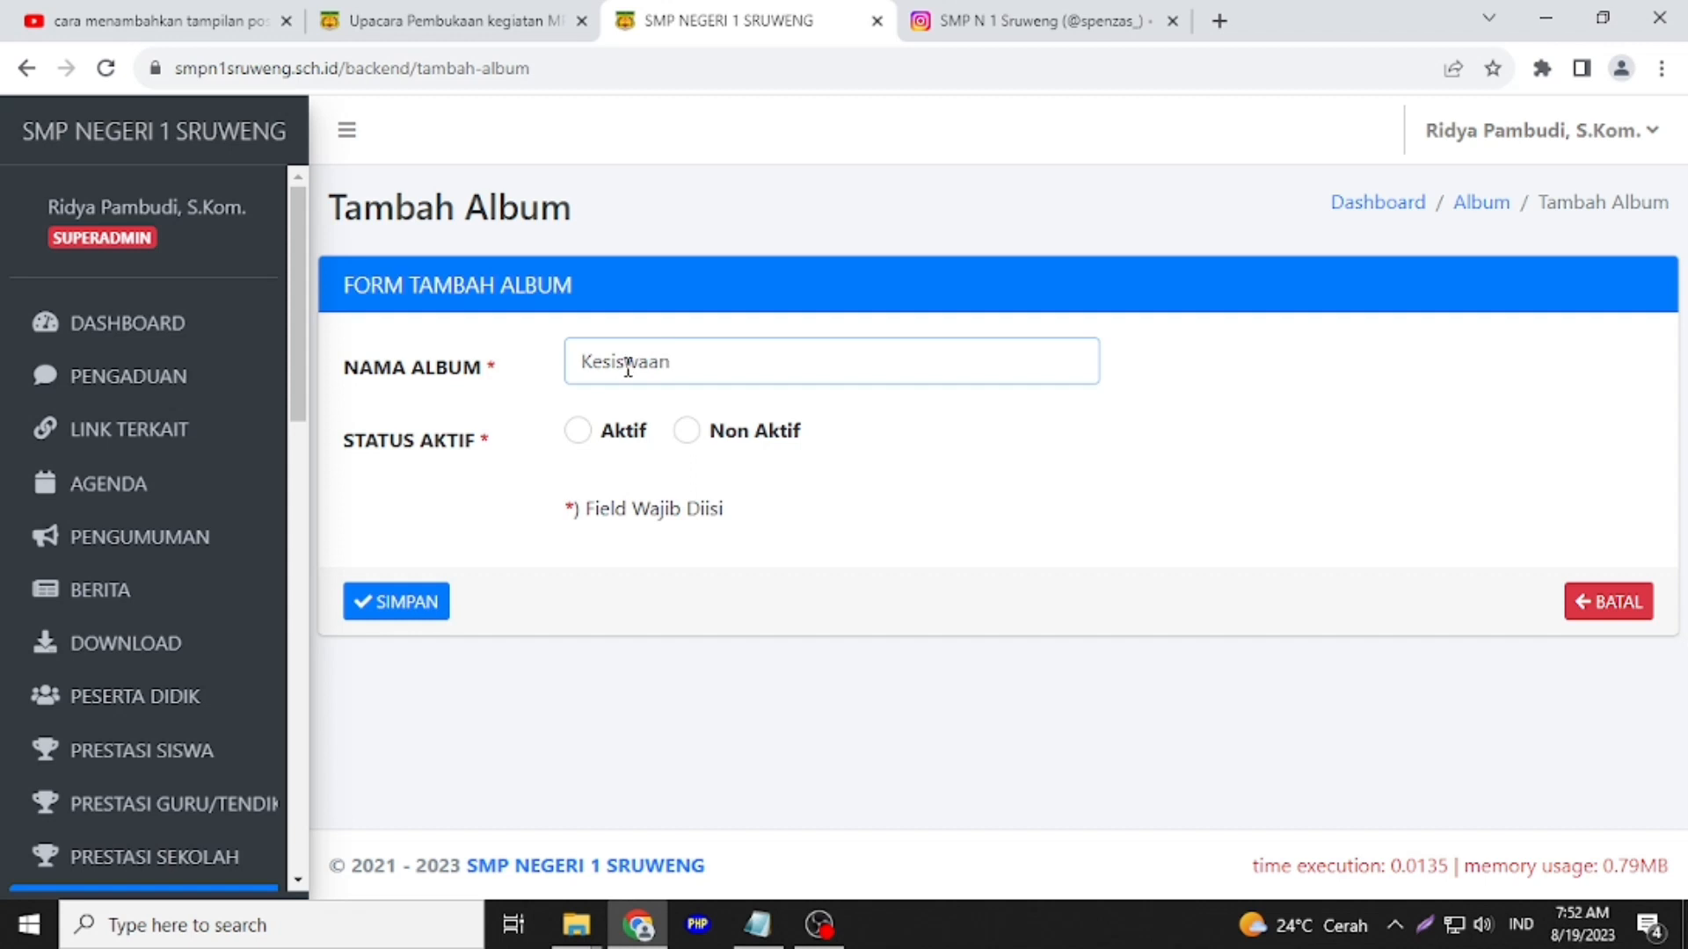
pyautogui.click(577, 430)
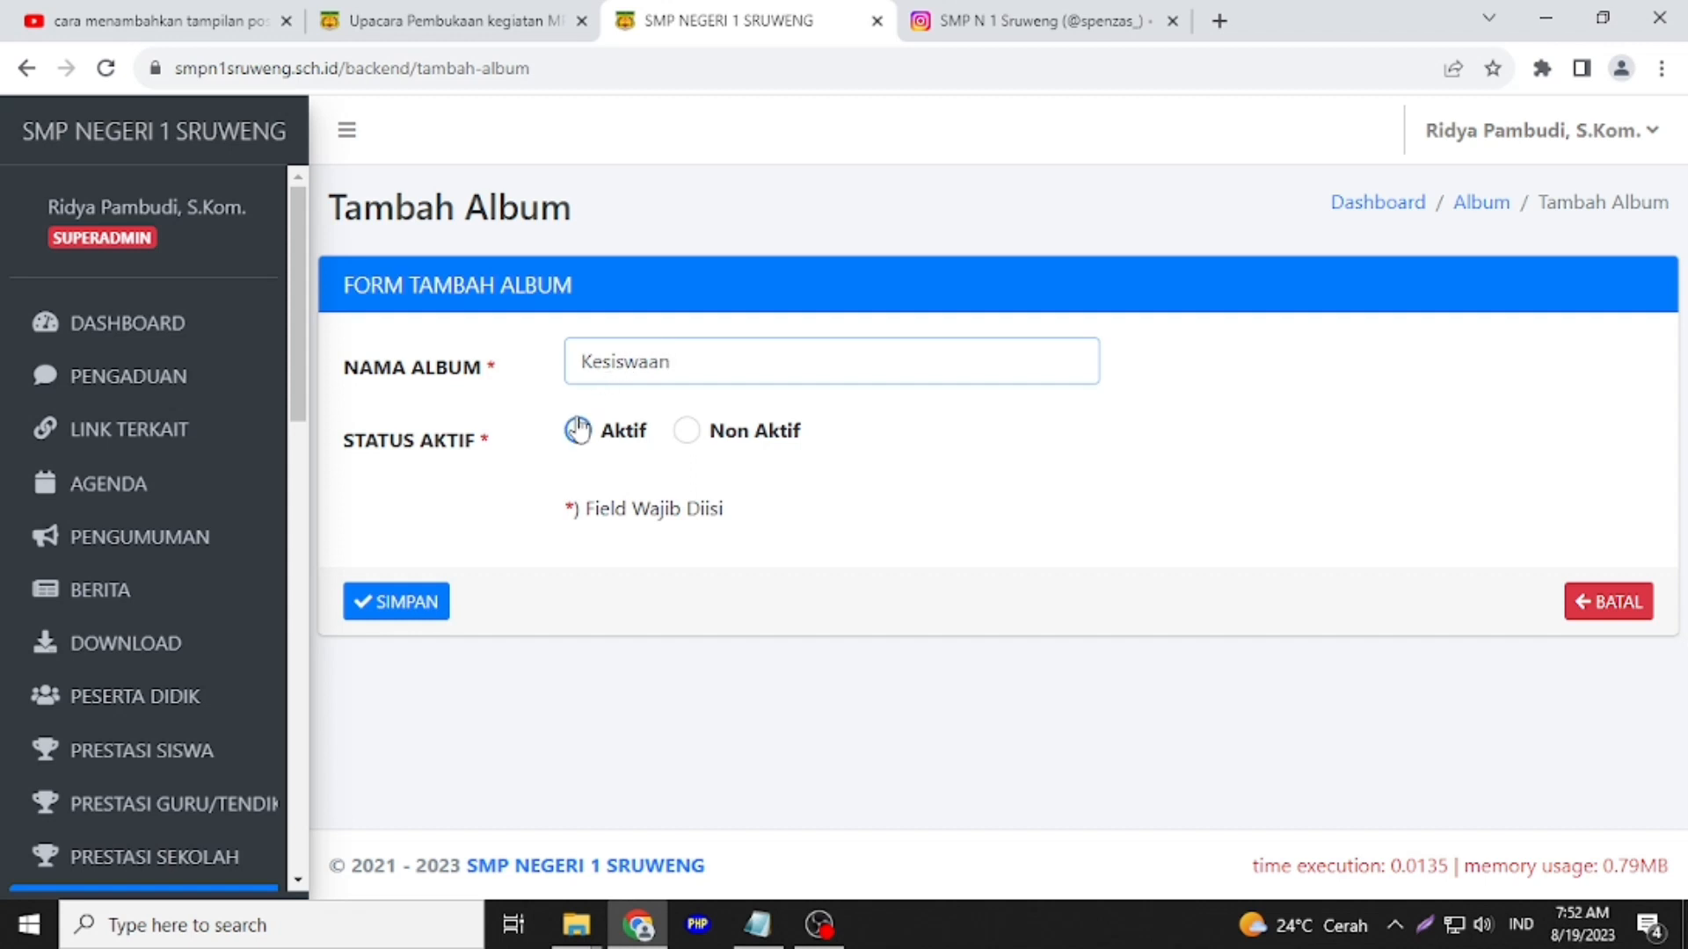
pyautogui.click(424, 602)
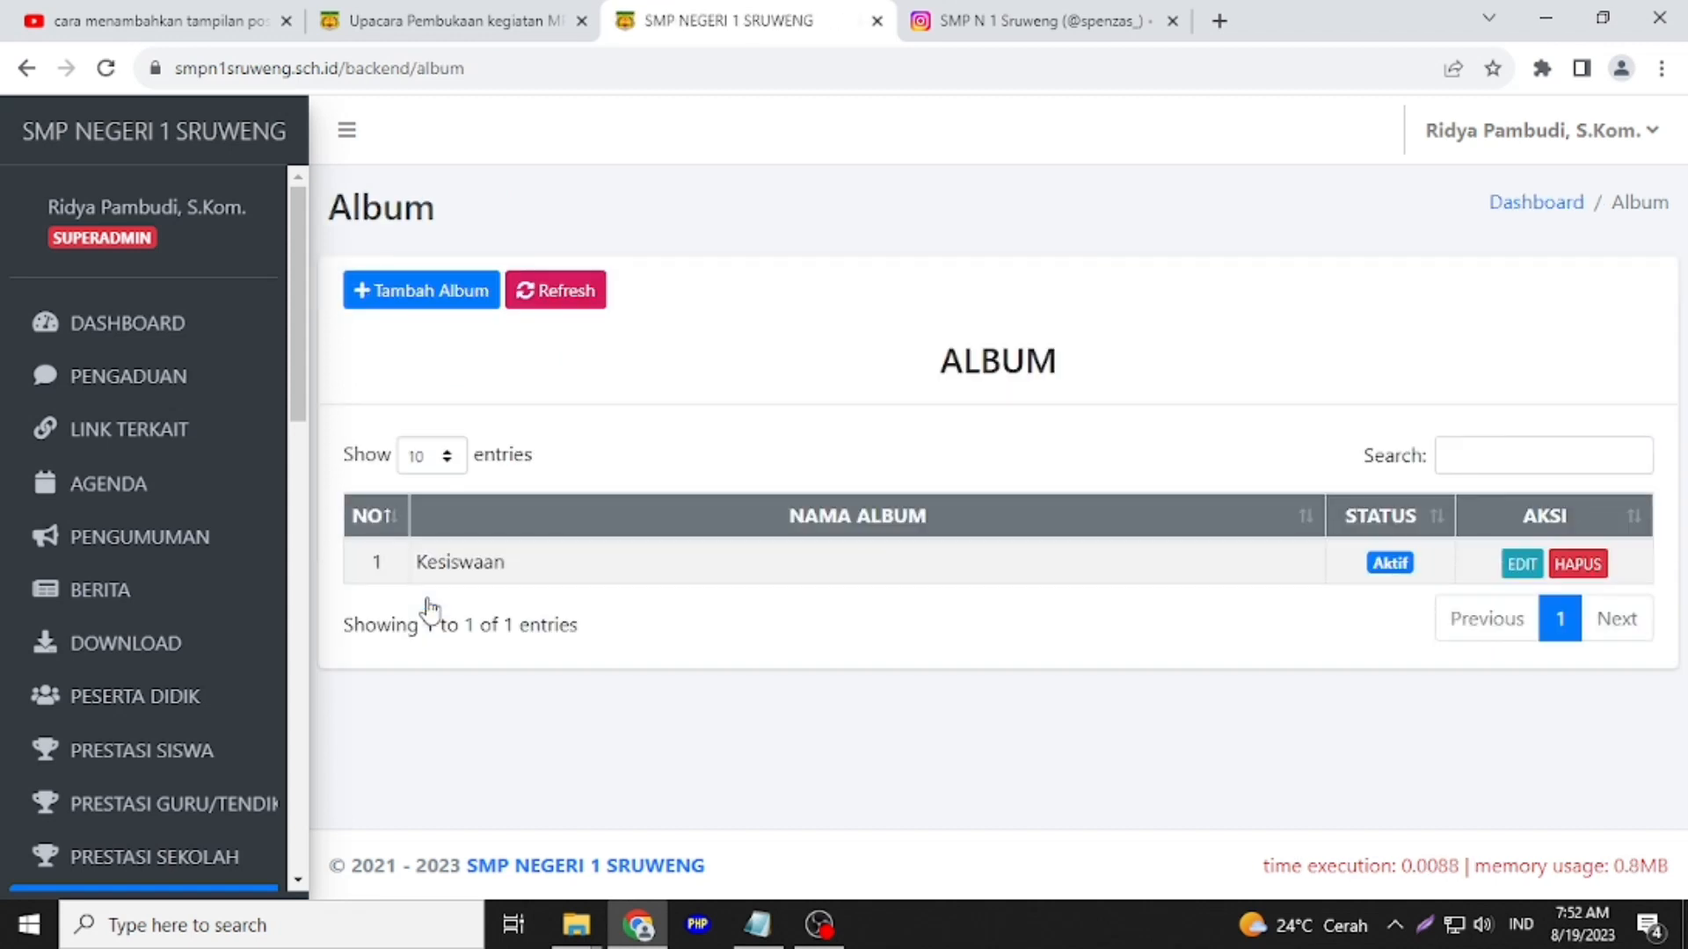
pyautogui.scroll(-3, 177, 614)
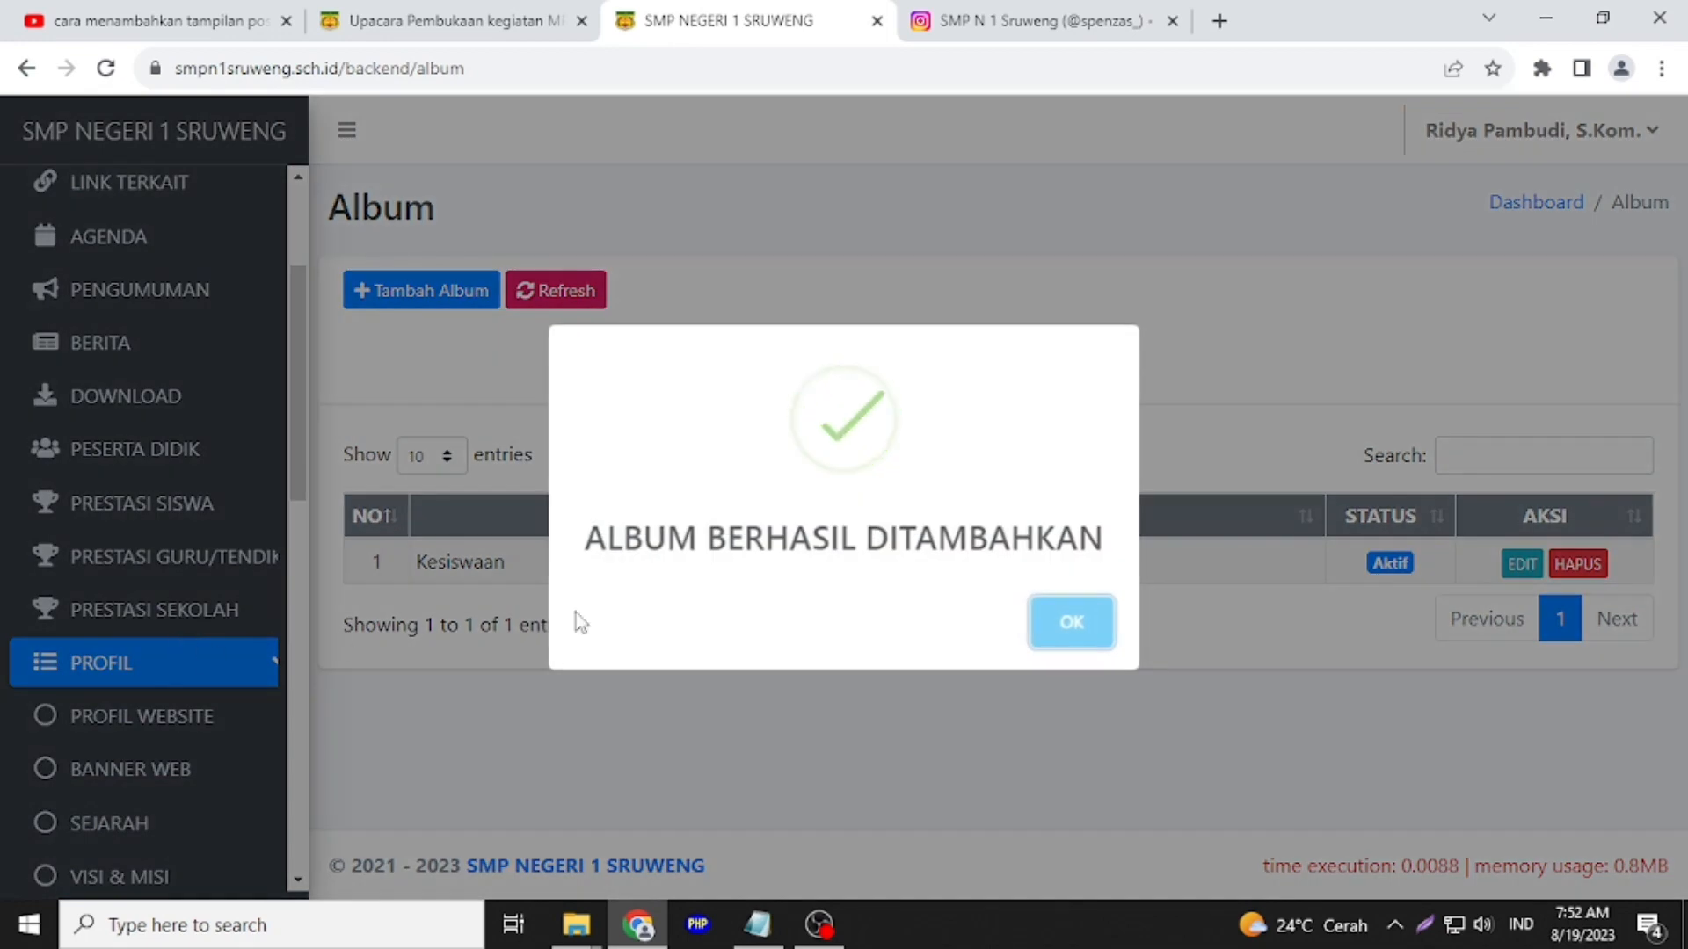
pyautogui.click(1071, 624)
# Upload the photo mpls2.jpg to the Kesiswaan album on the gallery's Foto page
pyautogui.scroll(-3, 211, 703)
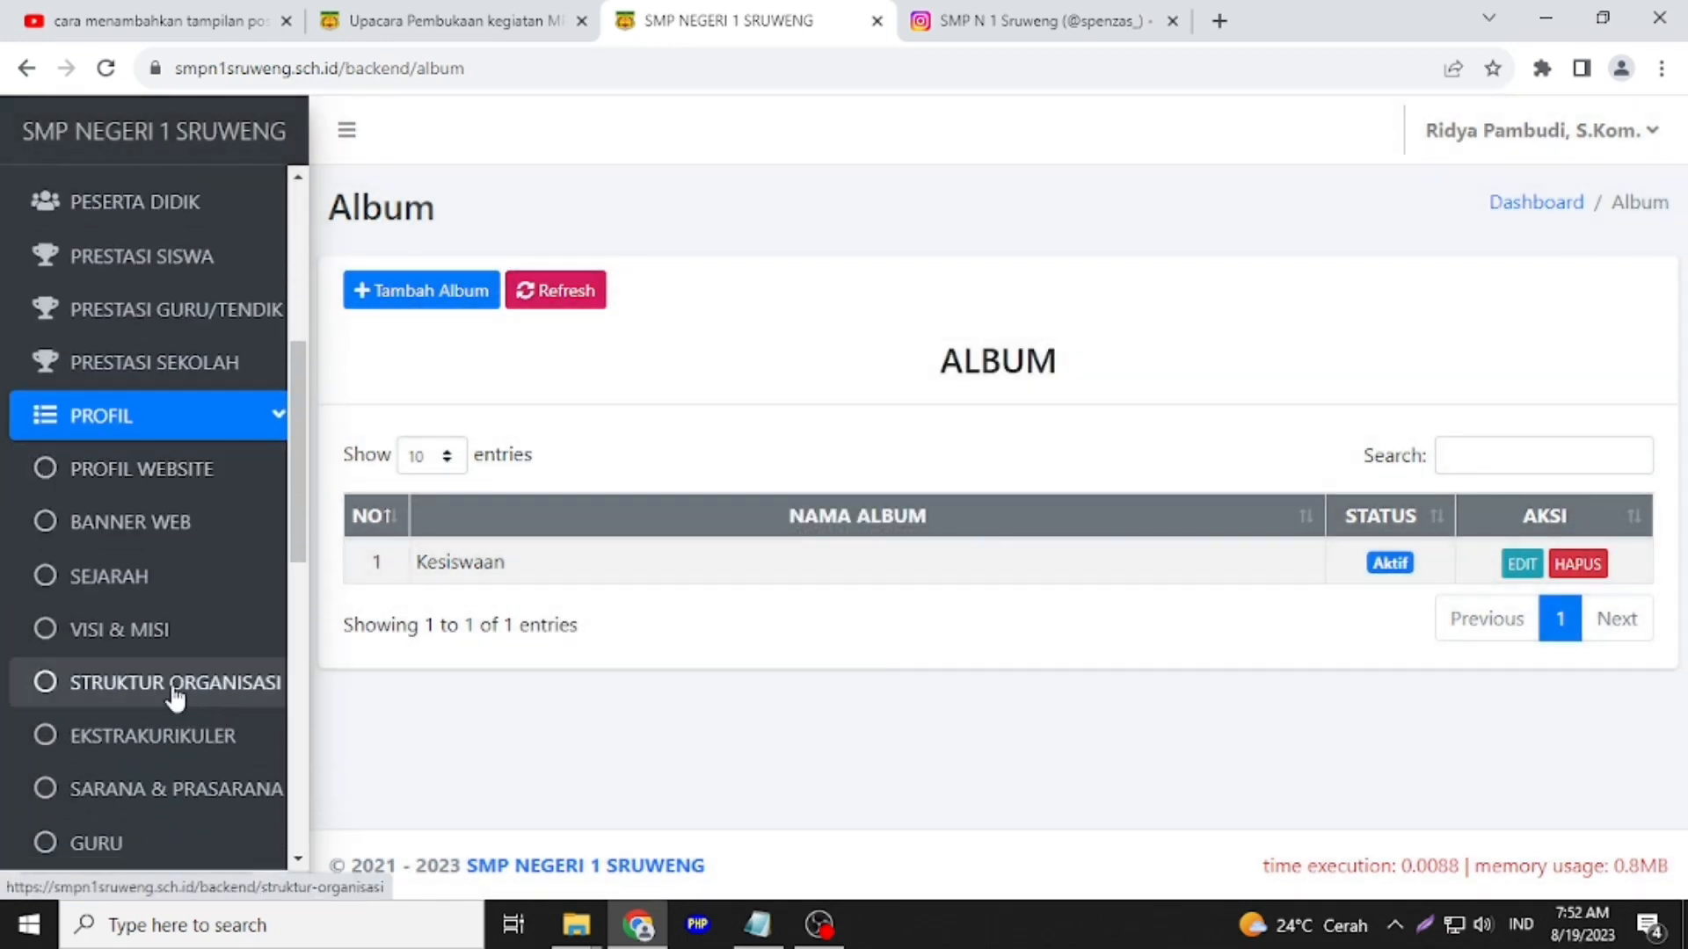
pyautogui.scroll(-10, 234, 574)
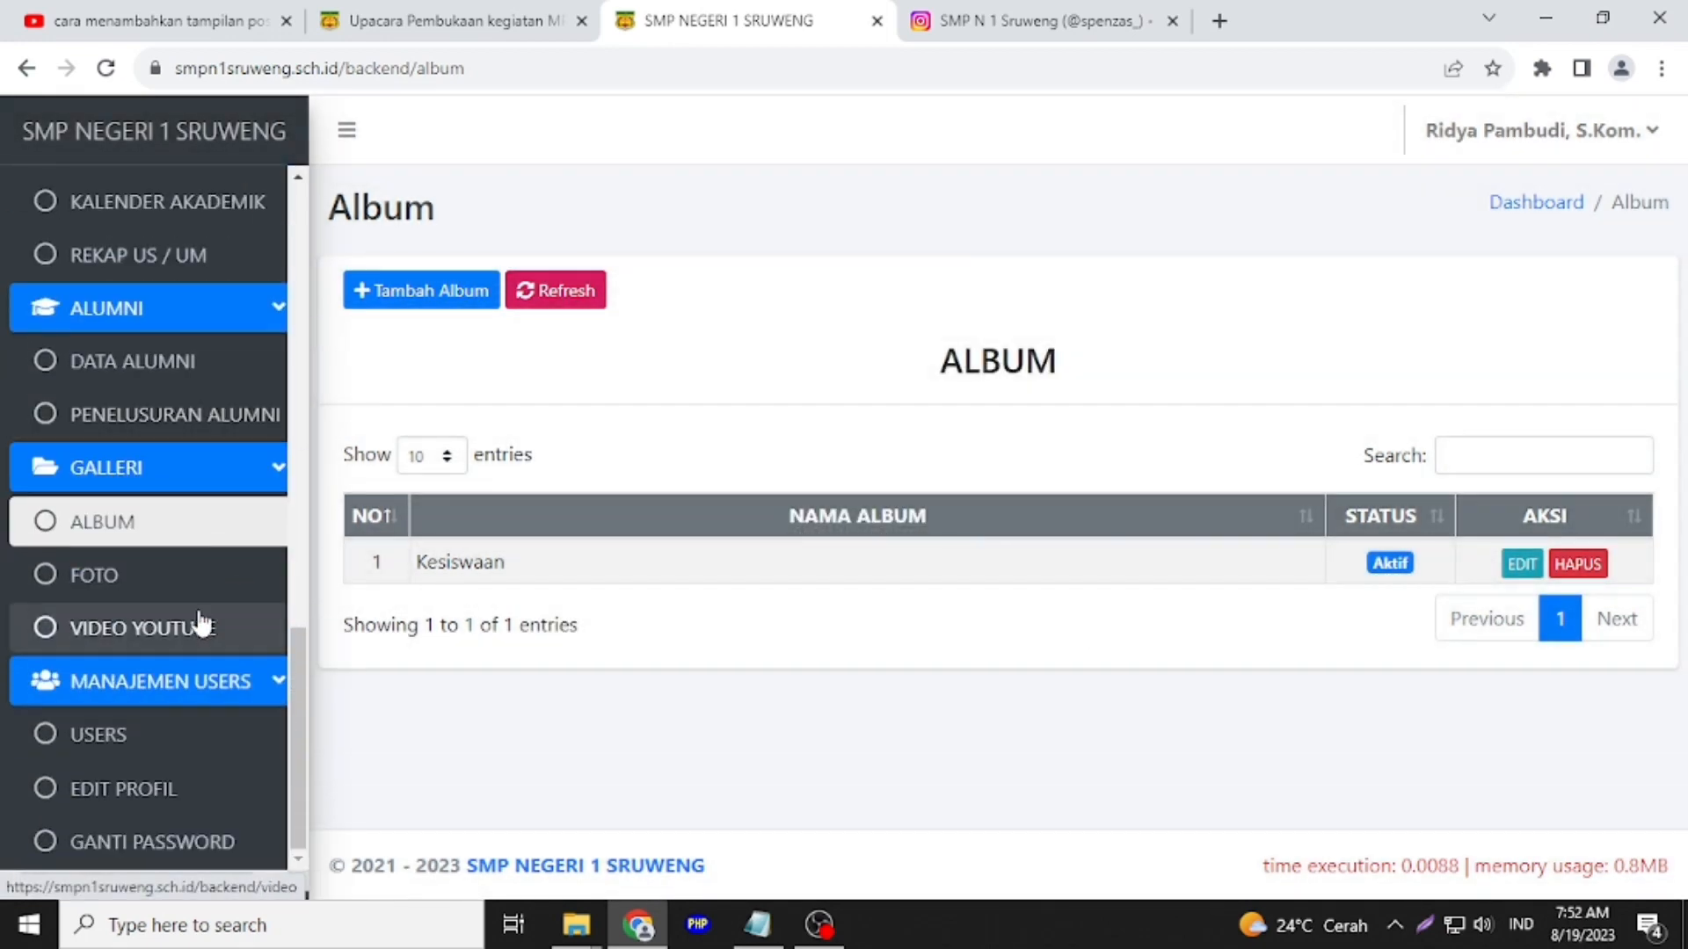
pyautogui.click(97, 577)
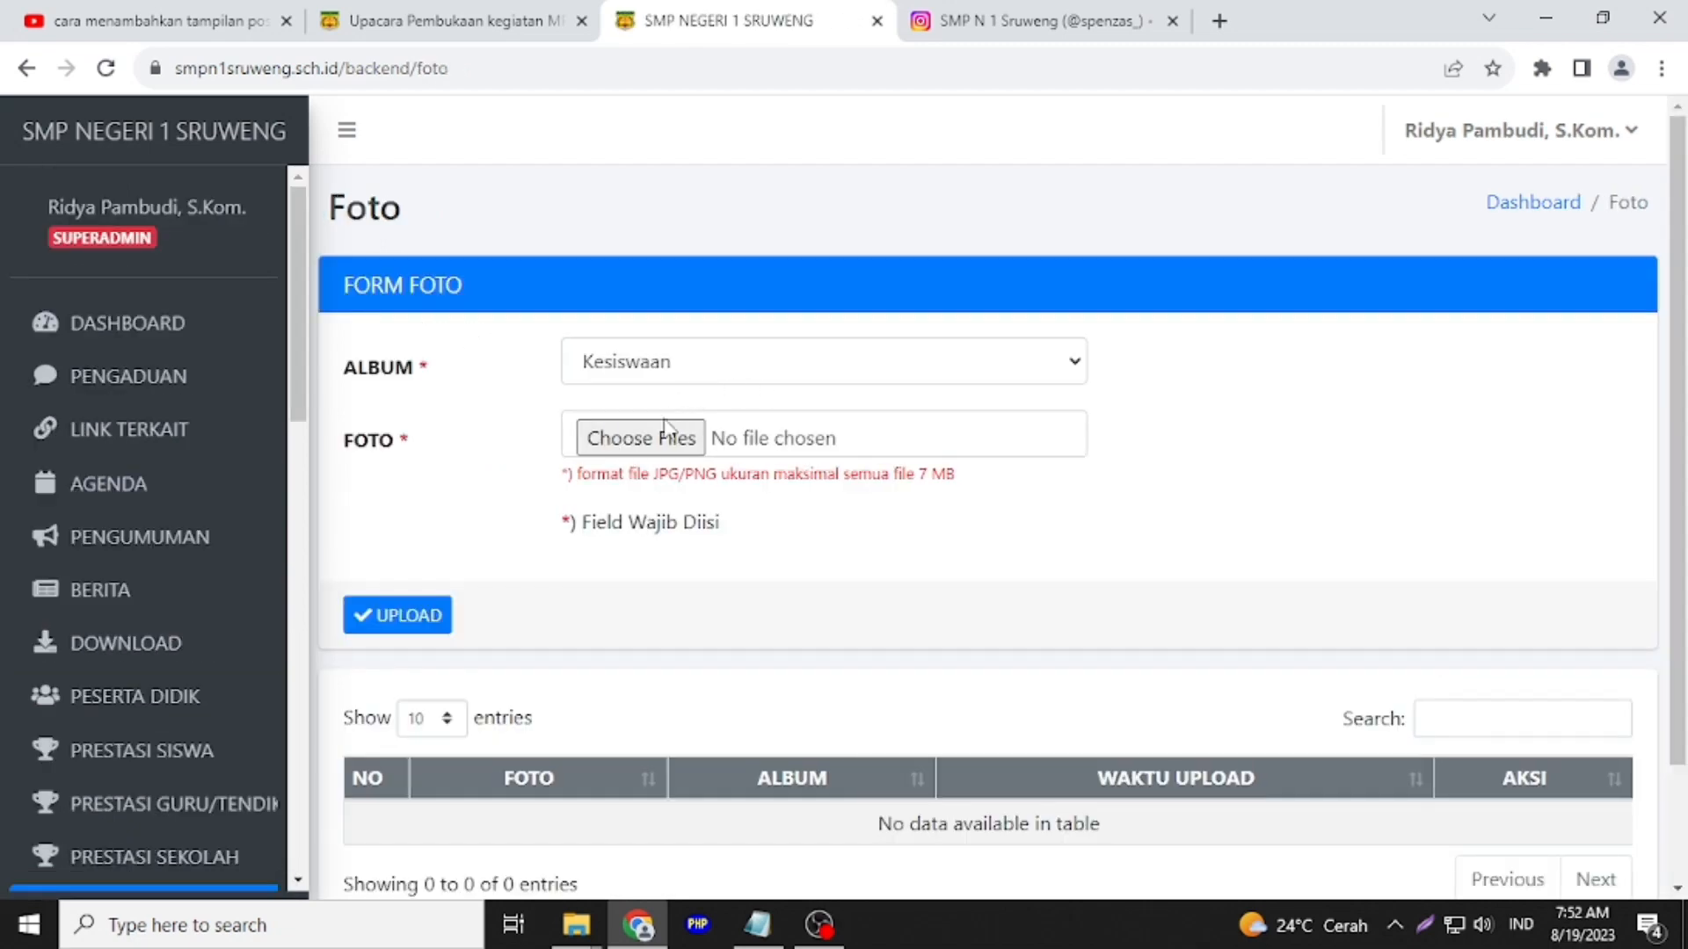
pyautogui.click(665, 431)
pyautogui.doubleClick(582, 224)
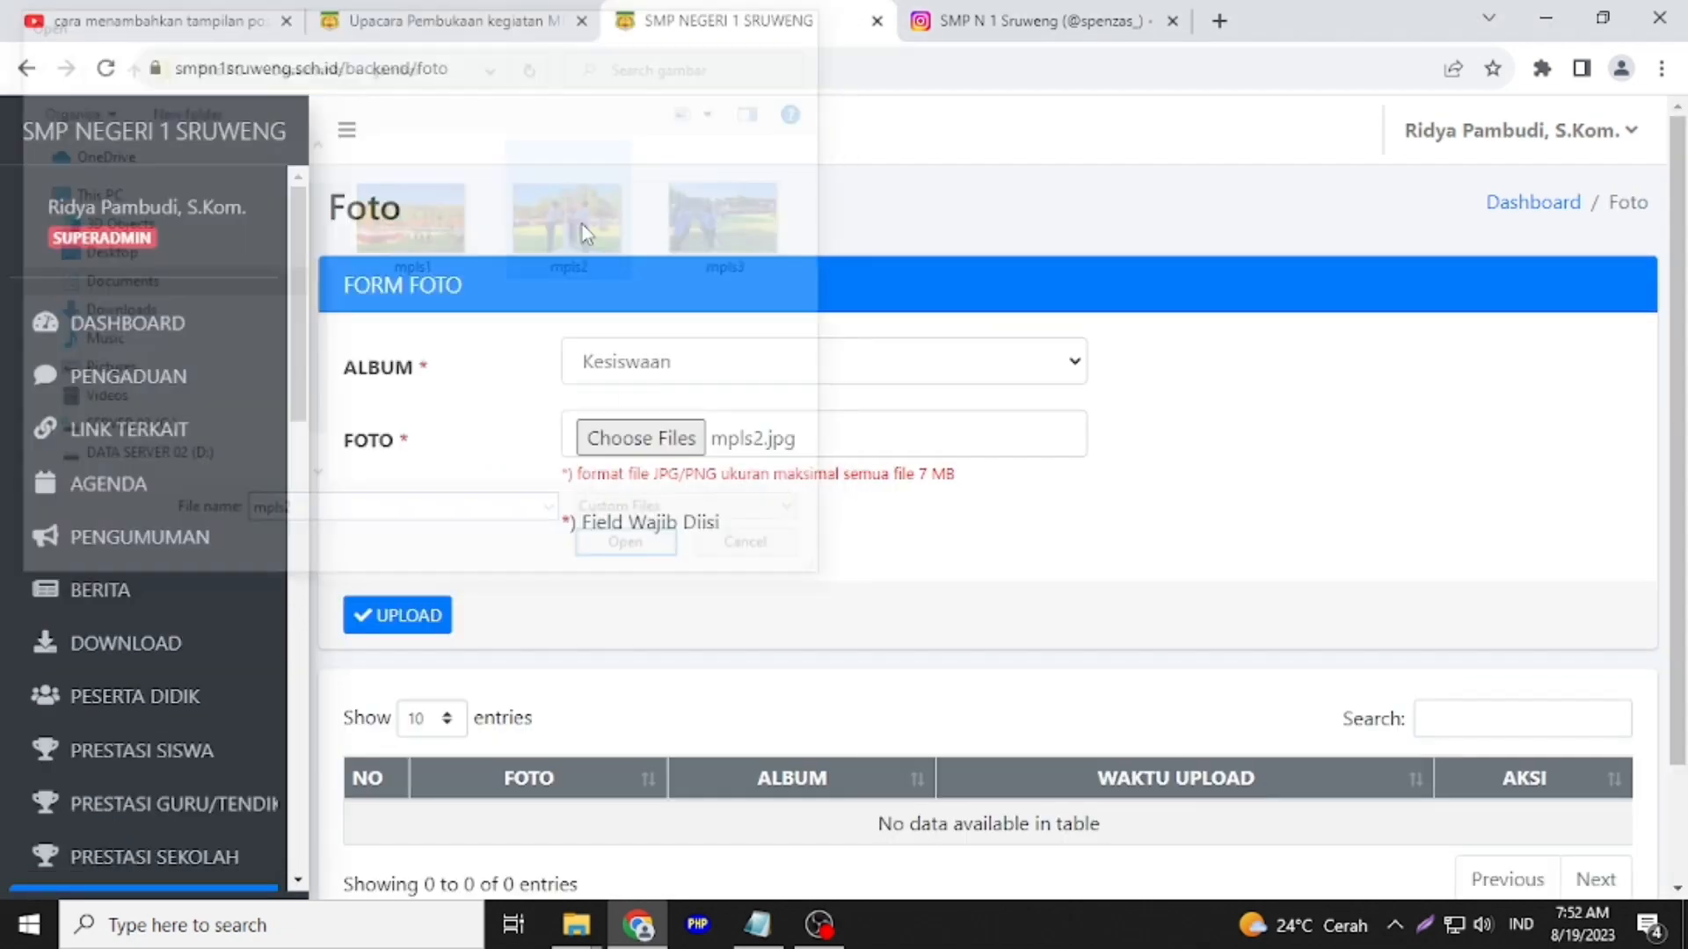
pyautogui.click(415, 622)
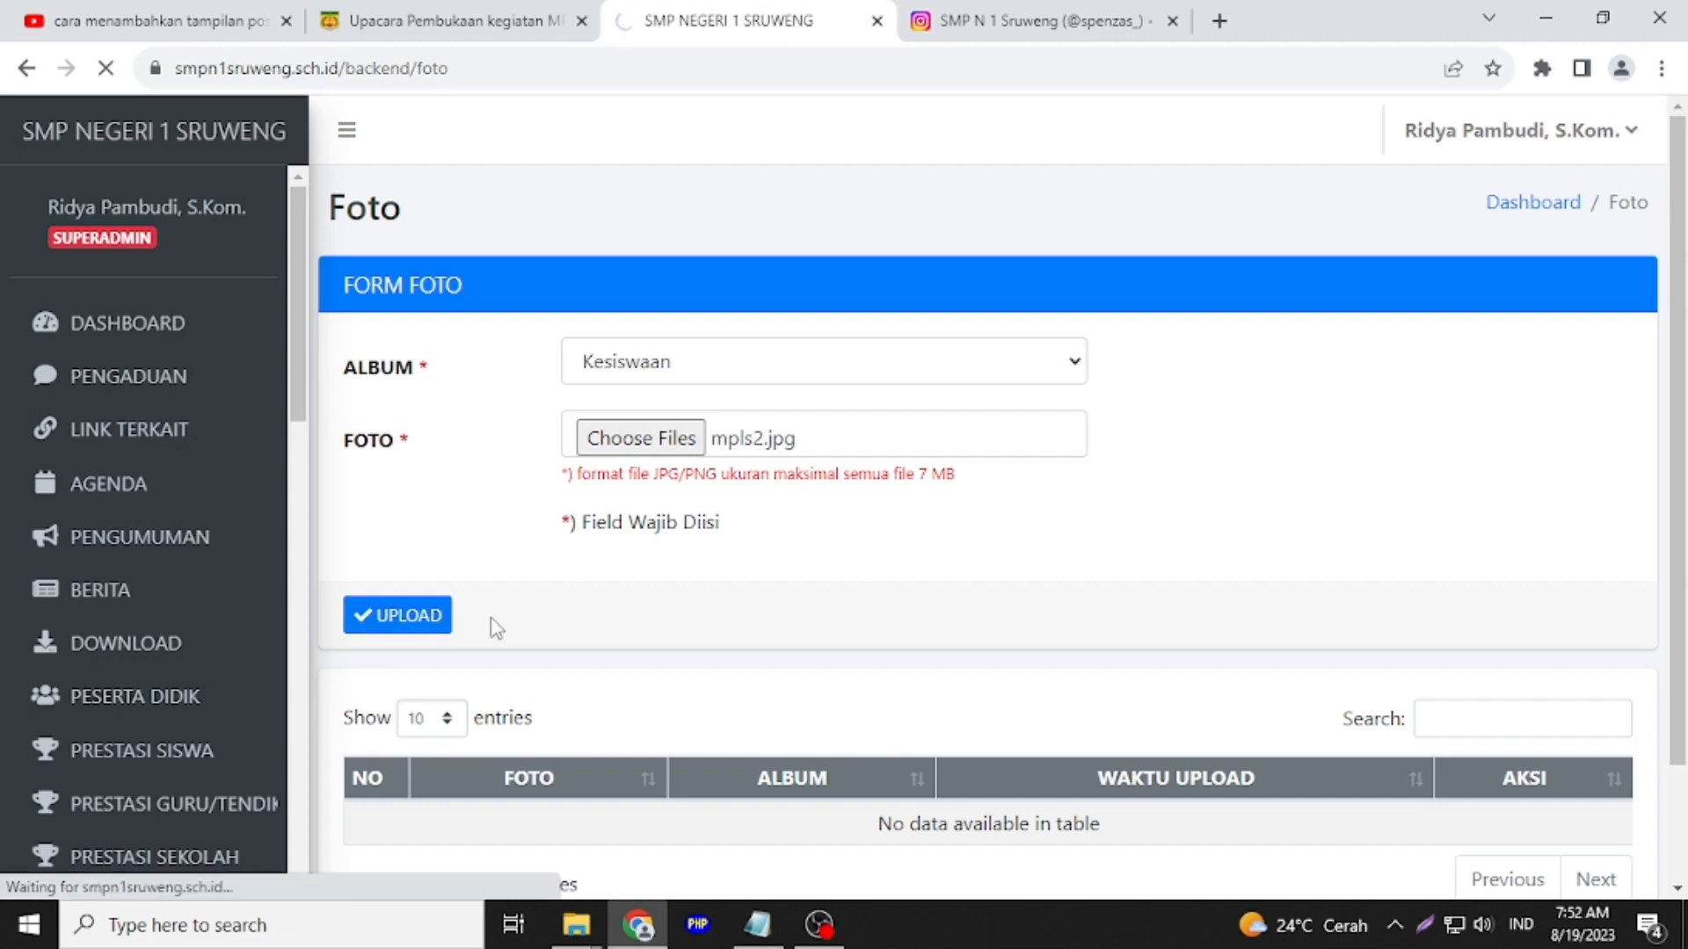
pyautogui.scroll(-3, 491, 618)
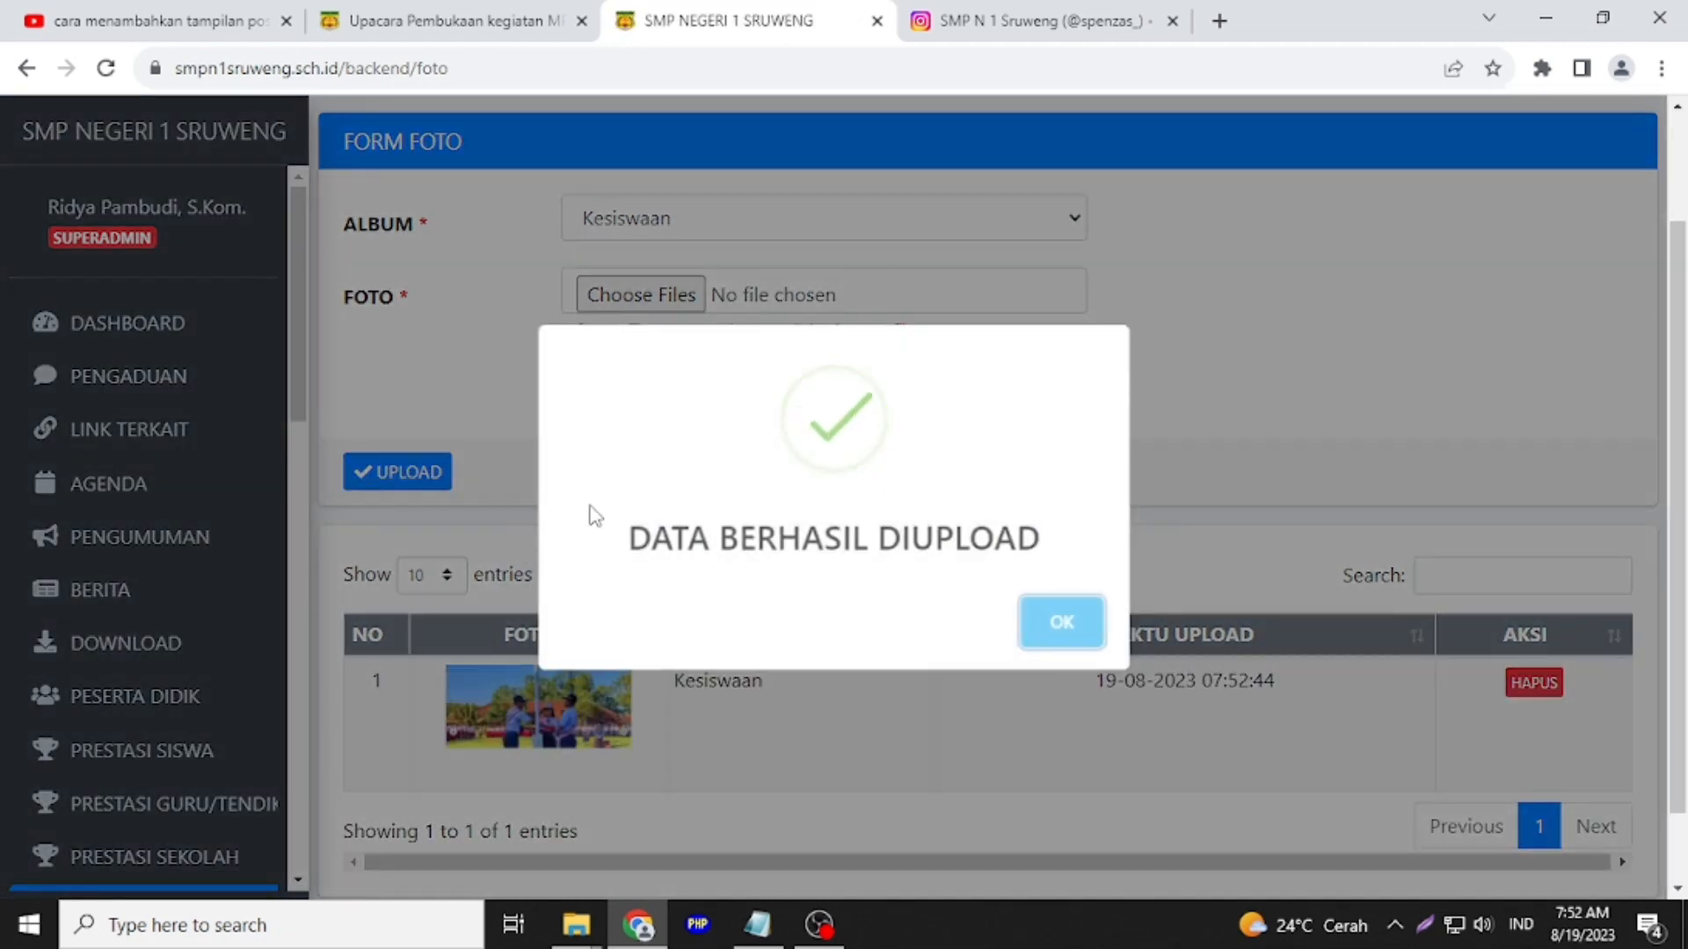
pyautogui.click(1060, 634)
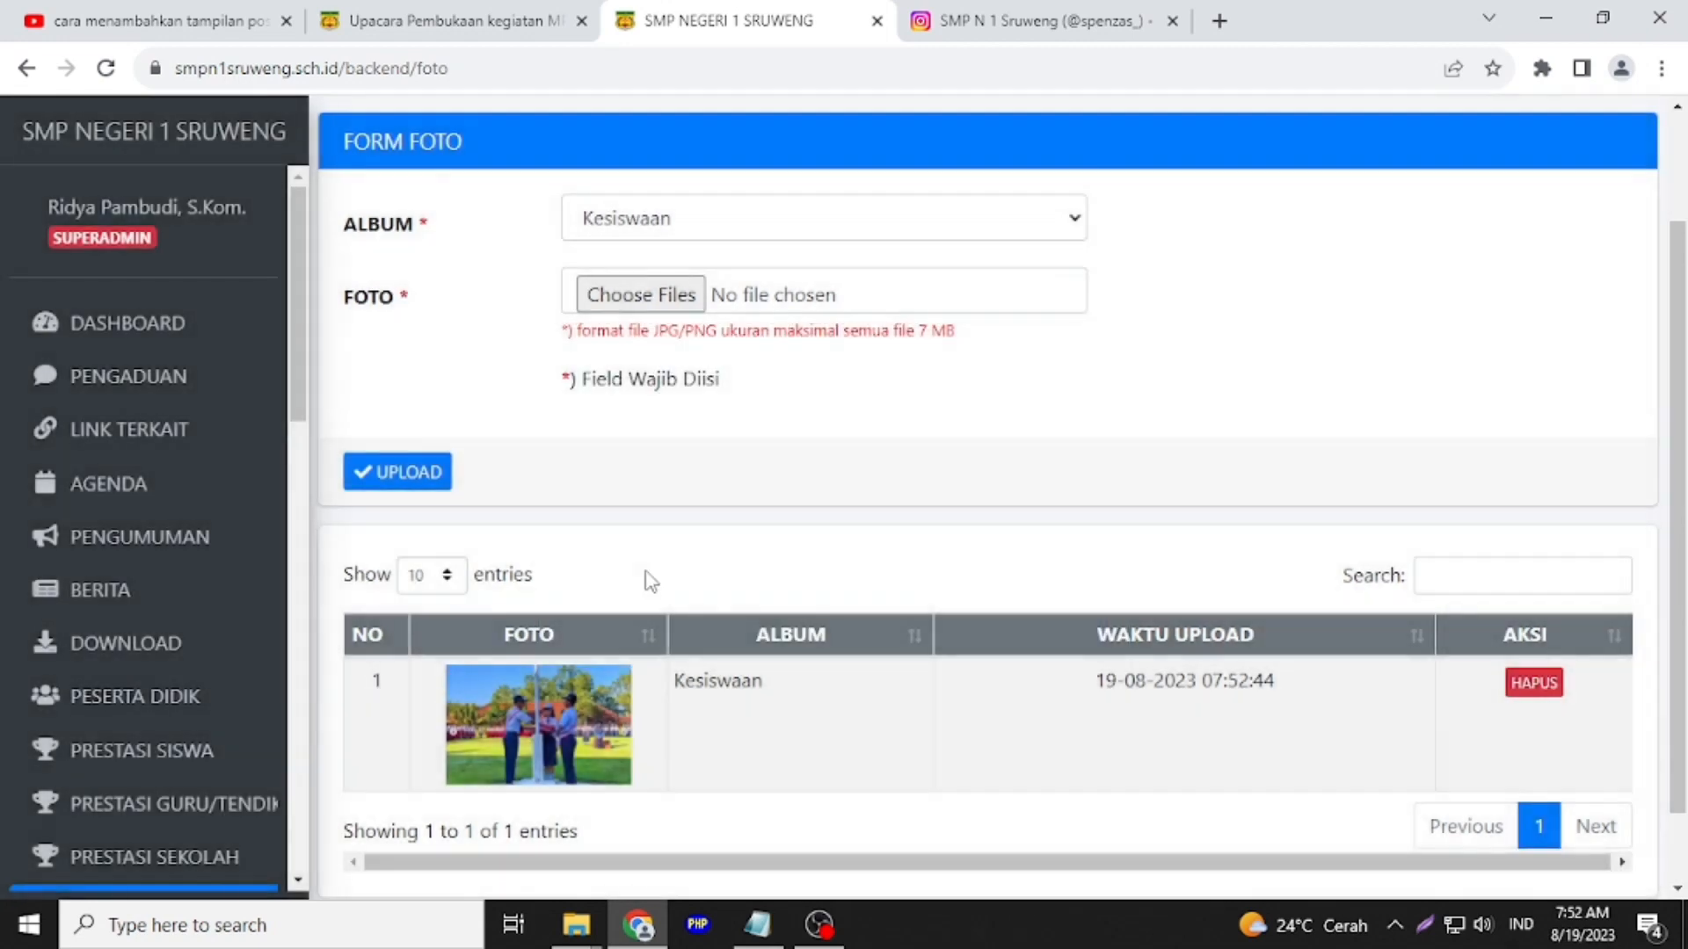
pyautogui.click(407, 480)
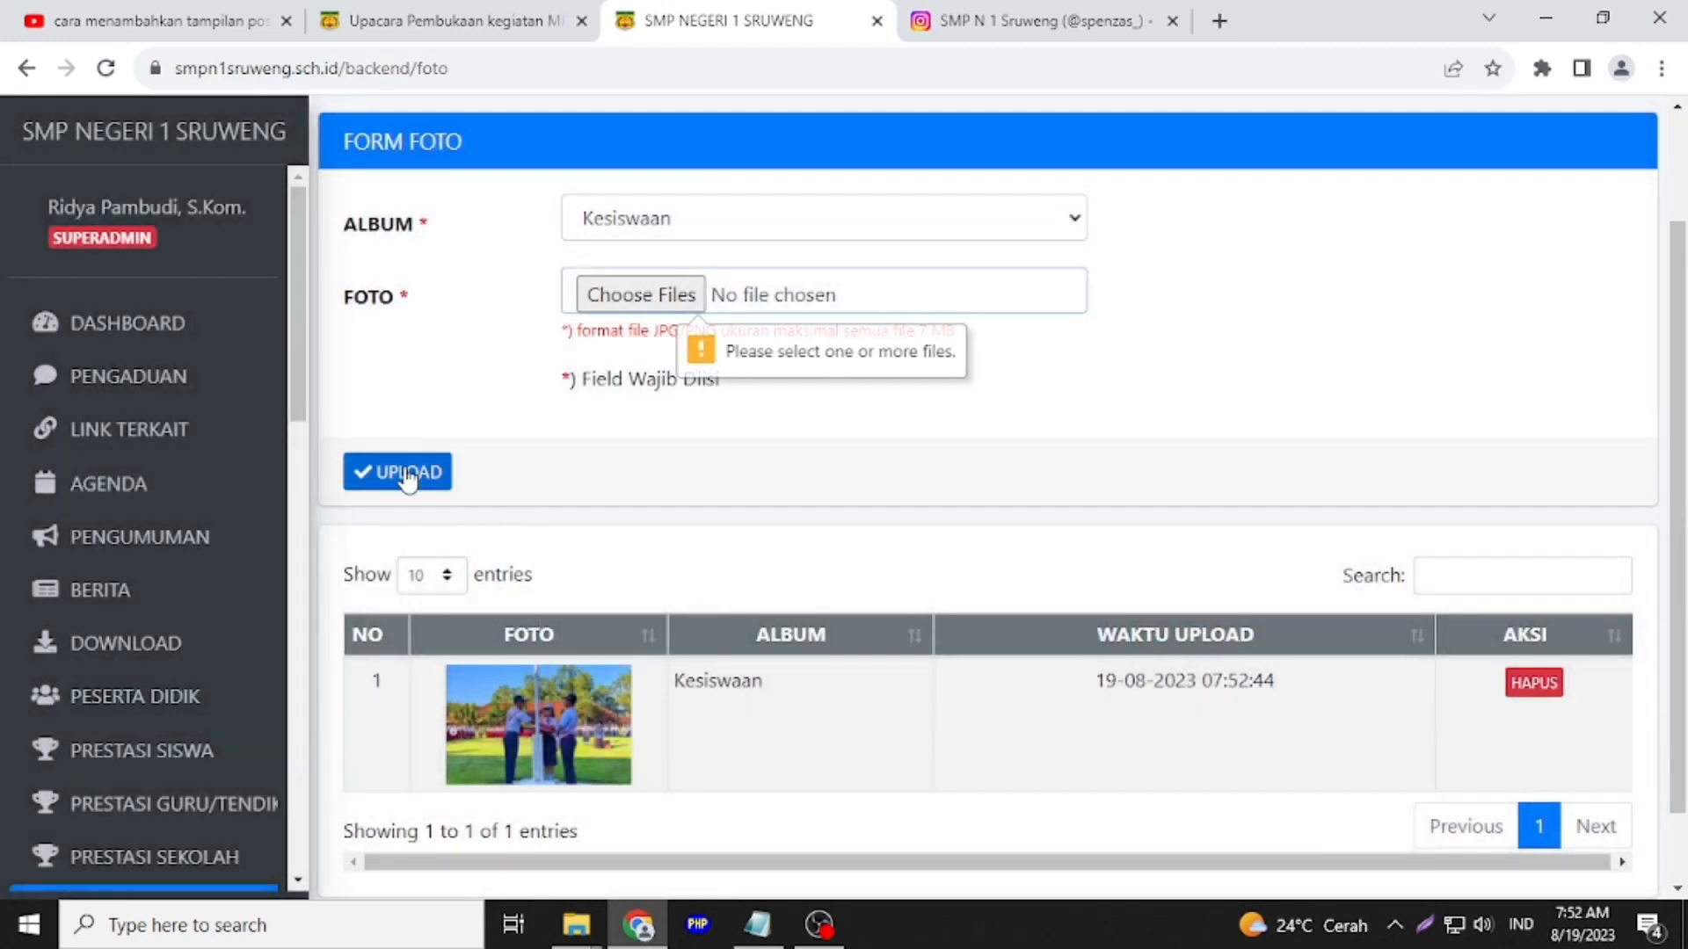
# Upload the photo mpls3.jpg to the Kesiswaan album
pyautogui.click(641, 297)
pyautogui.click(730, 231)
pyautogui.doubleClick(730, 230)
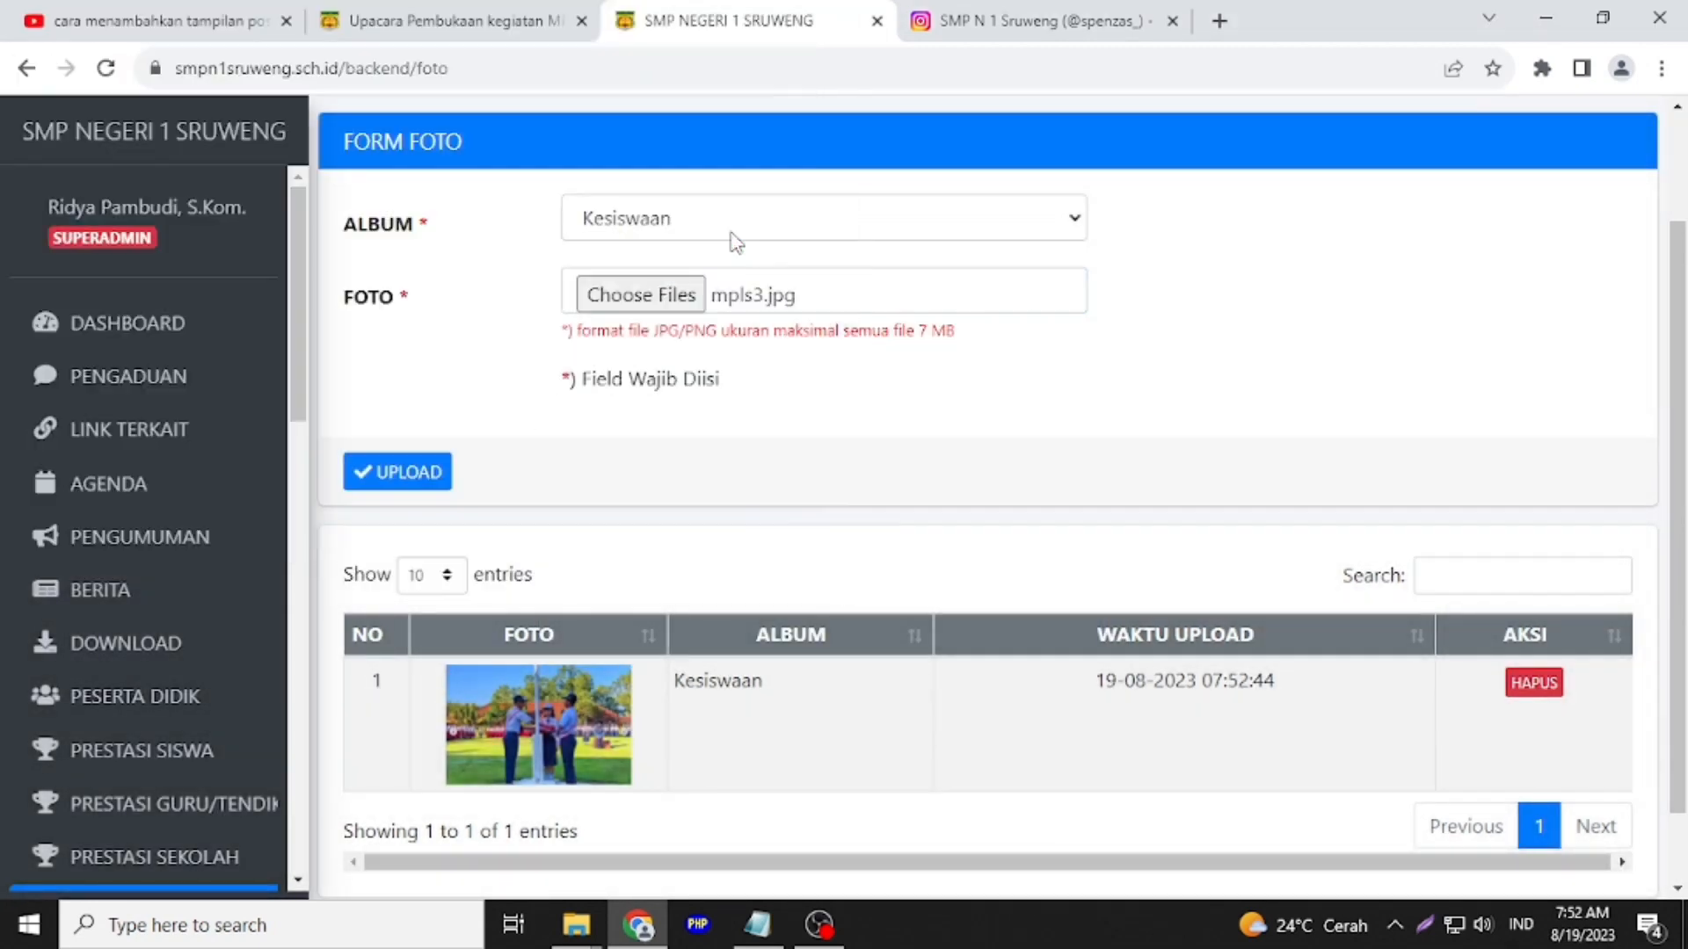
pyautogui.click(447, 476)
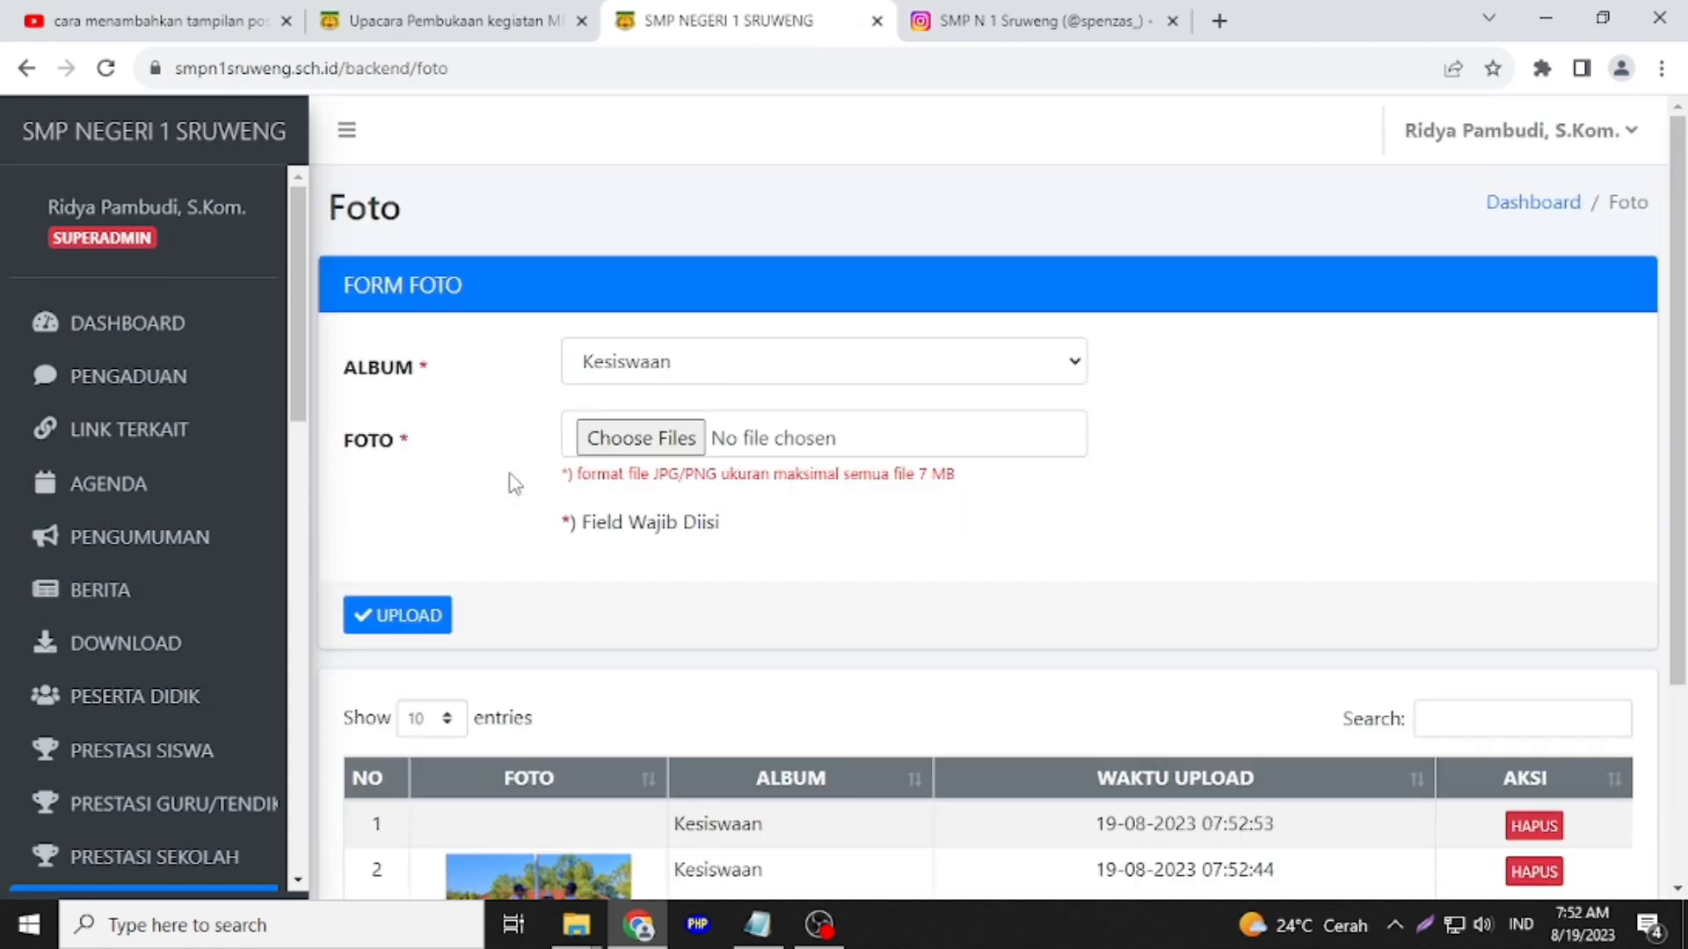
pyautogui.scroll(-3, 513, 487)
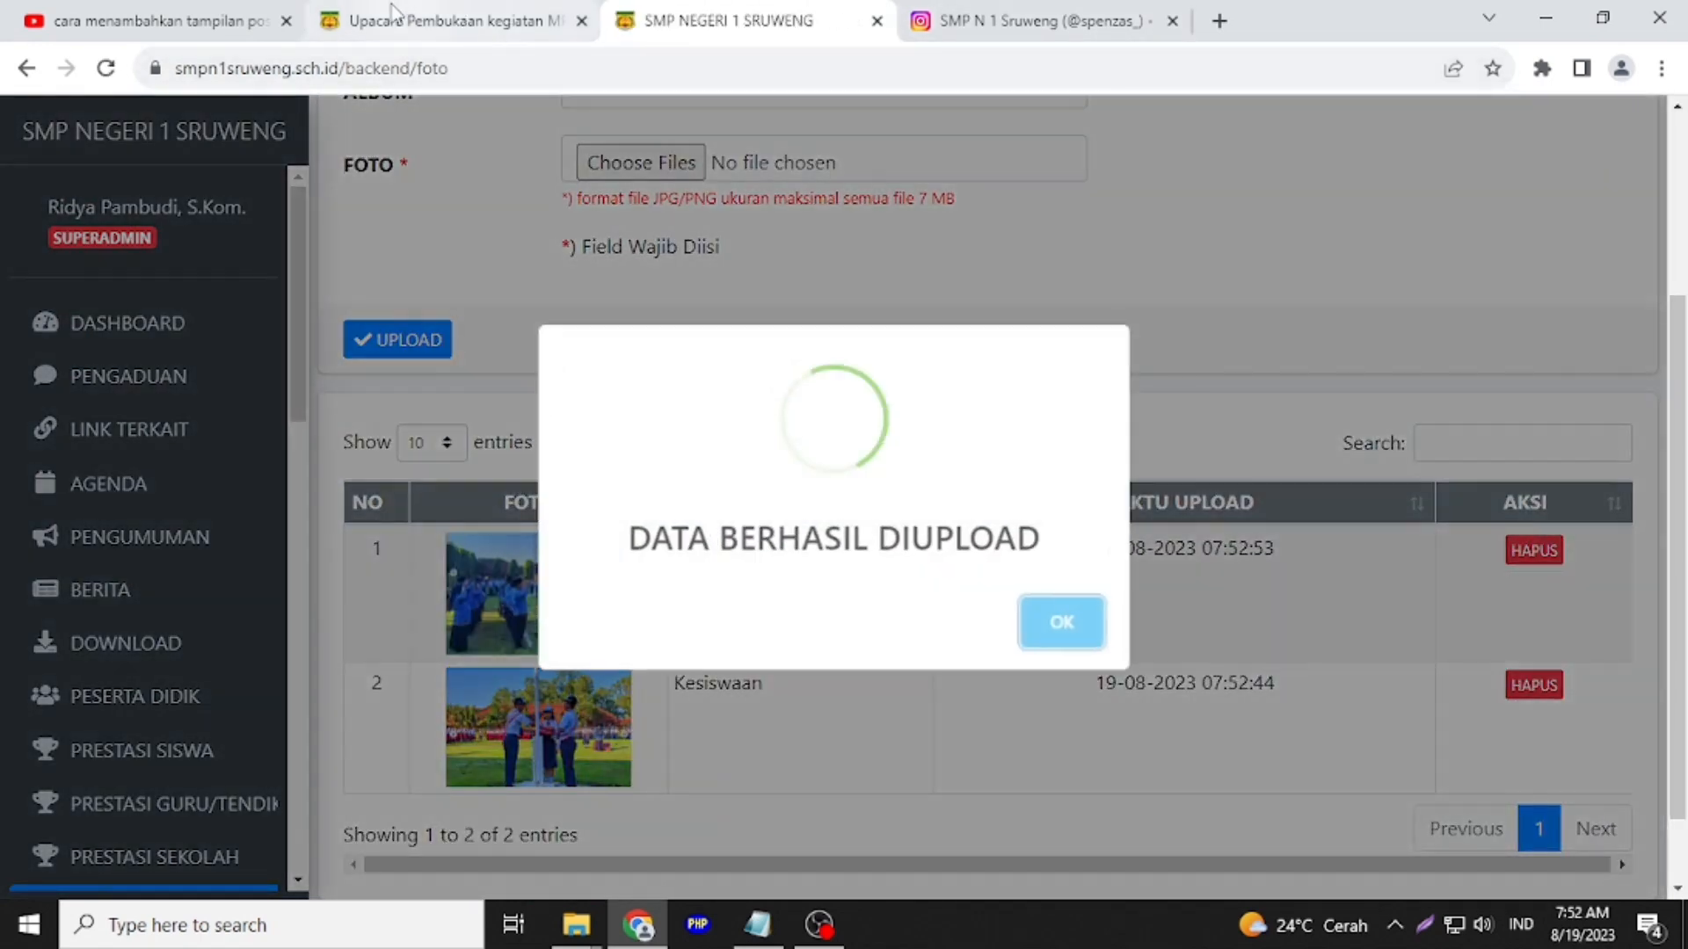
# Check the public homepage's Galeri section for the Kesiswaan album
pyautogui.click(369, 17)
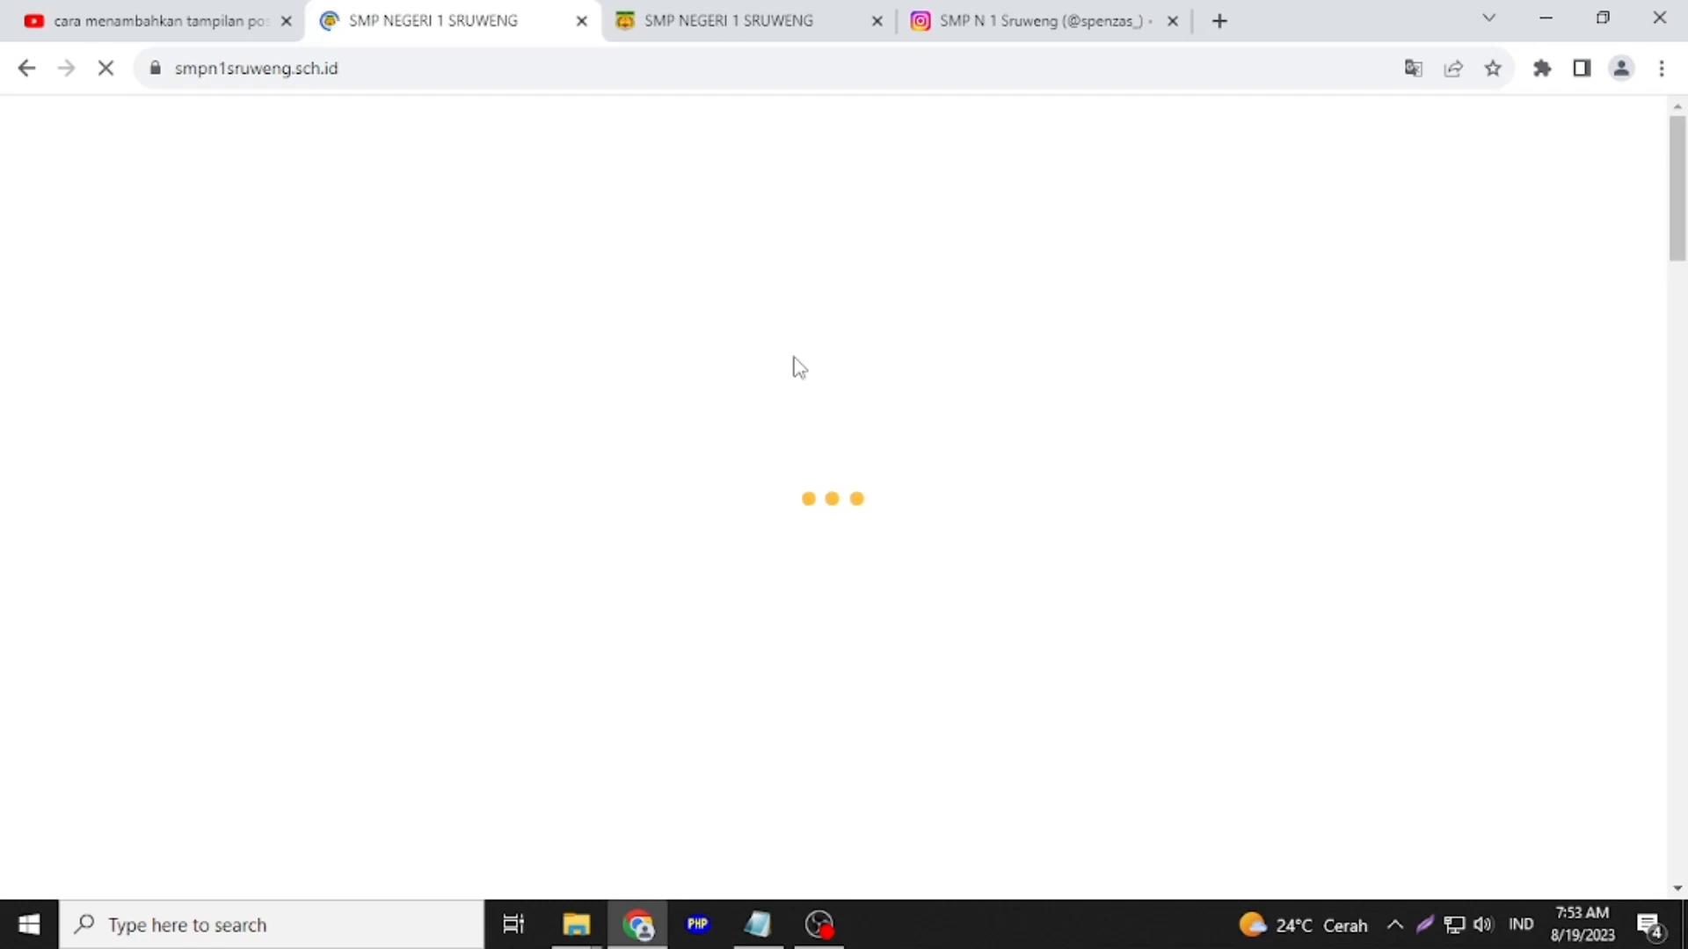
pyautogui.scroll(-20, 794, 367)
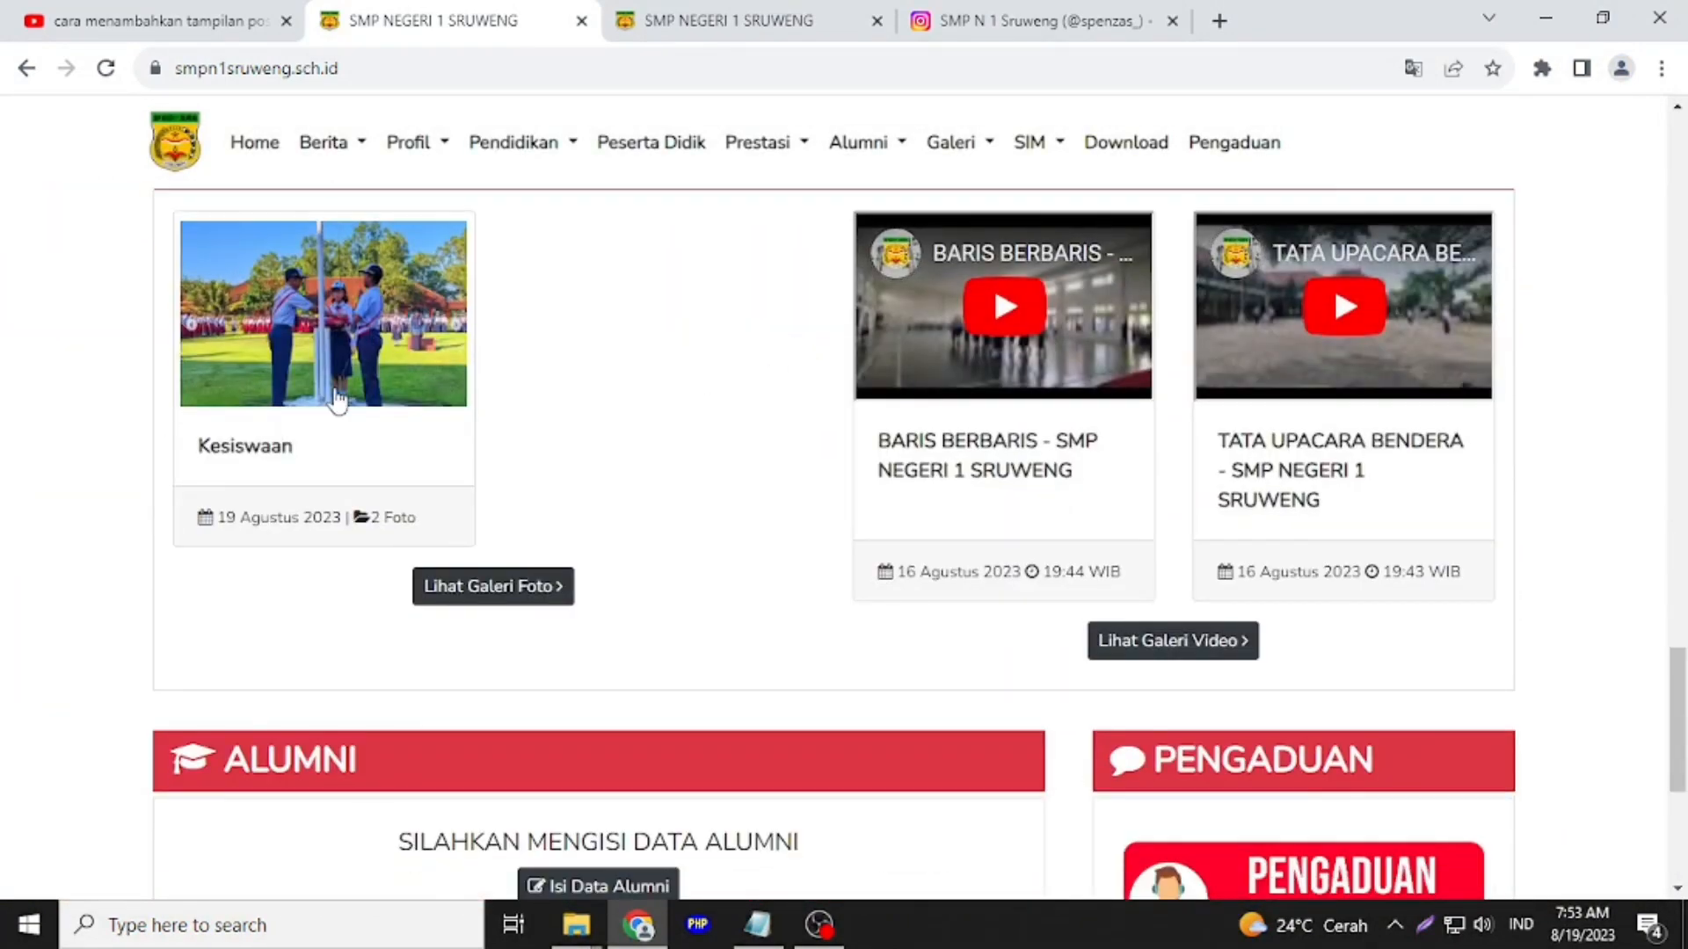
pyautogui.scroll(3, 337, 400)
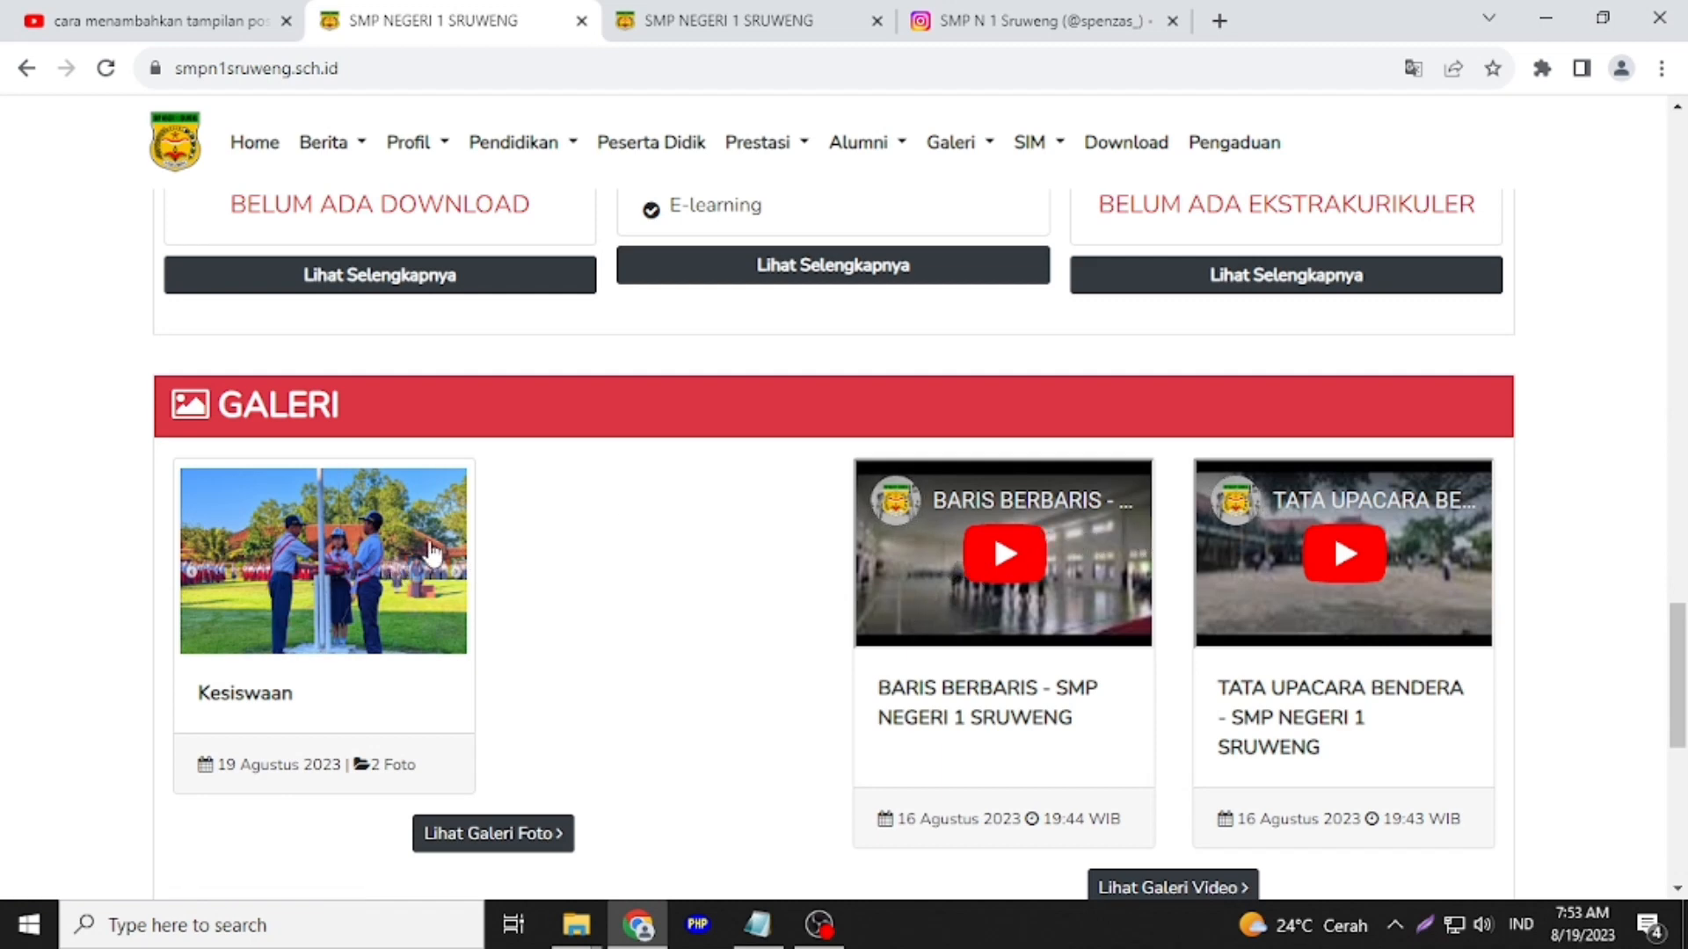
pyautogui.click(690, 24)
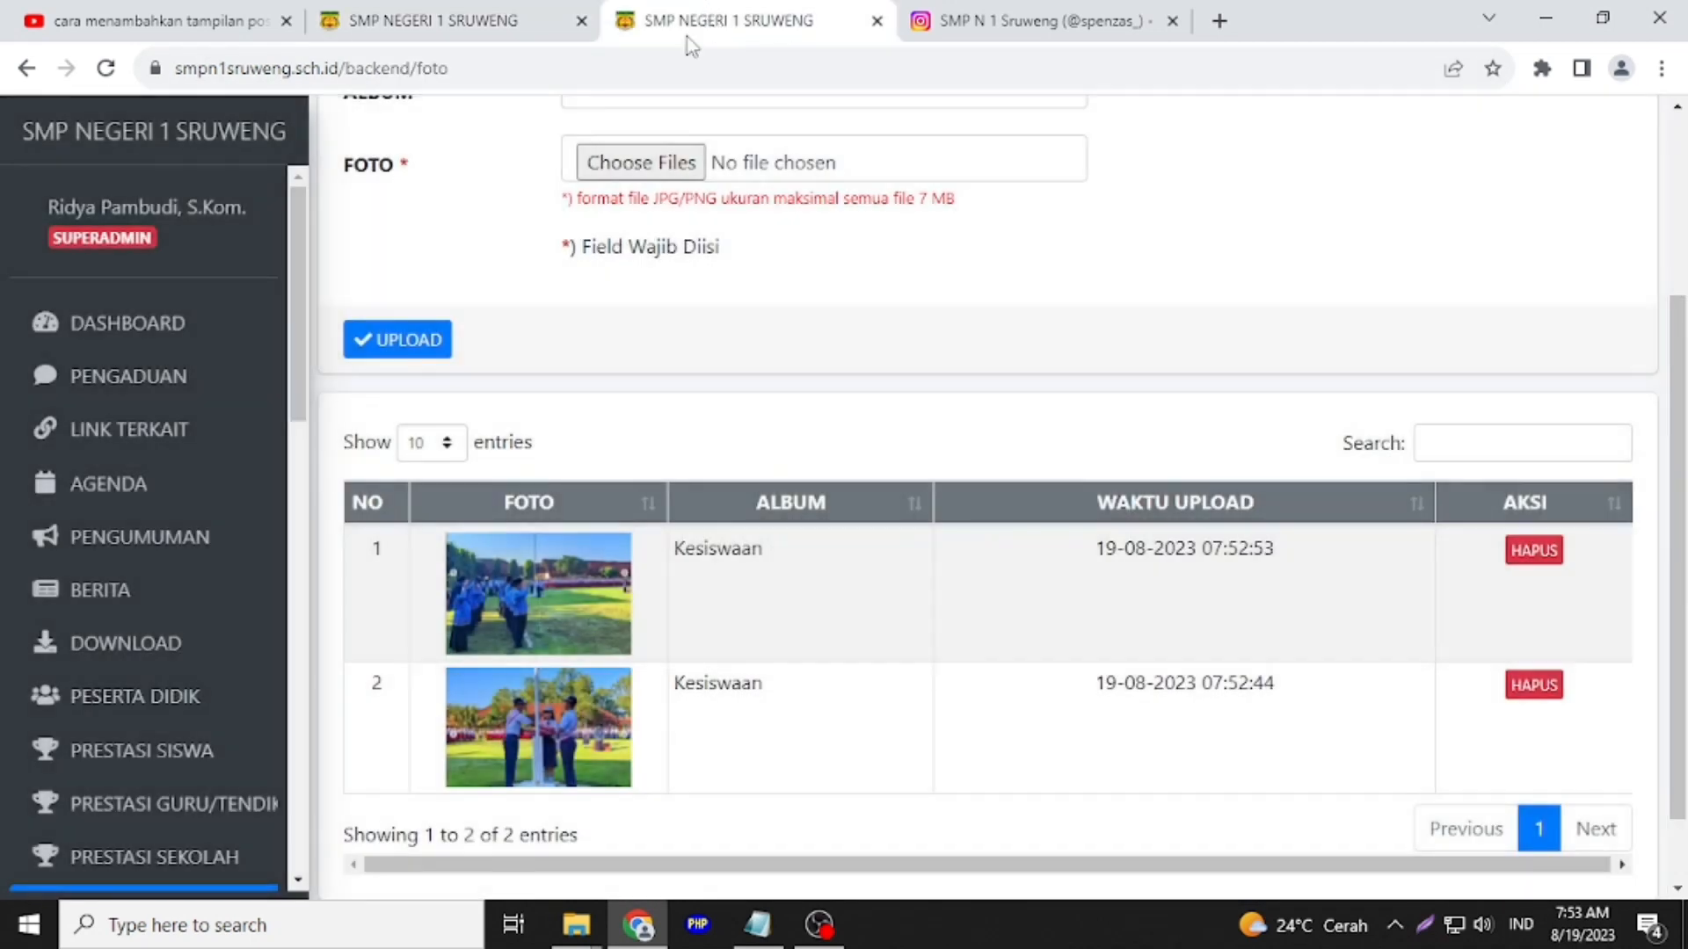
pyautogui.click(425, 17)
pyautogui.press('F5')
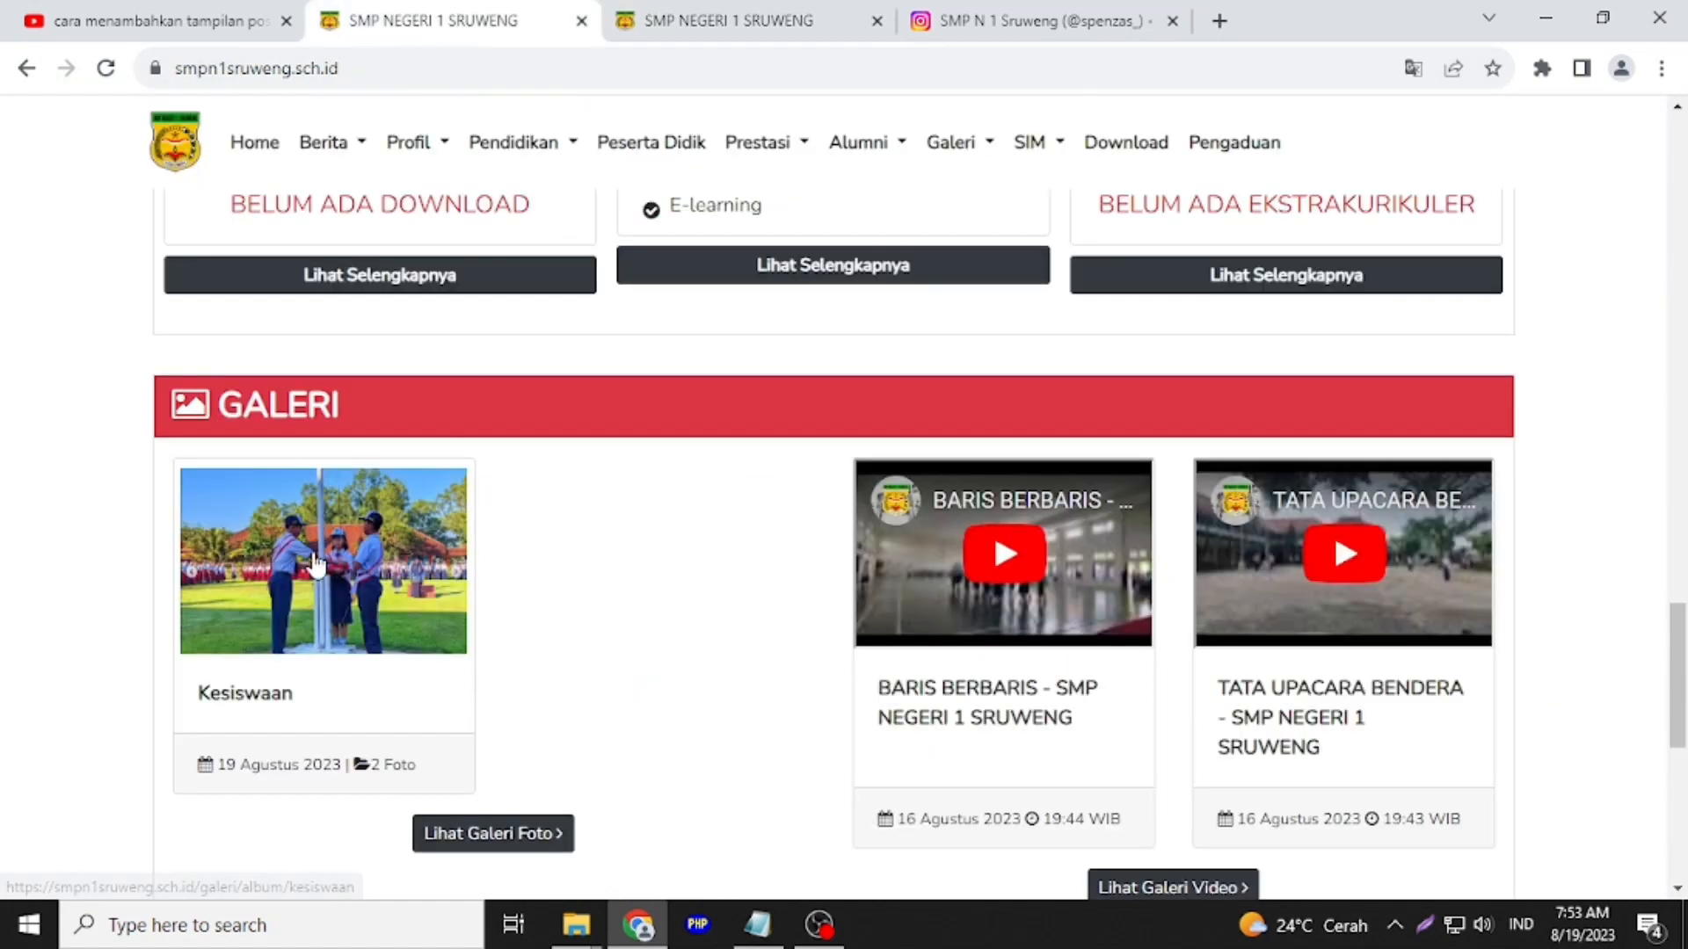
# Open the public Kesiswaan album, browse its photos at enlarged size, and close the viewer
pyautogui.click(350, 551)
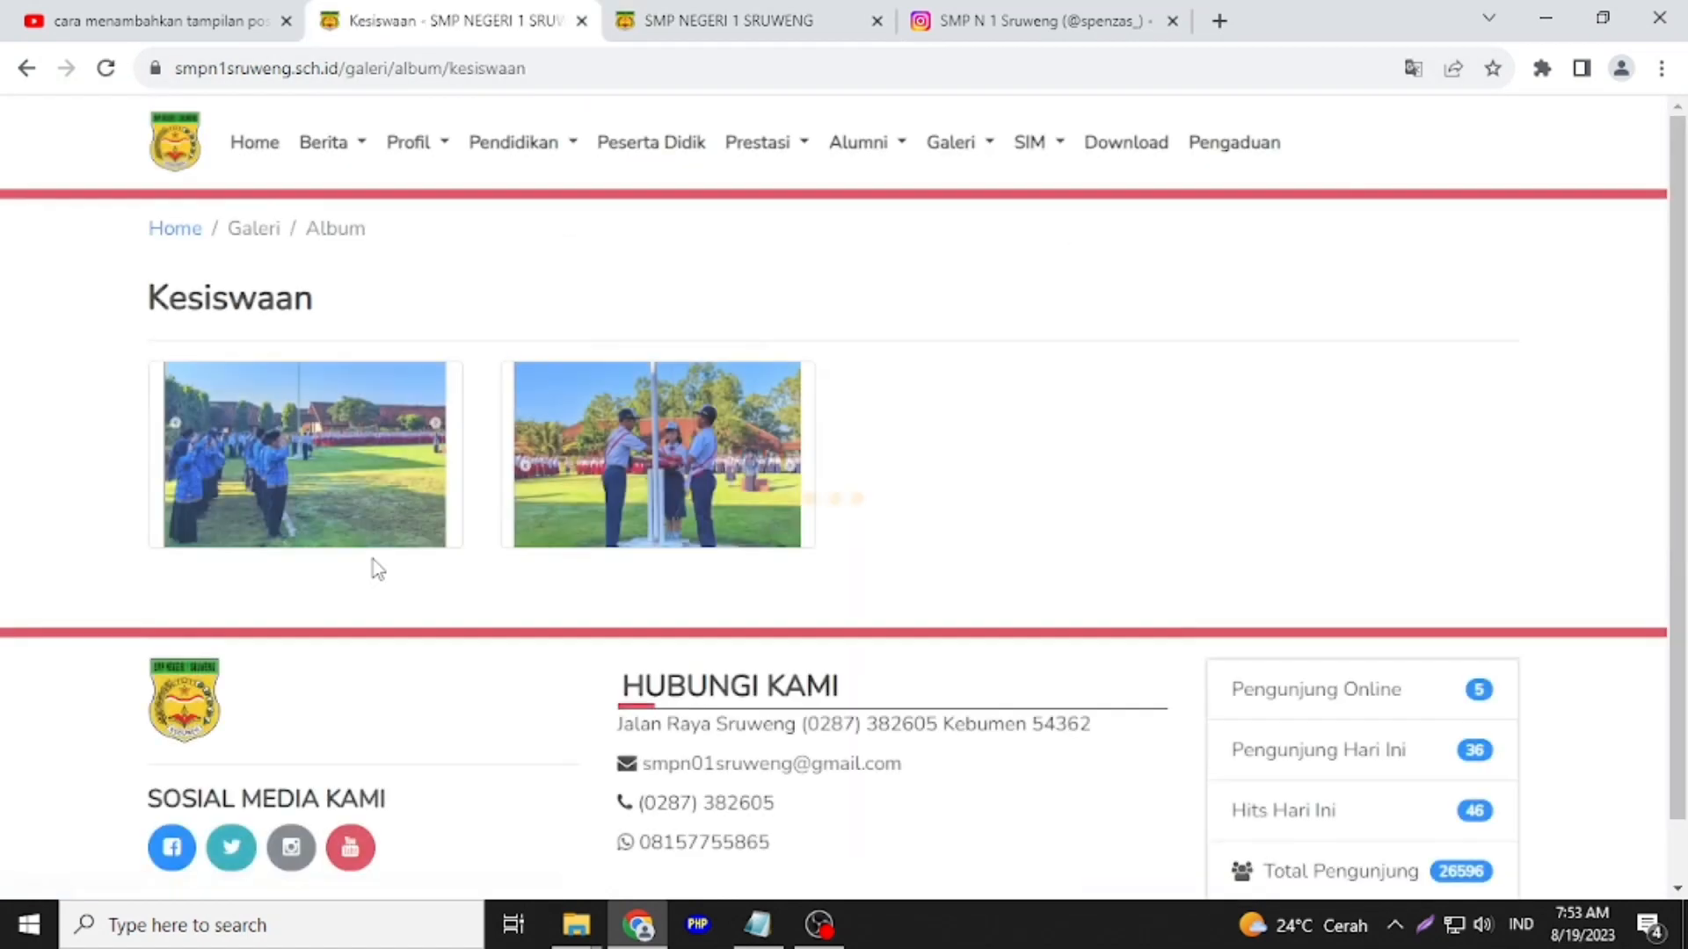
pyautogui.click(629, 459)
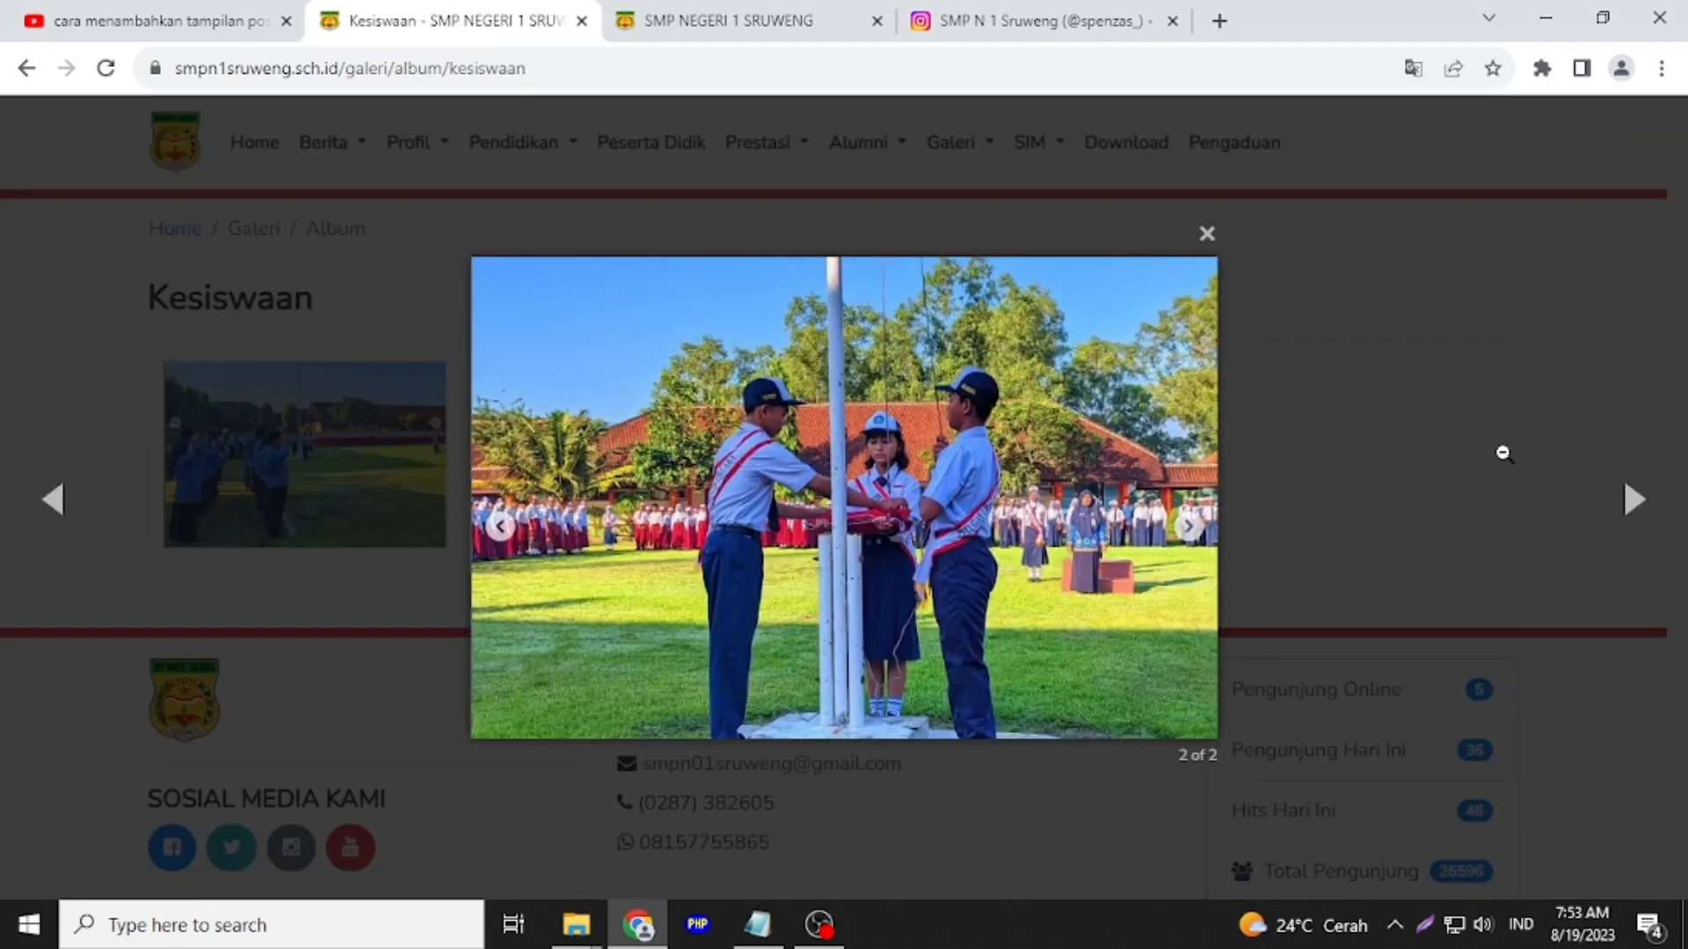
pyautogui.click(1633, 499)
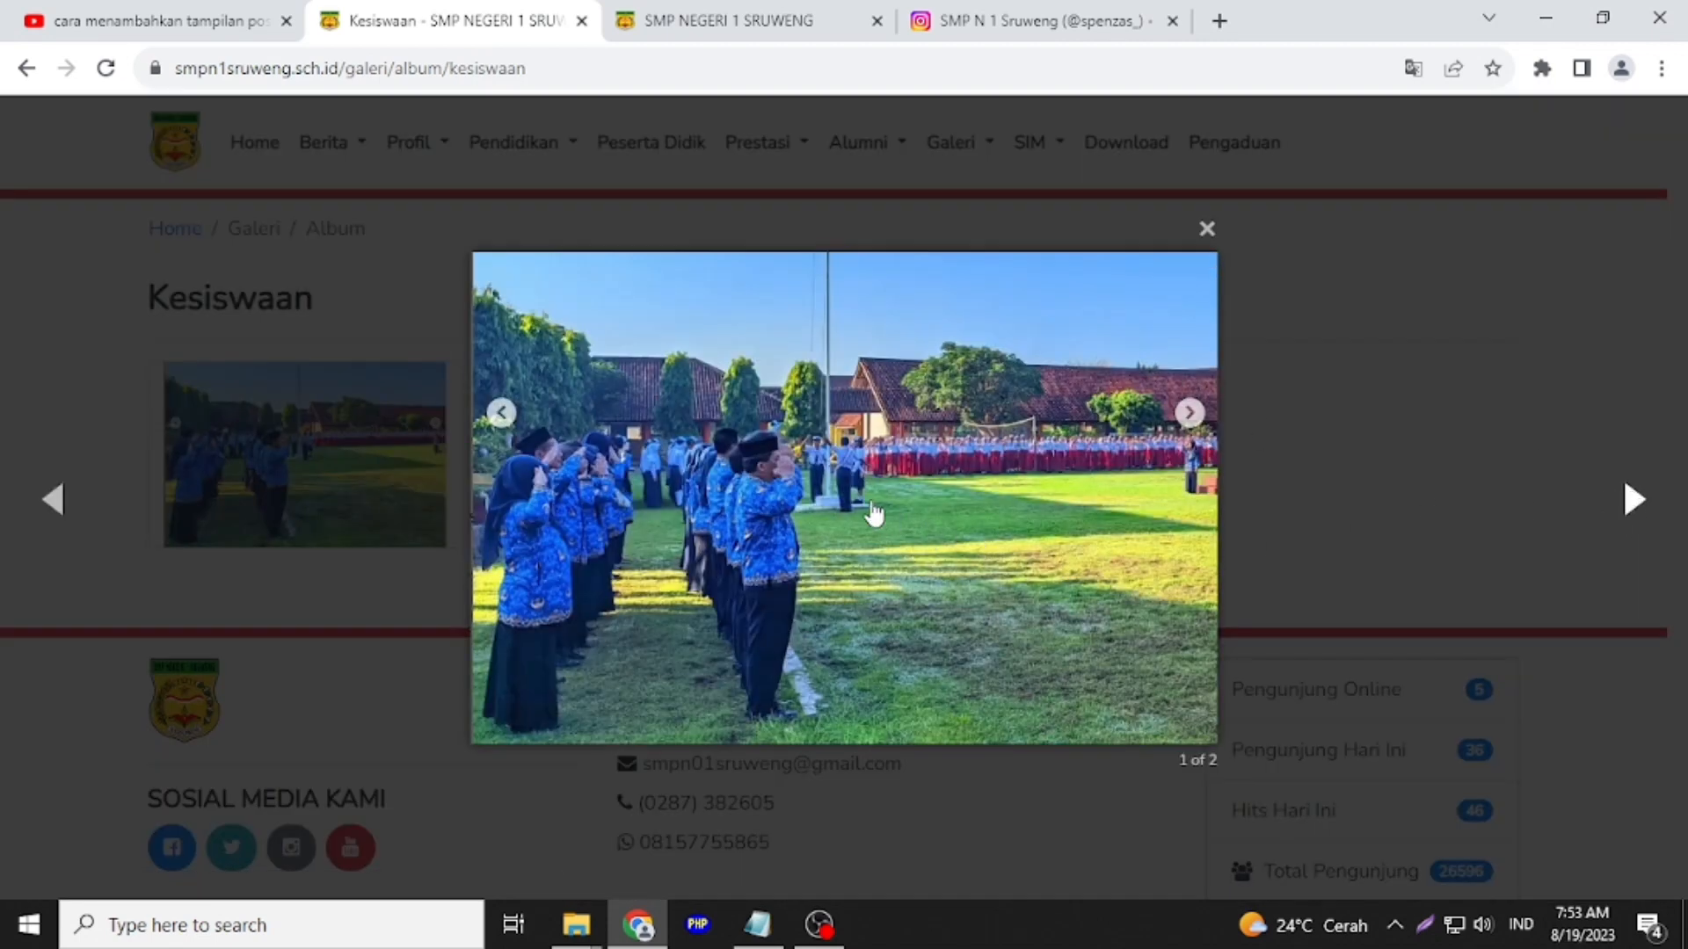
pyautogui.click(1633, 499)
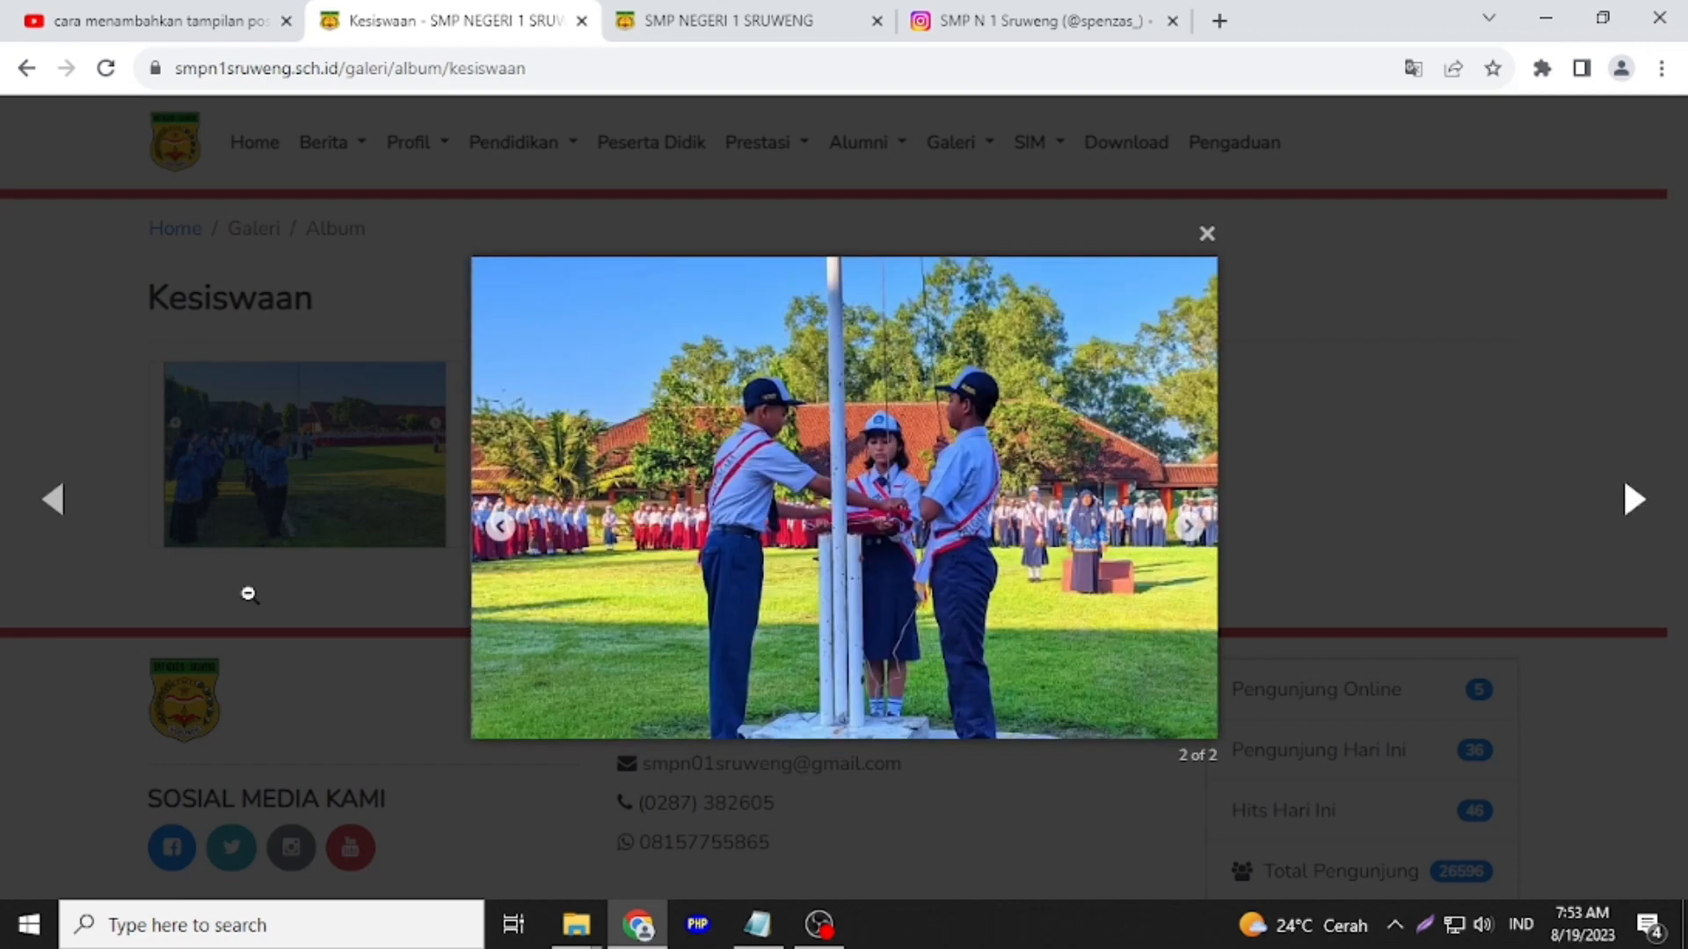
pyautogui.click(54, 503)
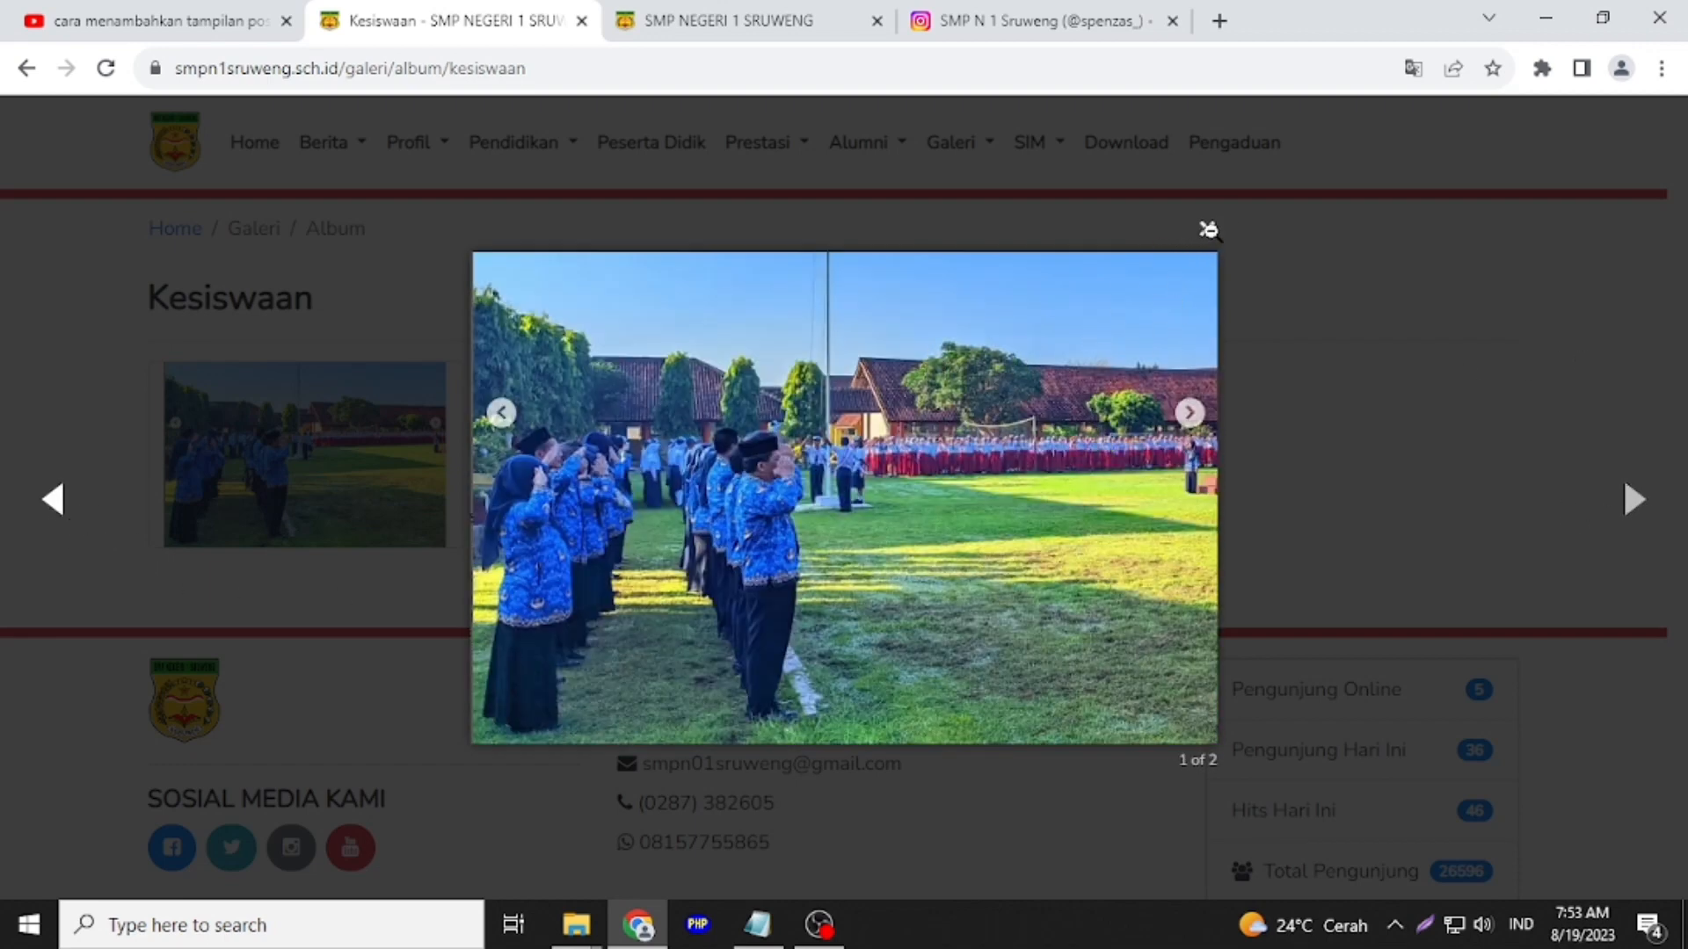
pyautogui.click(1209, 230)
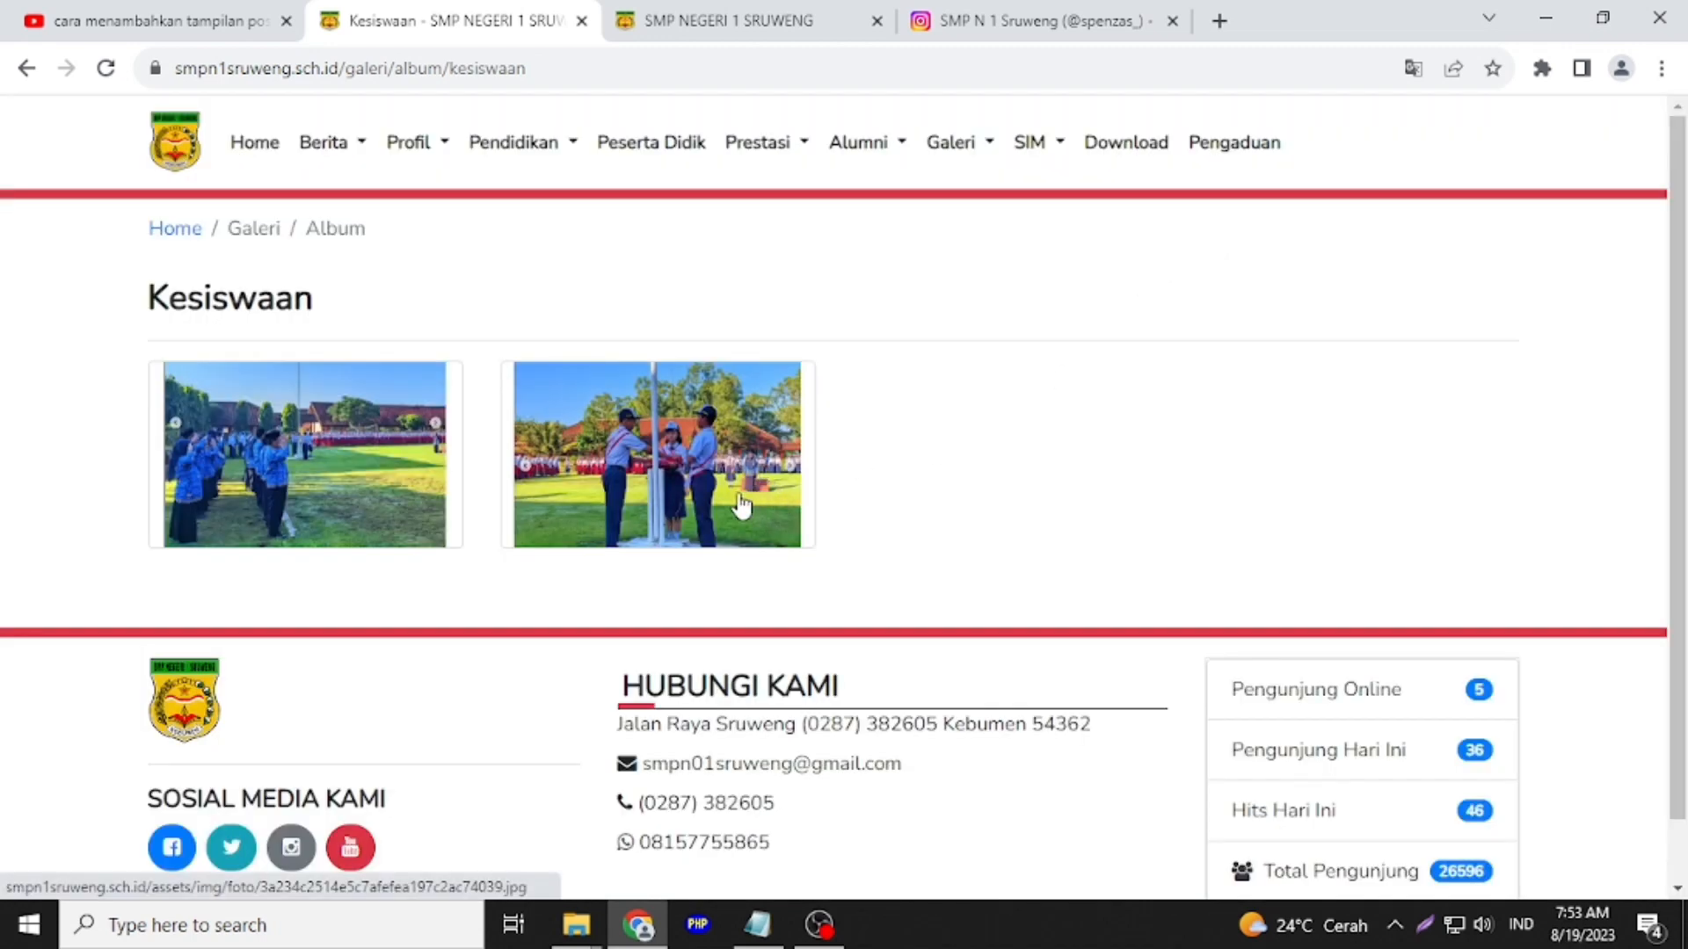
# Open the Kesiswaan album's photo of the saluting teachers in a separate browser tab, keeping only one copy open
pyautogui.rightClick(338, 455)
pyautogui.click(407, 472)
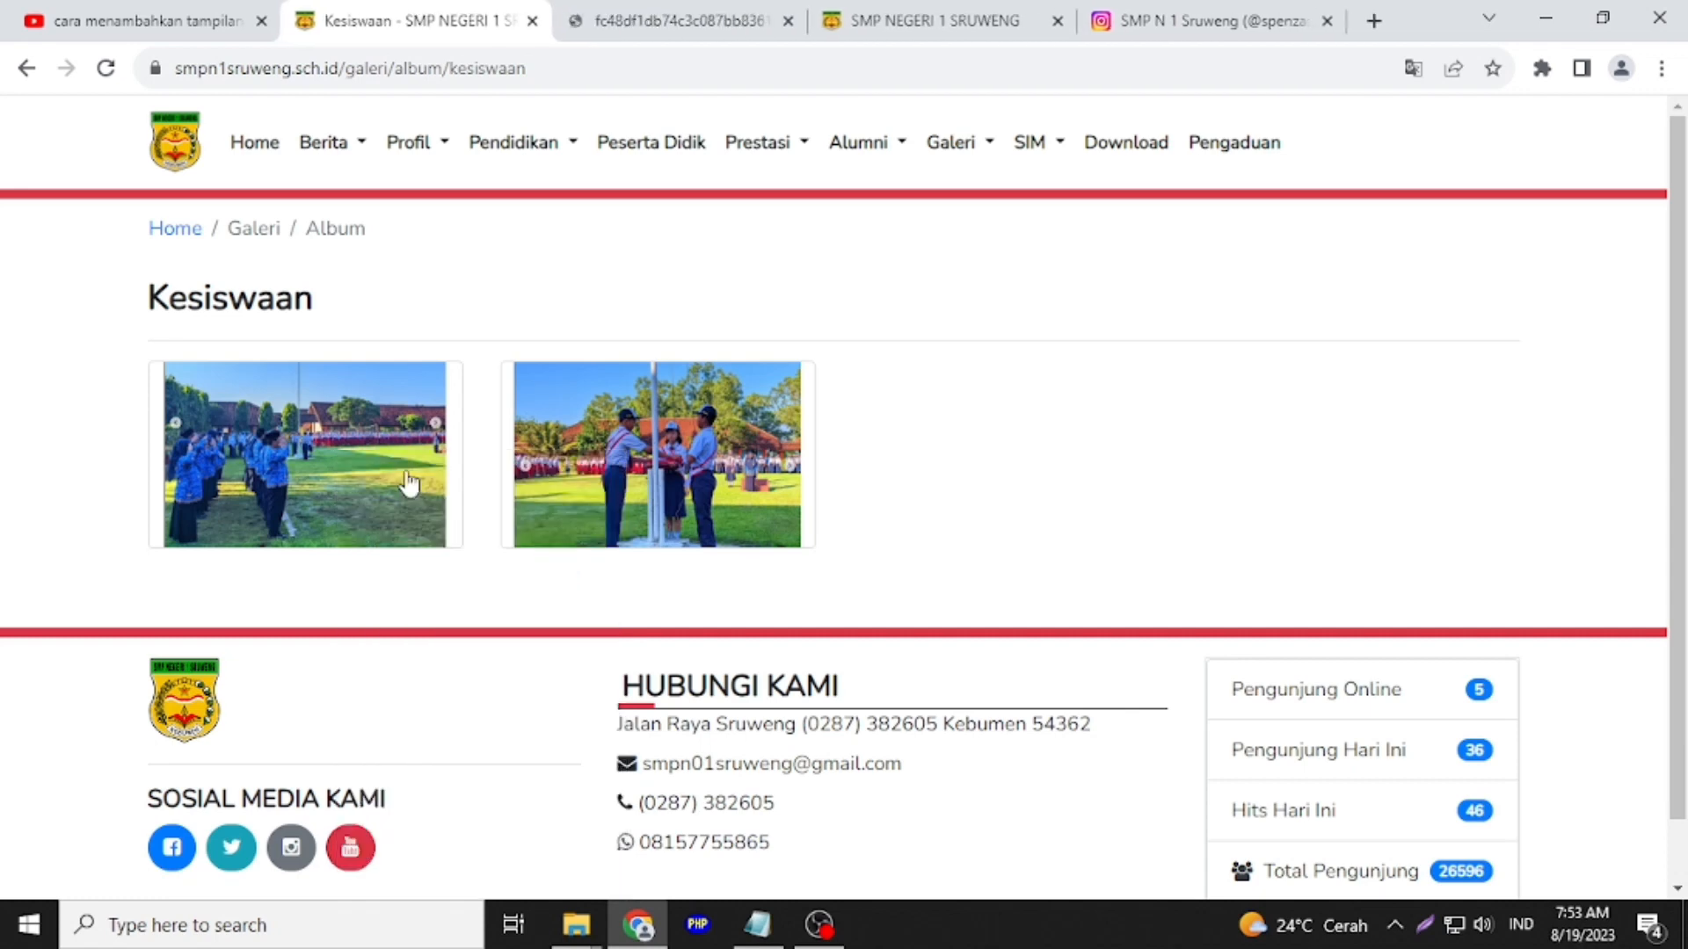
pyautogui.click(647, 29)
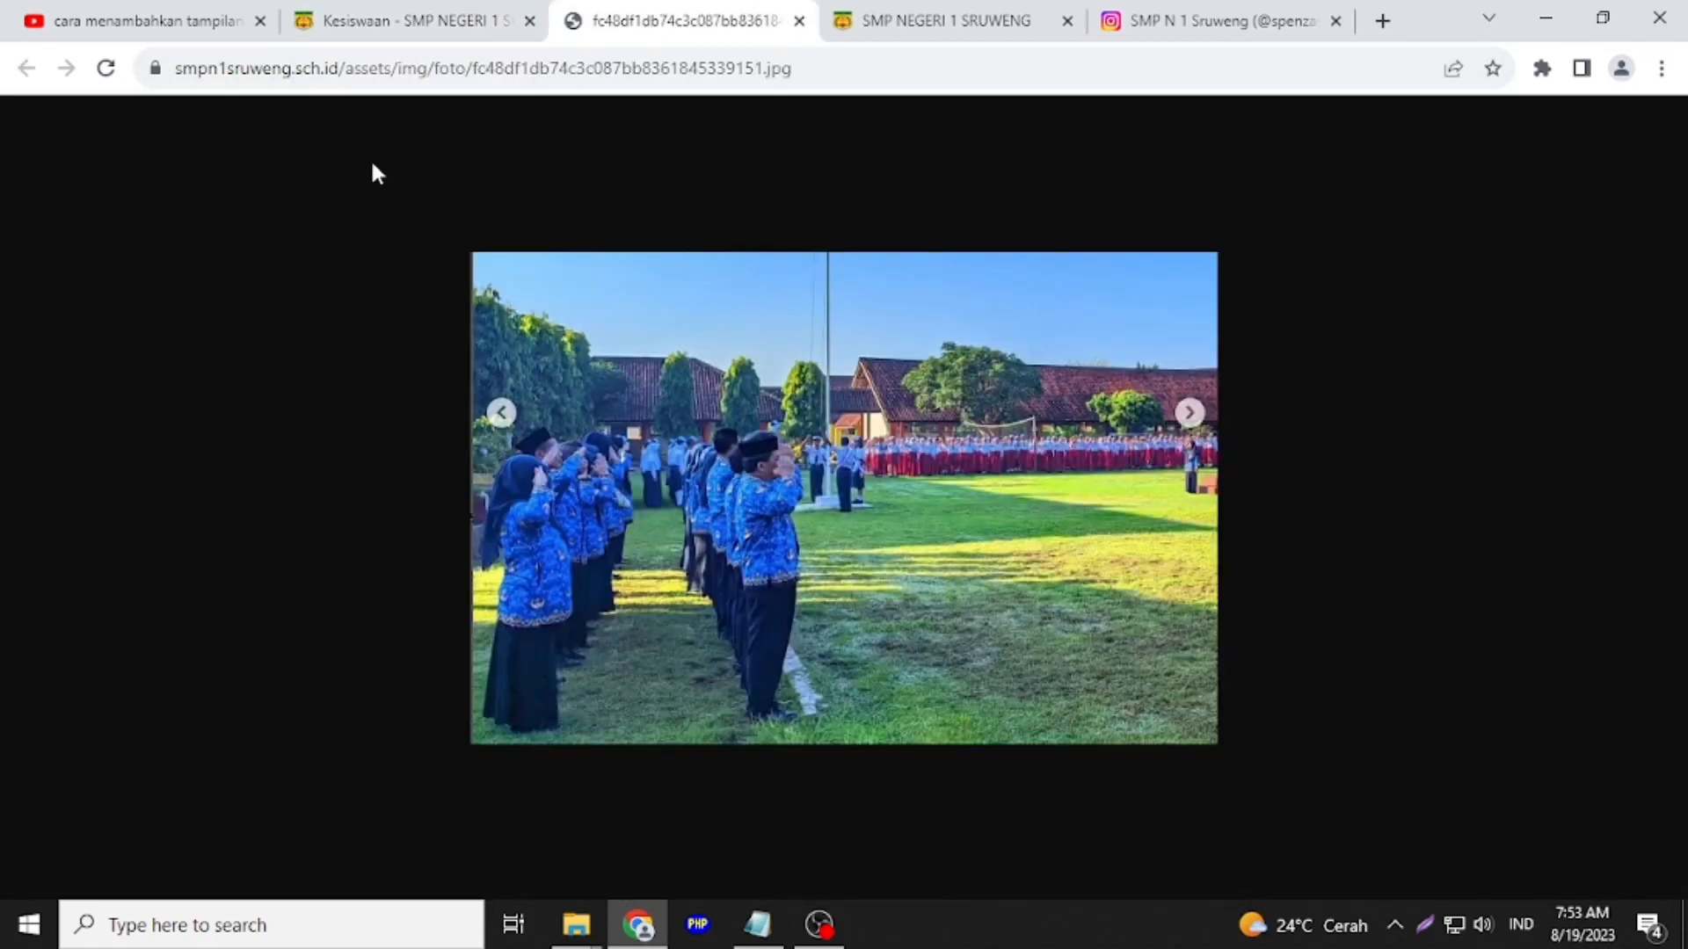
pyautogui.click(421, 19)
pyautogui.rightClick(355, 443)
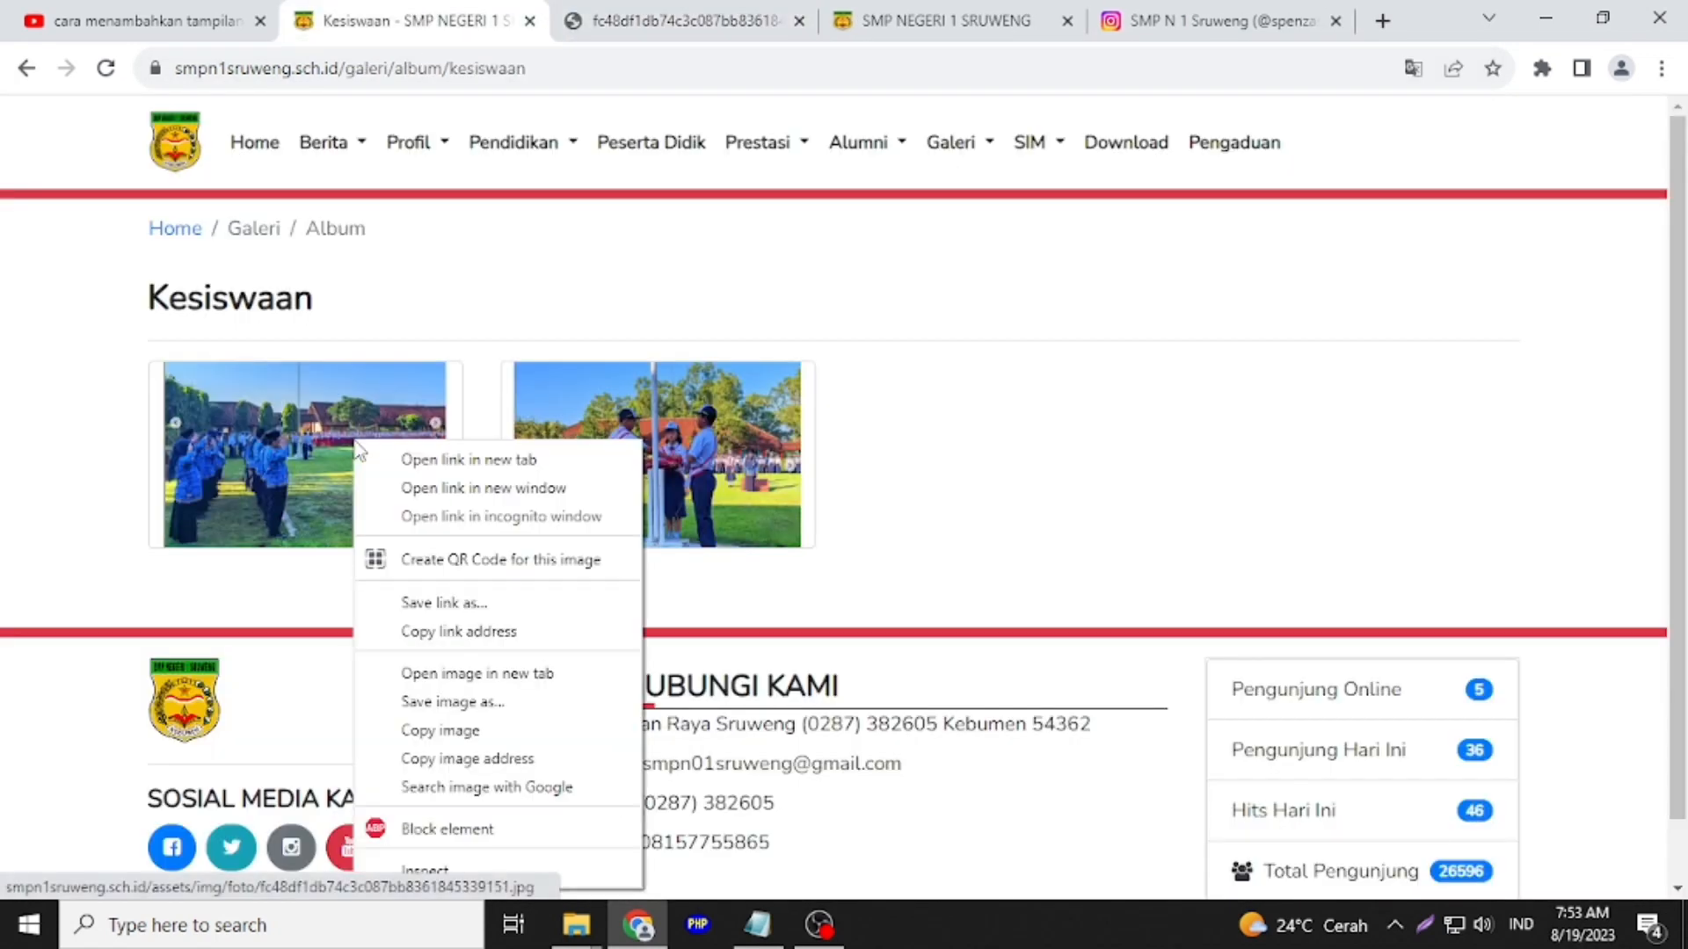
pyautogui.click(455, 466)
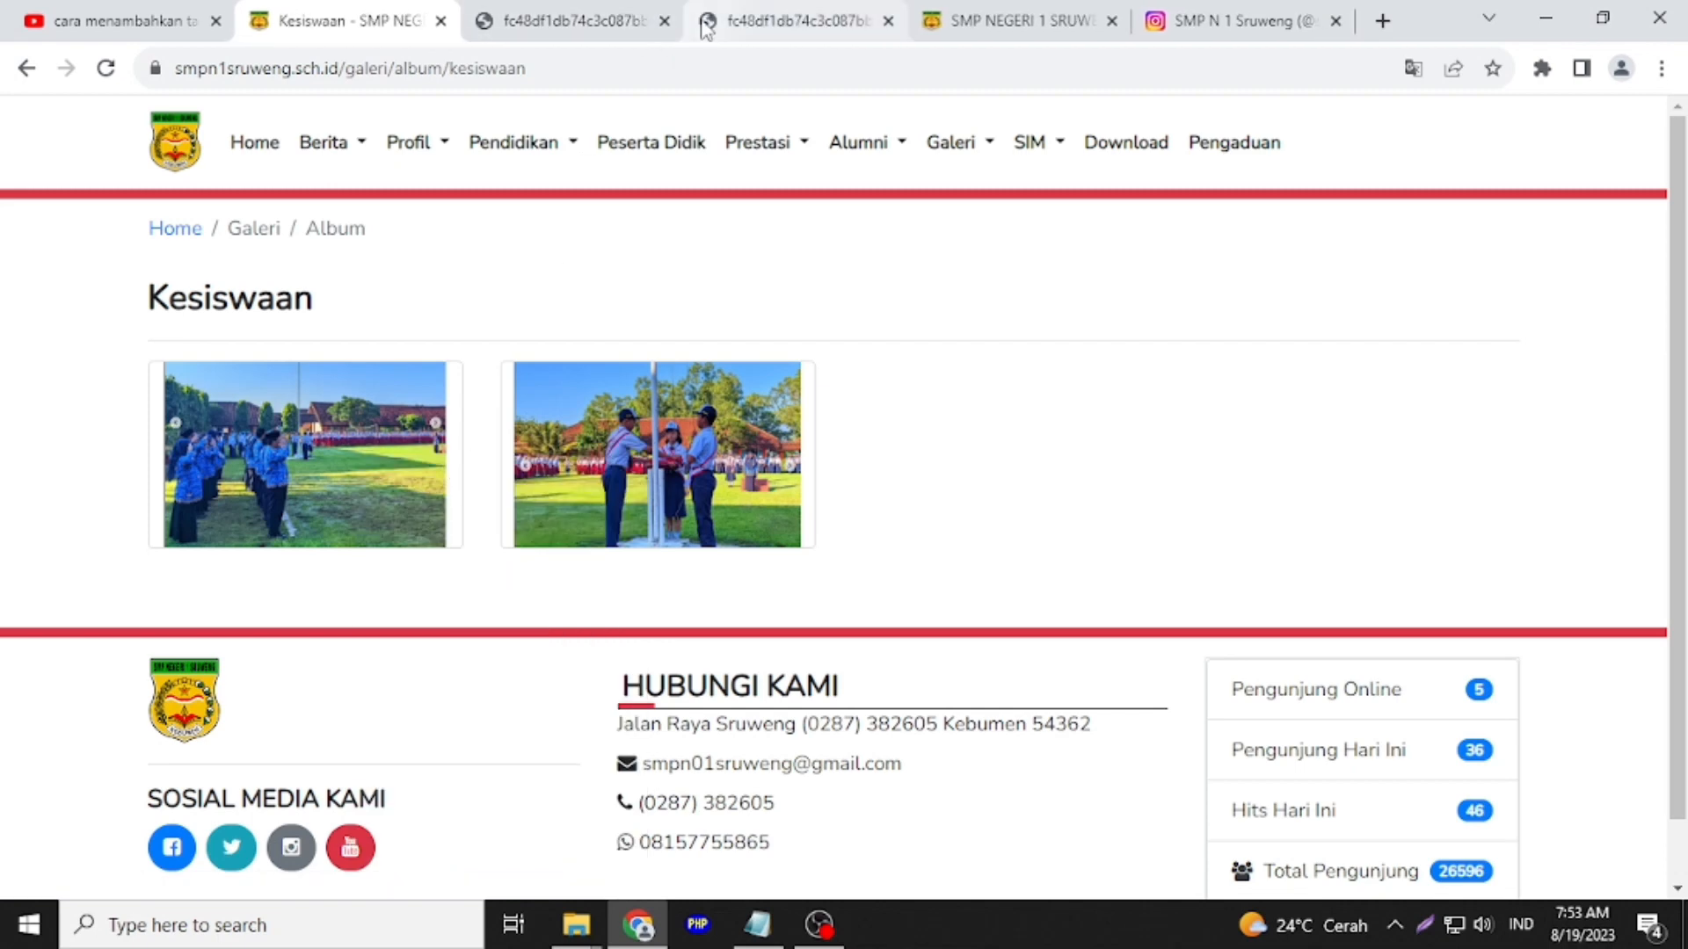
pyautogui.click(665, 21)
pyautogui.click(655, 33)
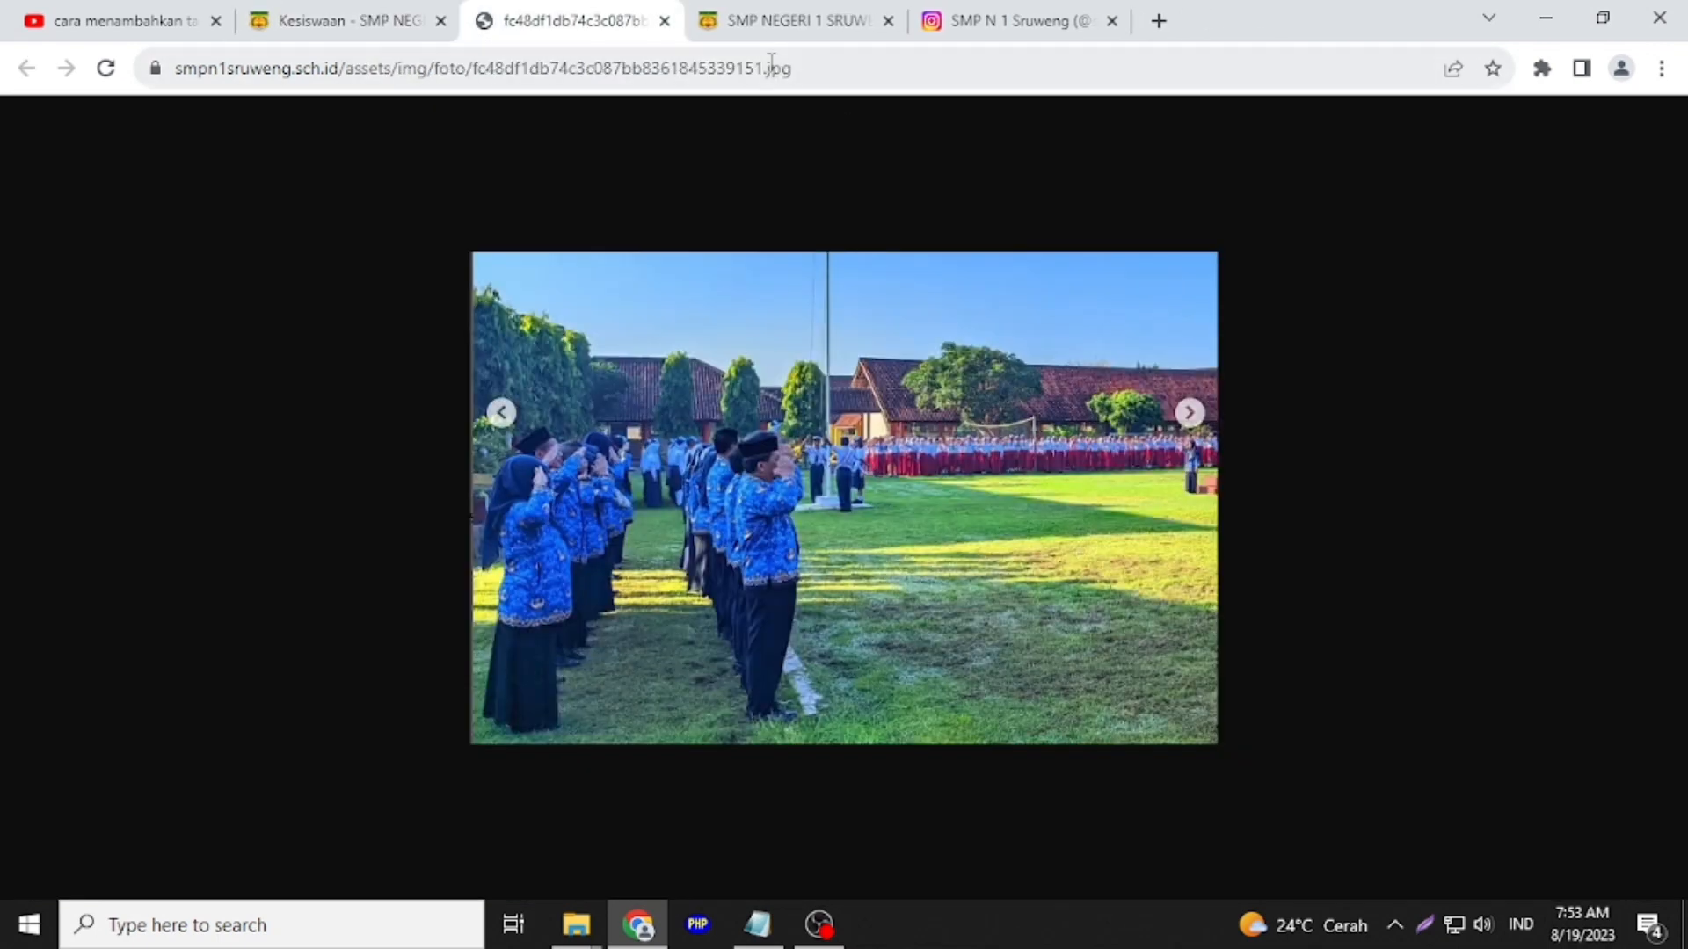
# Copy the full web address of the opened photo
pyautogui.moveTo(501, 70); pyautogui.dragTo(526, 59)
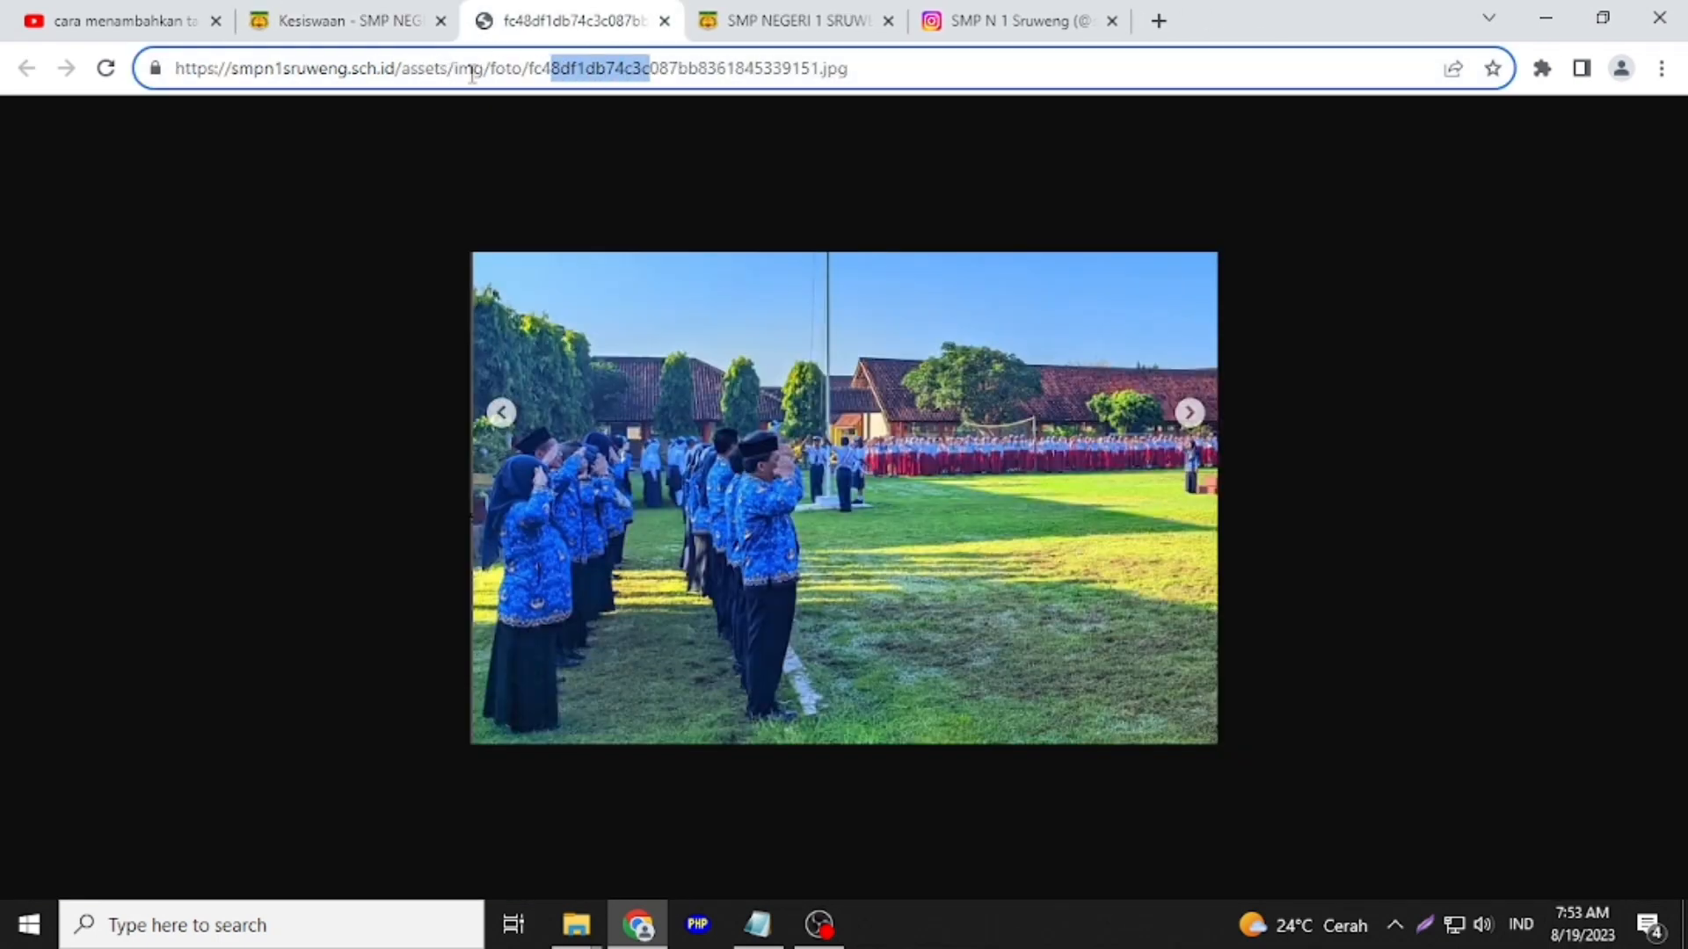
pyautogui.click(530, 70)
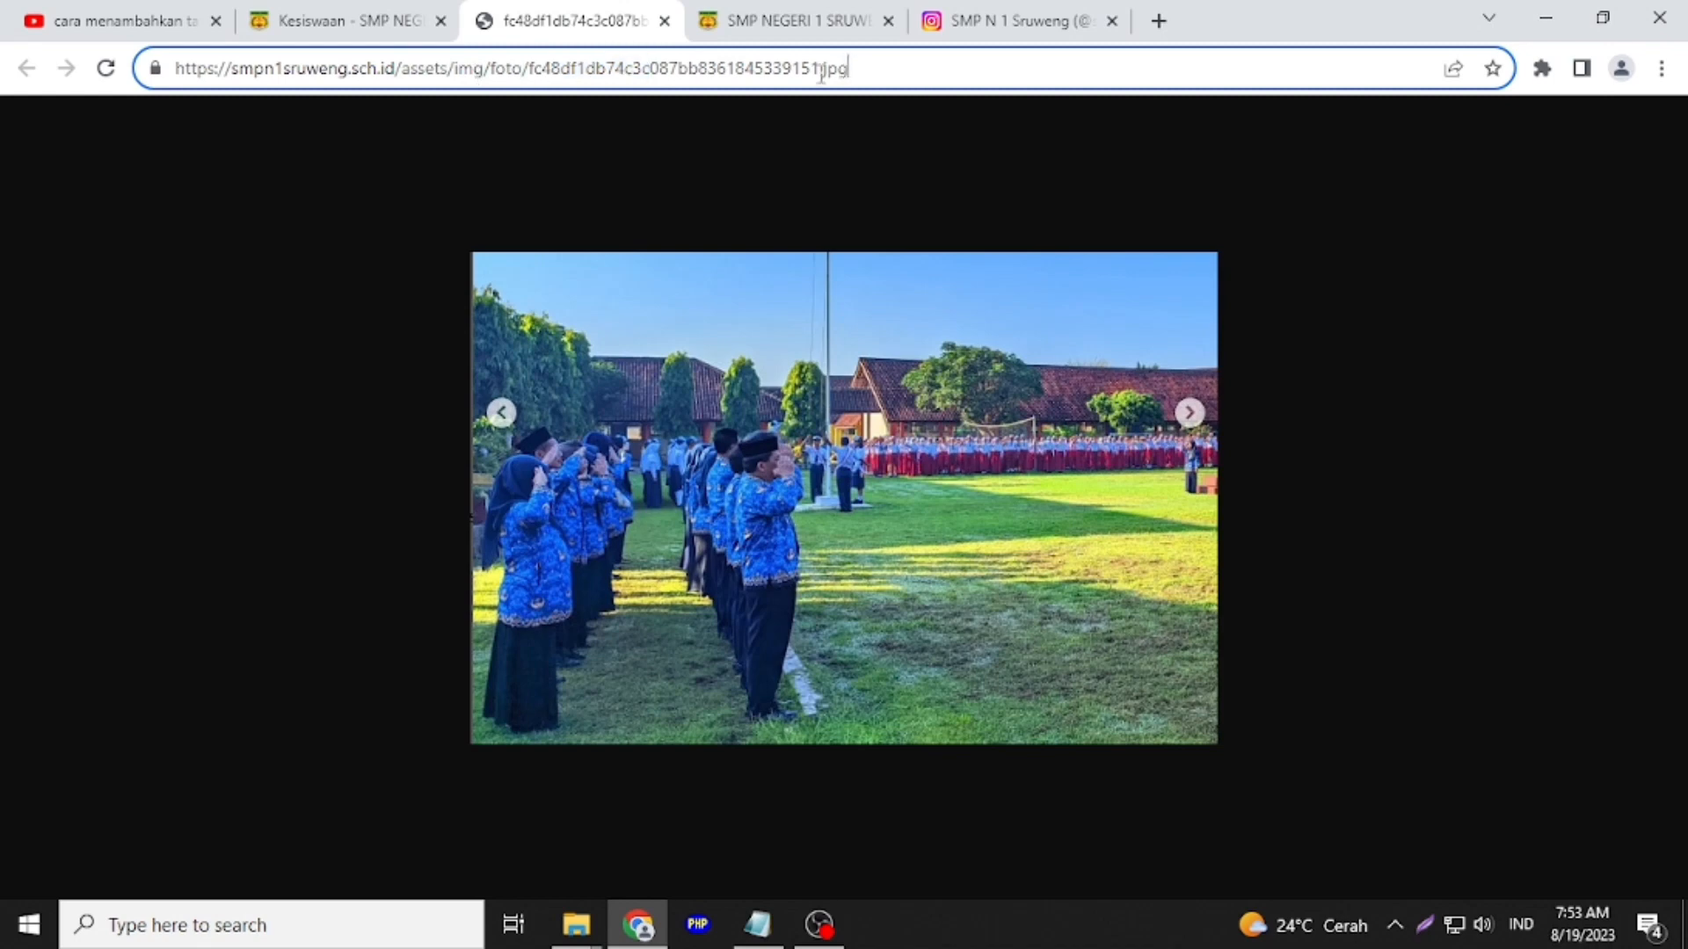
pyautogui.moveTo(920, 69); pyautogui.dragTo(162, 70)
pyautogui.rightClick(389, 71)
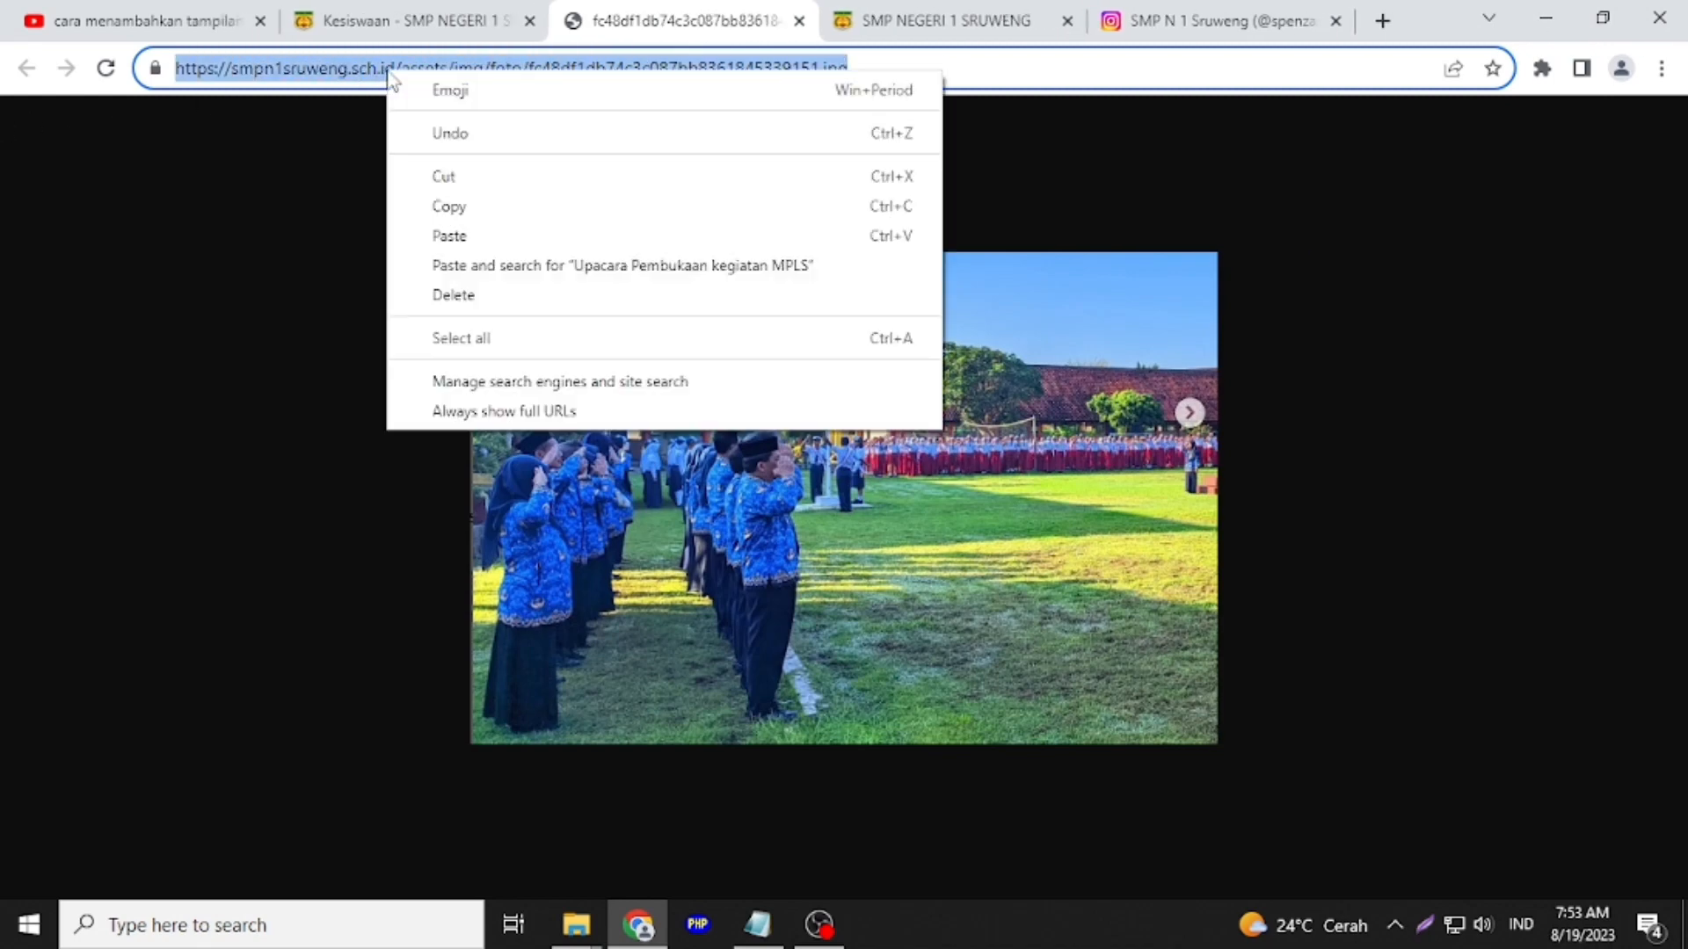
pyautogui.click(450, 206)
# Open the news item "Upacara Pembukaan kegiatan MPLS" for editing in the backend's Berita list
pyautogui.click(901, 40)
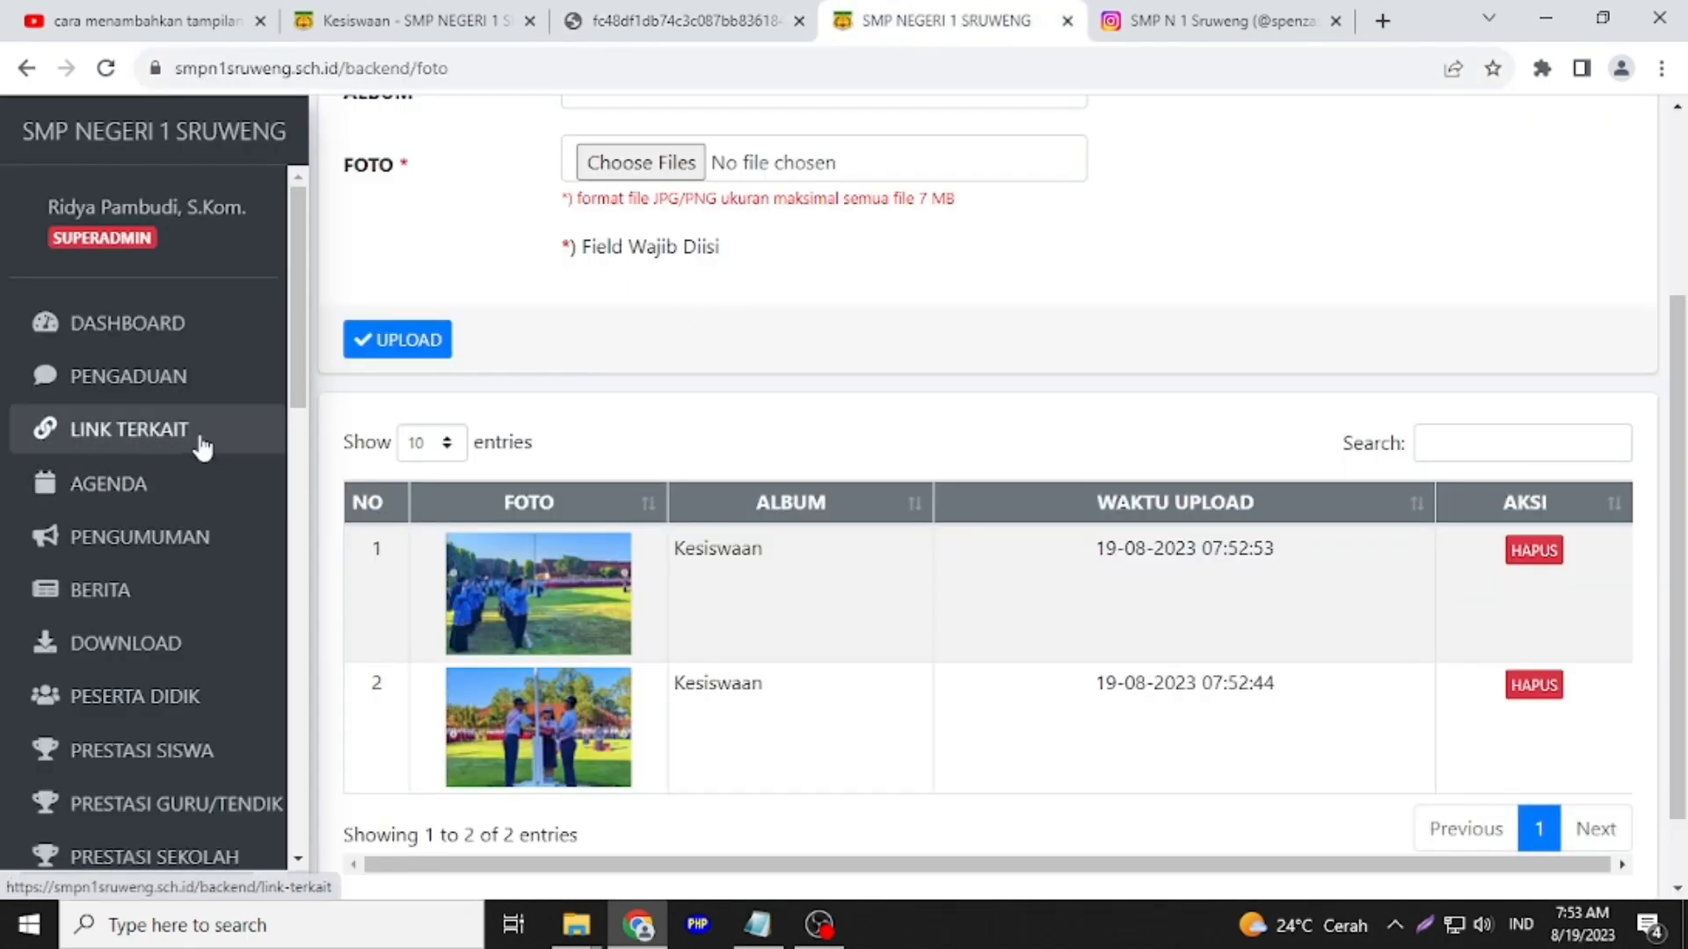
pyautogui.click(123, 605)
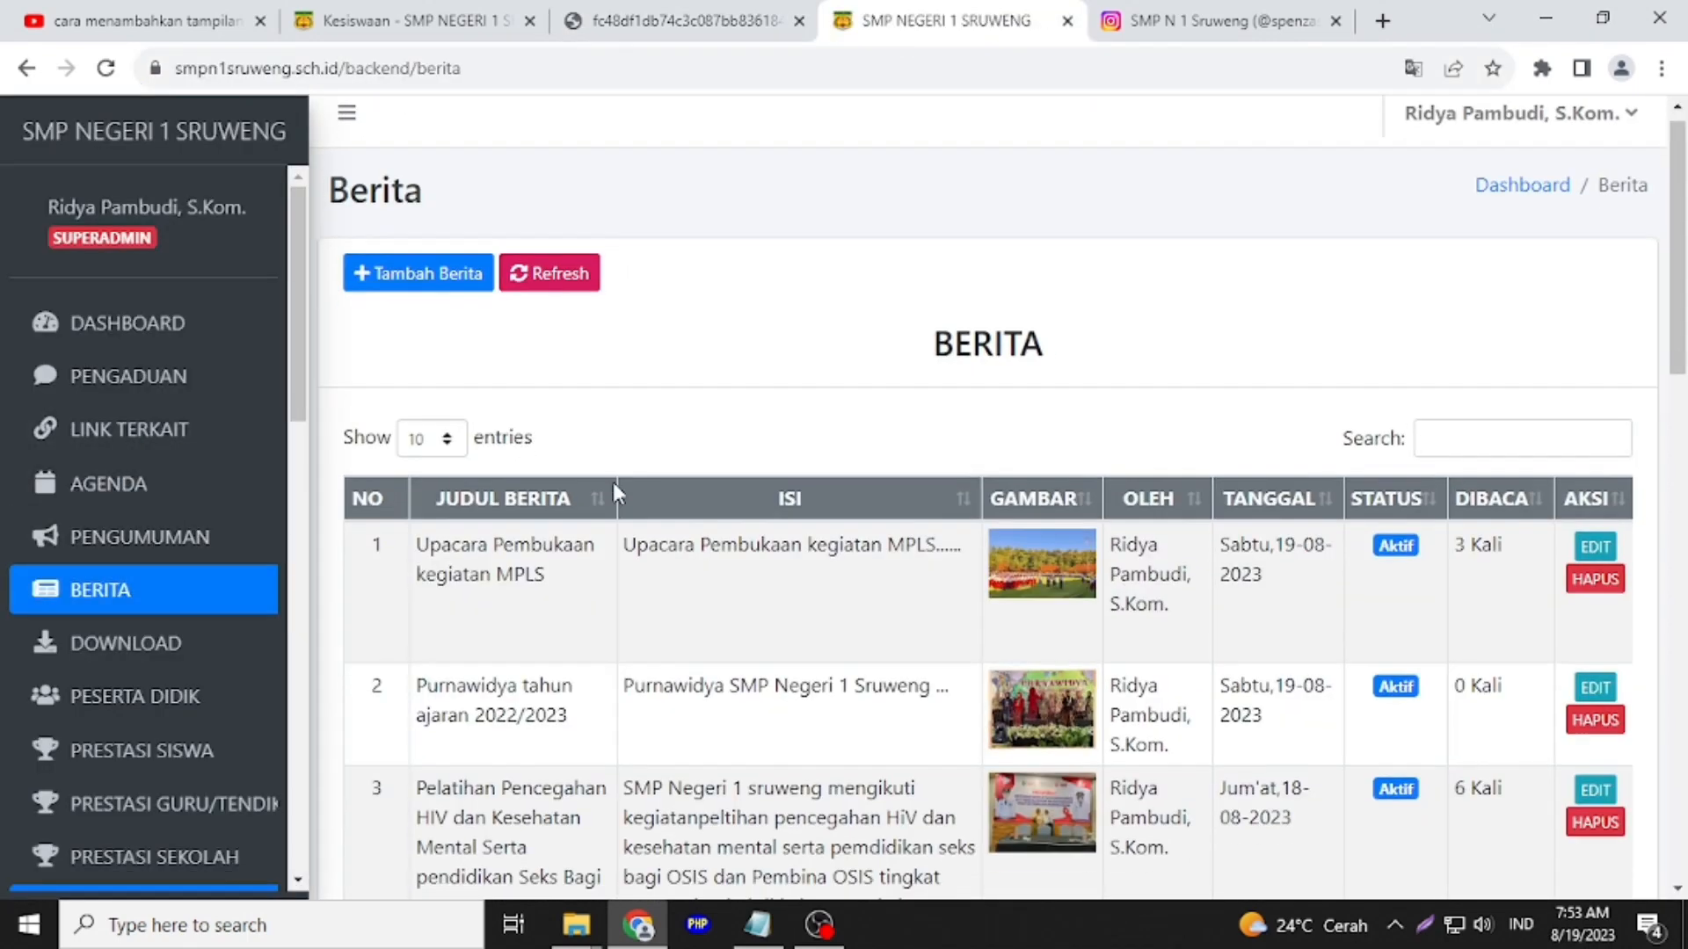
pyautogui.scroll(-3, 1400, 406)
pyautogui.click(1594, 317)
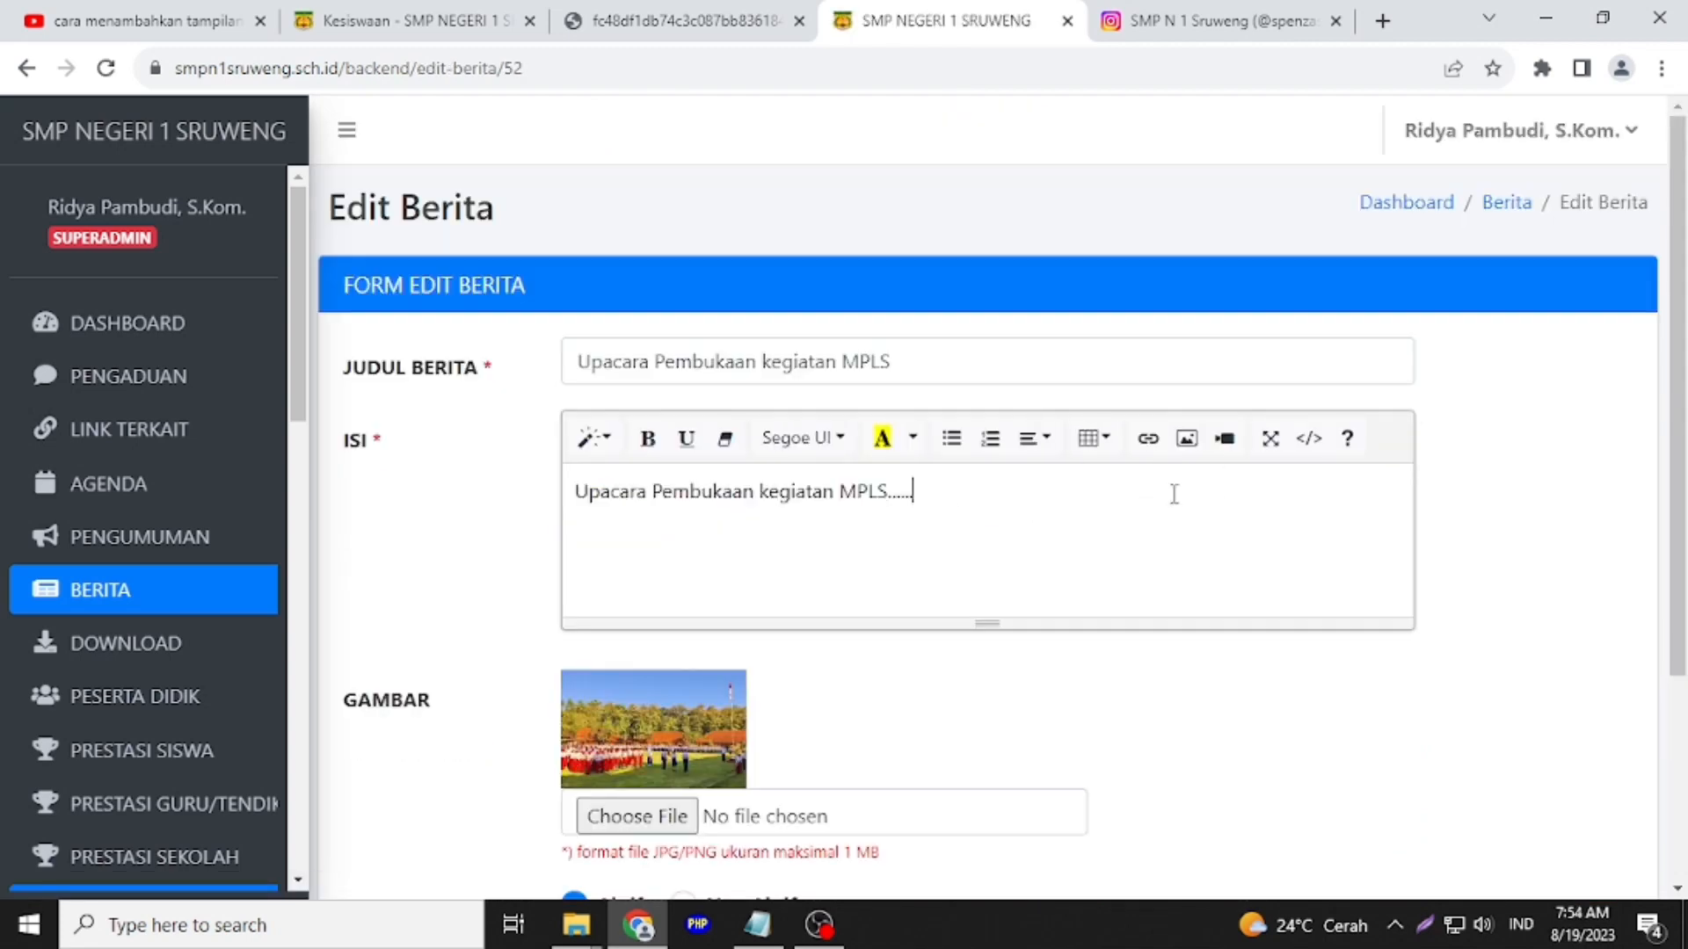
# Insert the photo below the body text of the MPLS news item using the copied image URL and save the item
pyautogui.click(1187, 439)
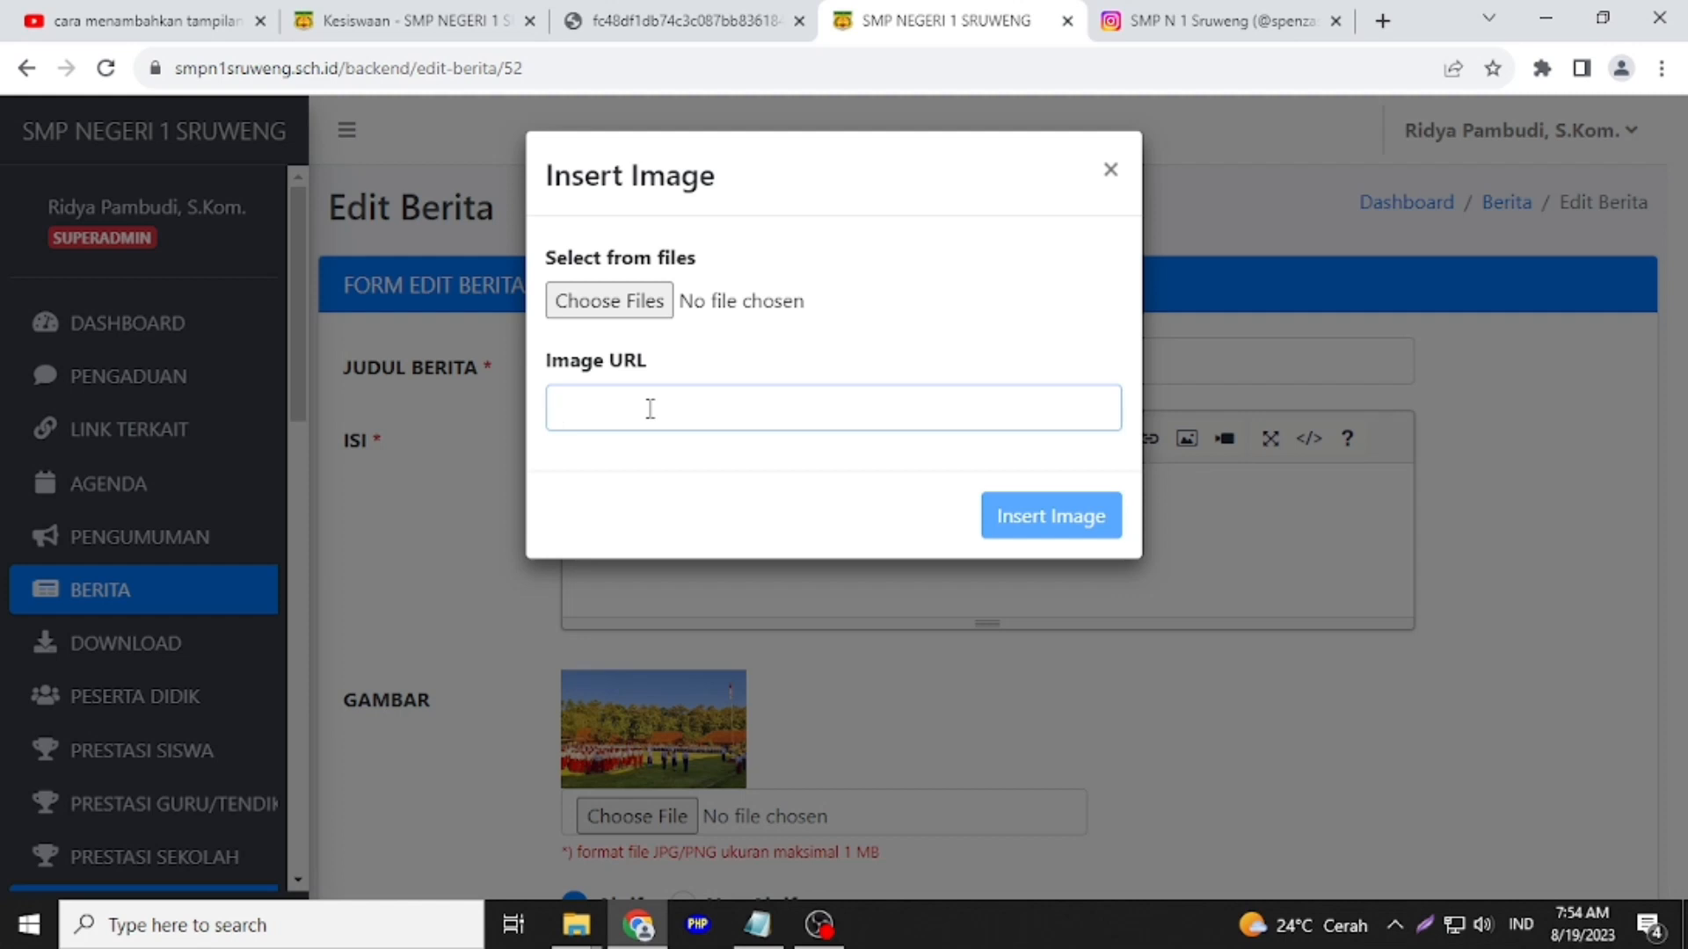
pyautogui.hotkey('ctrl', 'v')
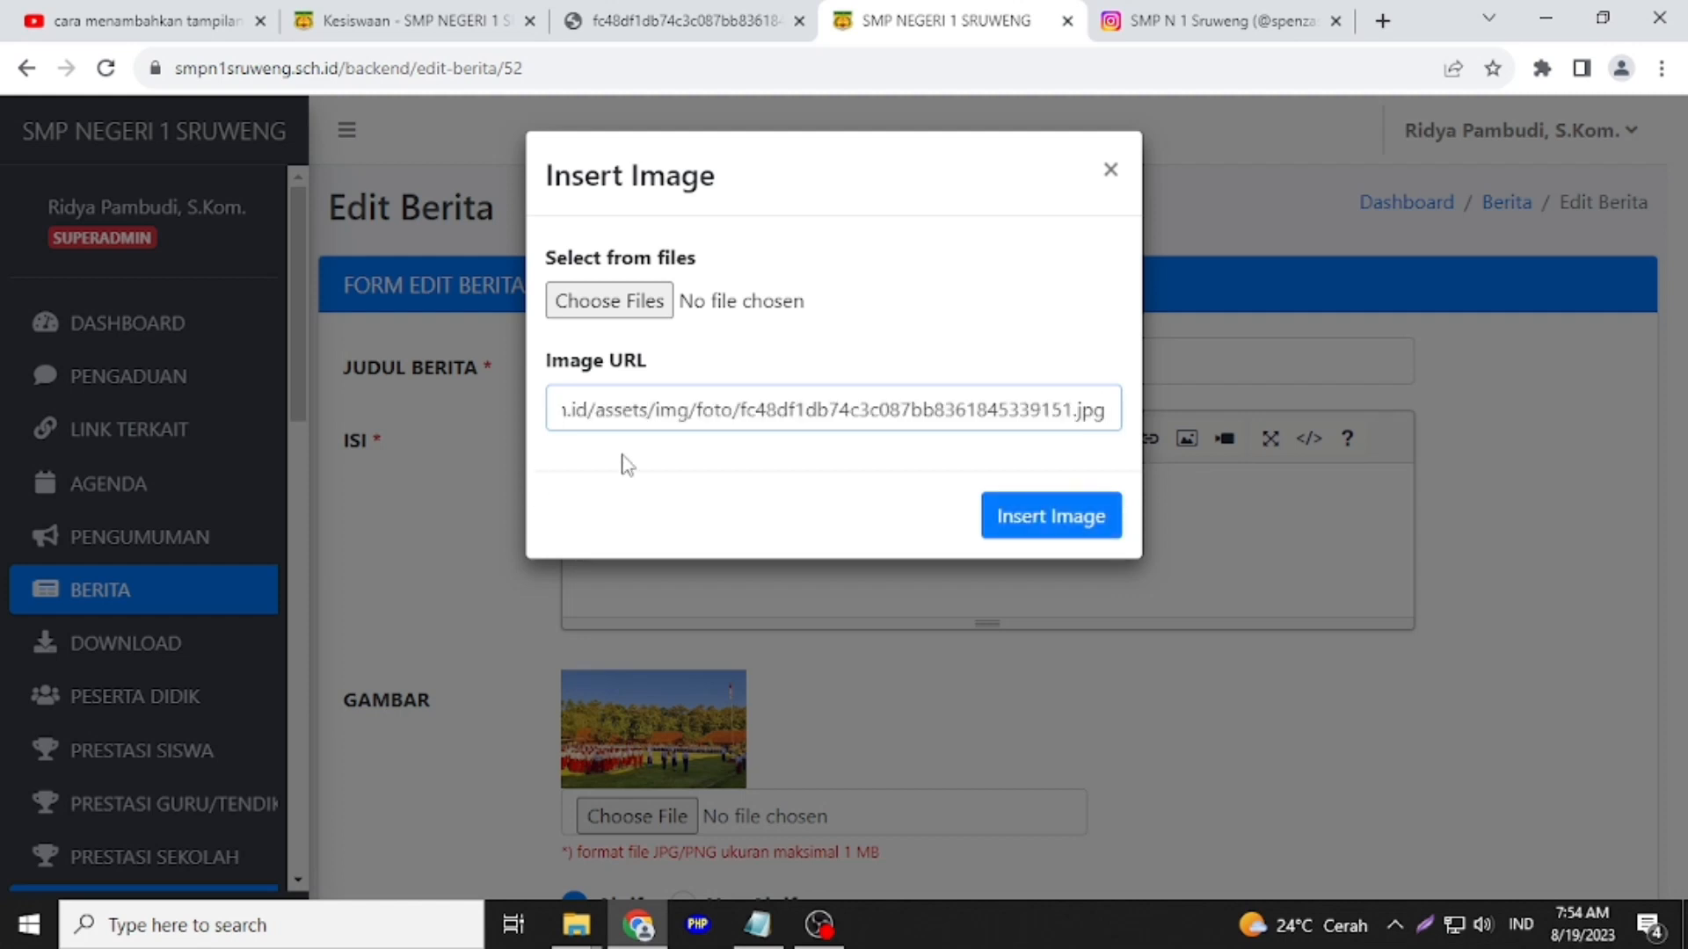
pyautogui.click(1037, 528)
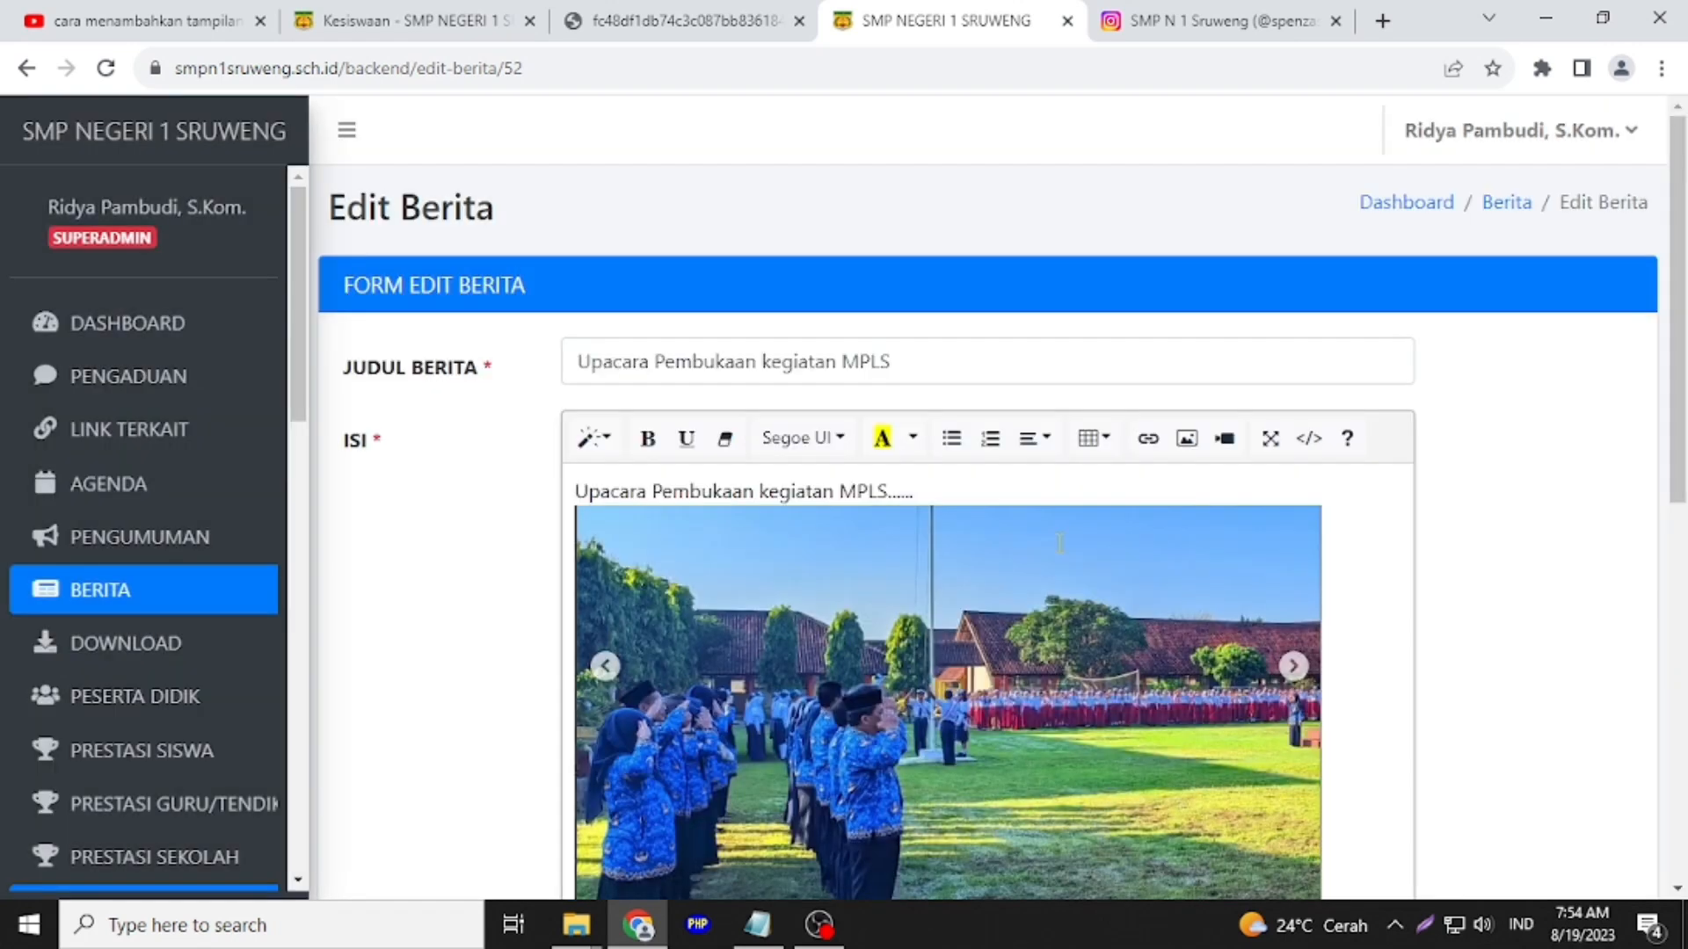
pyautogui.scroll(-8, 1454, 680)
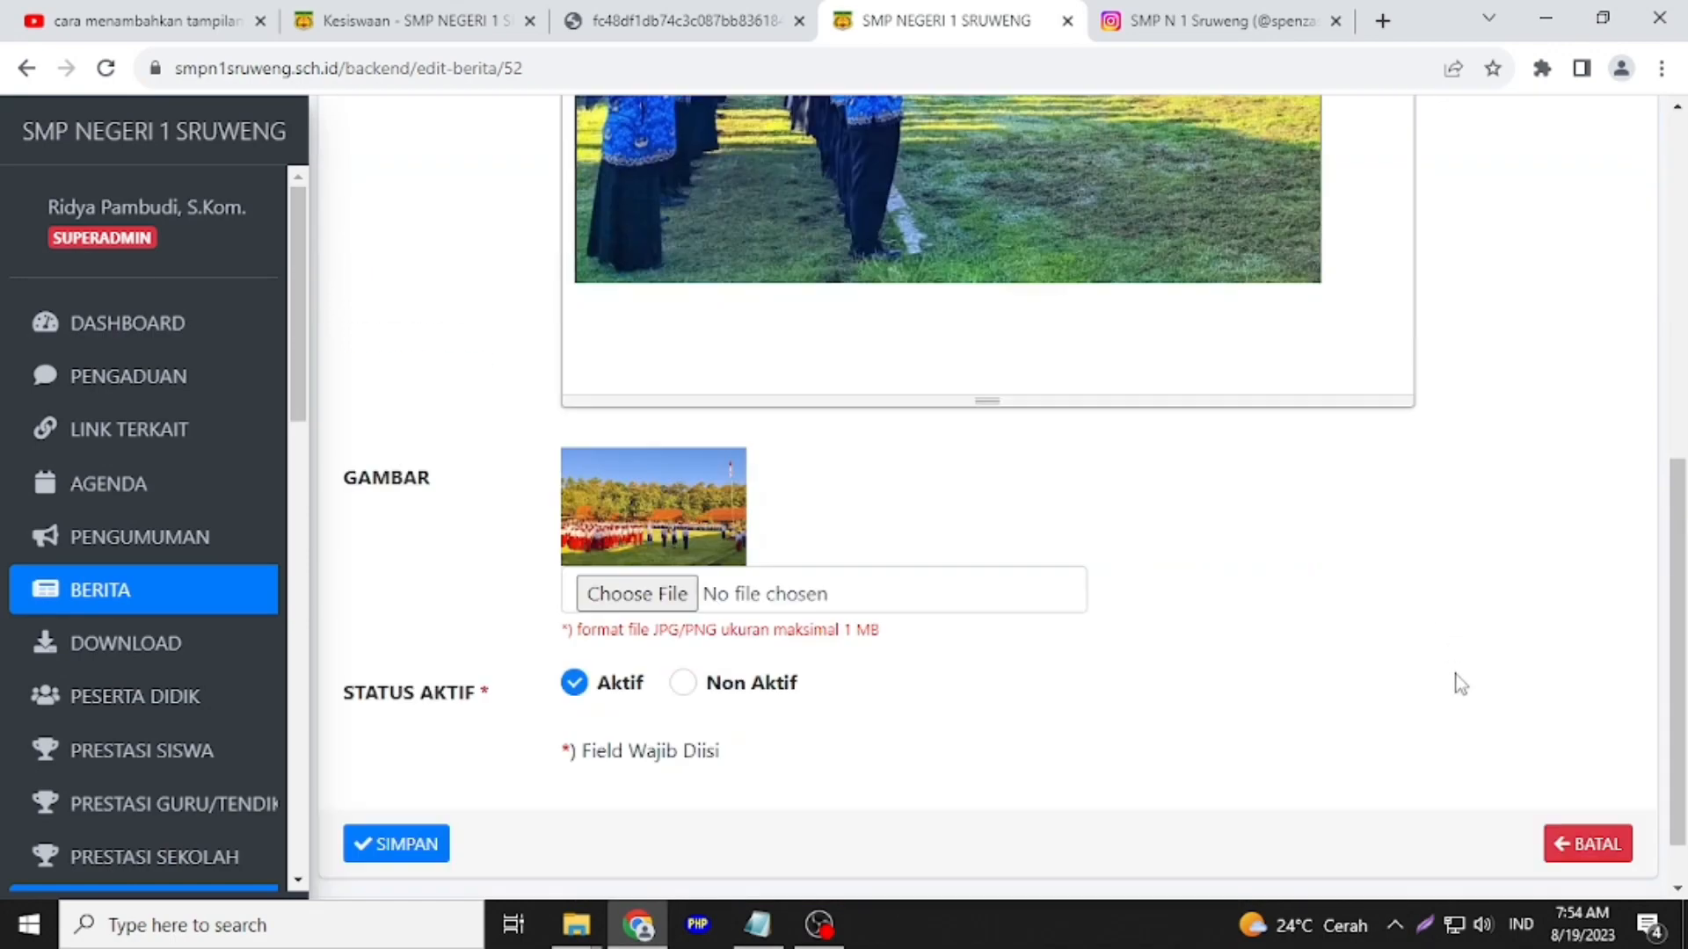
pyautogui.click(411, 782)
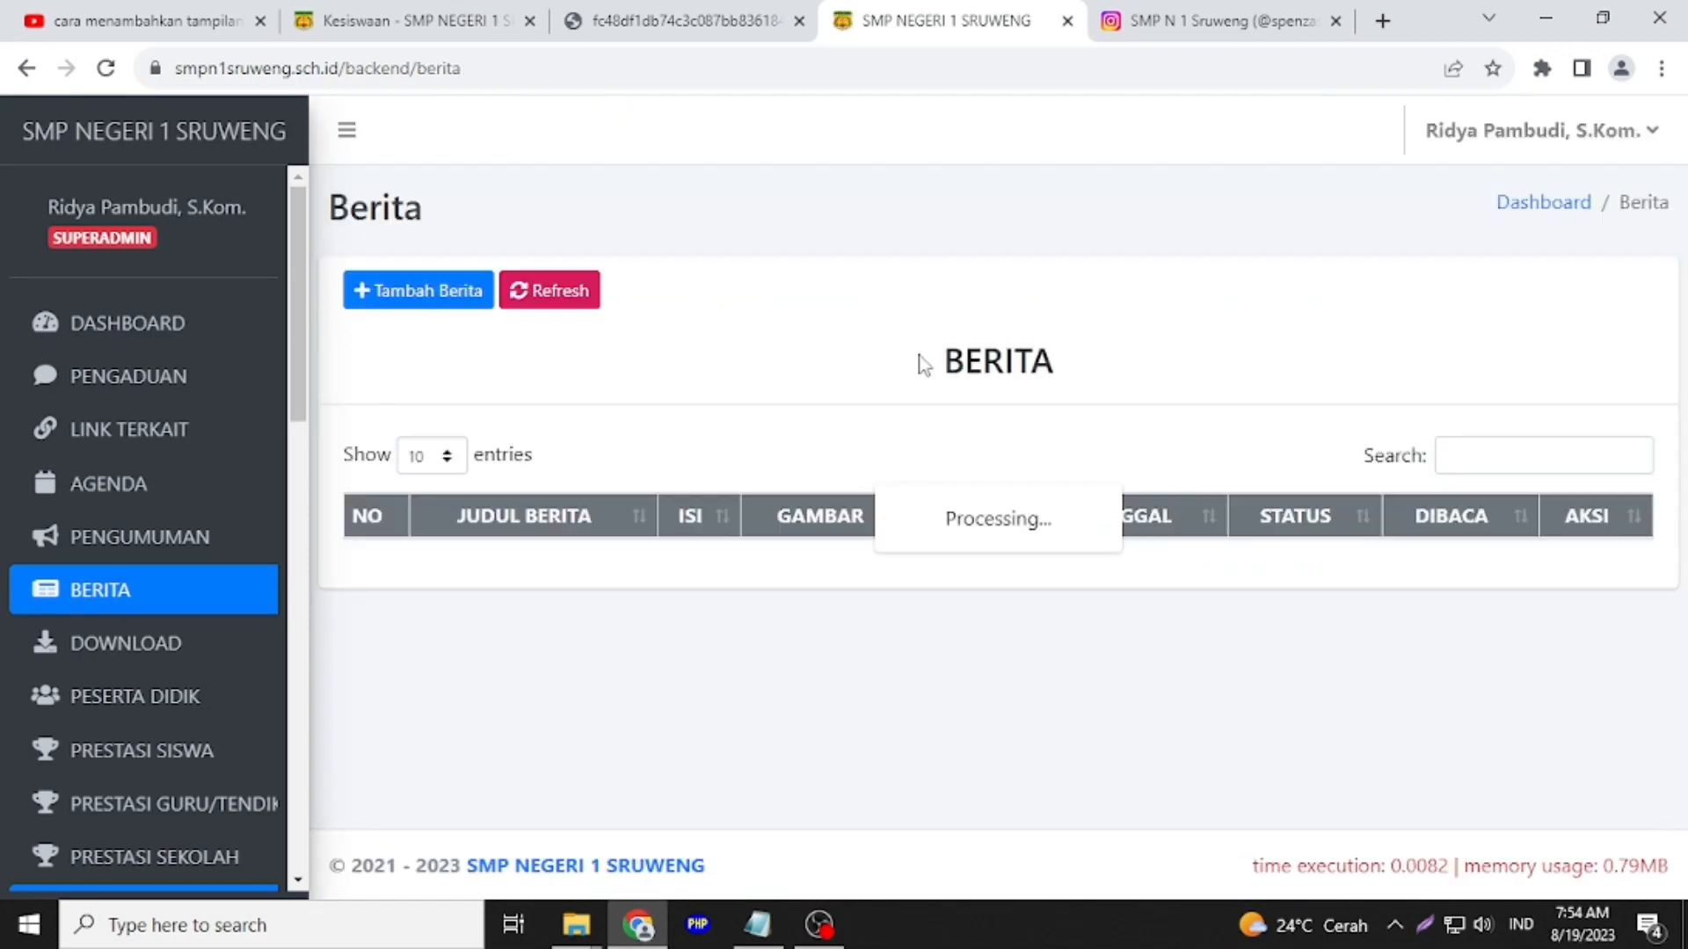
# Open the MPLS news detail from the public homepage and check the photo inserted in its body
pyautogui.click(430, 23)
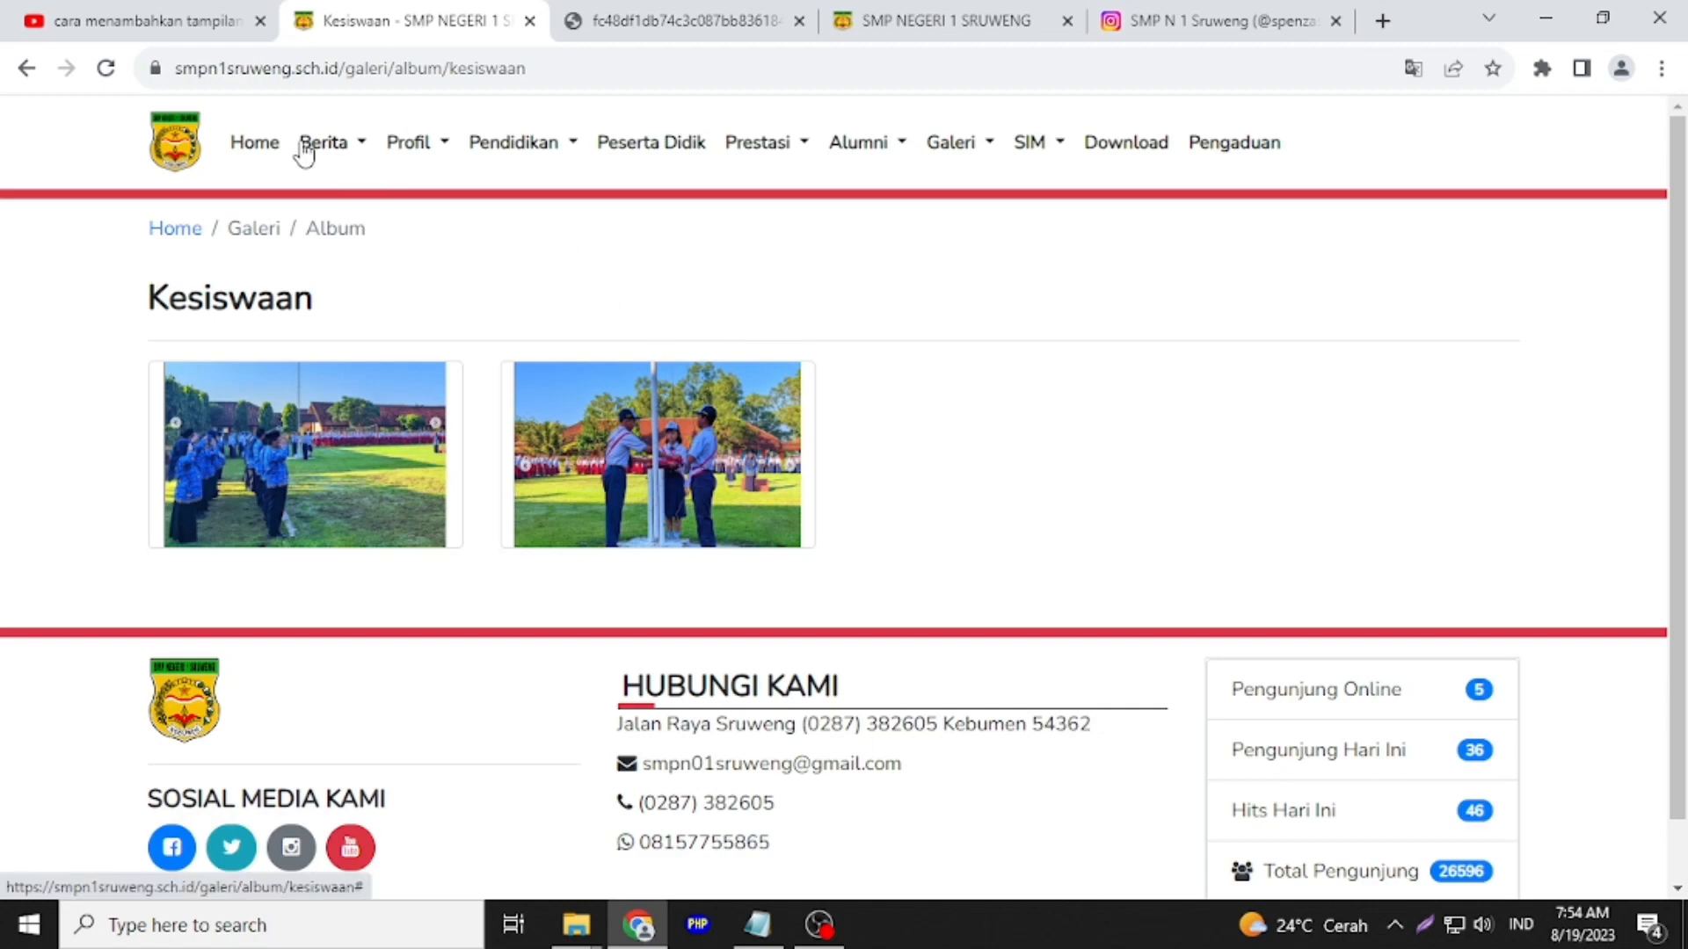
pyautogui.click(254, 142)
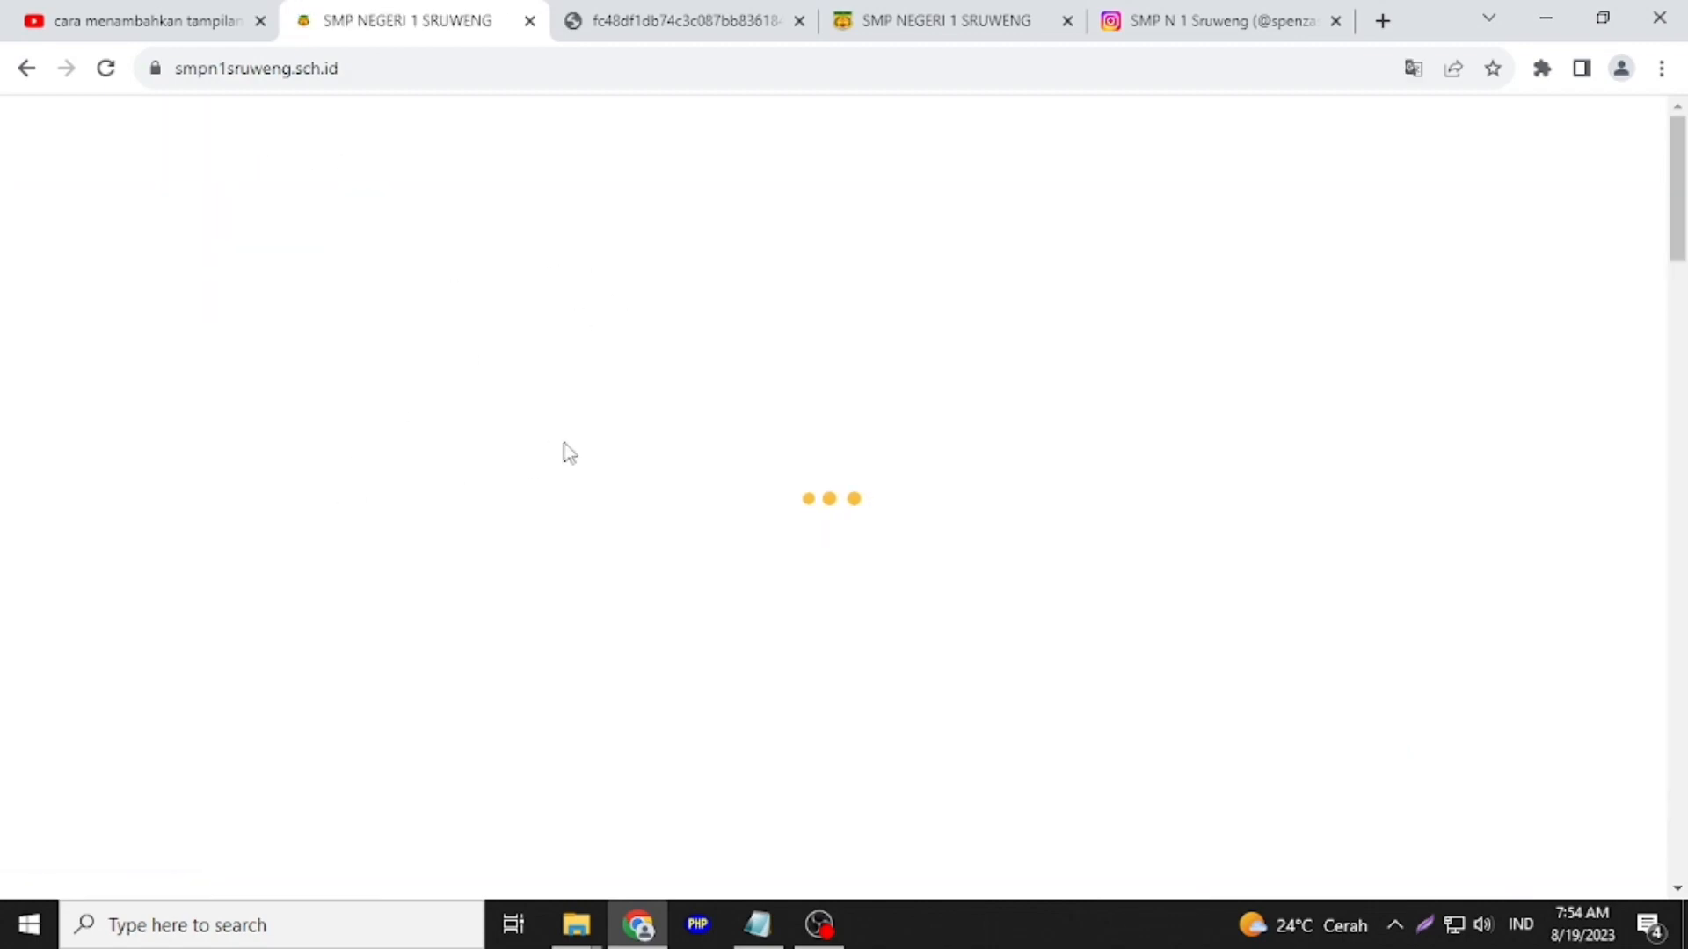
pyautogui.scroll(-10, 650, 459)
pyautogui.scroll(-7, 650, 459)
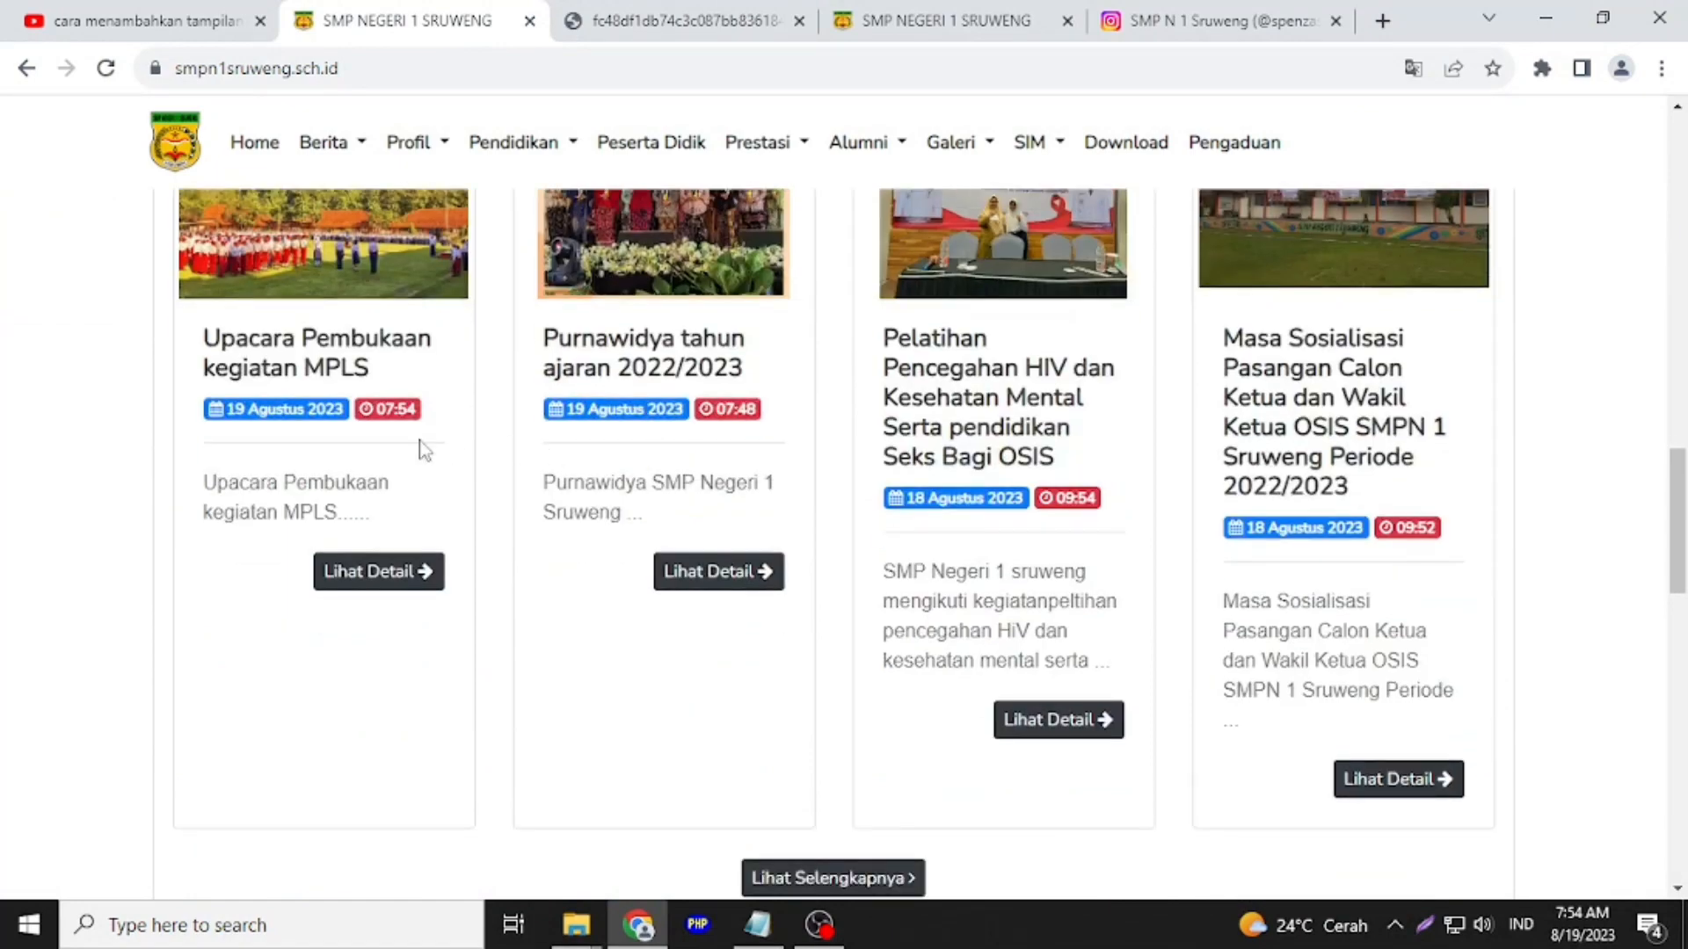
pyautogui.click(334, 251)
pyautogui.scroll(-5, 538, 338)
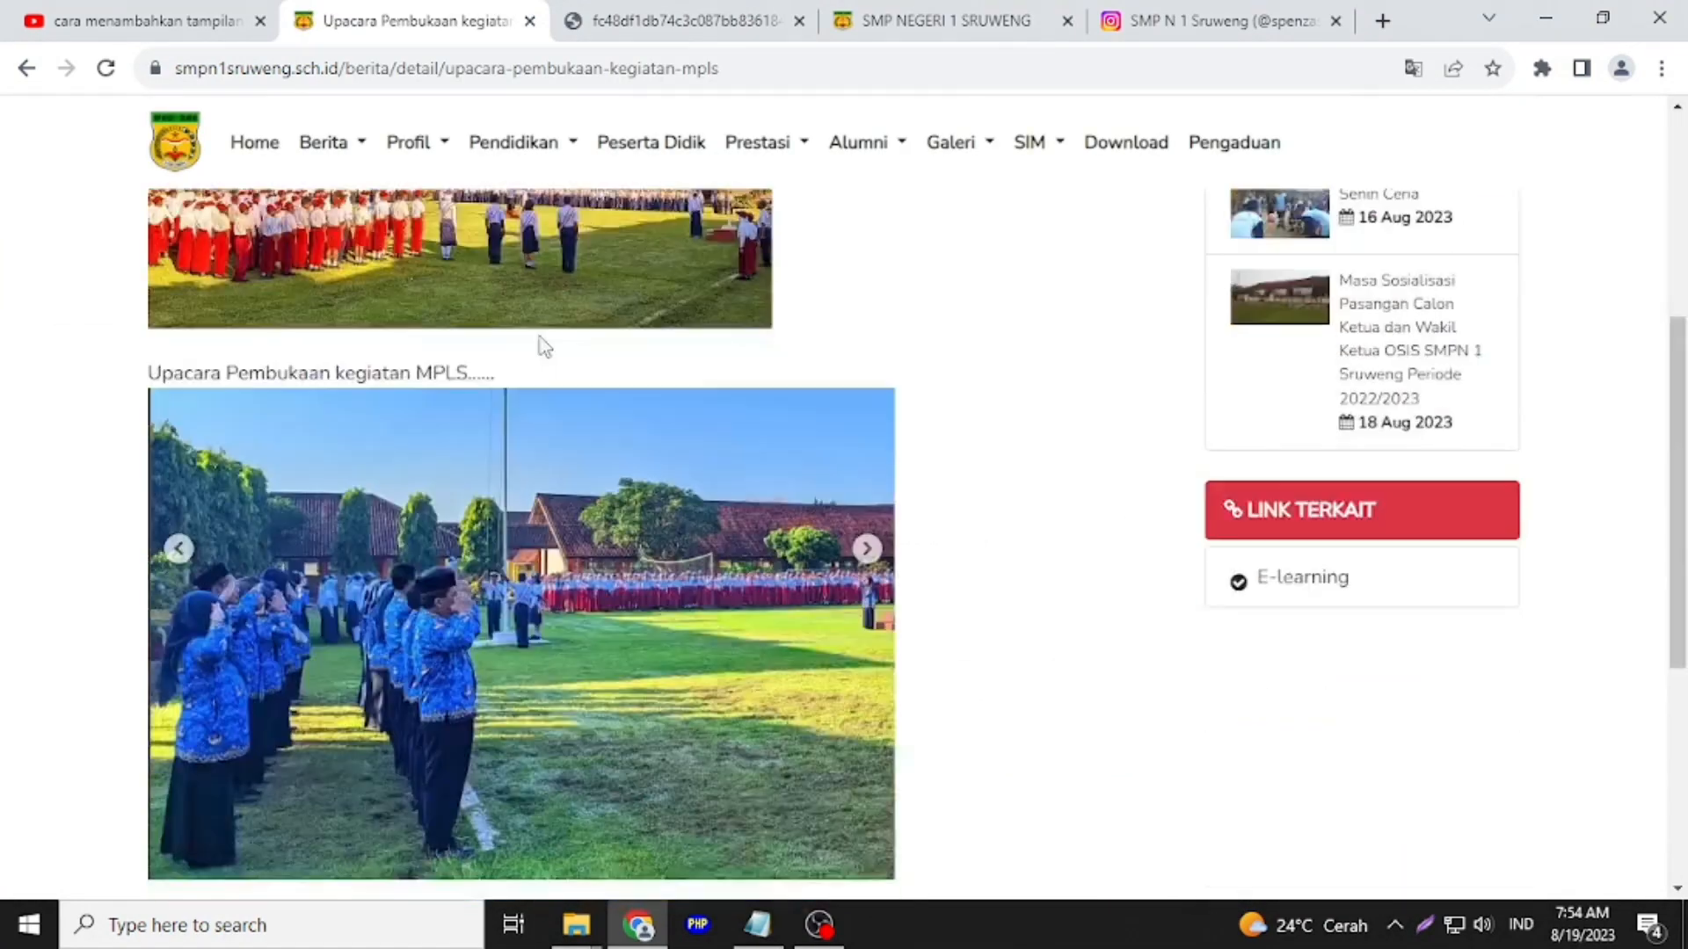
pyautogui.scroll(3, 538, 333)
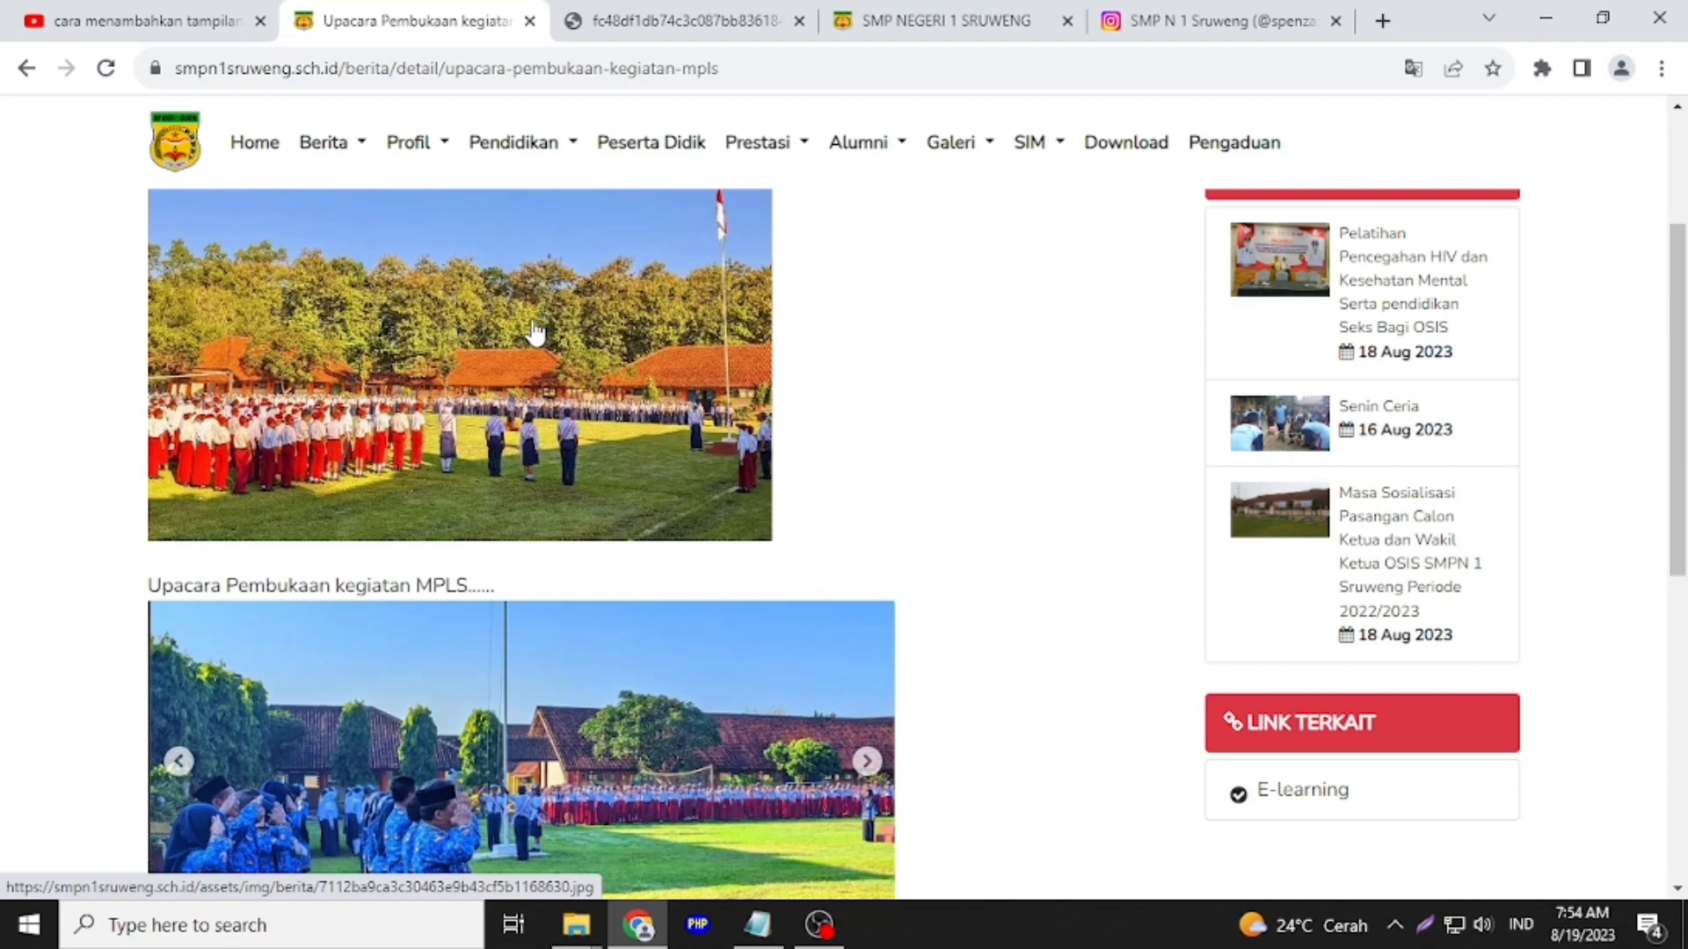
# Open the news item "Upacara Pembukaan kegiatan MPLS" for editing again from the backend's Berita list
pyautogui.click(879, 20)
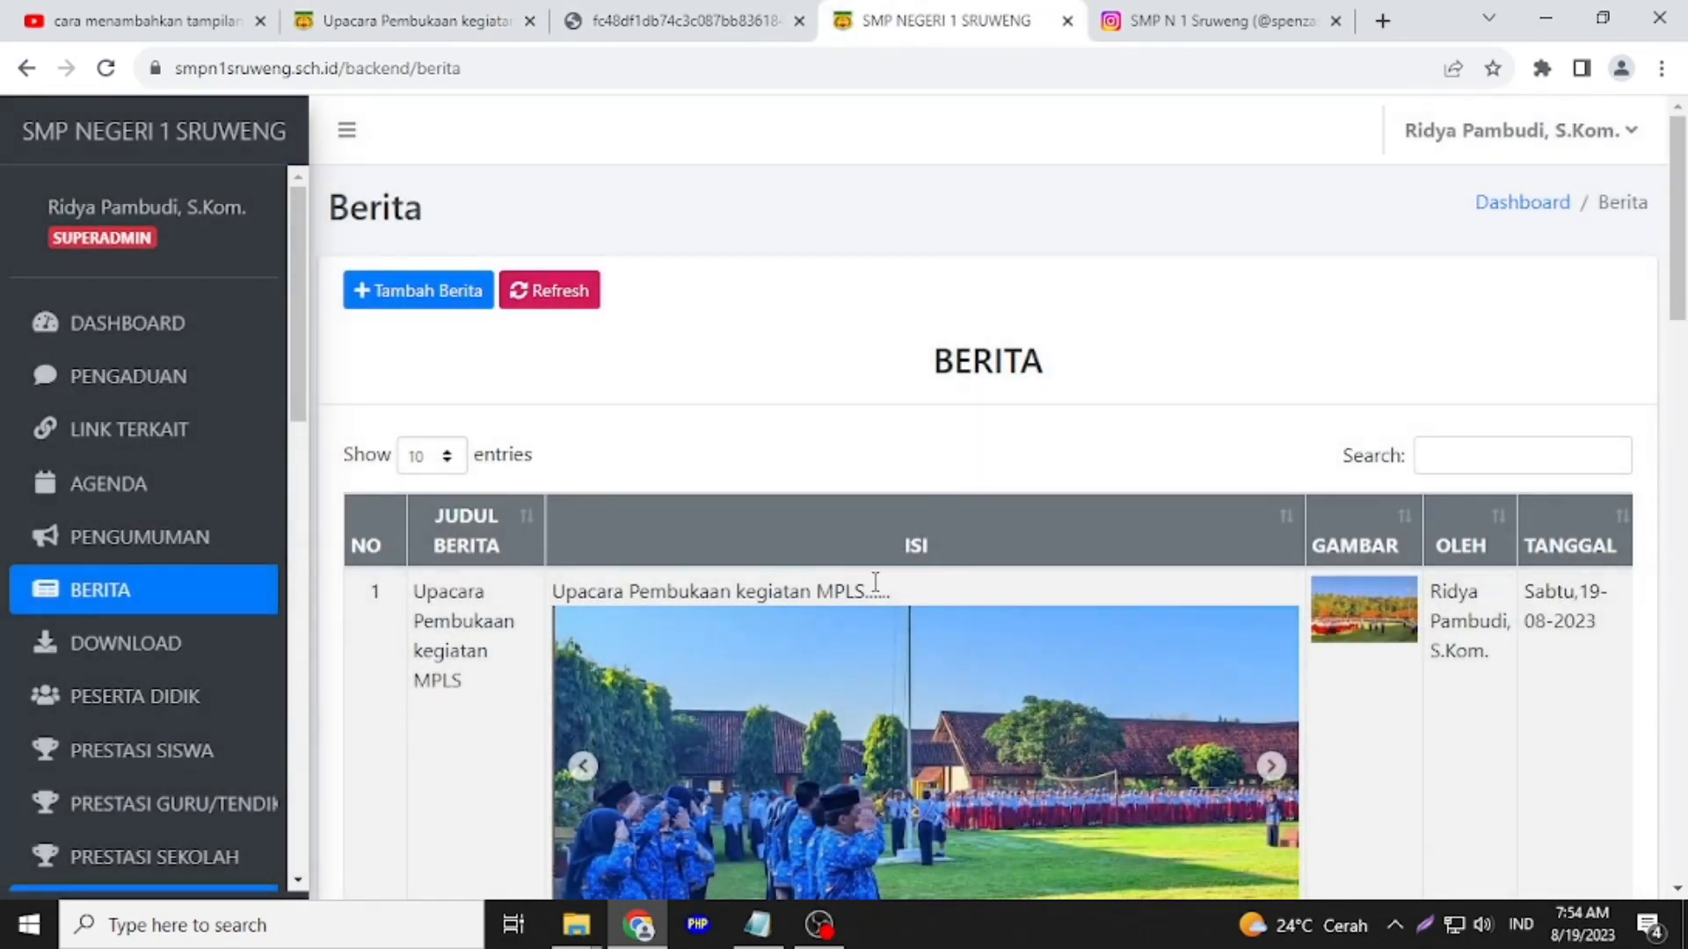
pyautogui.scroll(-5, 881, 546)
pyautogui.scroll(5, 894, 521)
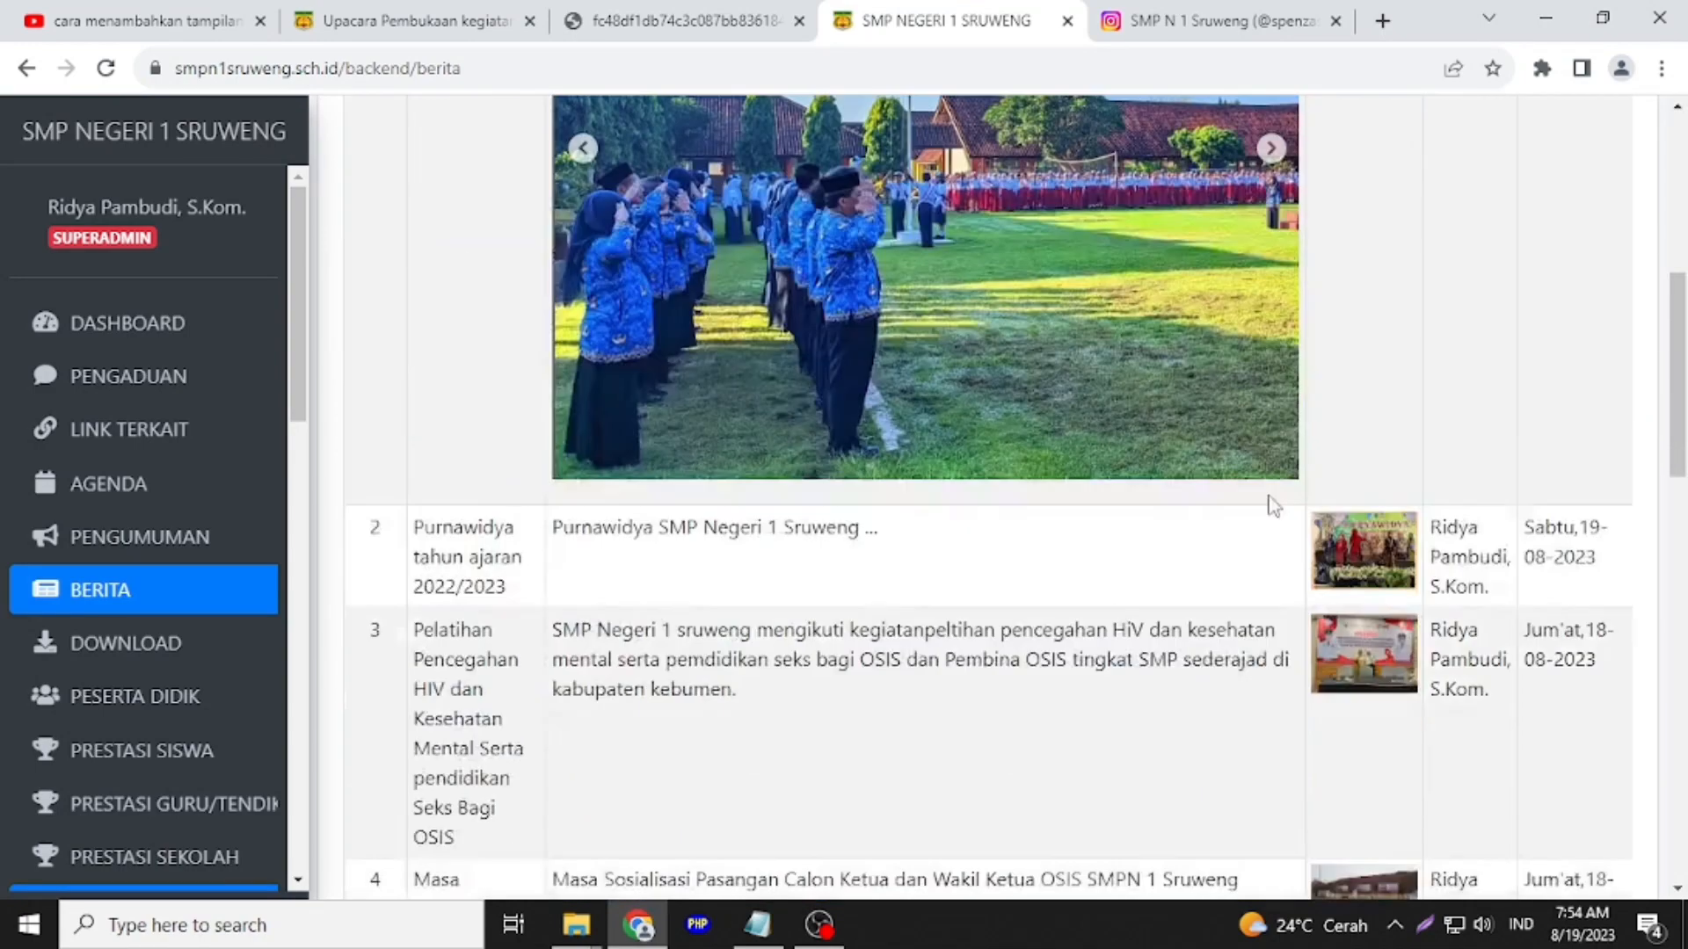
pyautogui.scroll(-7, 1274, 501)
pyautogui.scroll(3, 1177, 558)
pyautogui.scroll(3, 1172, 556)
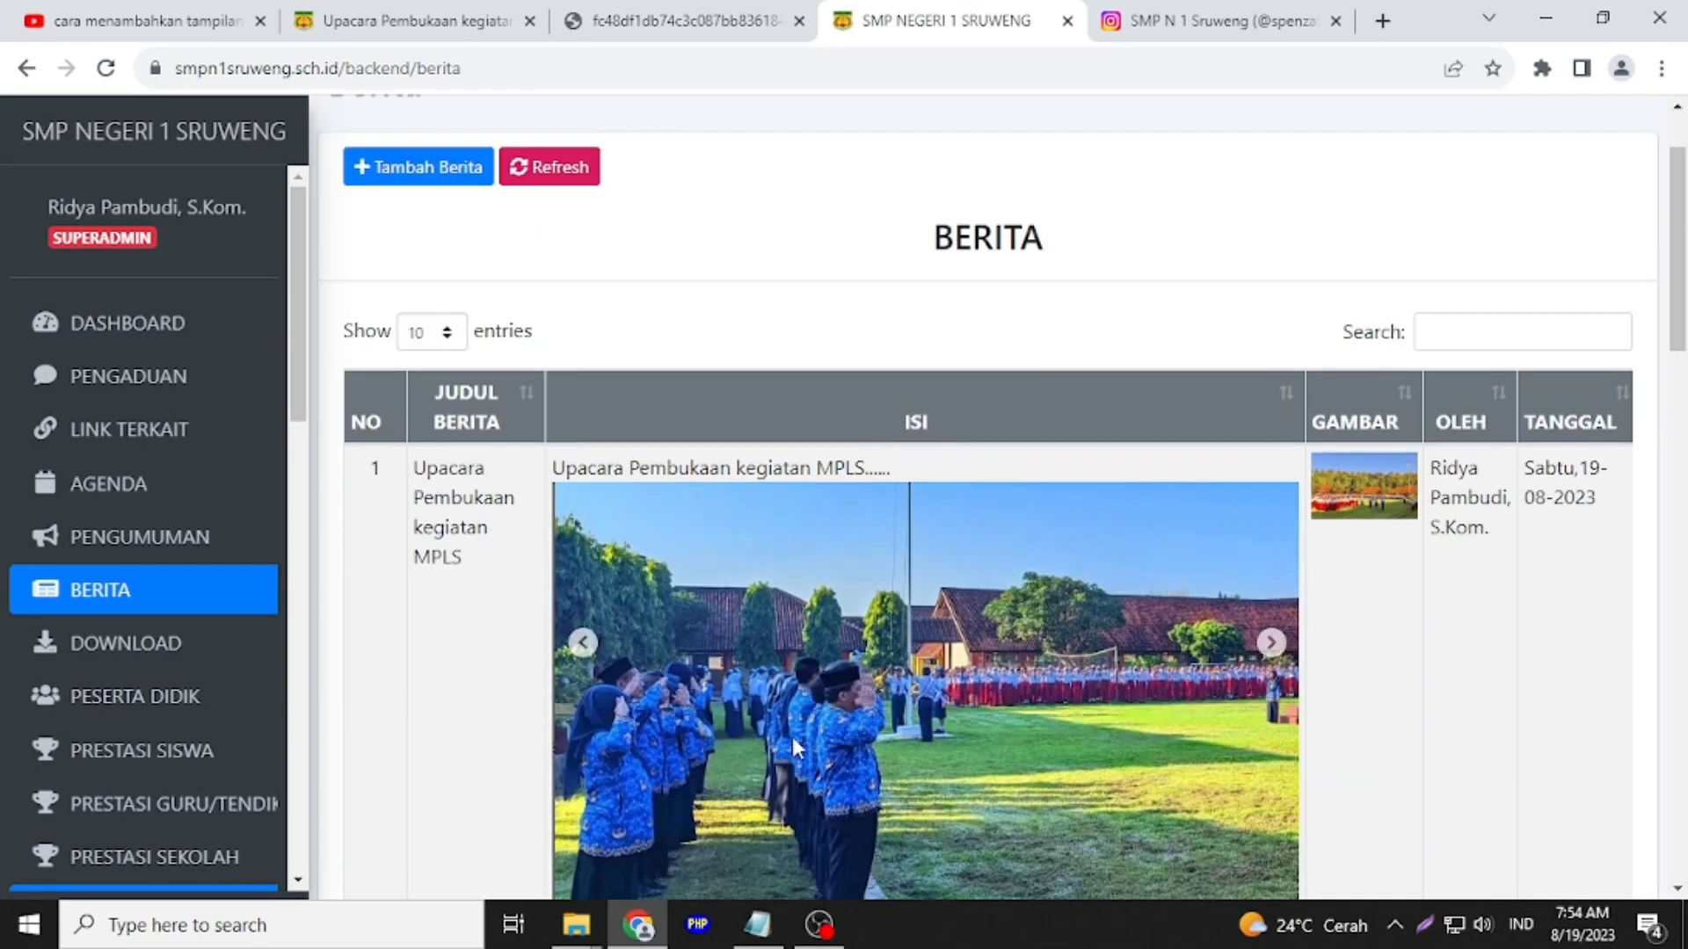
pyautogui.scroll(-3, 793, 736)
pyautogui.scroll(4, 910, 694)
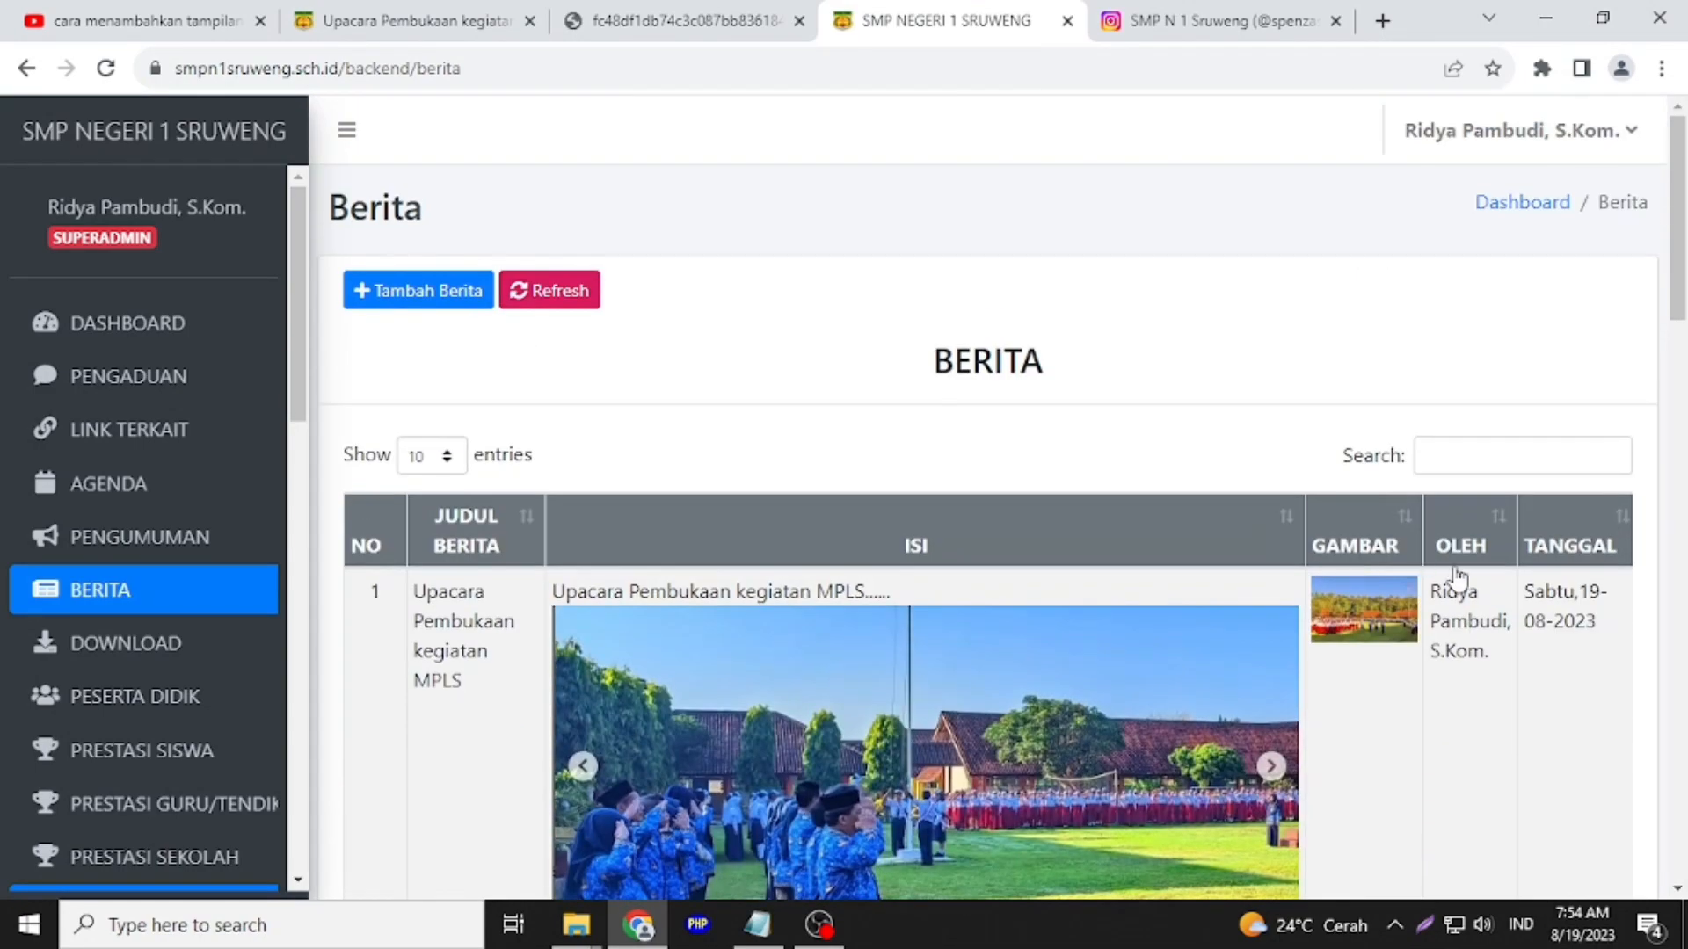
pyautogui.hotkey('ctrl', '-')
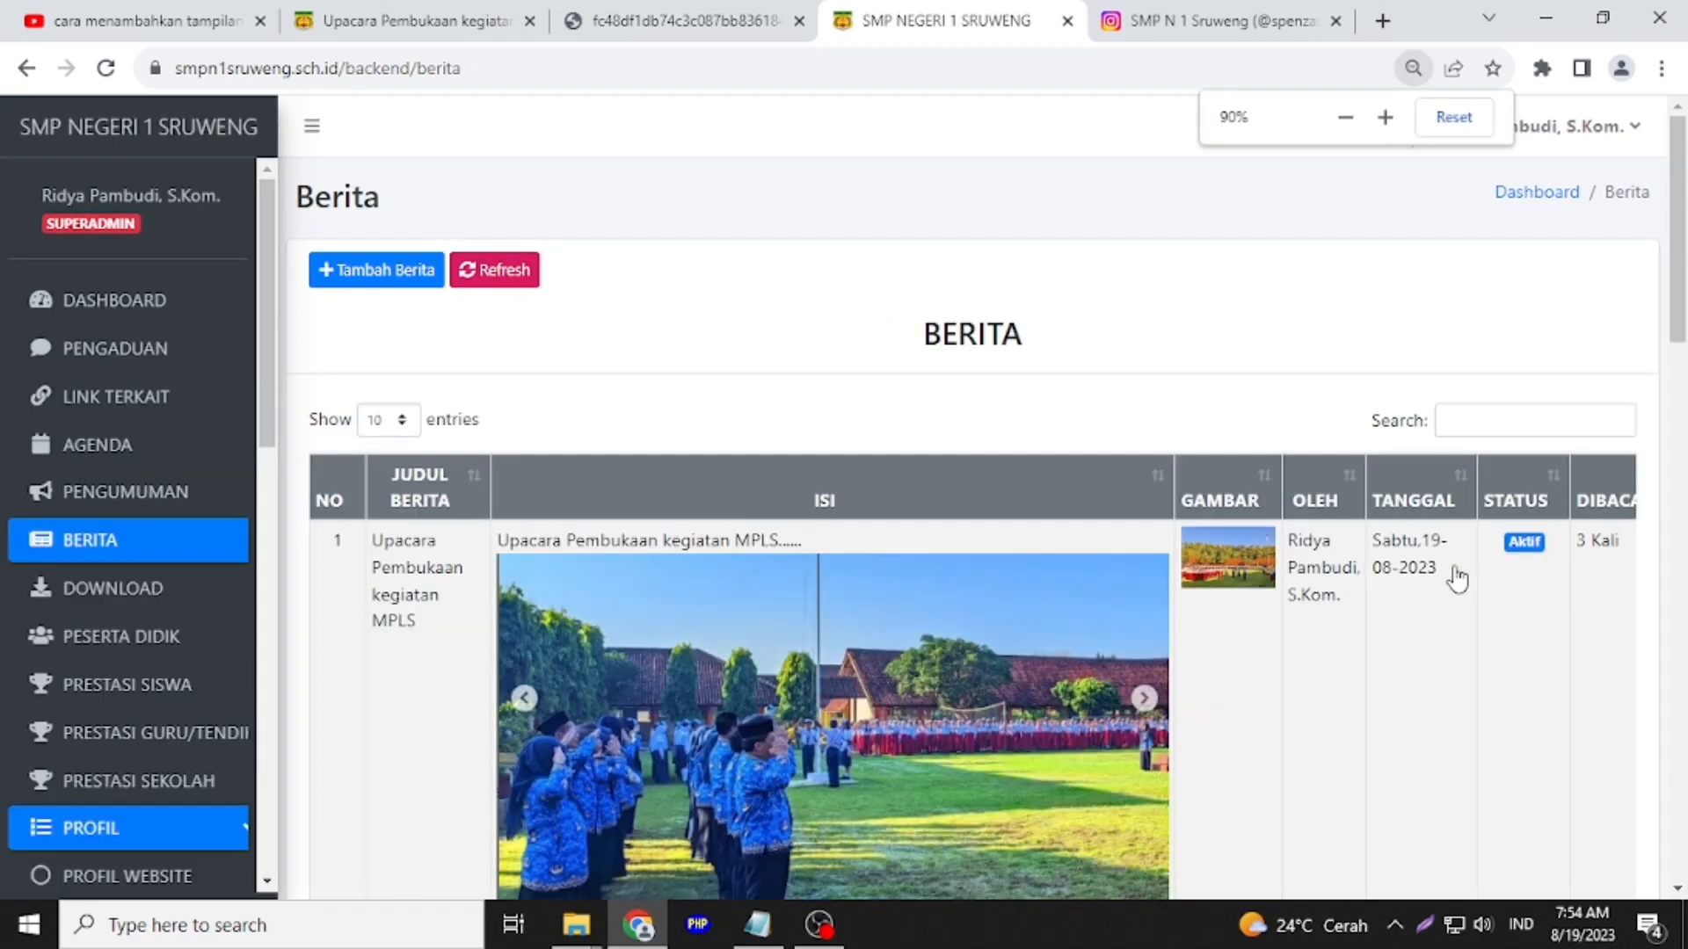
pyautogui.hotkey('ctrl', '-')
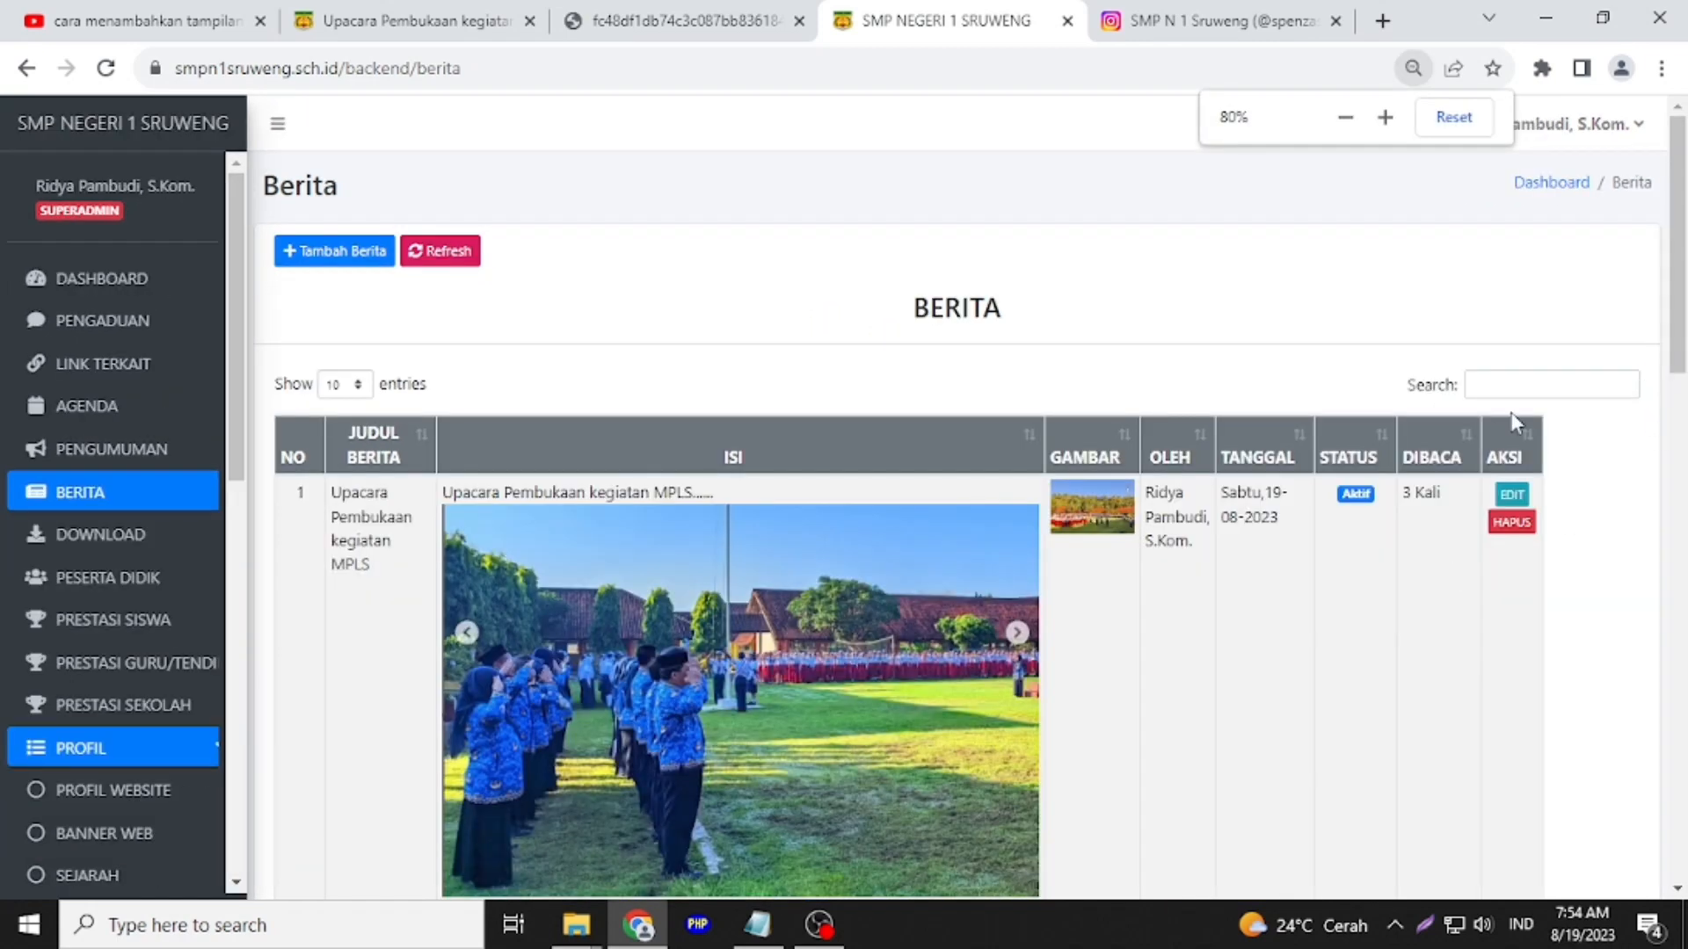
pyautogui.click(1505, 495)
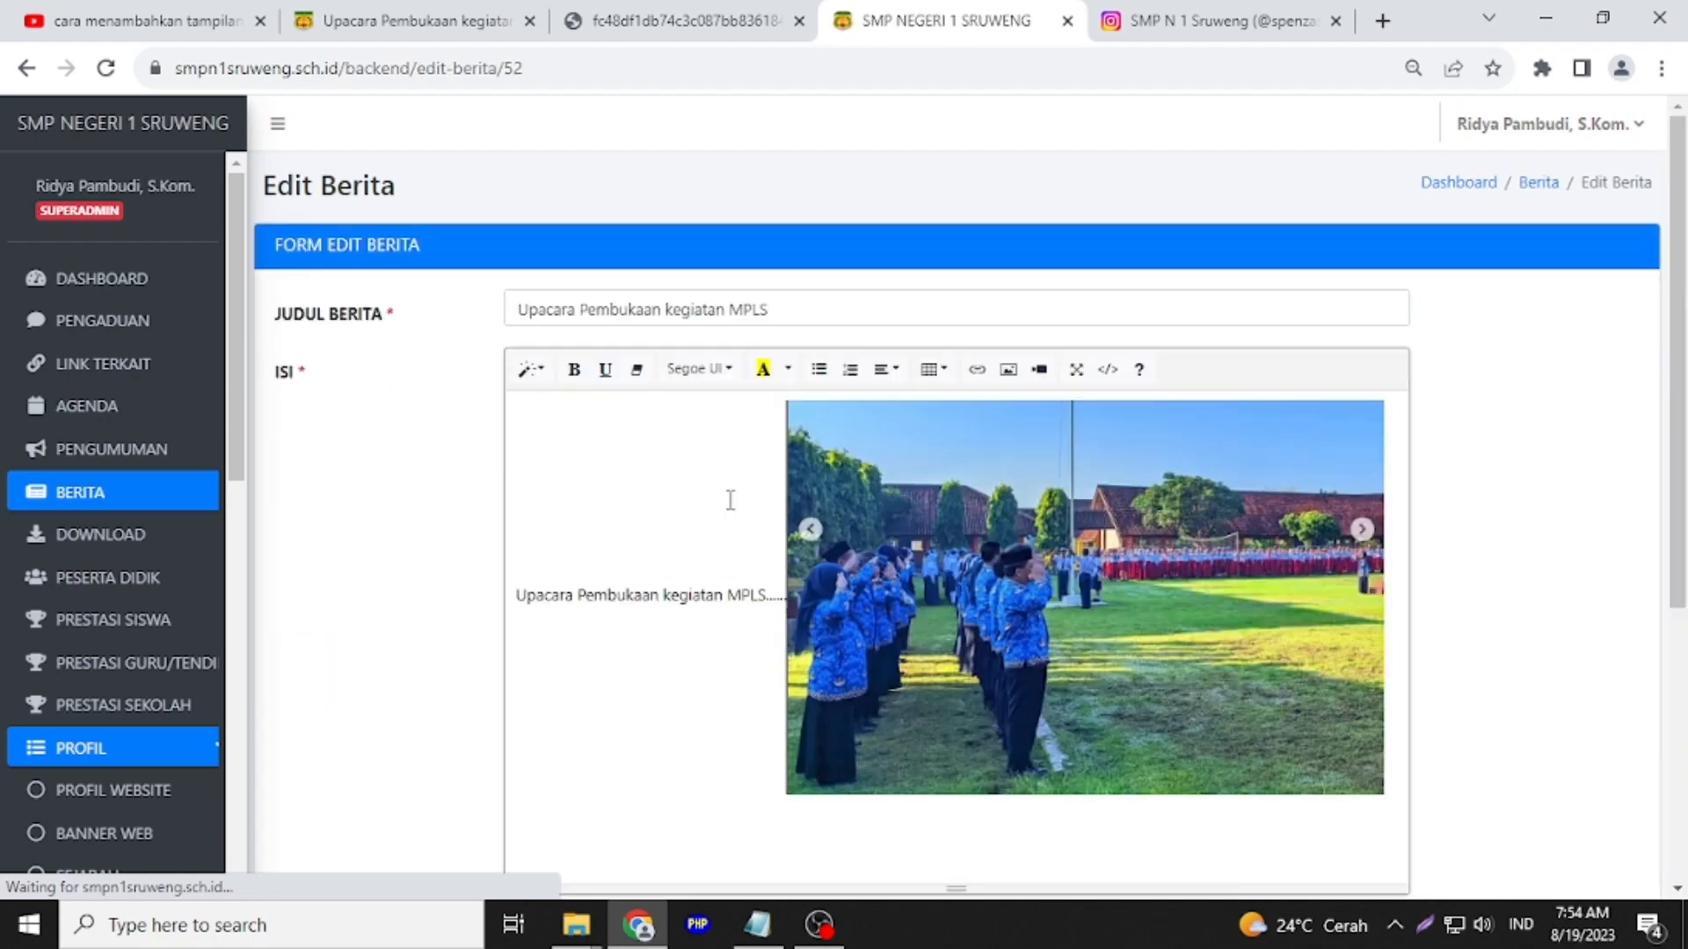
# Shrink the photo in the news item's body to about 272 × 180 pixels
pyautogui.scroll(-5, 1176, 622)
pyautogui.scroll(4, 1127, 633)
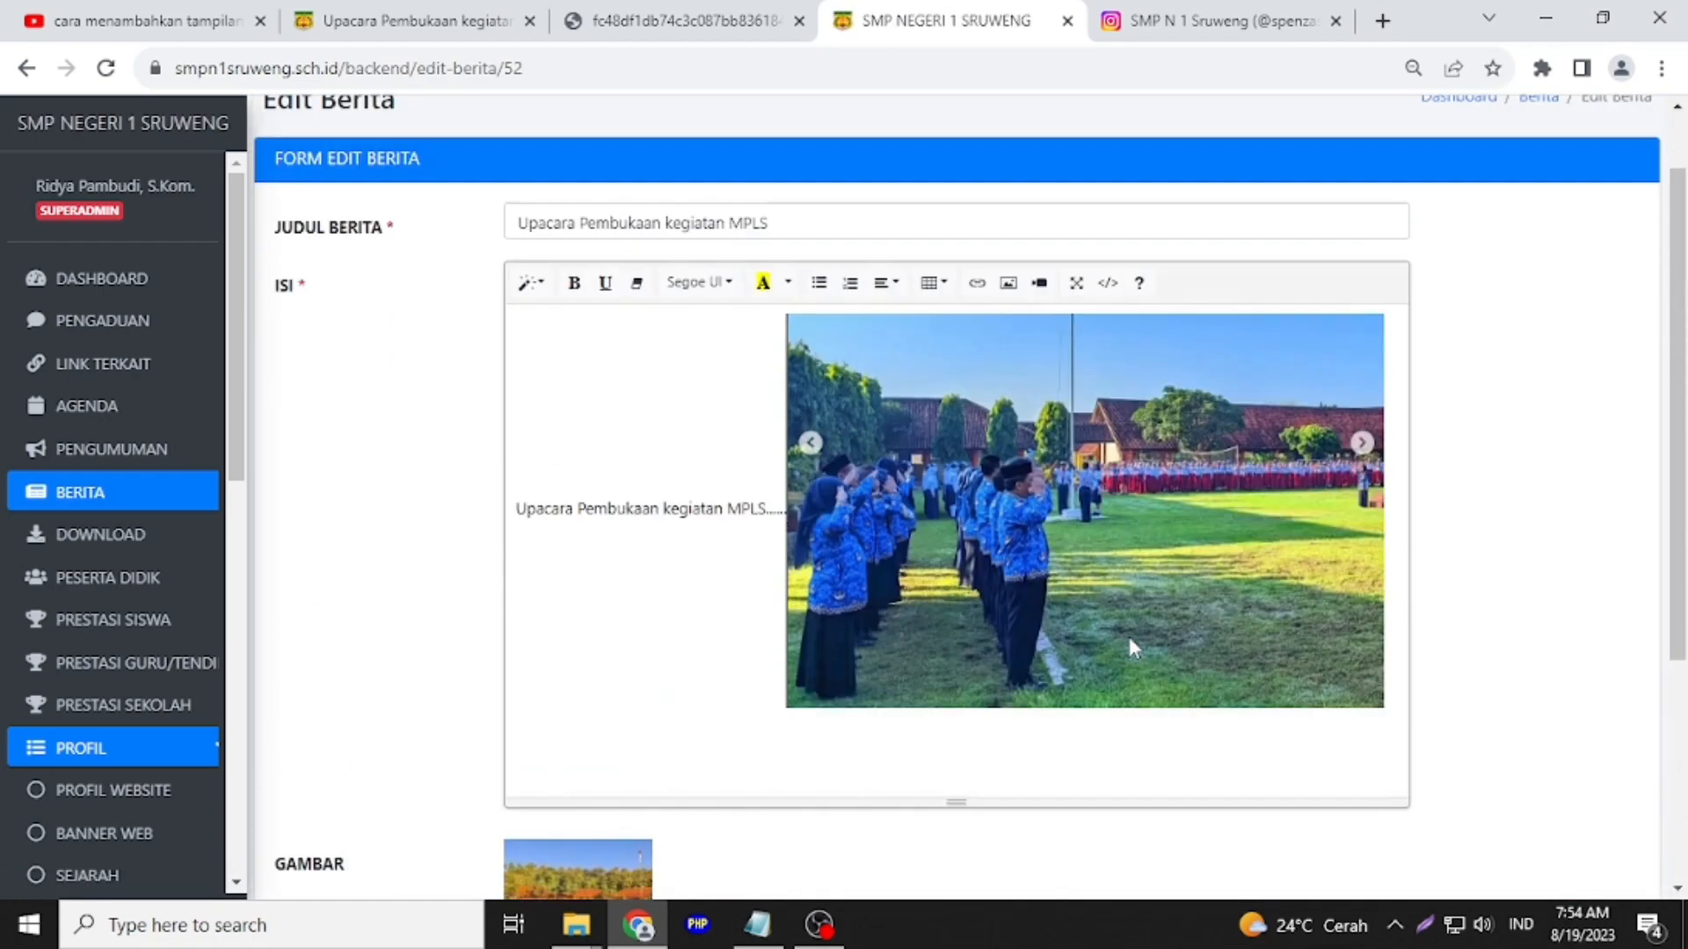
pyautogui.click(1041, 579)
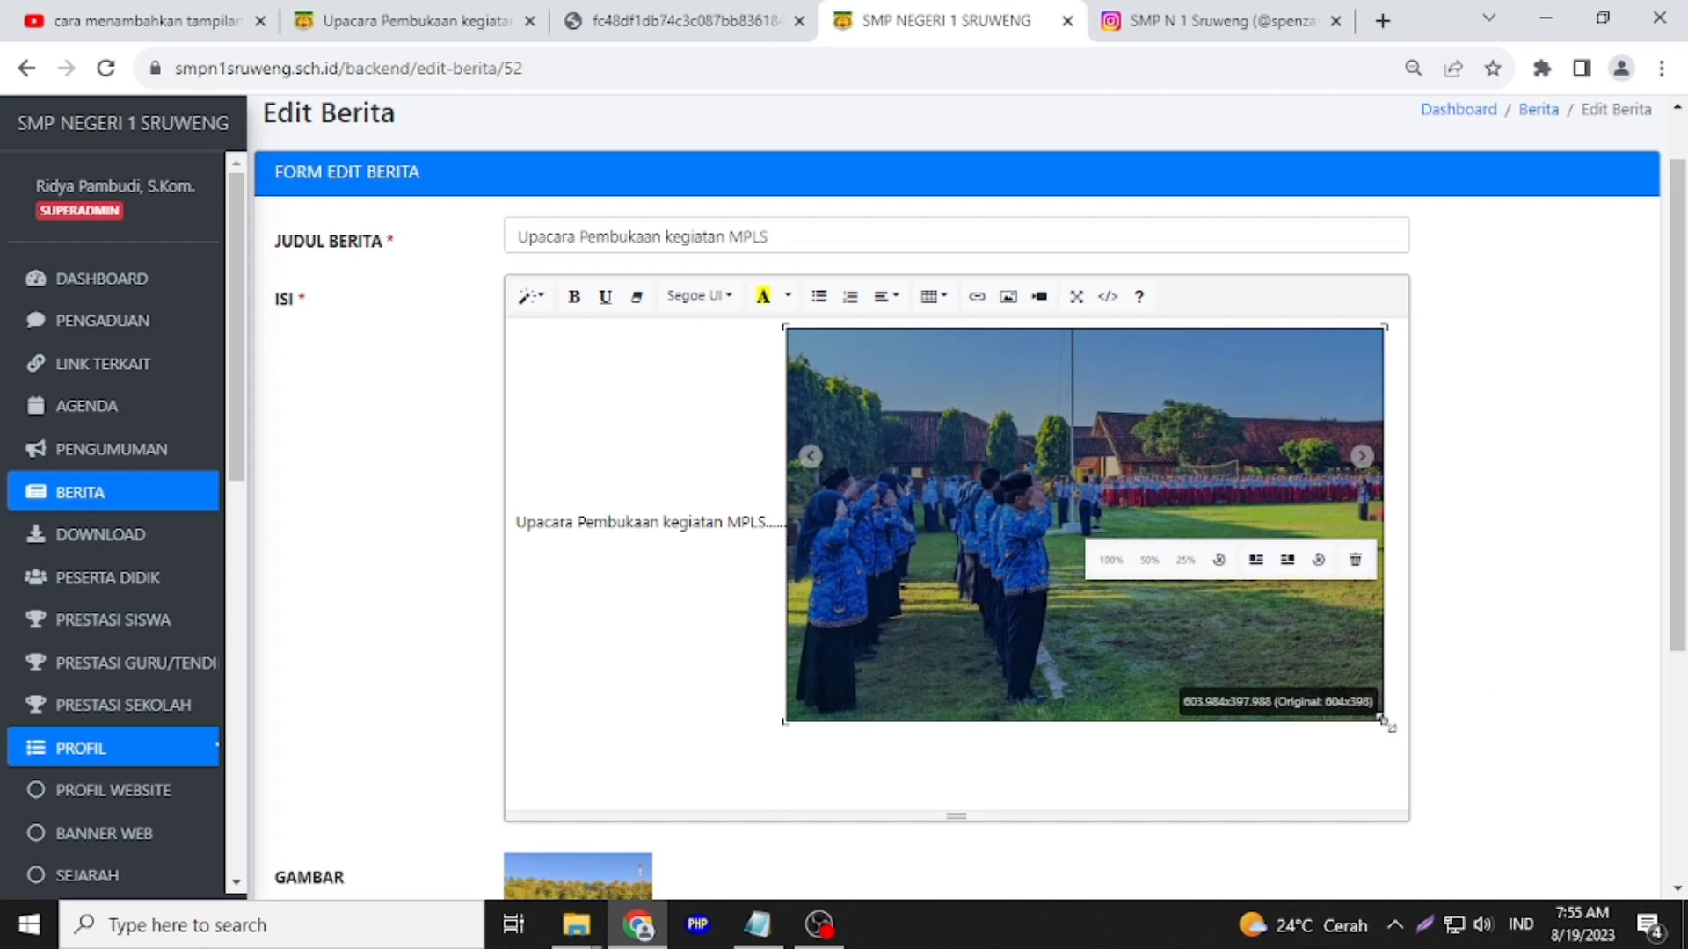
pyautogui.moveTo(1386, 724); pyautogui.dragTo(1056, 404)
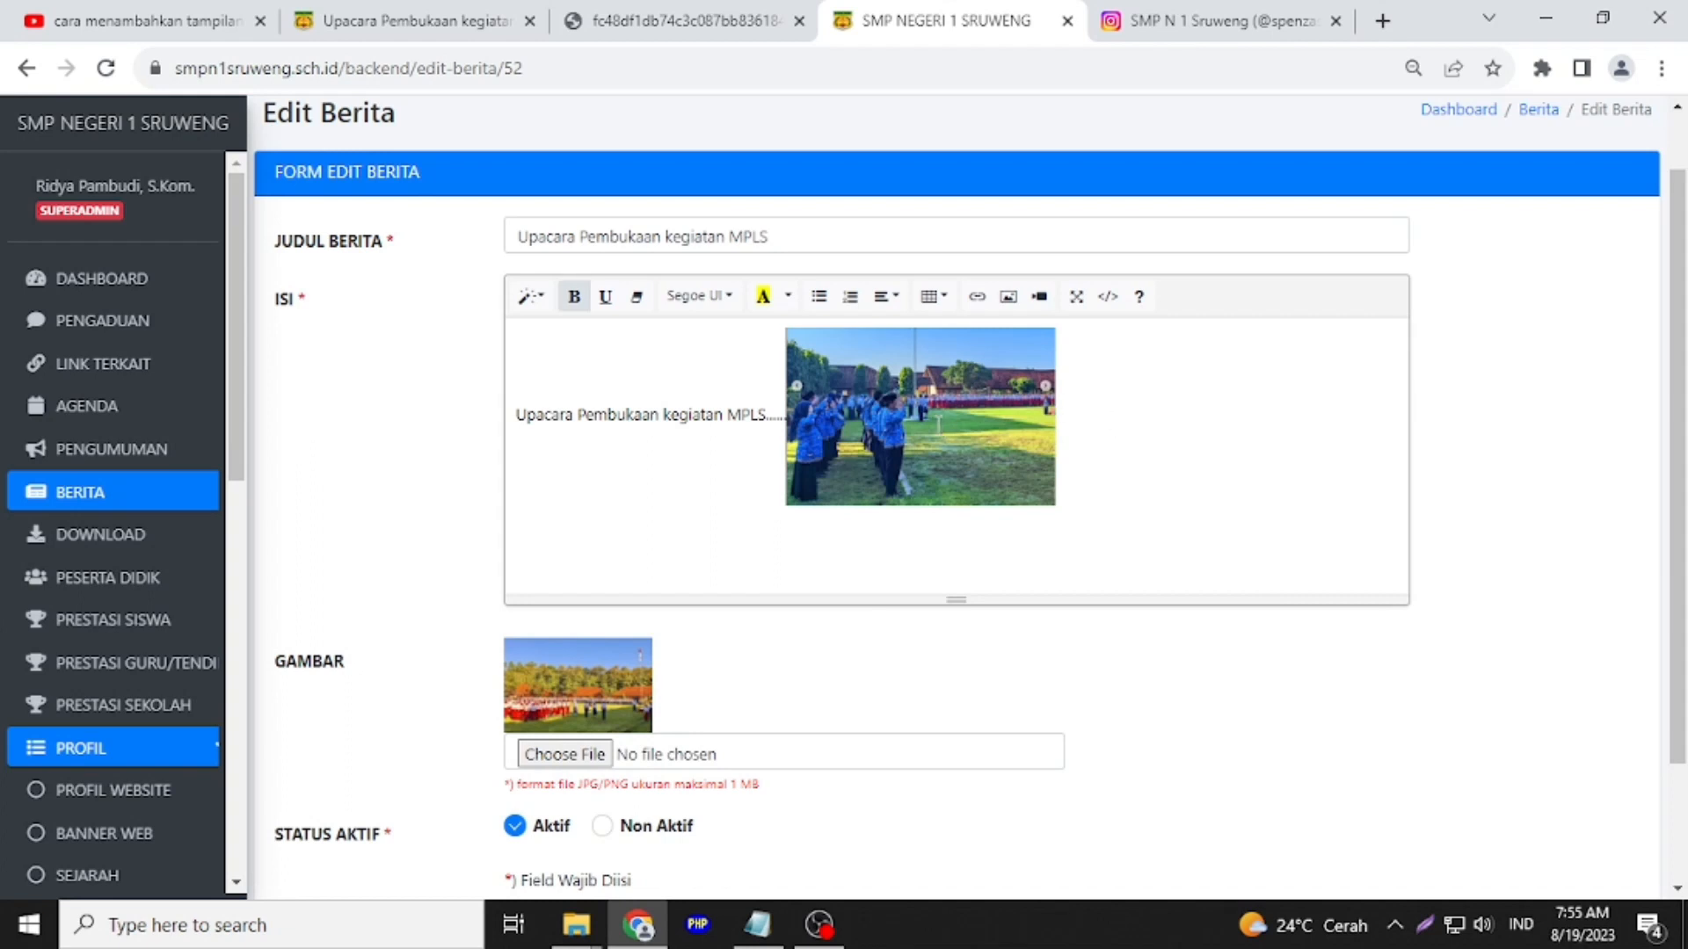
# Try the body photo floated left of the text, float it right instead, and save the news item
pyautogui.click(939, 434)
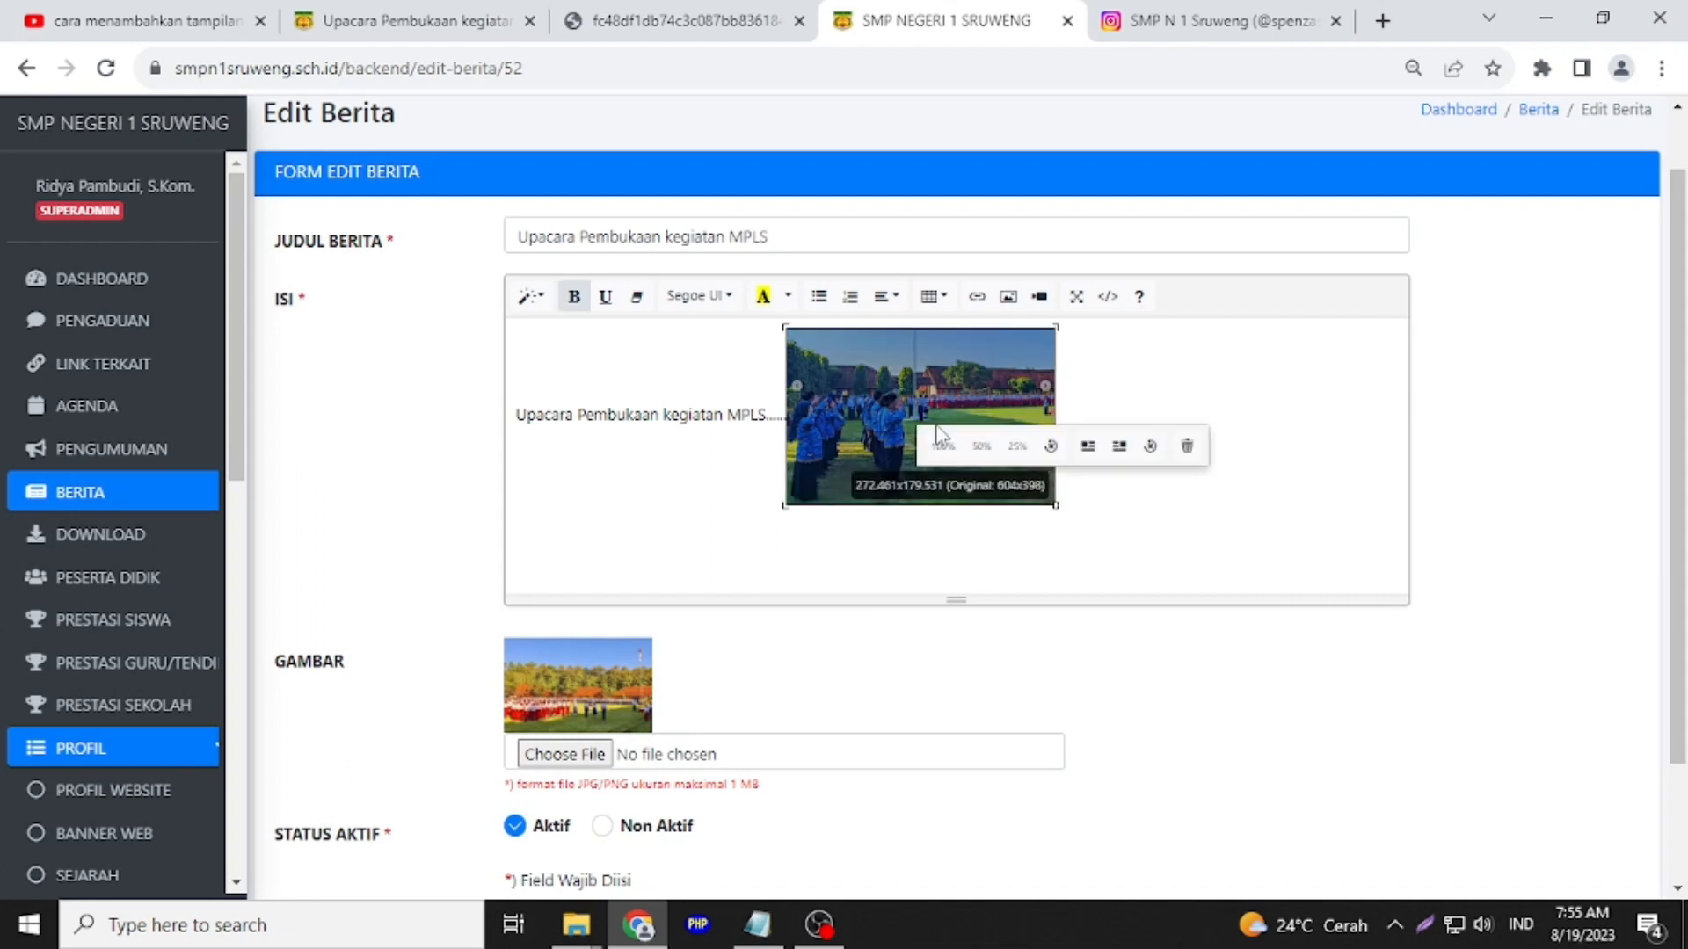
pyautogui.click(1088, 448)
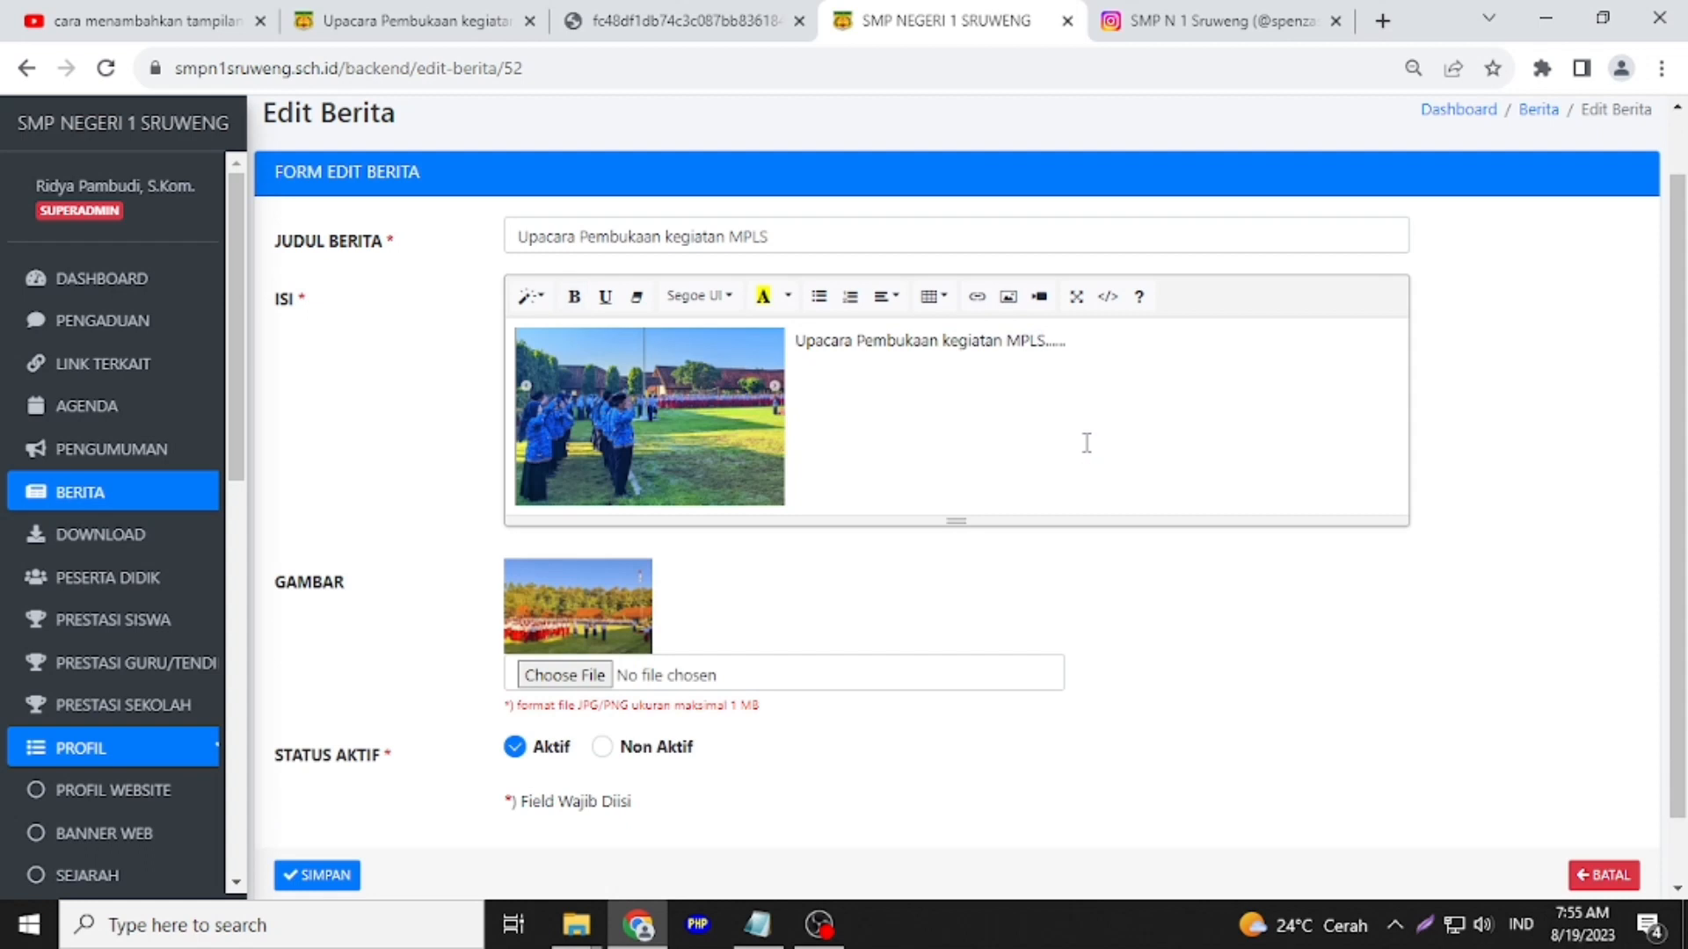
pyautogui.click(683, 413)
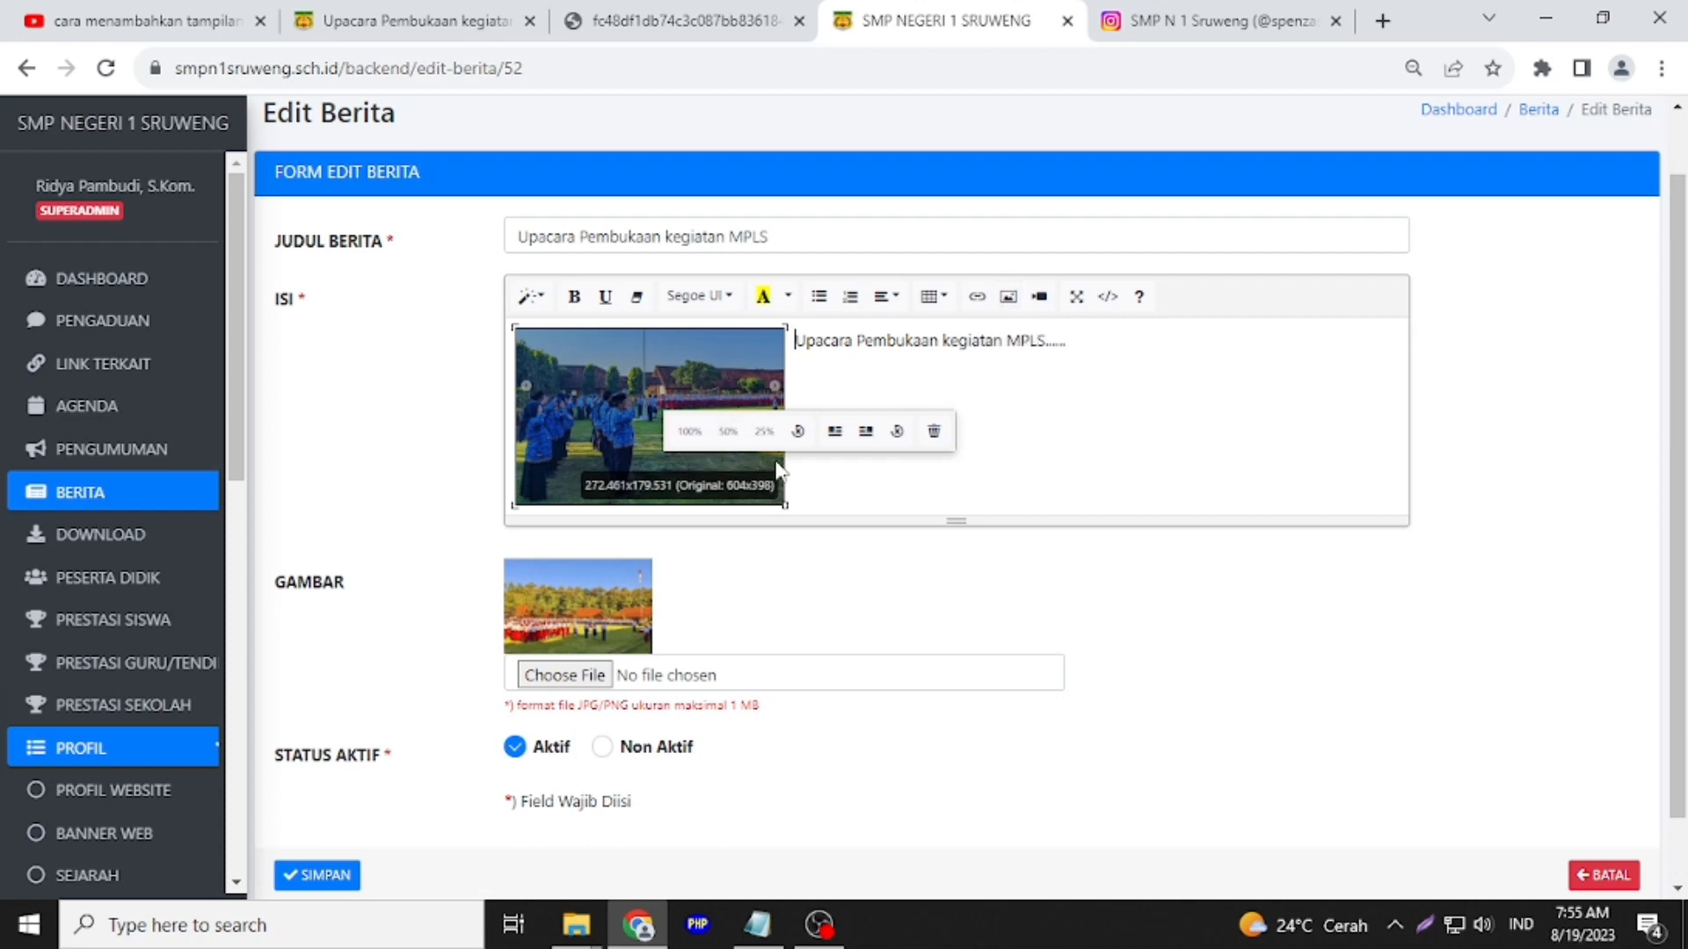
pyautogui.click(866, 431)
pyautogui.scroll(-1, 870, 457)
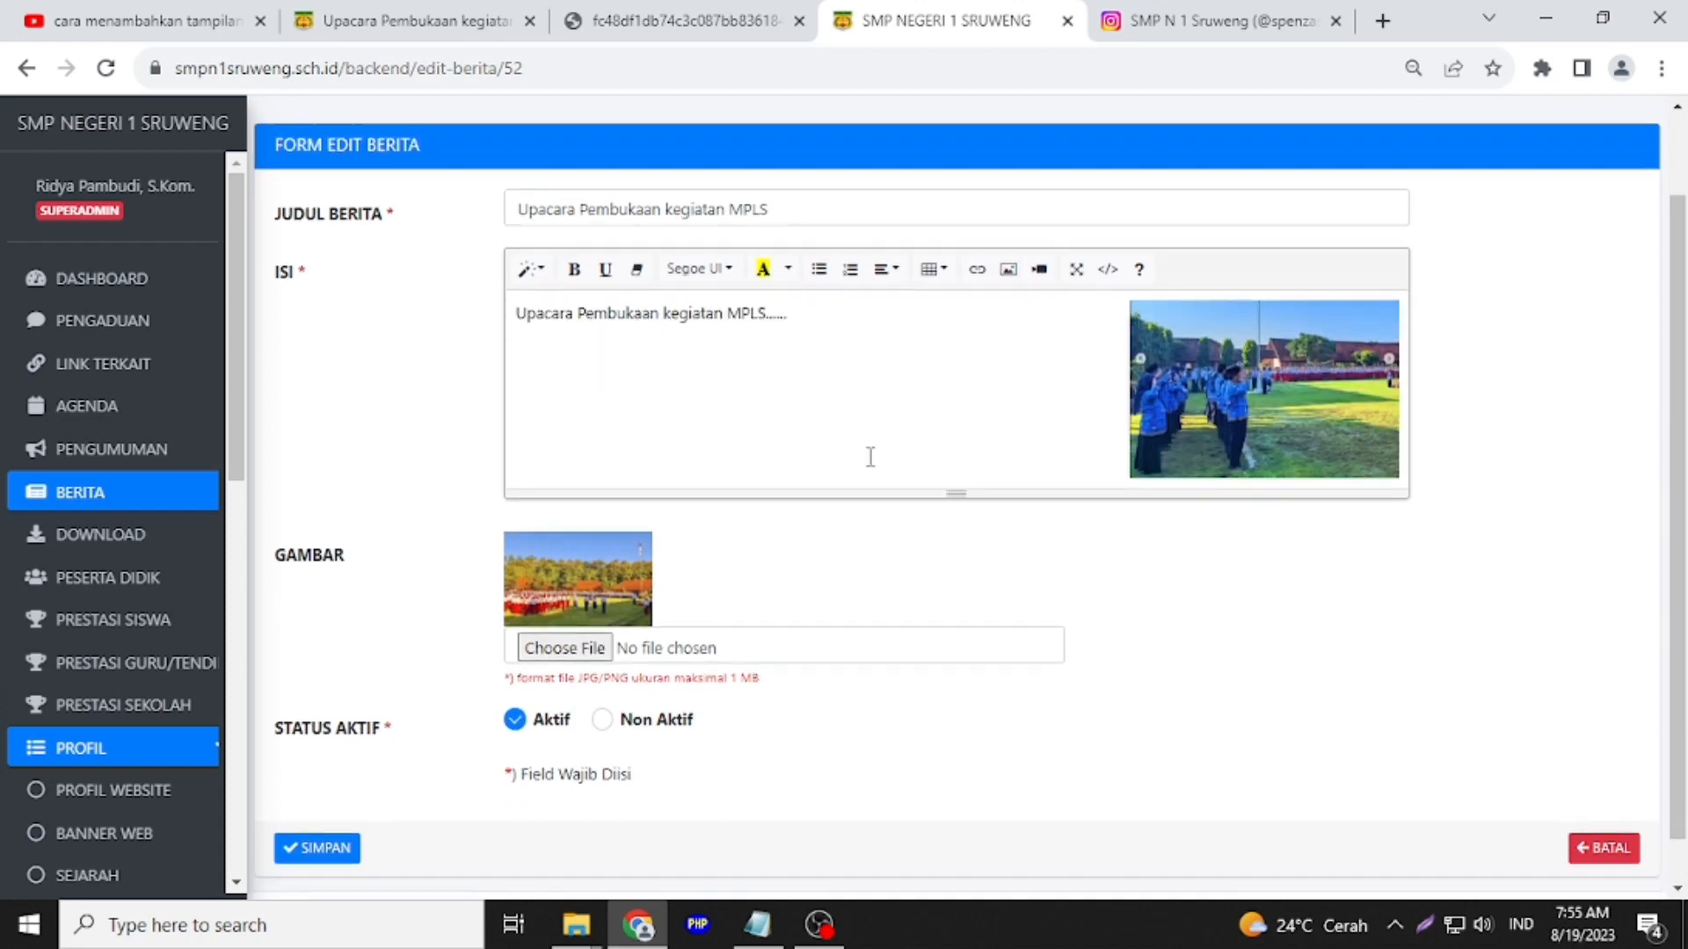
pyautogui.click(330, 800)
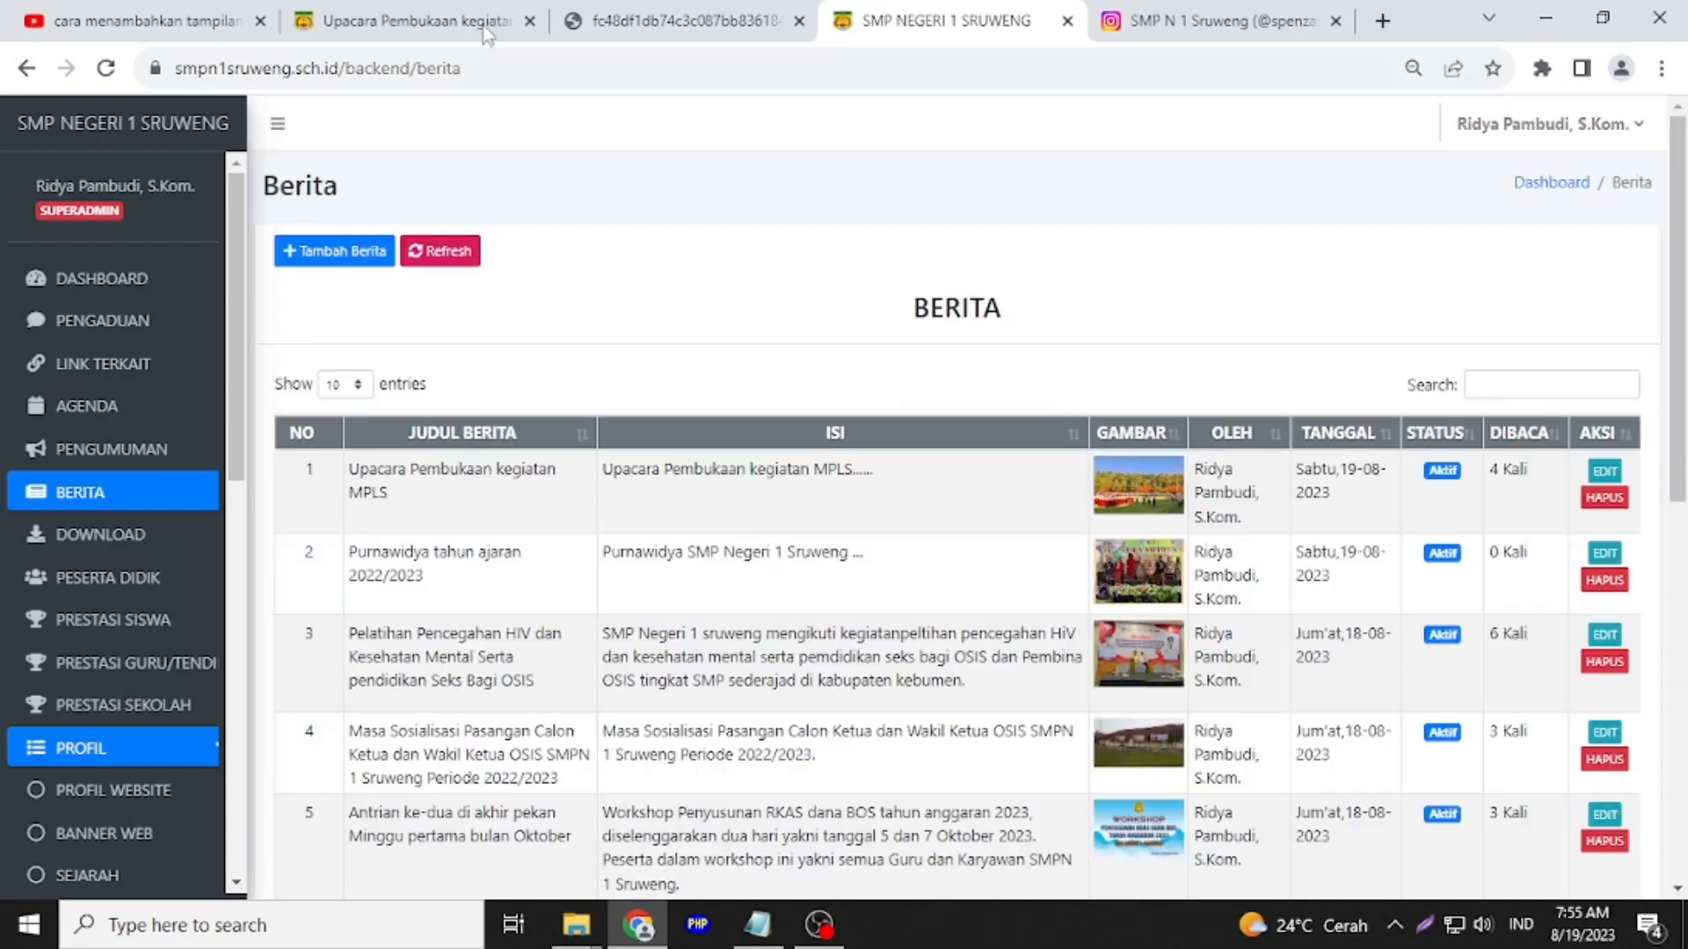
# Reload the public detail page of the MPLS news and check how the body photo is displayed
pyautogui.click(406, 20)
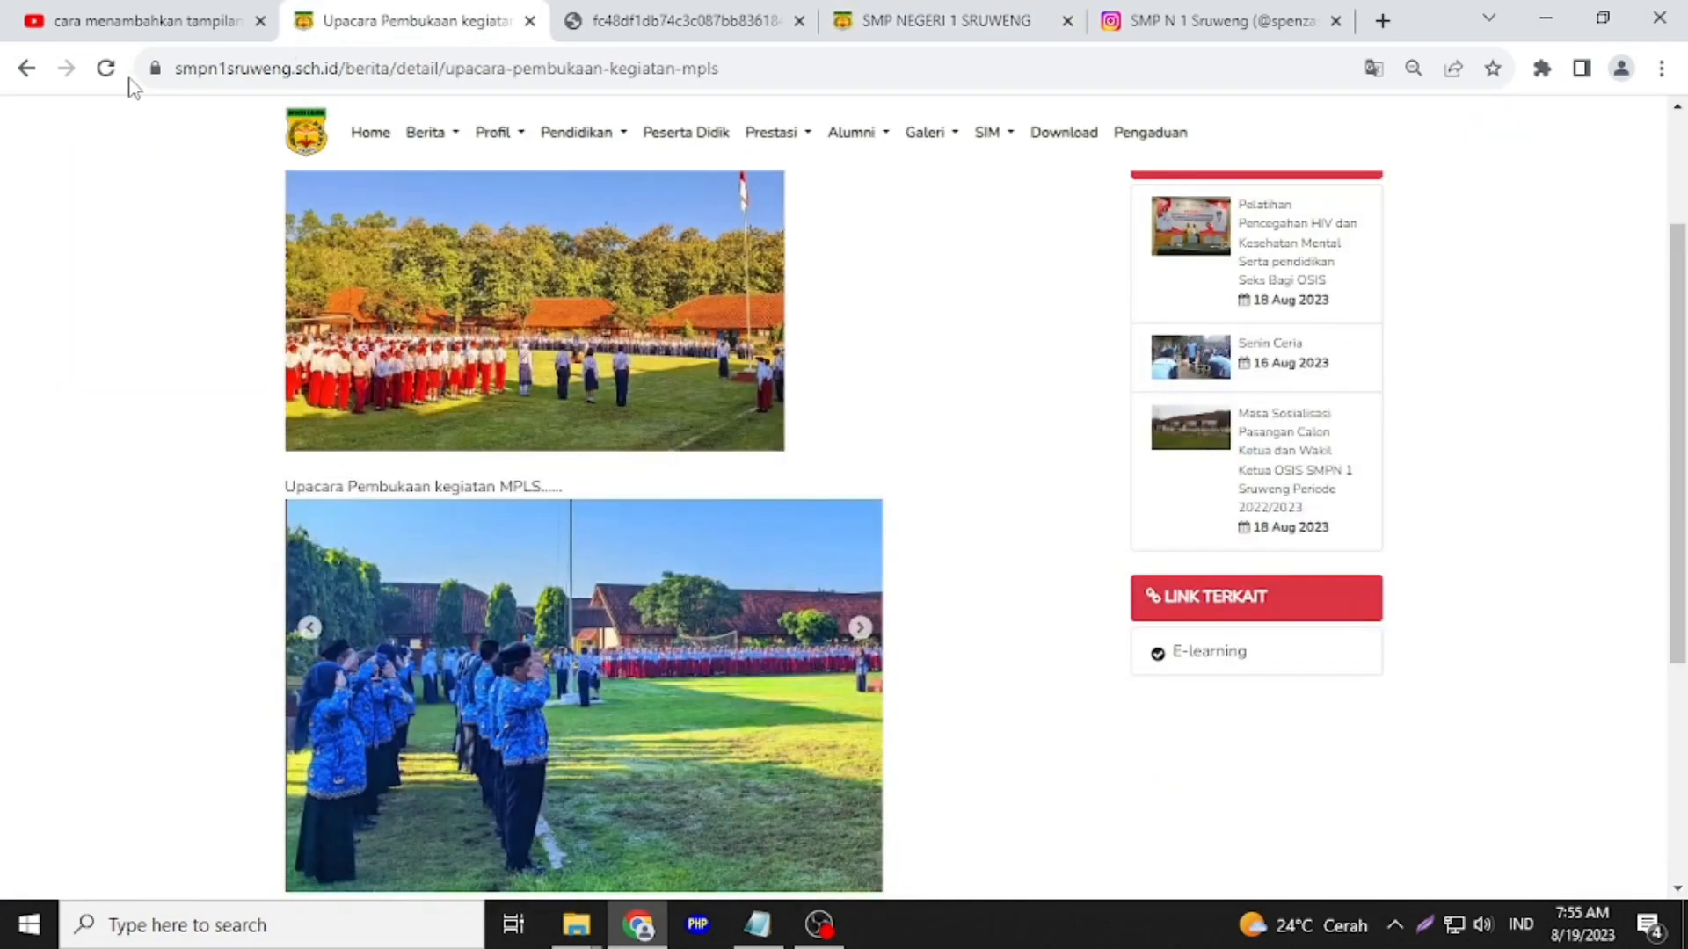
pyautogui.click(106, 68)
pyautogui.scroll(-1, 857, 404)
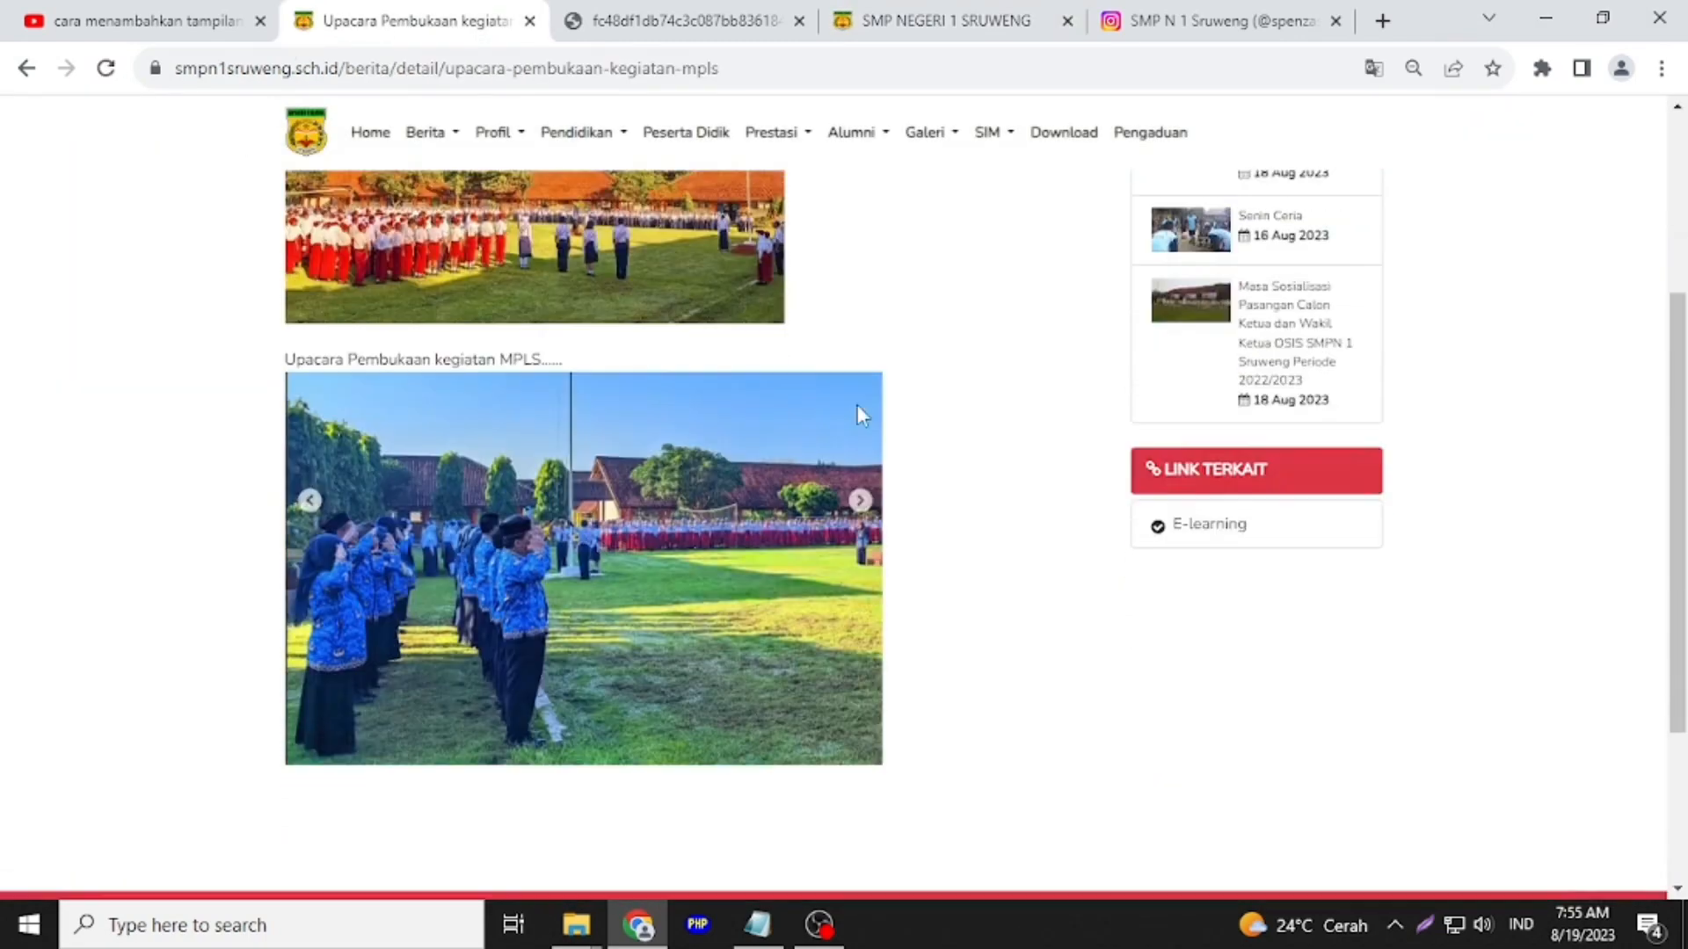
pyautogui.scroll(-2, 857, 405)
pyautogui.scroll(3, 857, 404)
pyautogui.scroll(2, 861, 413)
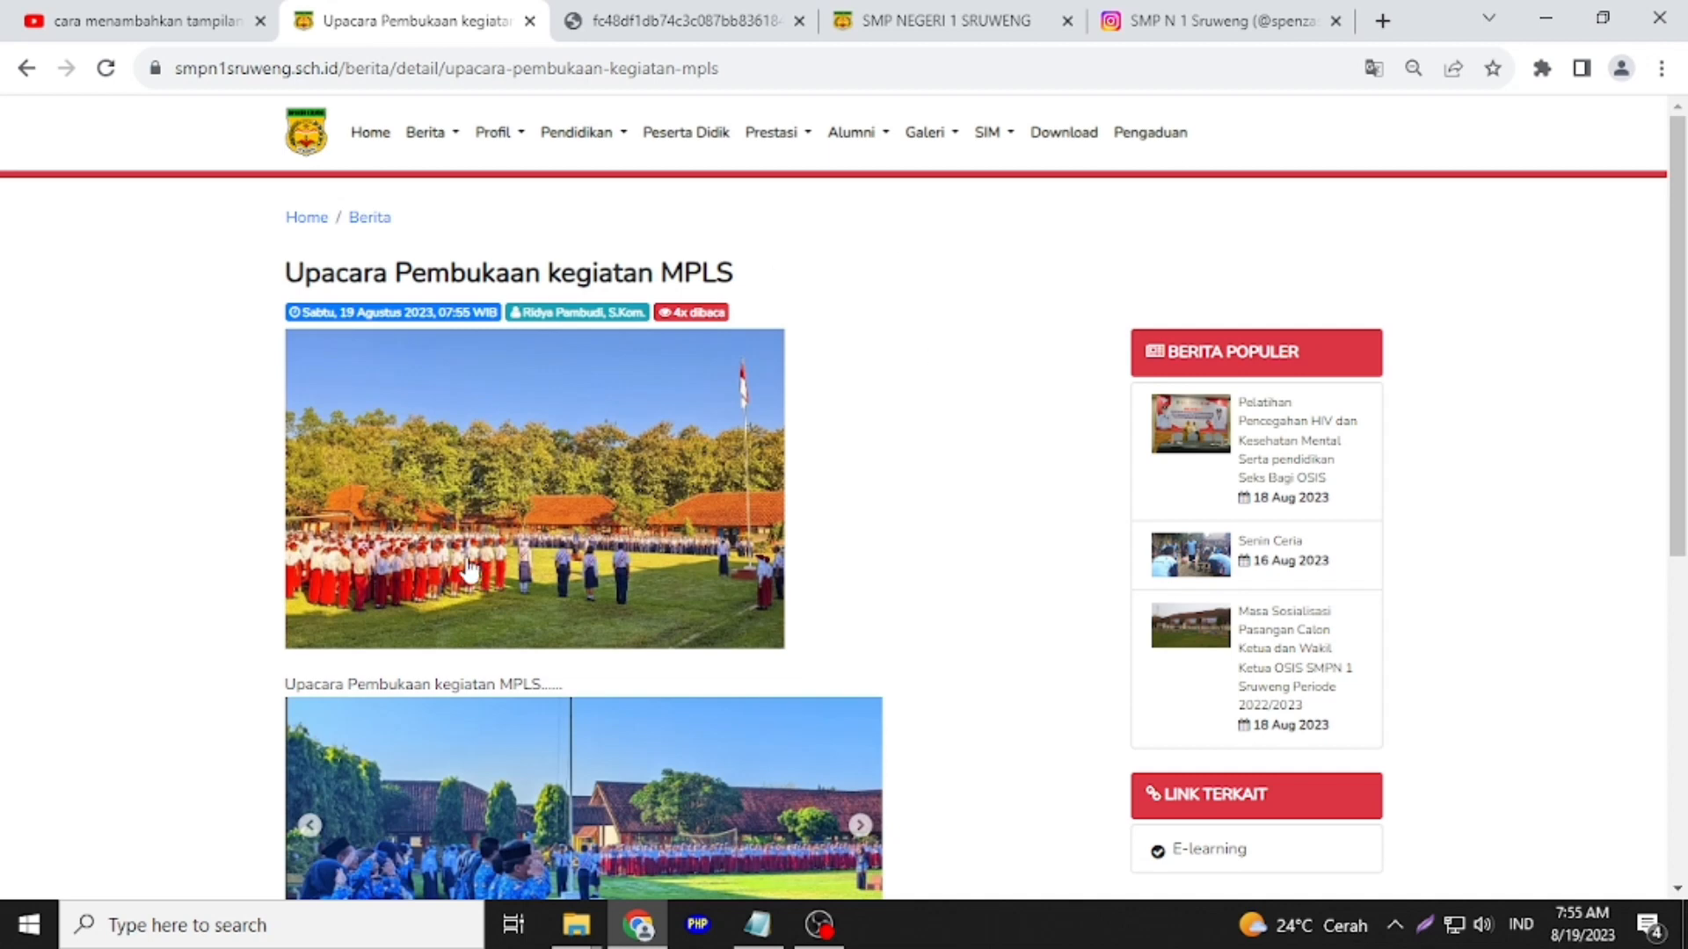
# Open the detail of "Upacara Pembukaan kegiatan MPLS" from the Berita Terbaru section of the public homepage
pyautogui.click(375, 131)
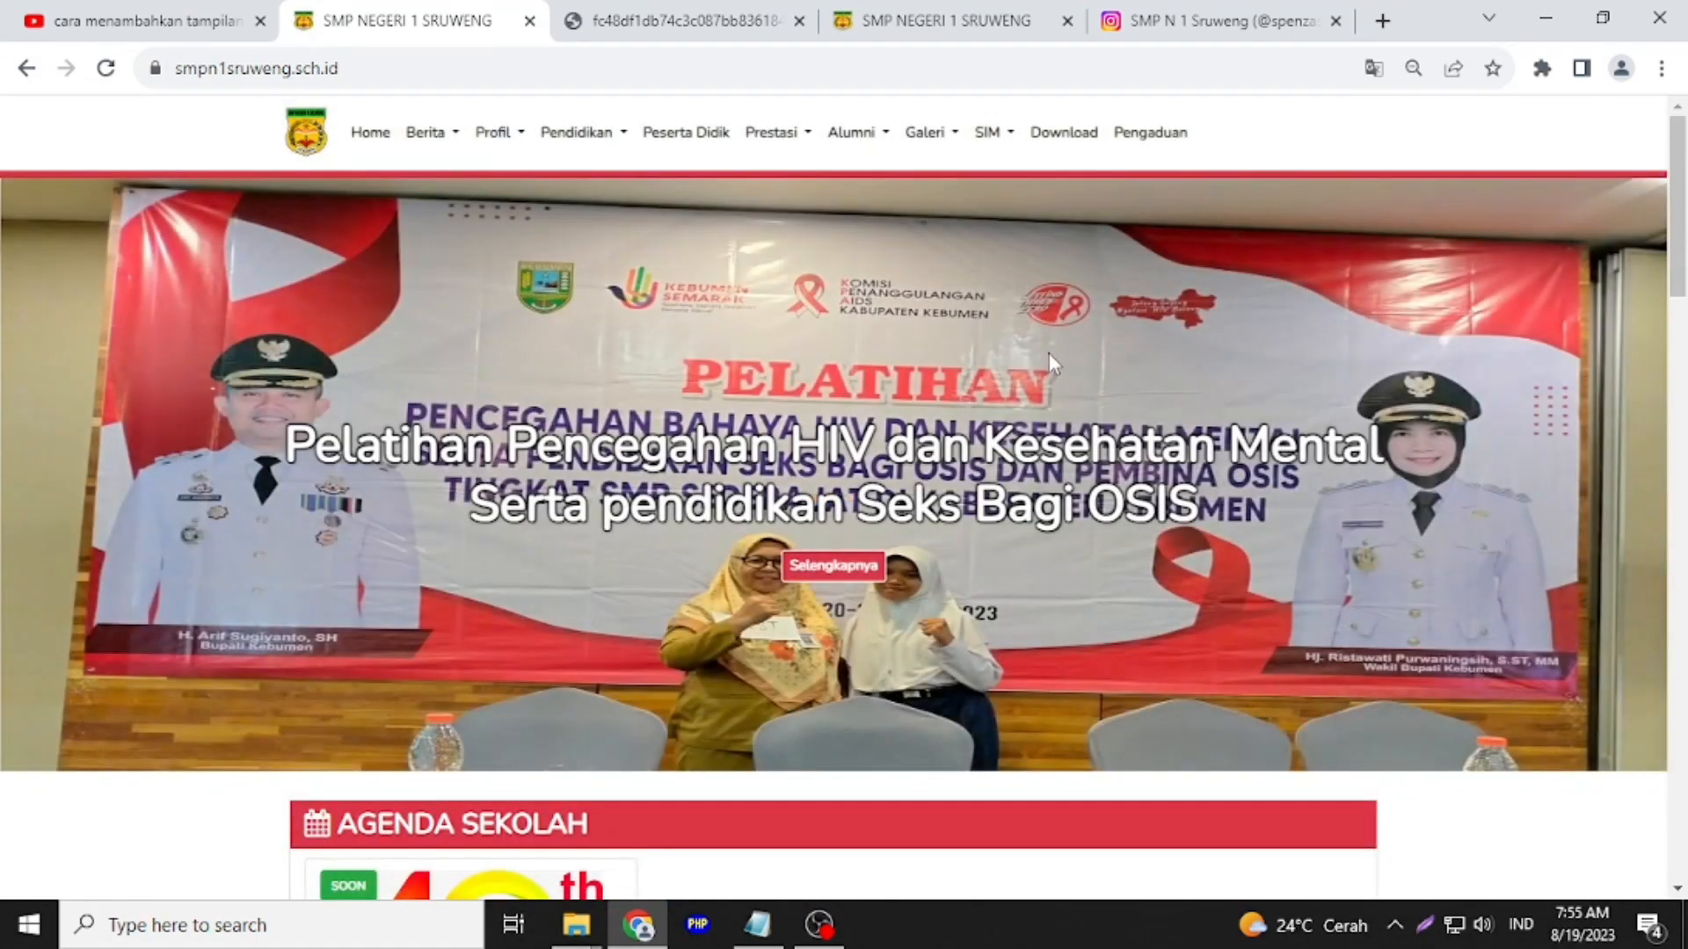
pyautogui.click(896, 22)
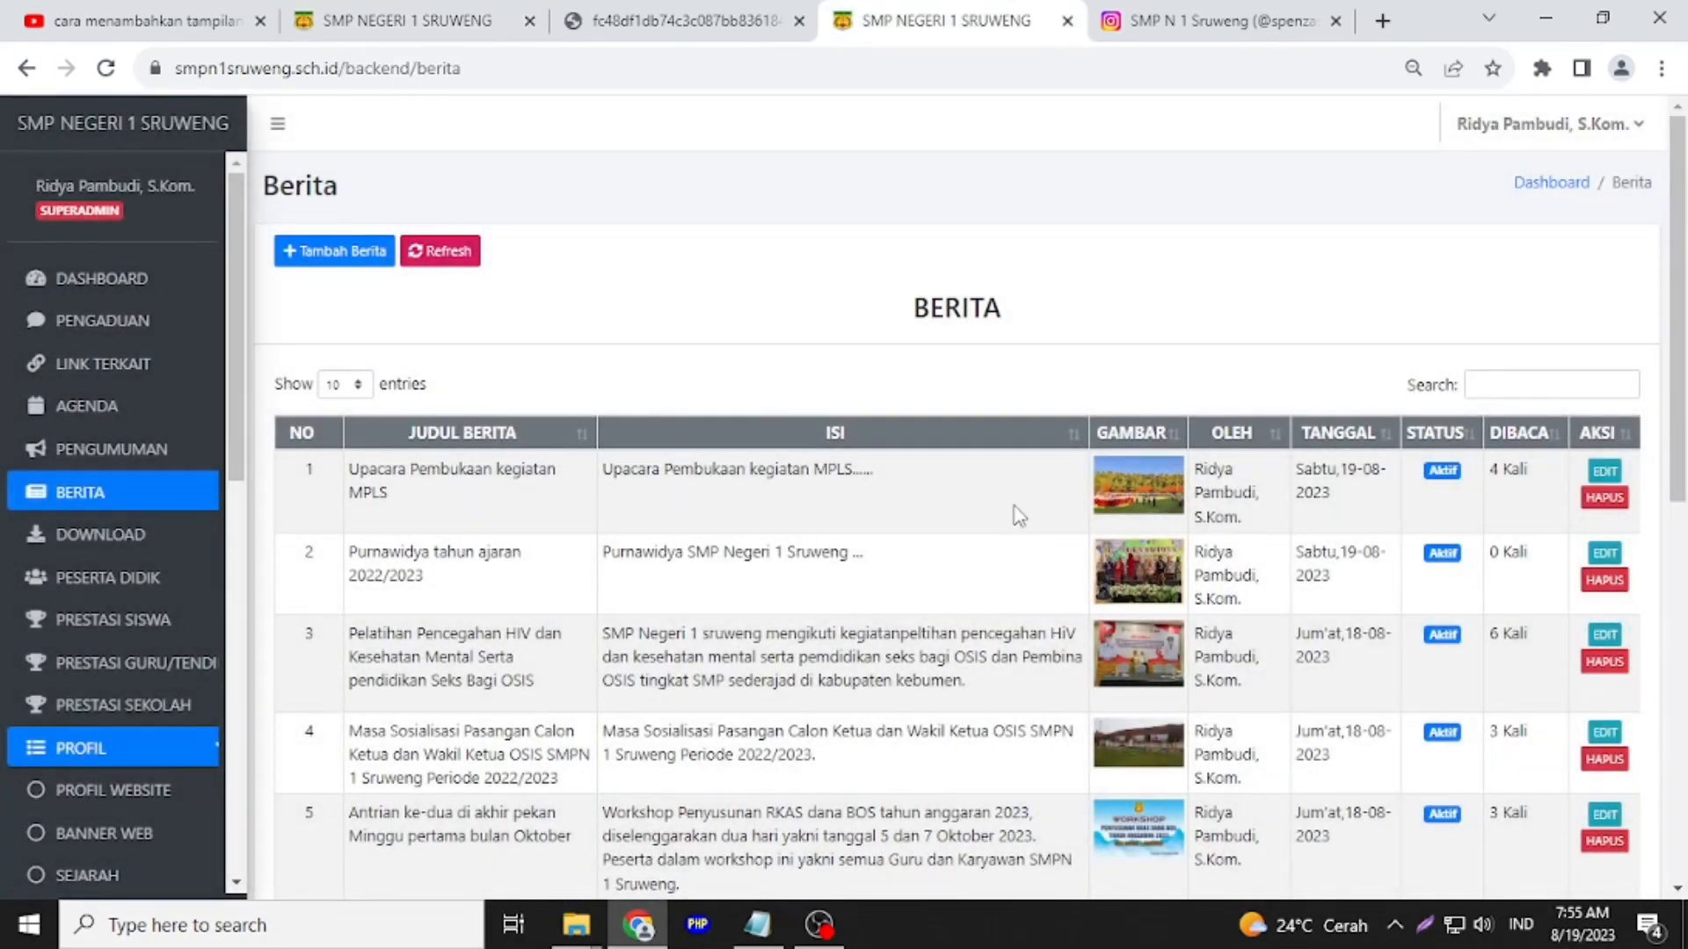
pyautogui.click(422, 22)
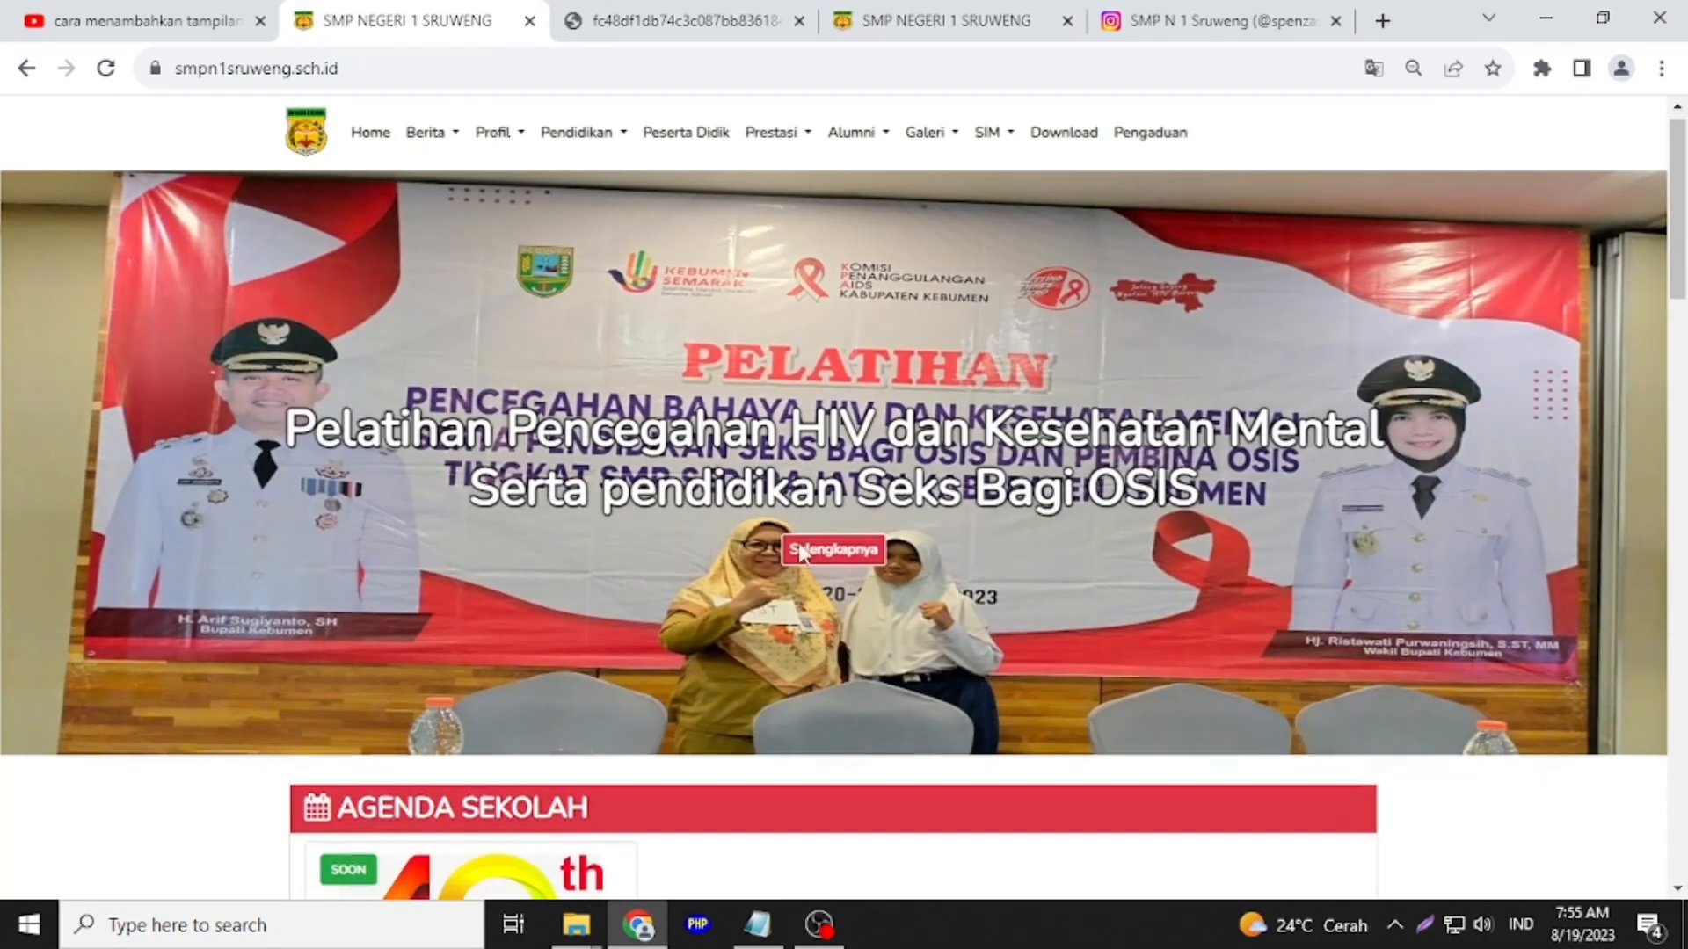
pyautogui.scroll(-15, 800, 552)
pyautogui.scroll(3, 682, 539)
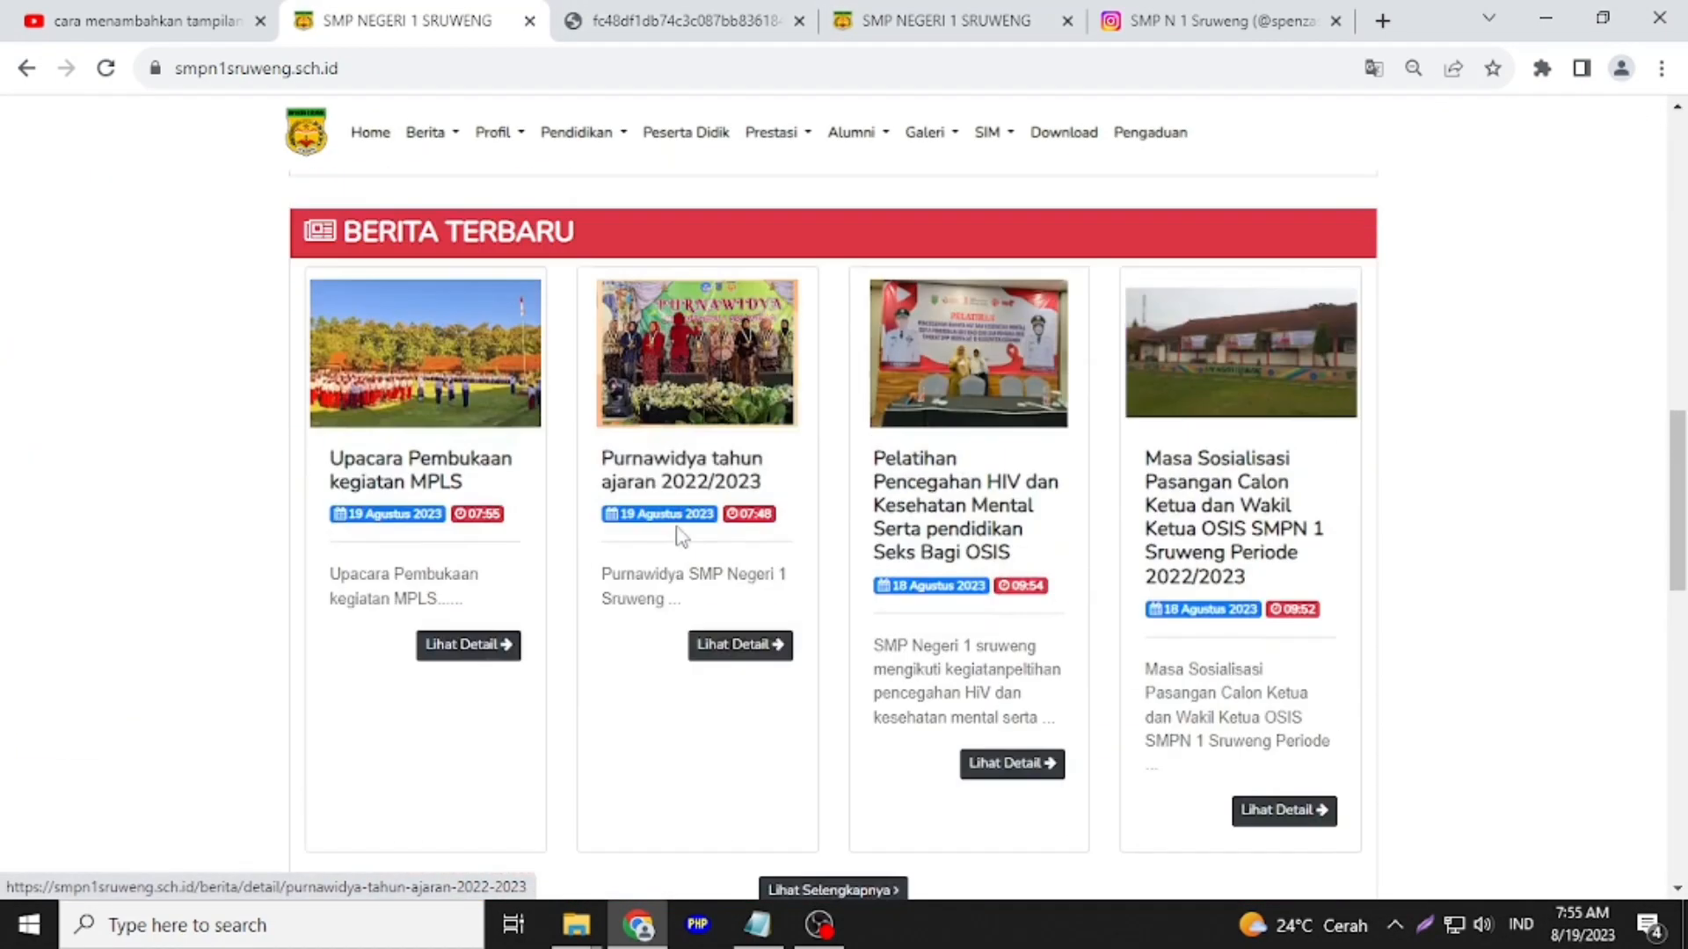
pyautogui.scroll(1, 682, 539)
pyautogui.click(467, 725)
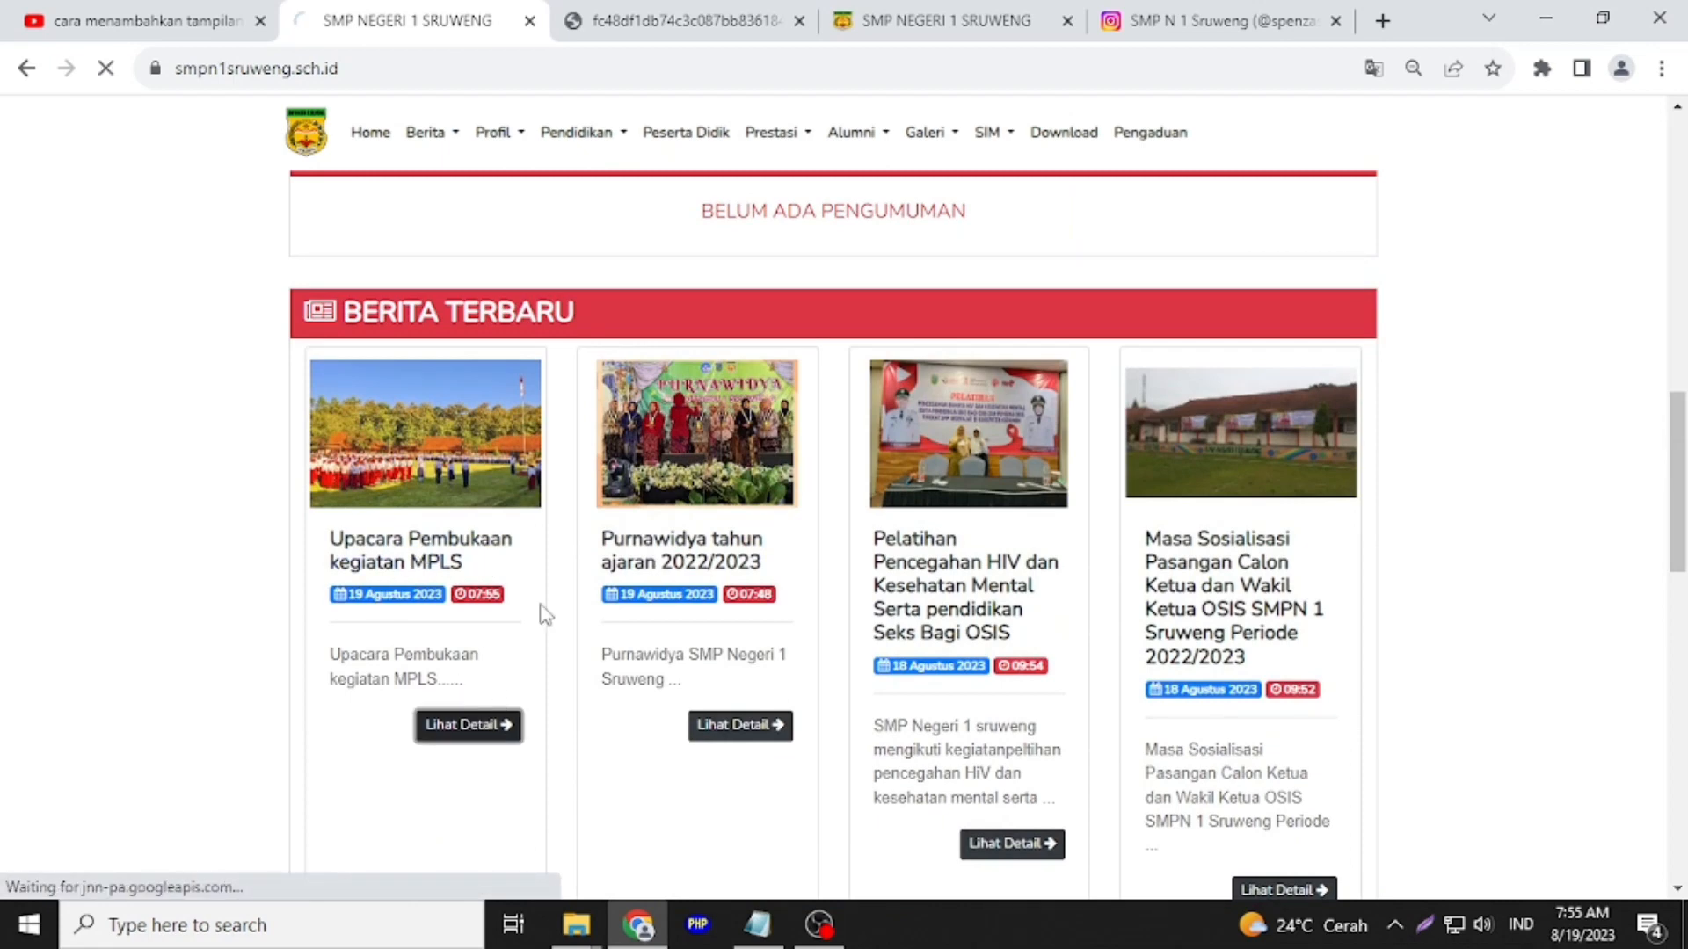
# Copy the full web address of the MPLS news detail page
pyautogui.click(745, 63)
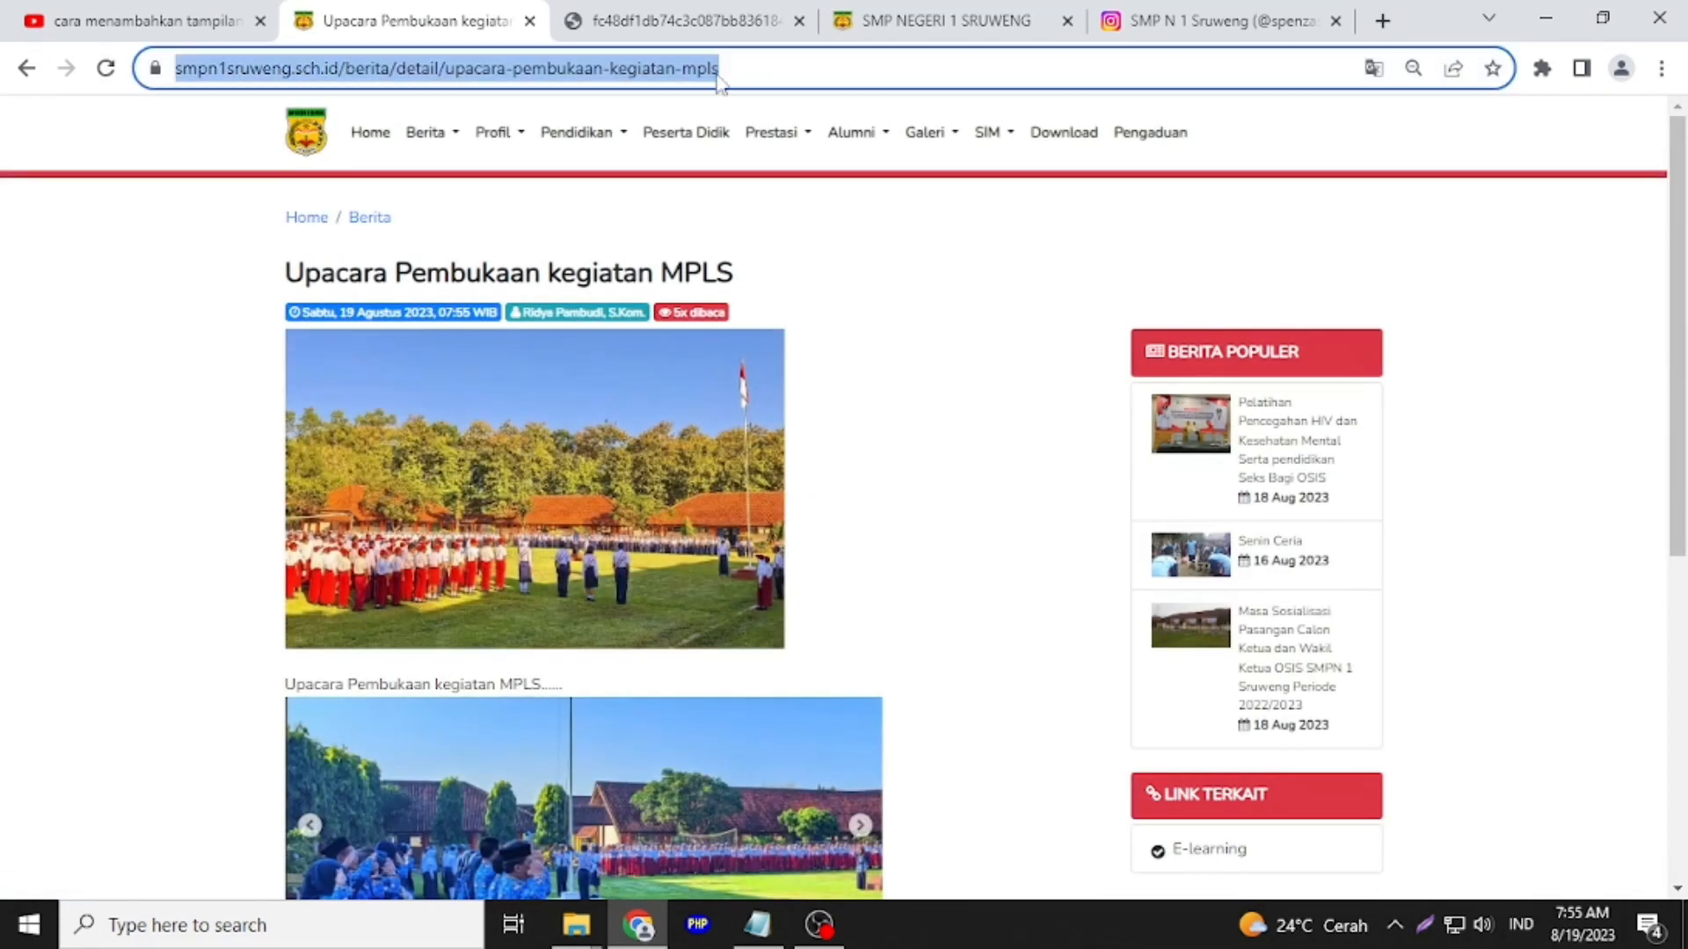
pyautogui.rightClick(510, 81)
pyautogui.click(576, 211)
# Check the banner on the public homepage and start a new banner in the backend's Banner Web section
pyautogui.click(368, 132)
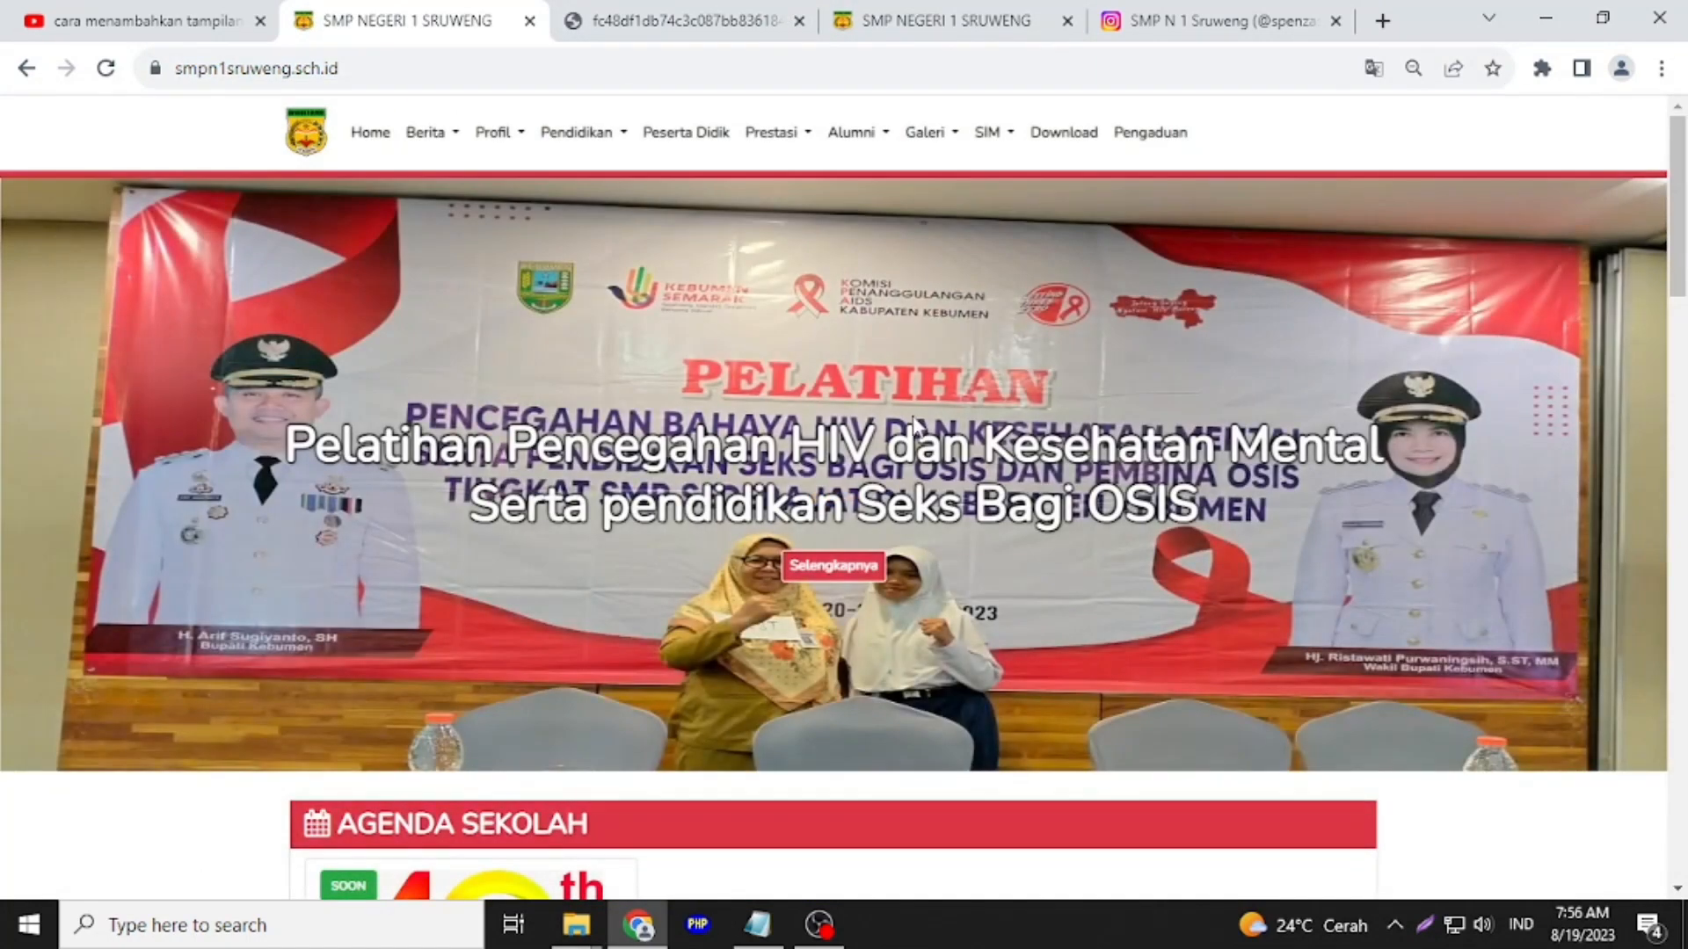
pyautogui.click(945, 20)
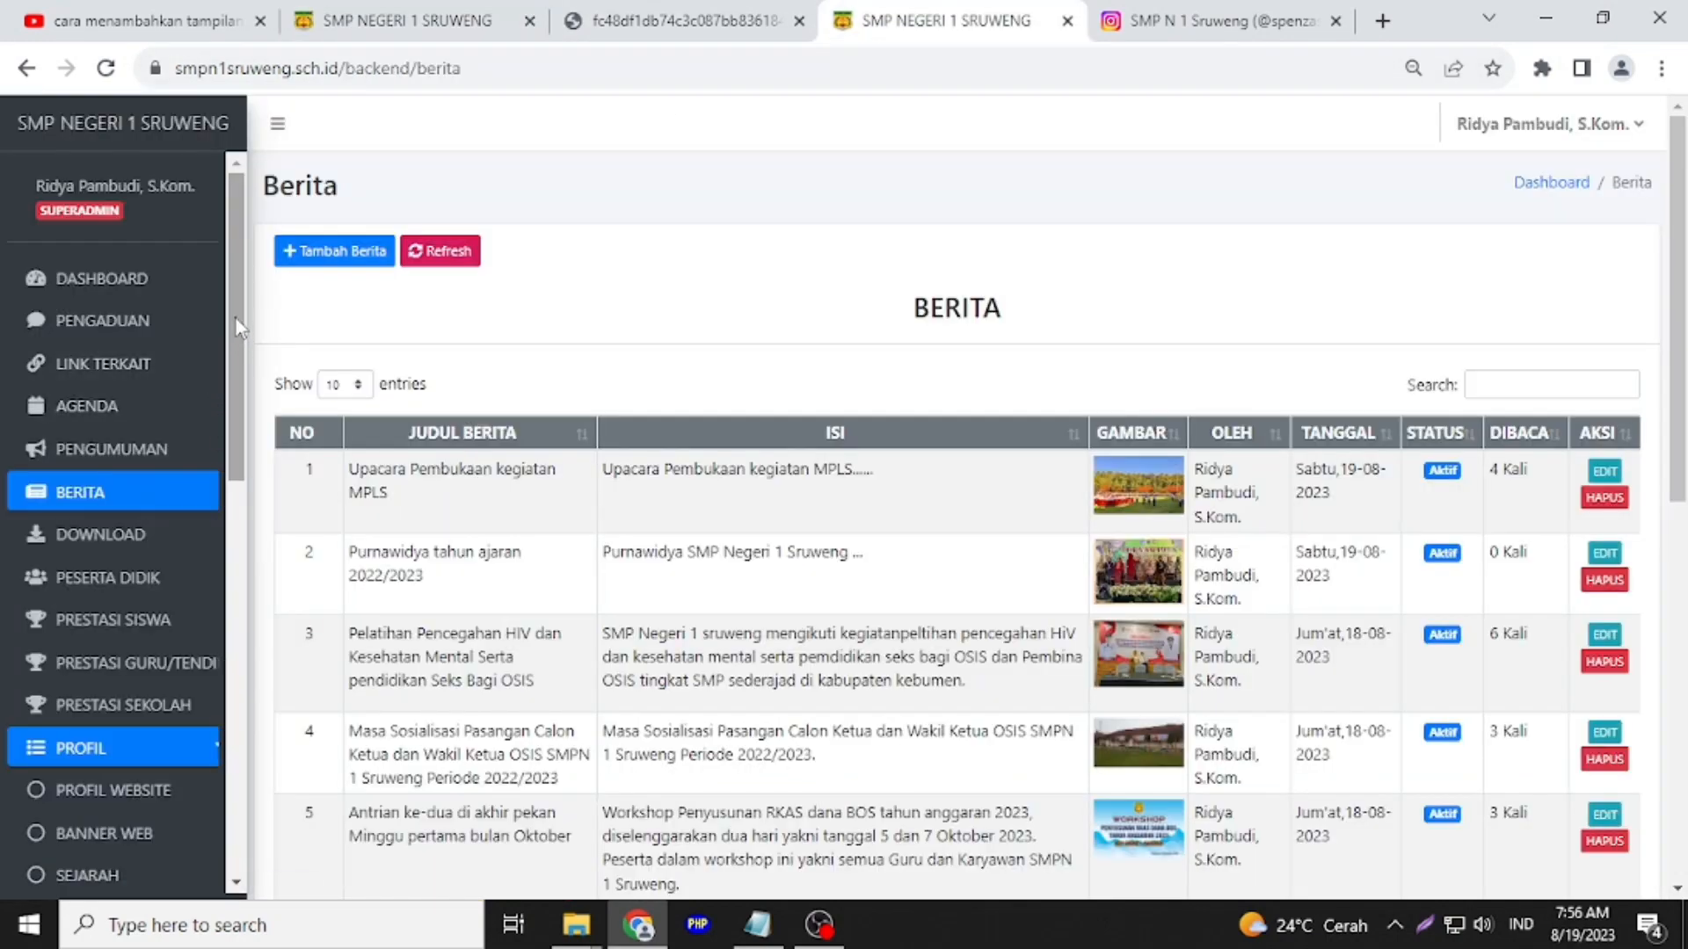
pyautogui.moveTo(234, 316); pyautogui.dragTo(228, 384)
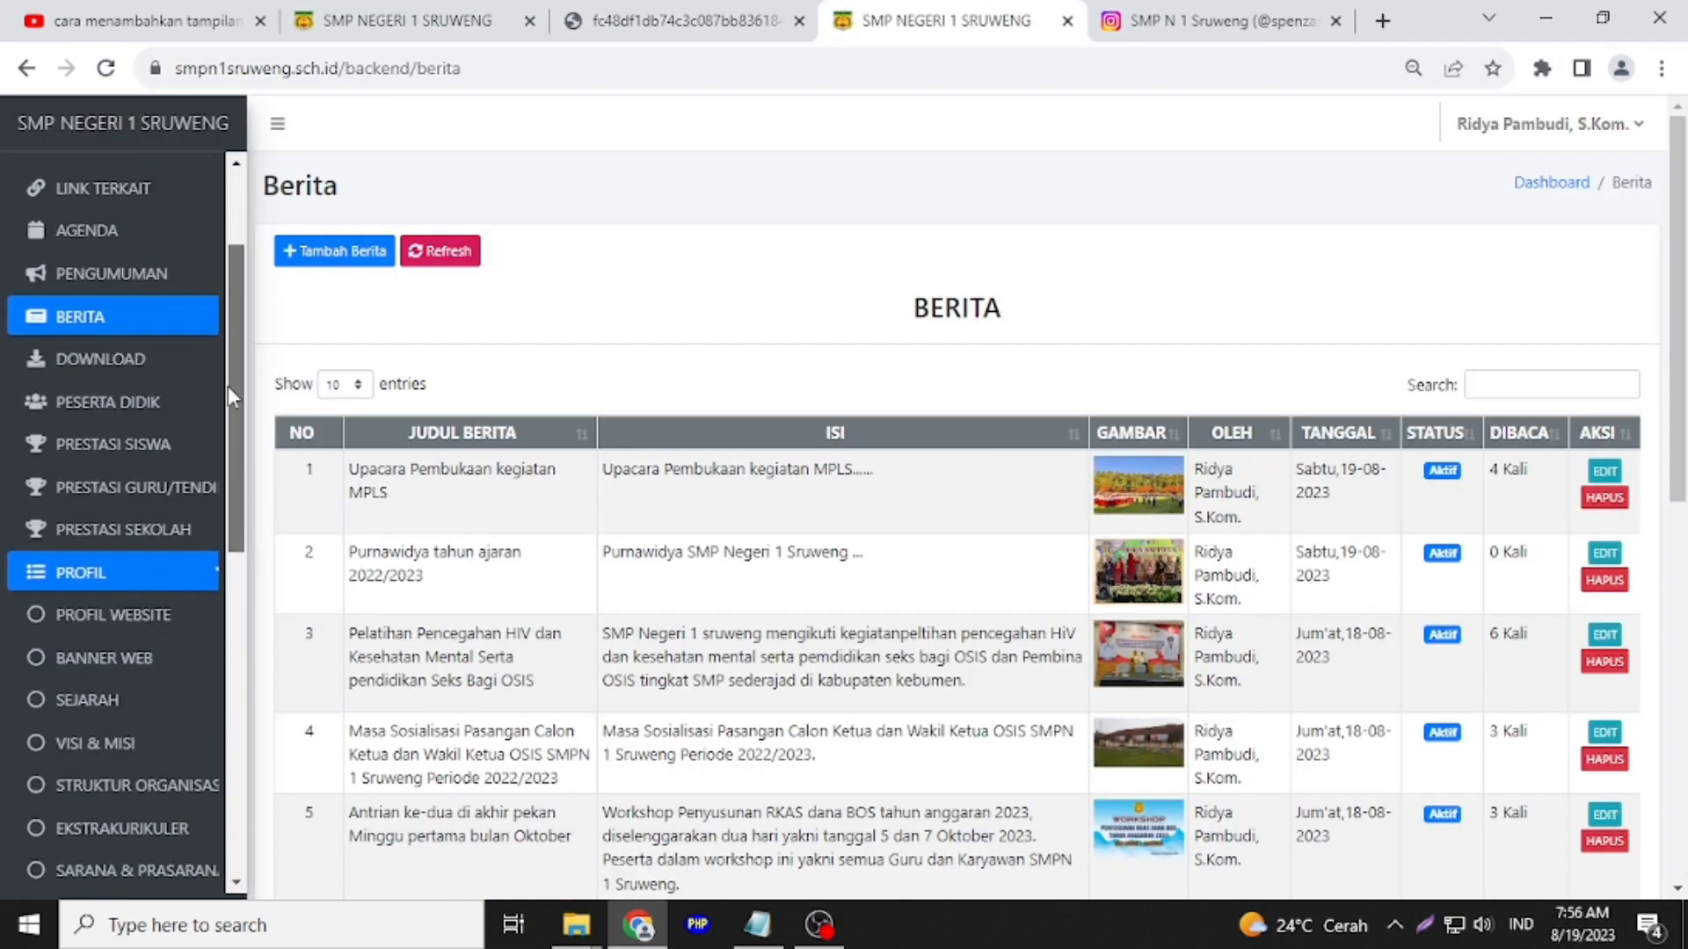
pyautogui.click(107, 661)
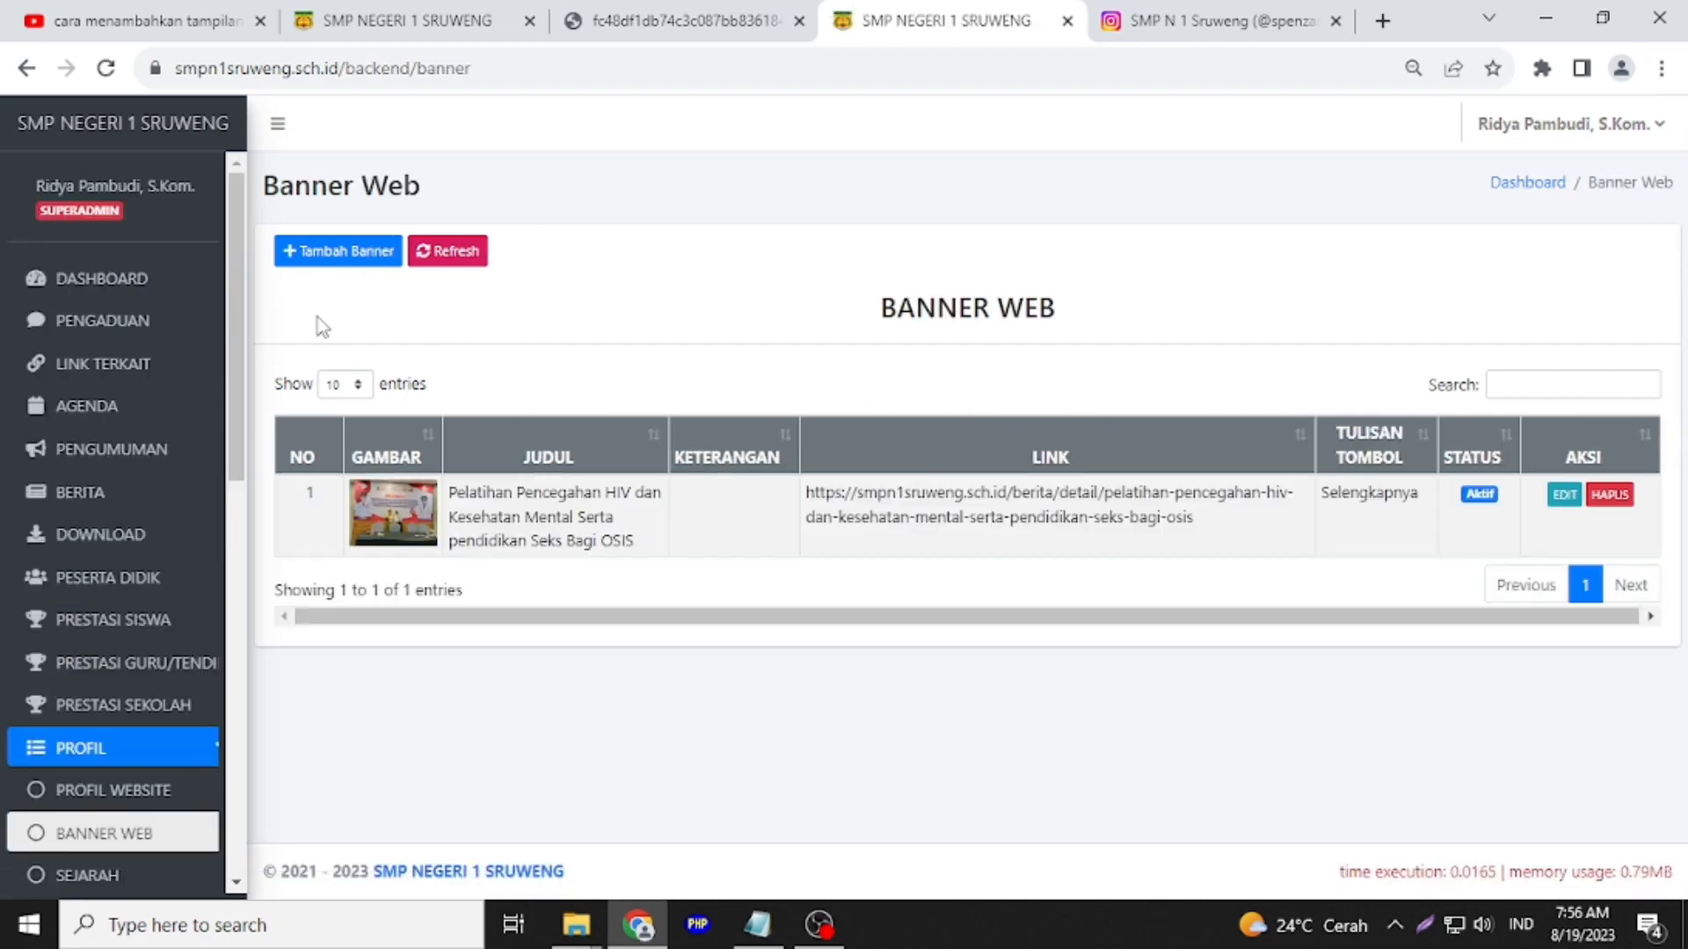
pyautogui.click(357, 251)
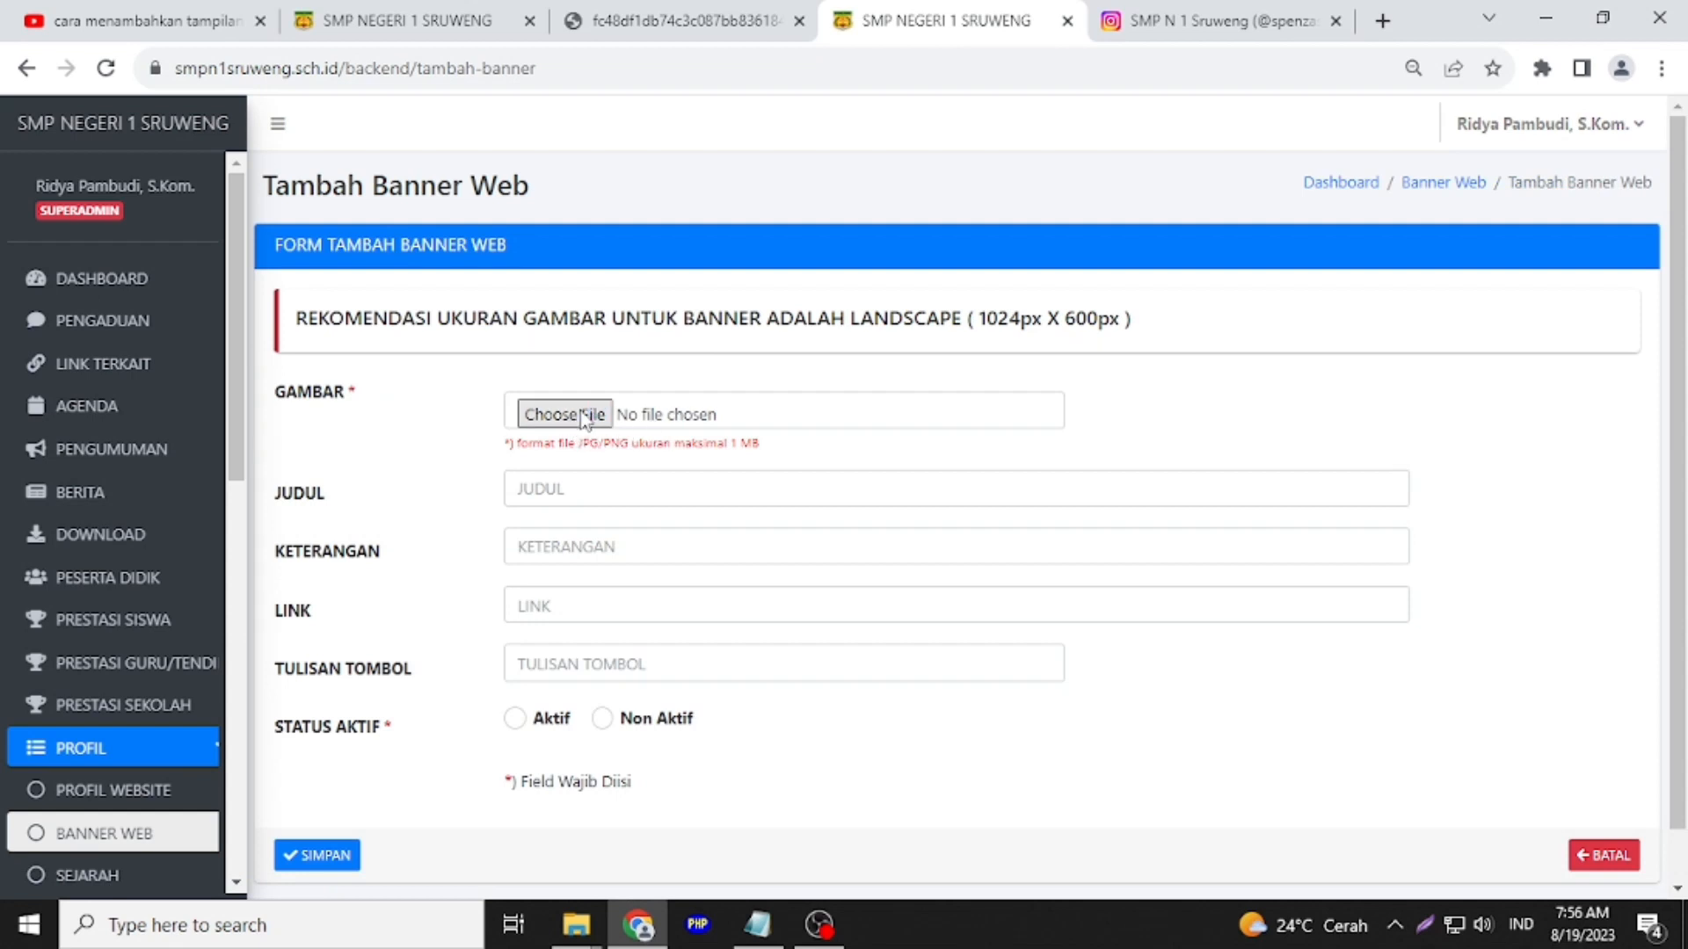
# Choose mpls1.jpg from the gambar folder as the new banner's image
pyautogui.click(583, 415)
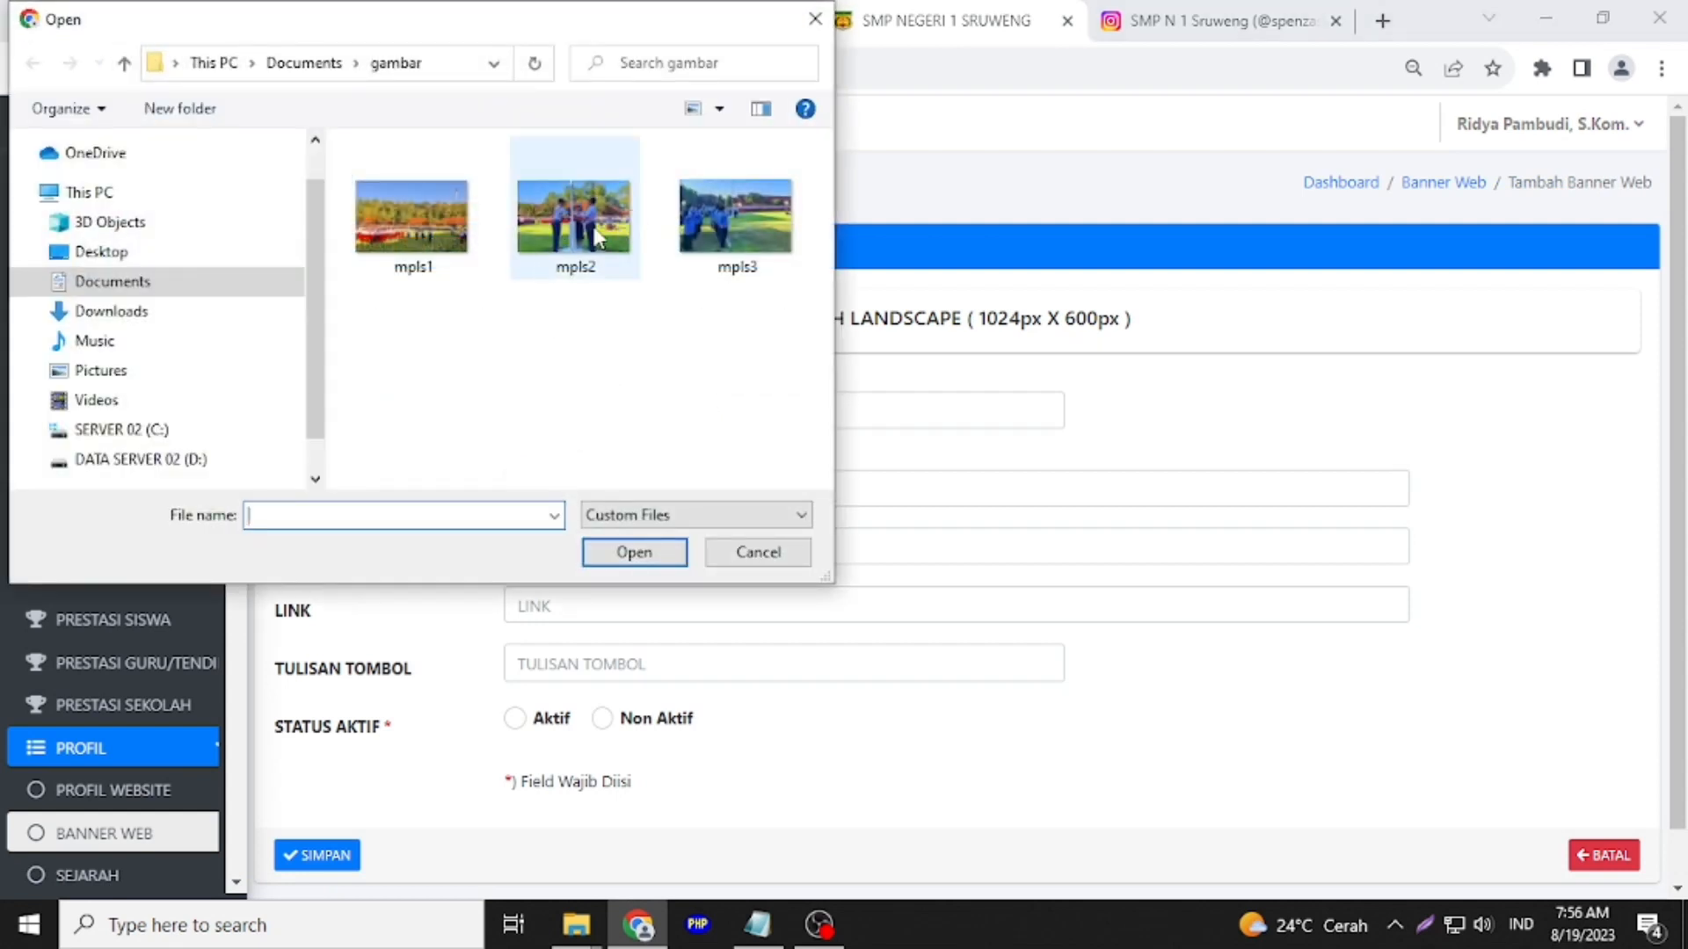
pyautogui.doubleClick(405, 222)
pyautogui.scroll(-2, 629, 516)
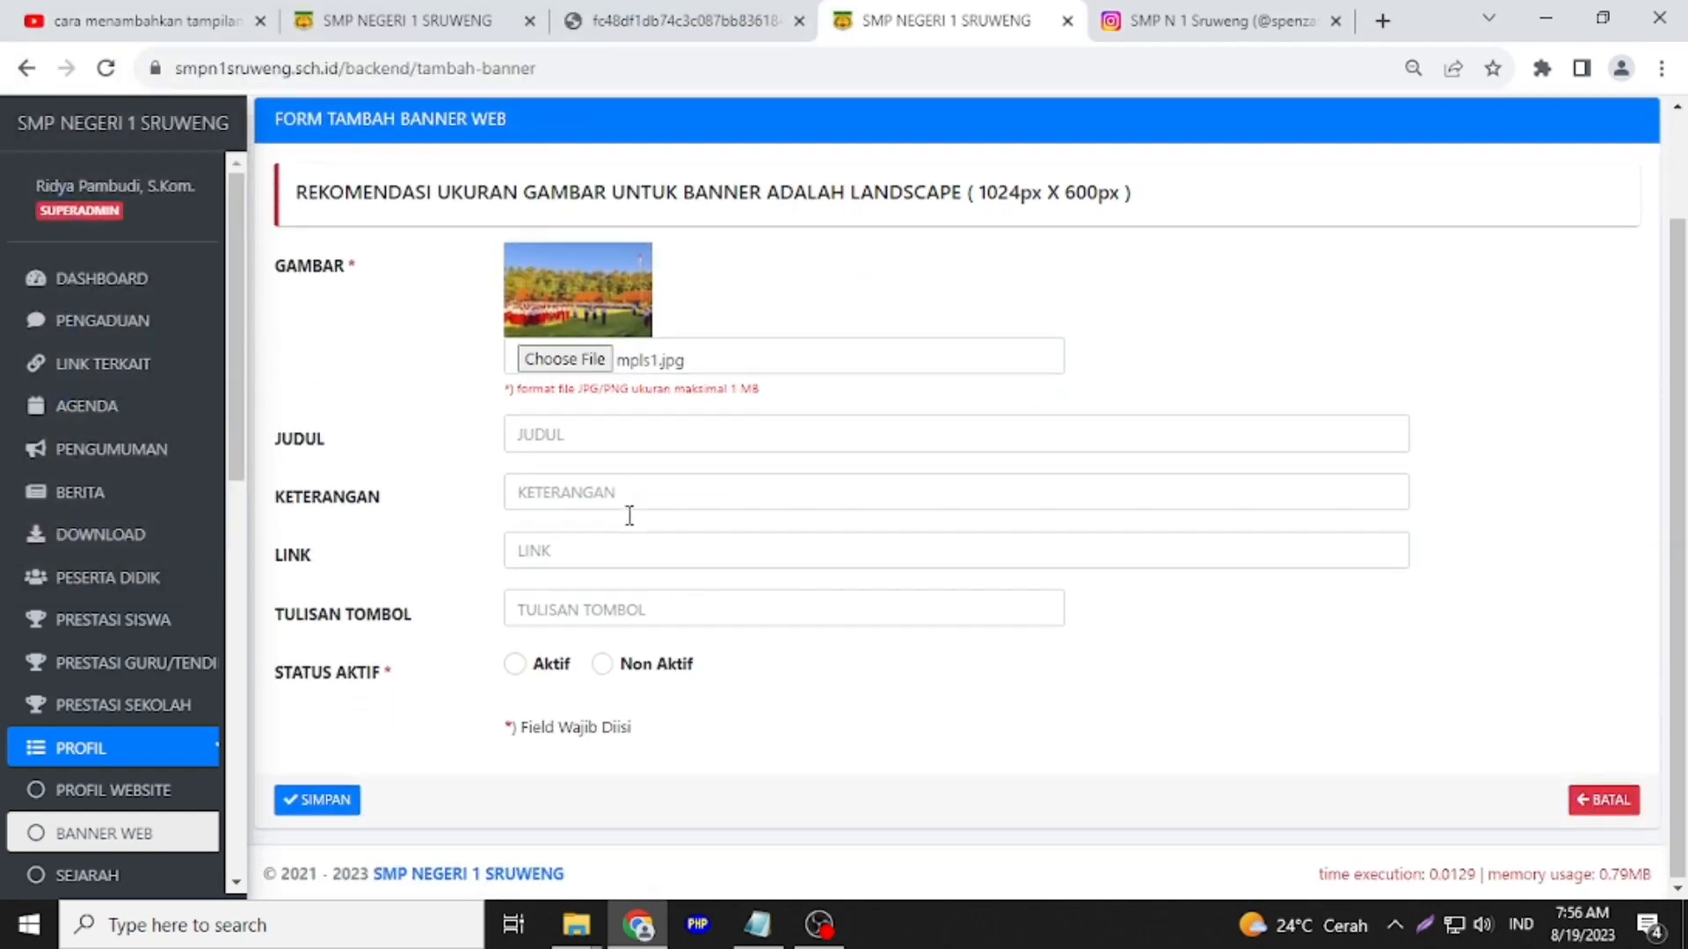
# Use the copied MPLS news address as the banner's link and set its button text to "Selengkapnya"
pyautogui.click(598, 433)
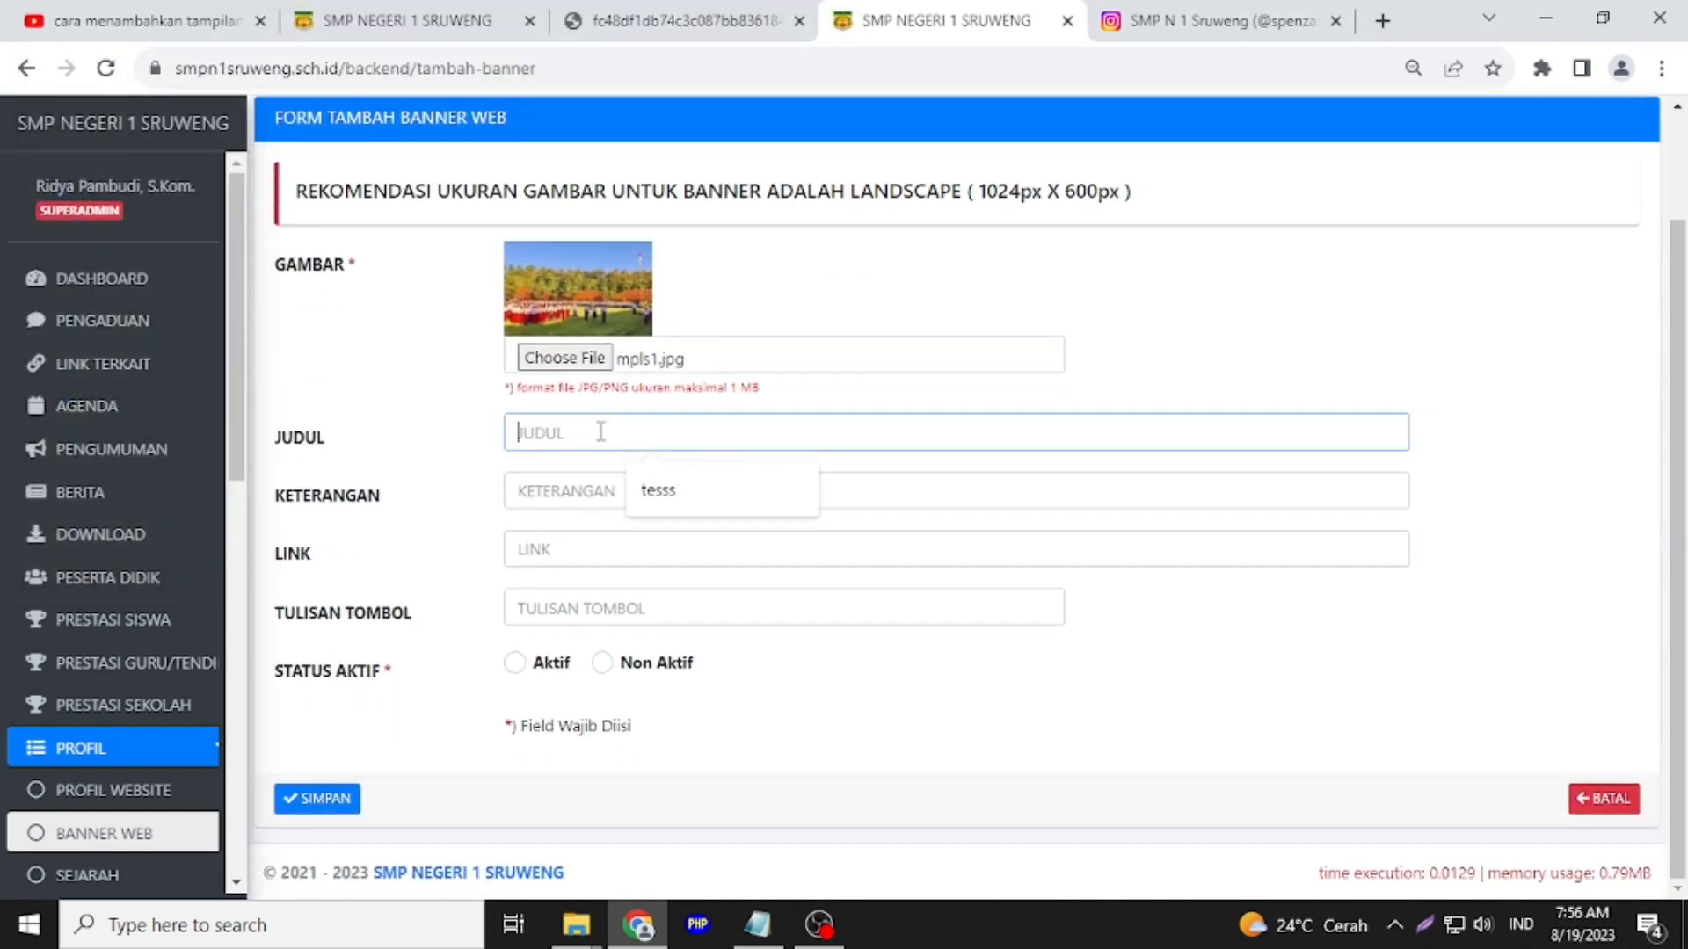
pyautogui.click(578, 552)
pyautogui.rightClick(580, 552)
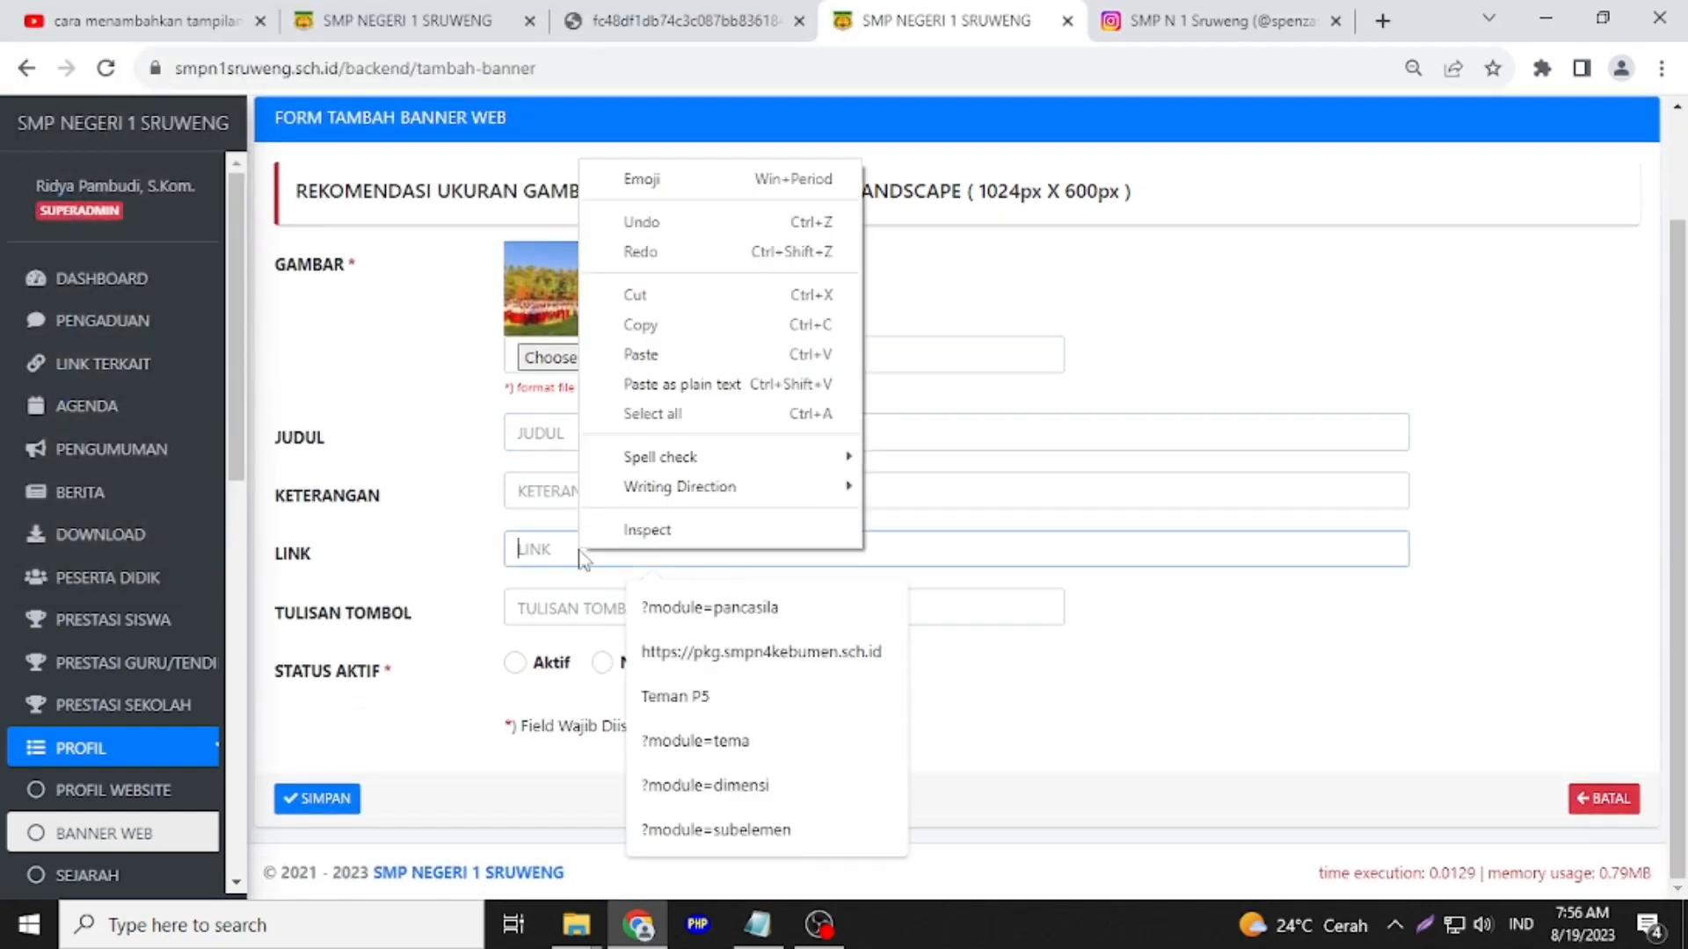
pyautogui.click(672, 354)
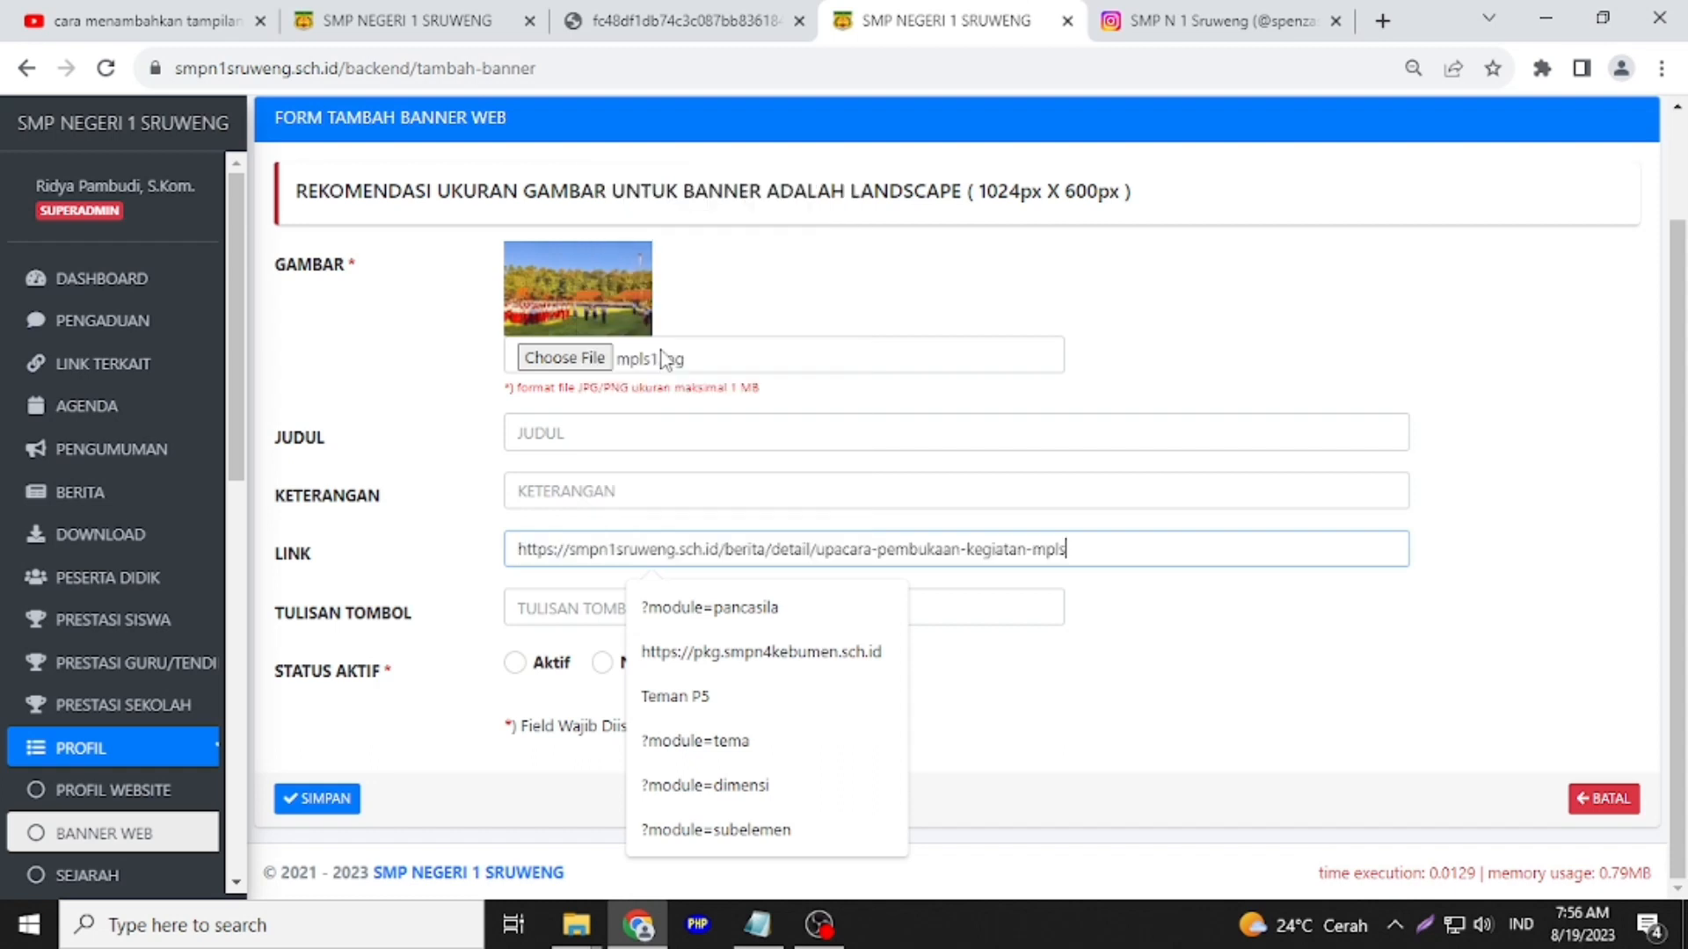
pyautogui.click(562, 600)
pyautogui.write('Selengkapnya')
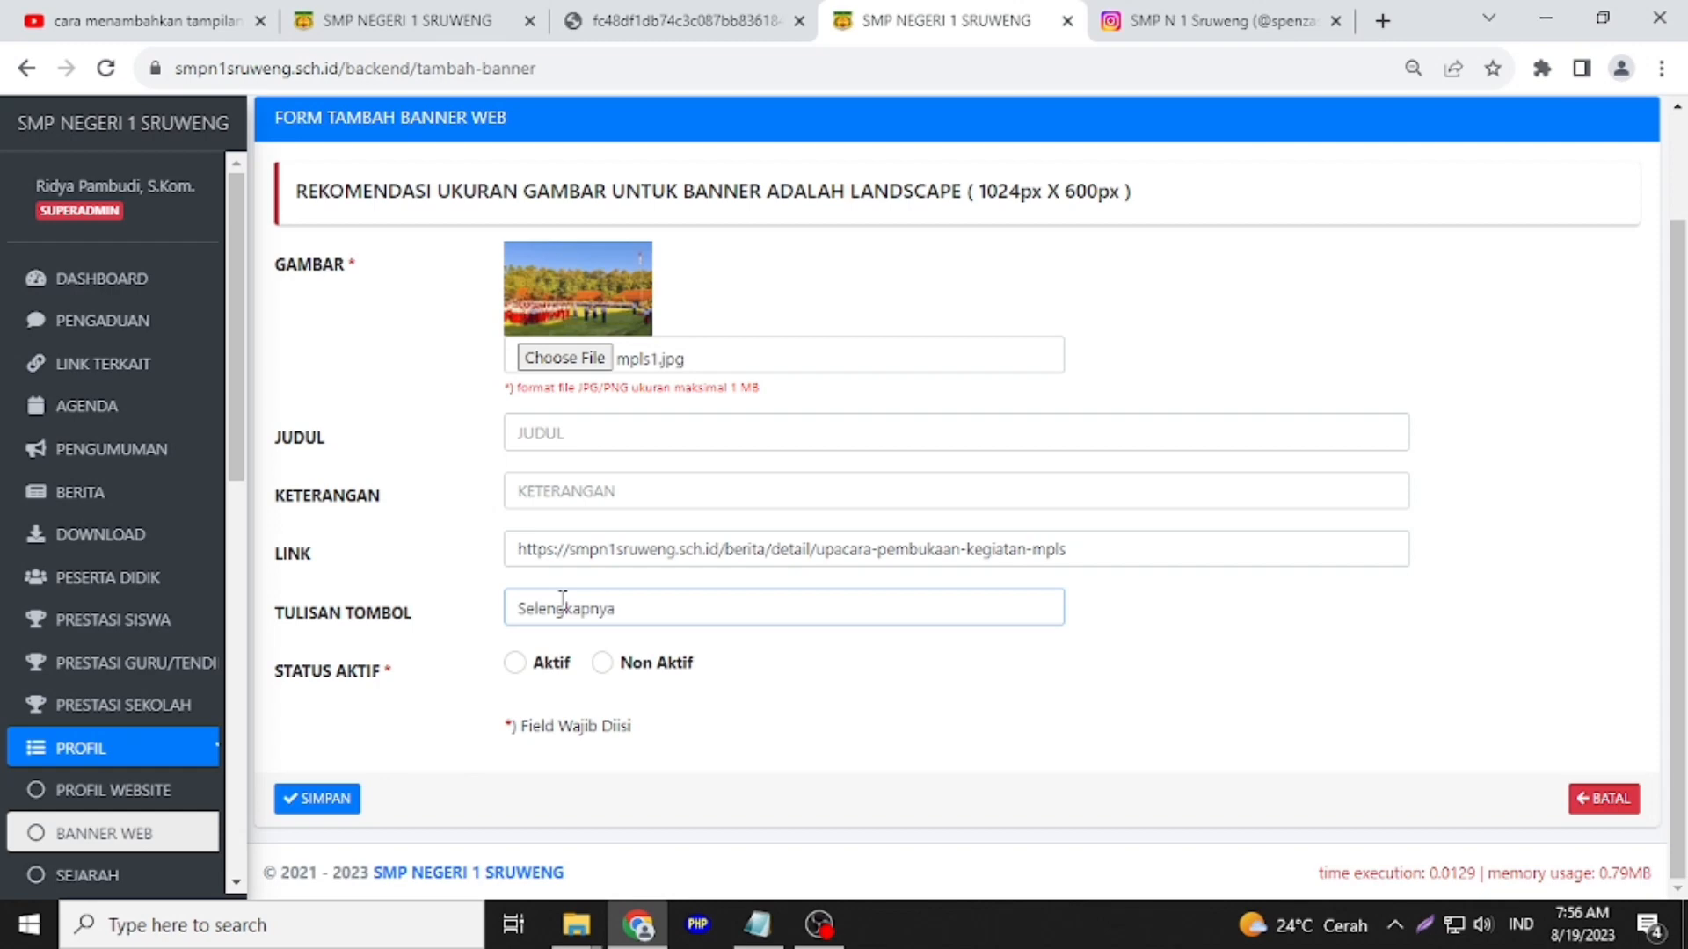
# Set the banner's status to Aktif and copy the MPLS news headline "Upacara Pembukaan kegiatan MPLS" from the public site into the banner's title
pyautogui.click(514, 663)
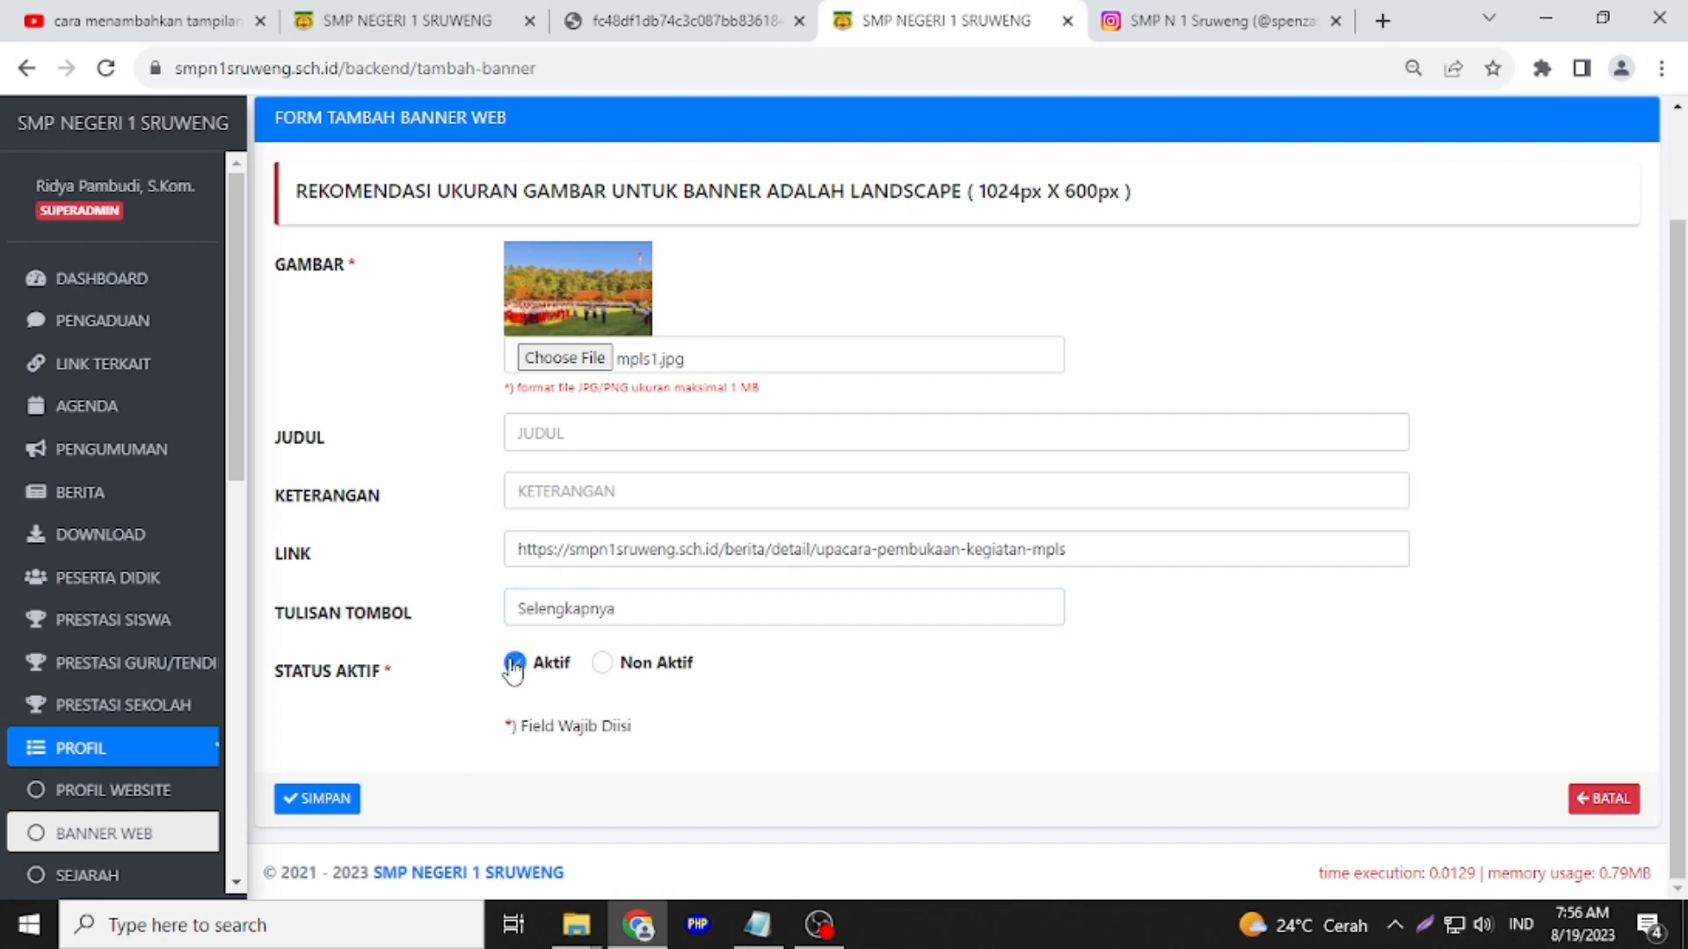
pyautogui.click(531, 447)
pyautogui.click(448, 31)
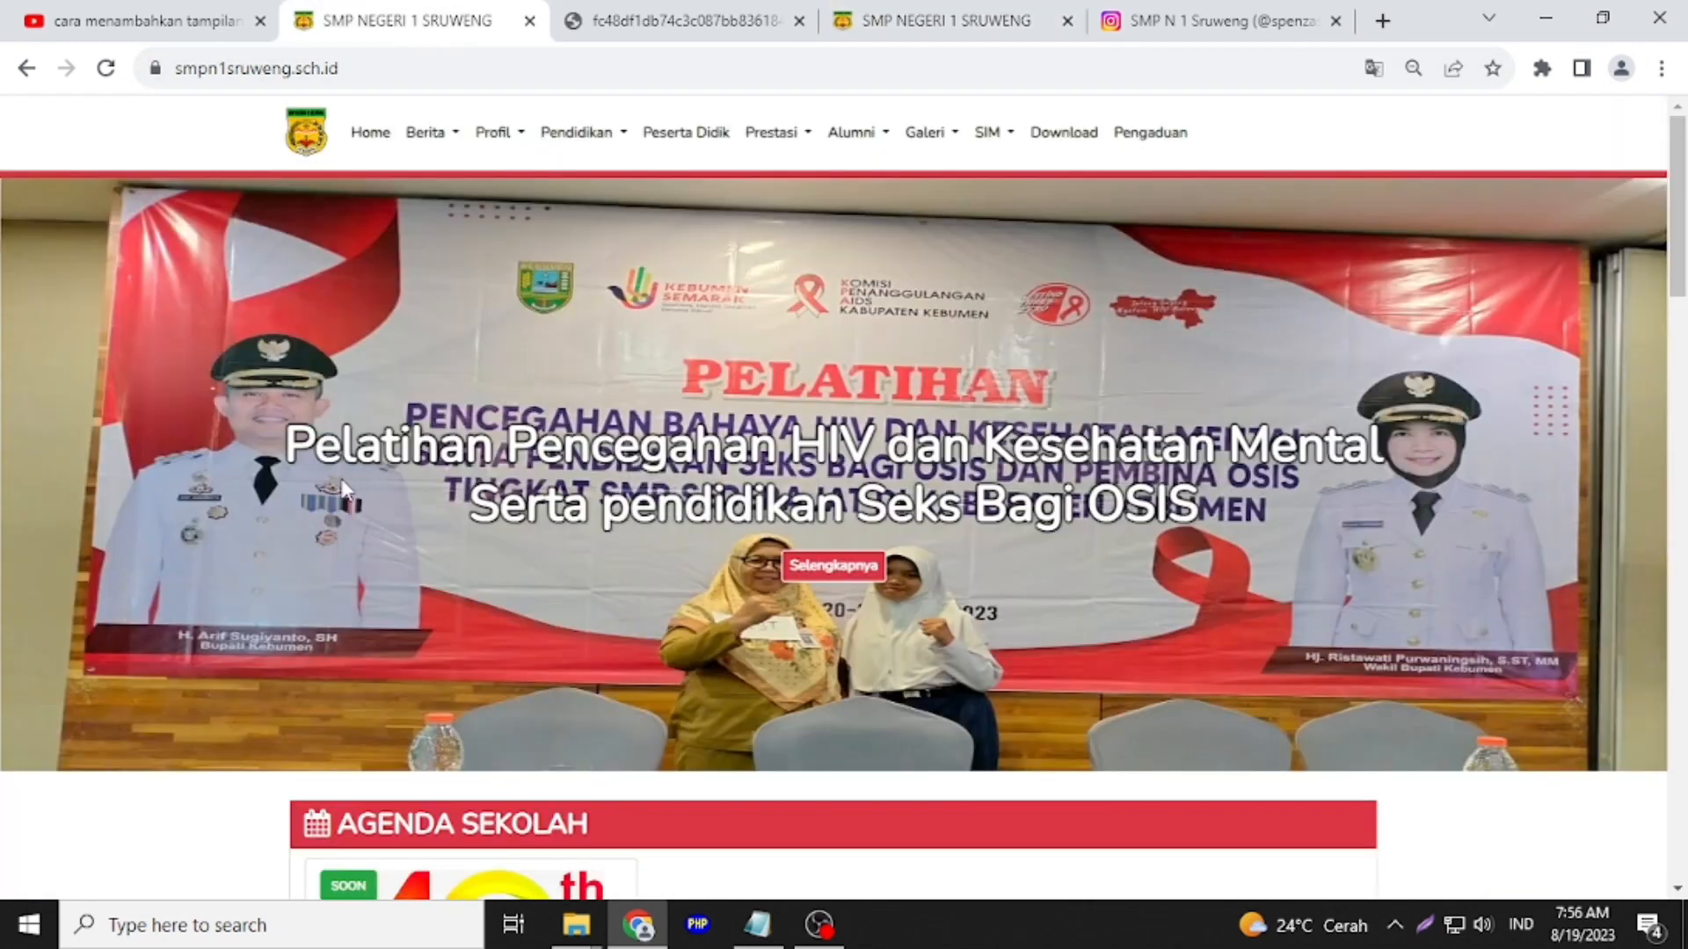
pyautogui.scroll(-10, 345, 492)
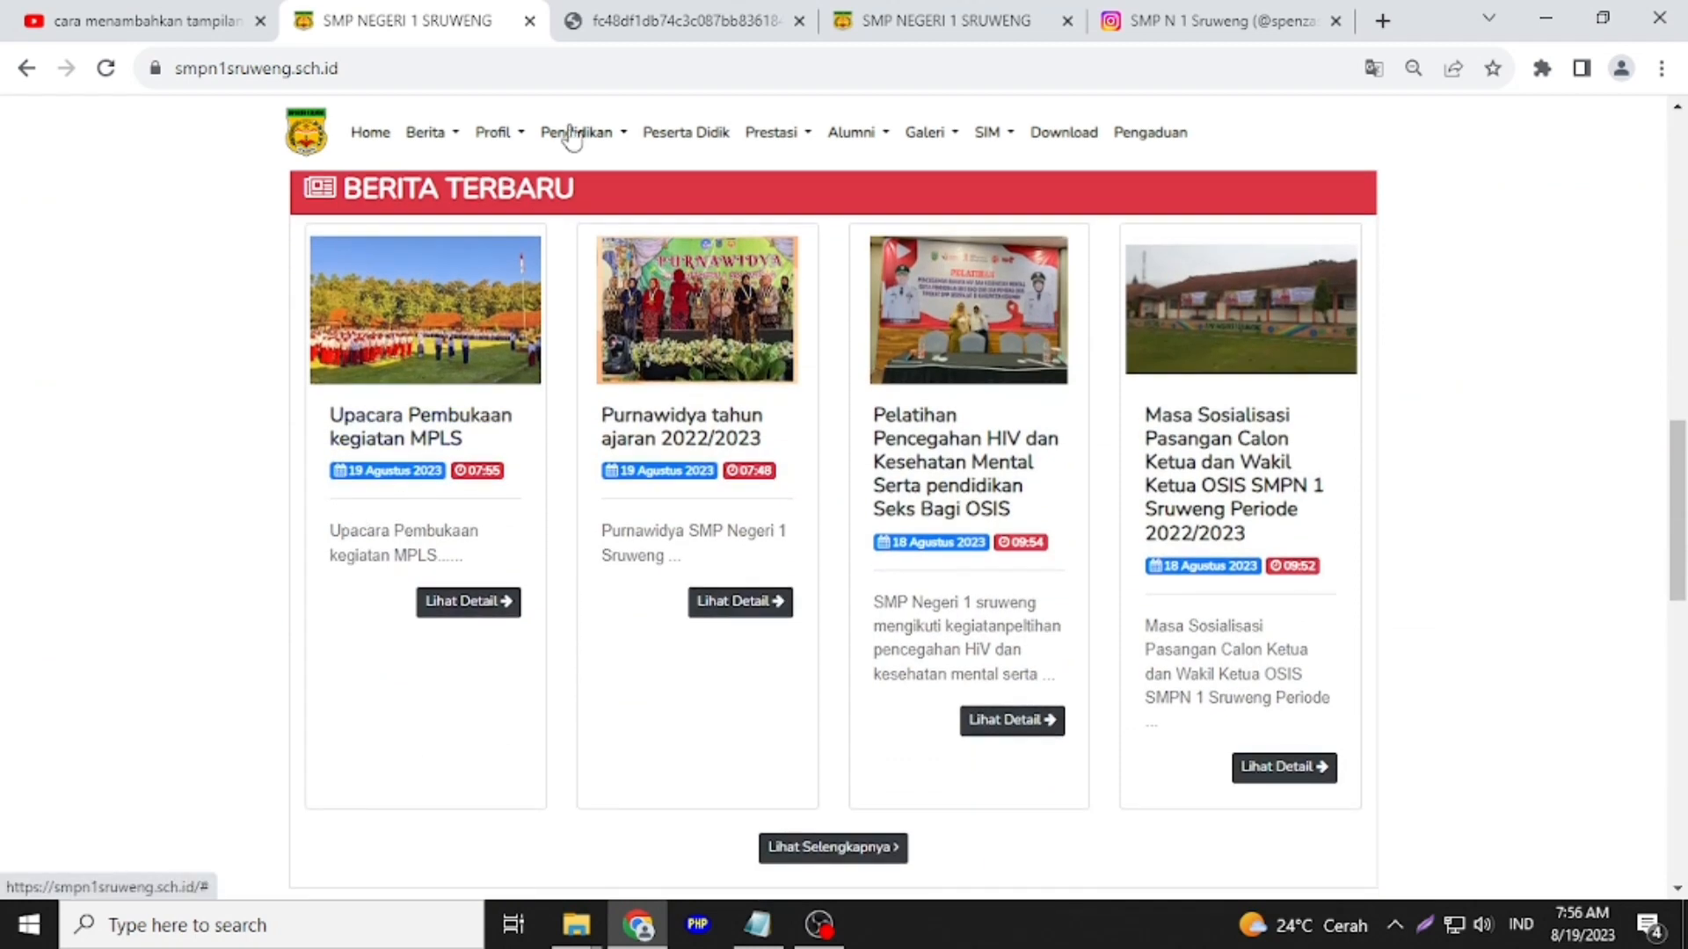
pyautogui.click(410, 431)
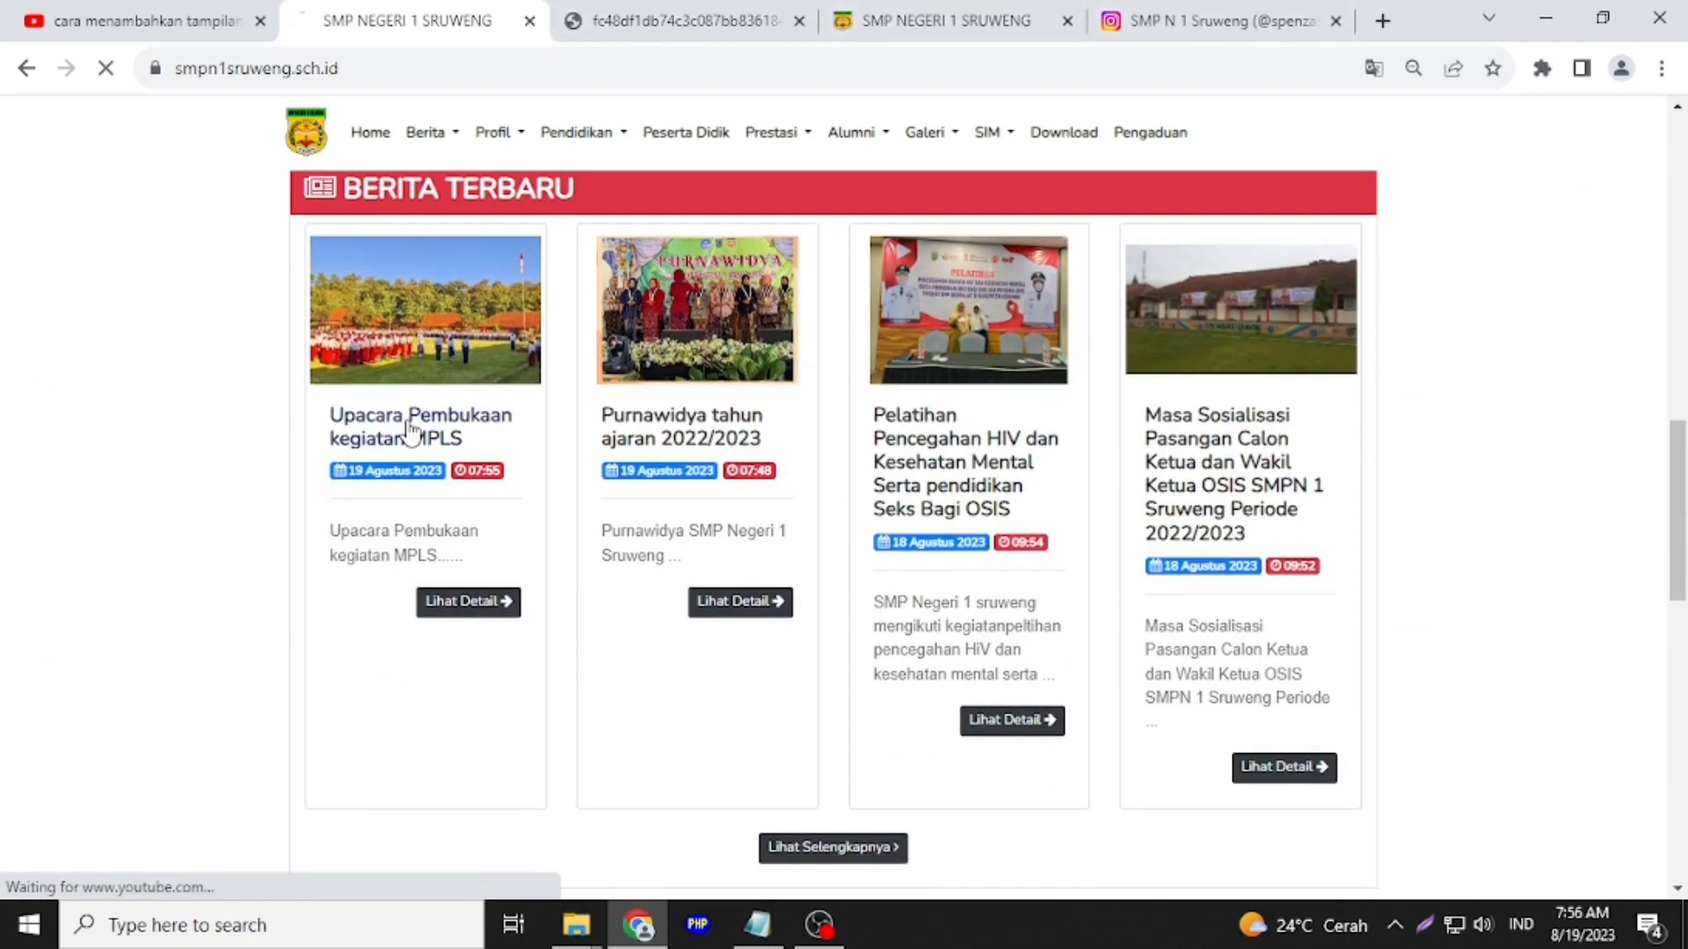
pyautogui.moveTo(287, 273); pyautogui.dragTo(732, 269)
pyautogui.rightClick(716, 276)
pyautogui.click(743, 293)
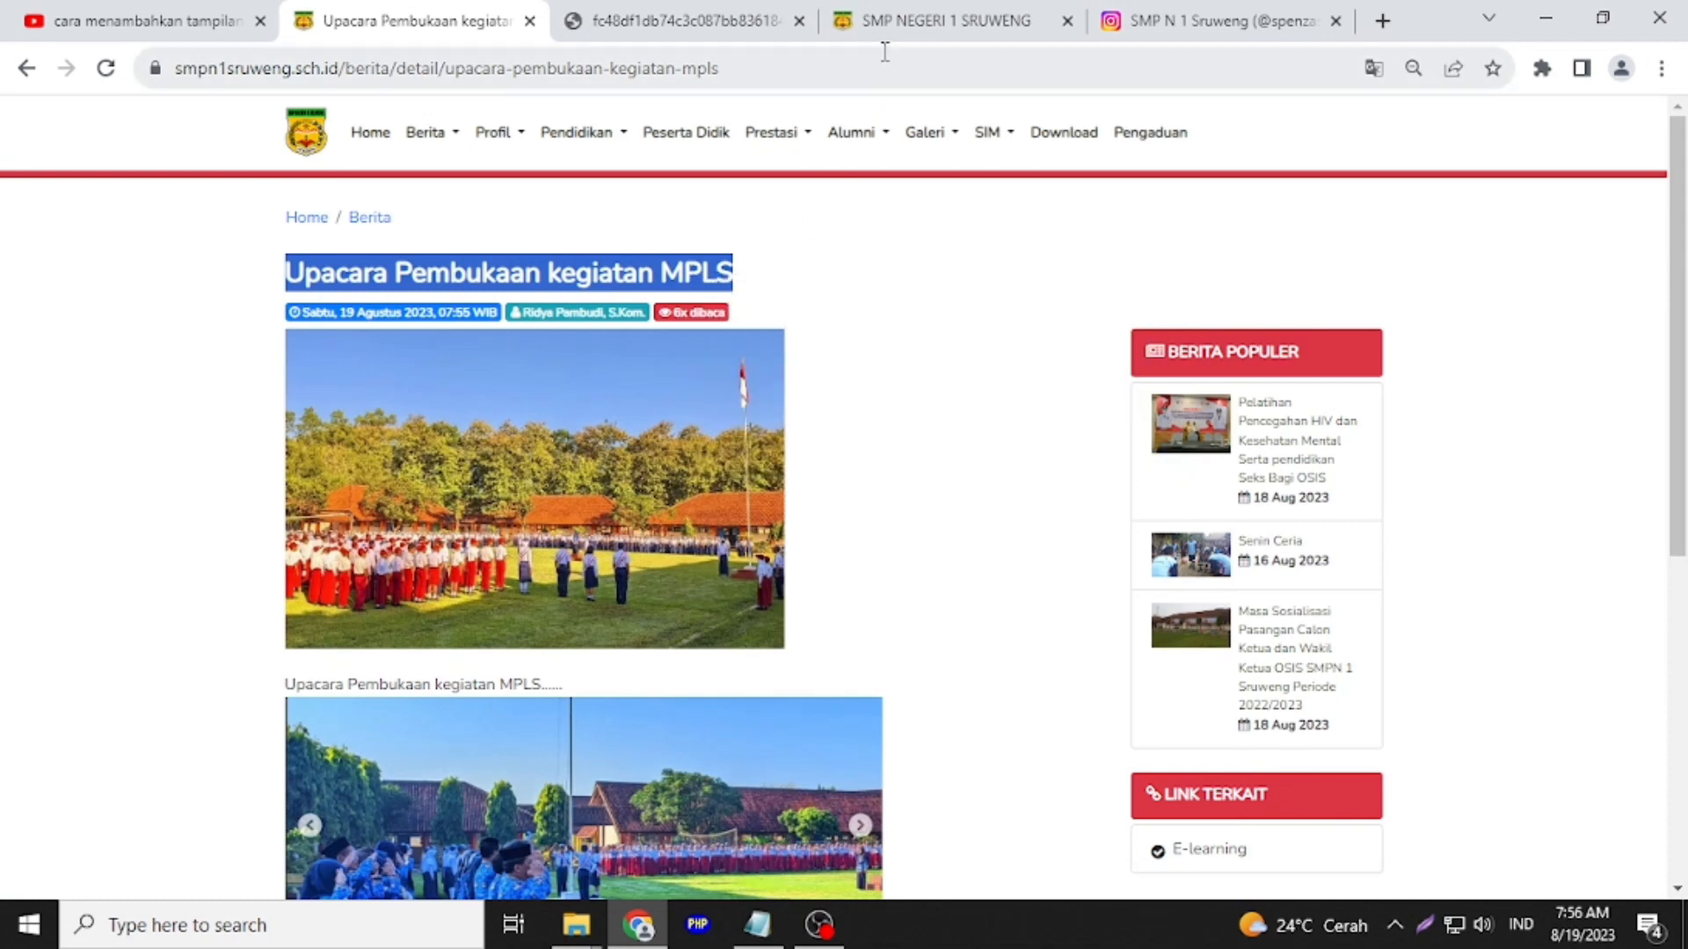
pyautogui.click(892, 22)
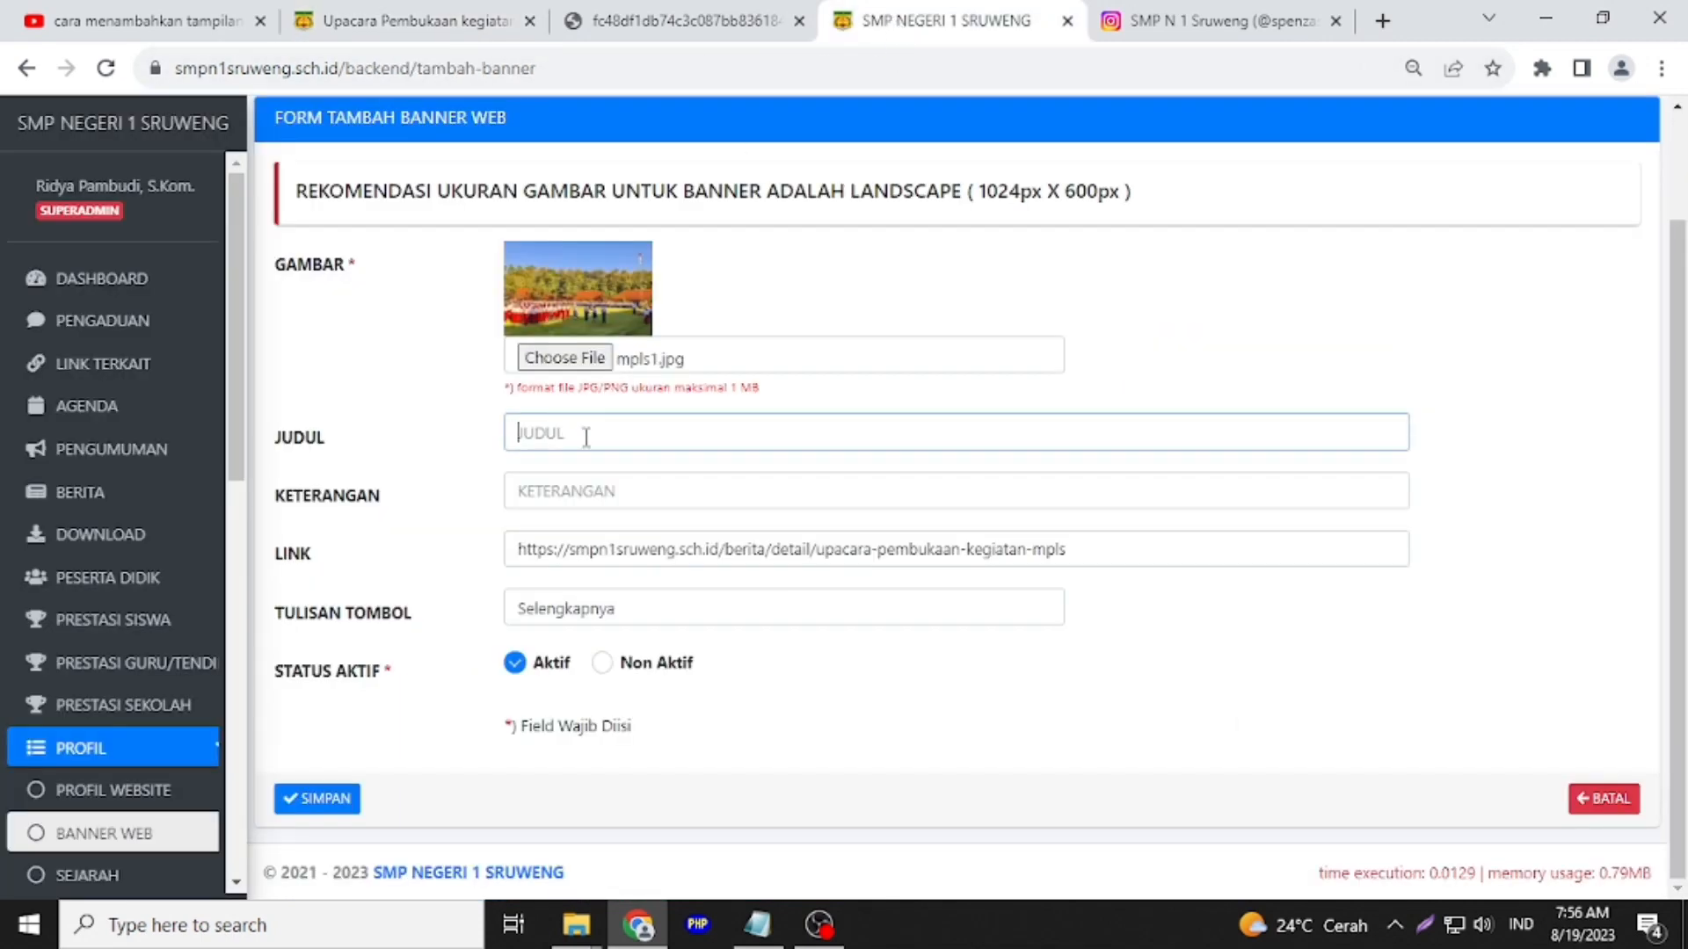
pyautogui.hotkey('ctrl', 'v')
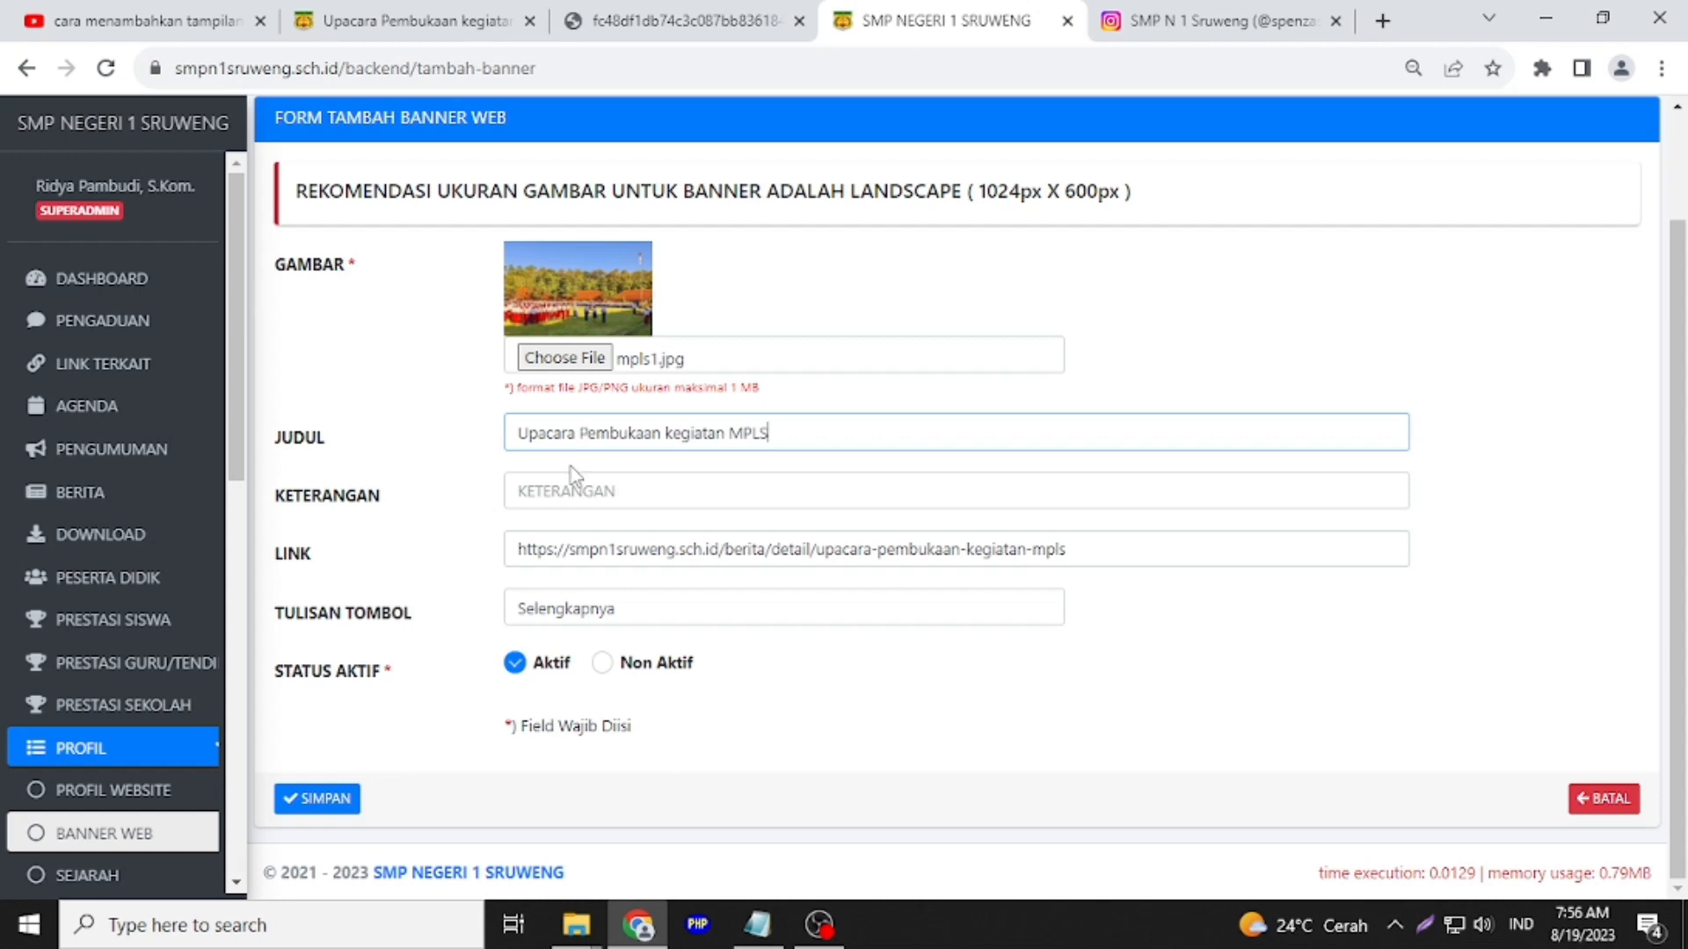
# Enter "Upacara Pembukaan kegiatan MPLS Tahun Ajaran 2023/2024" as the banner's description and save the banner
pyautogui.click(564, 495)
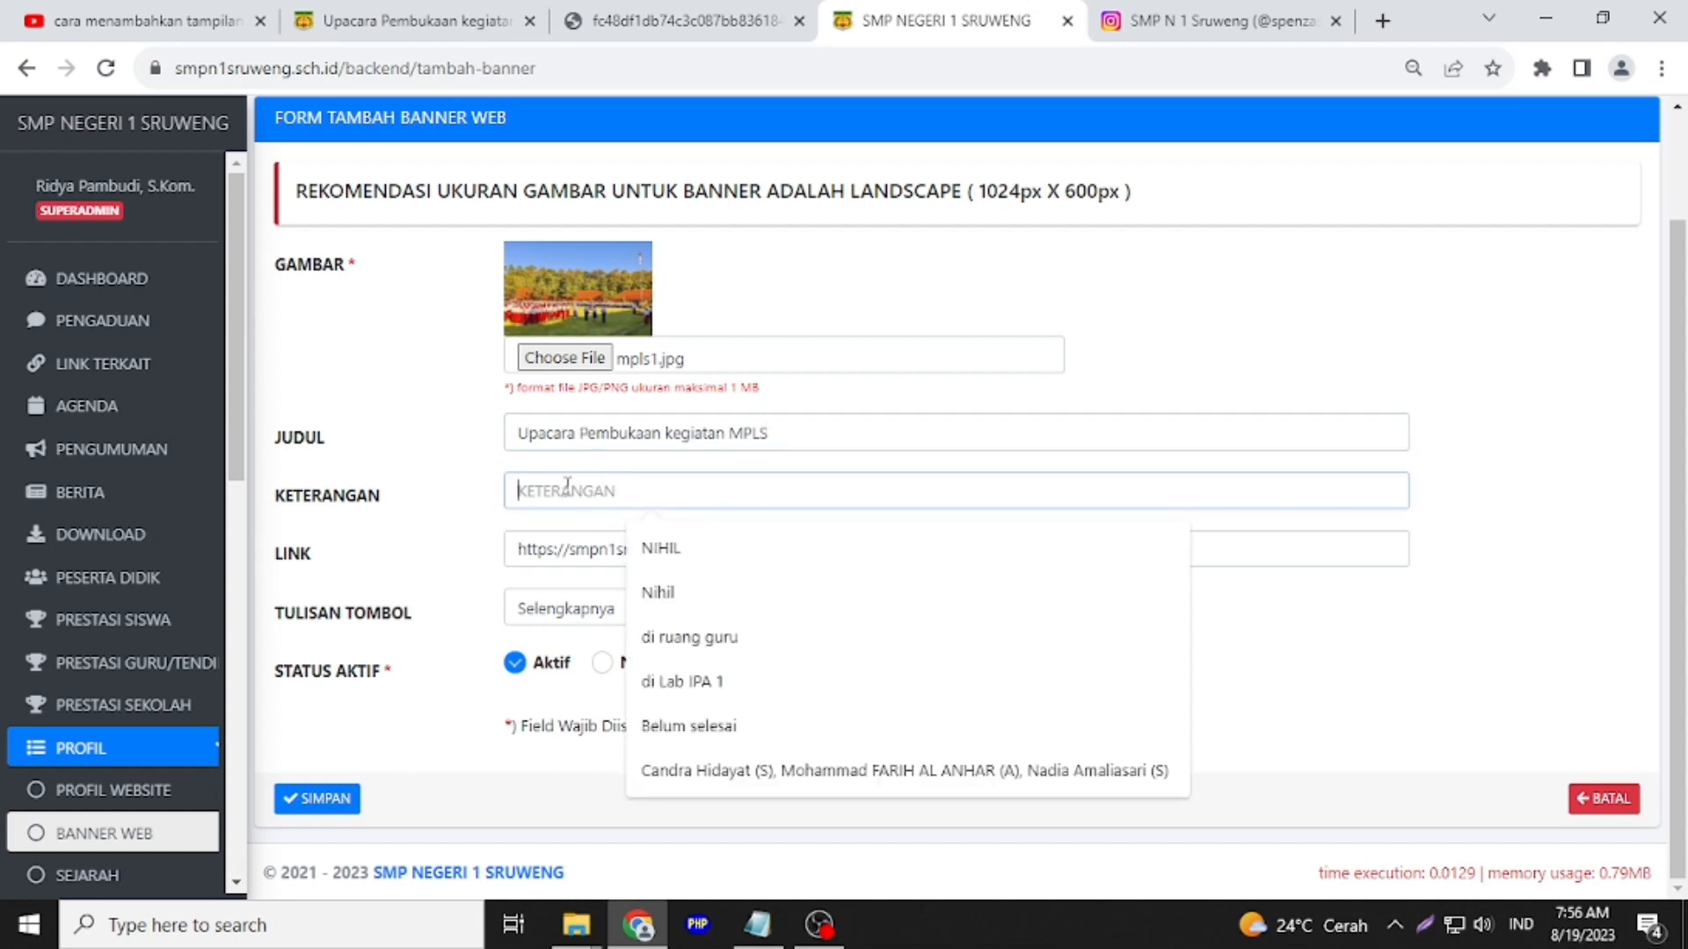
pyautogui.hotkey('ctrl', 'v')
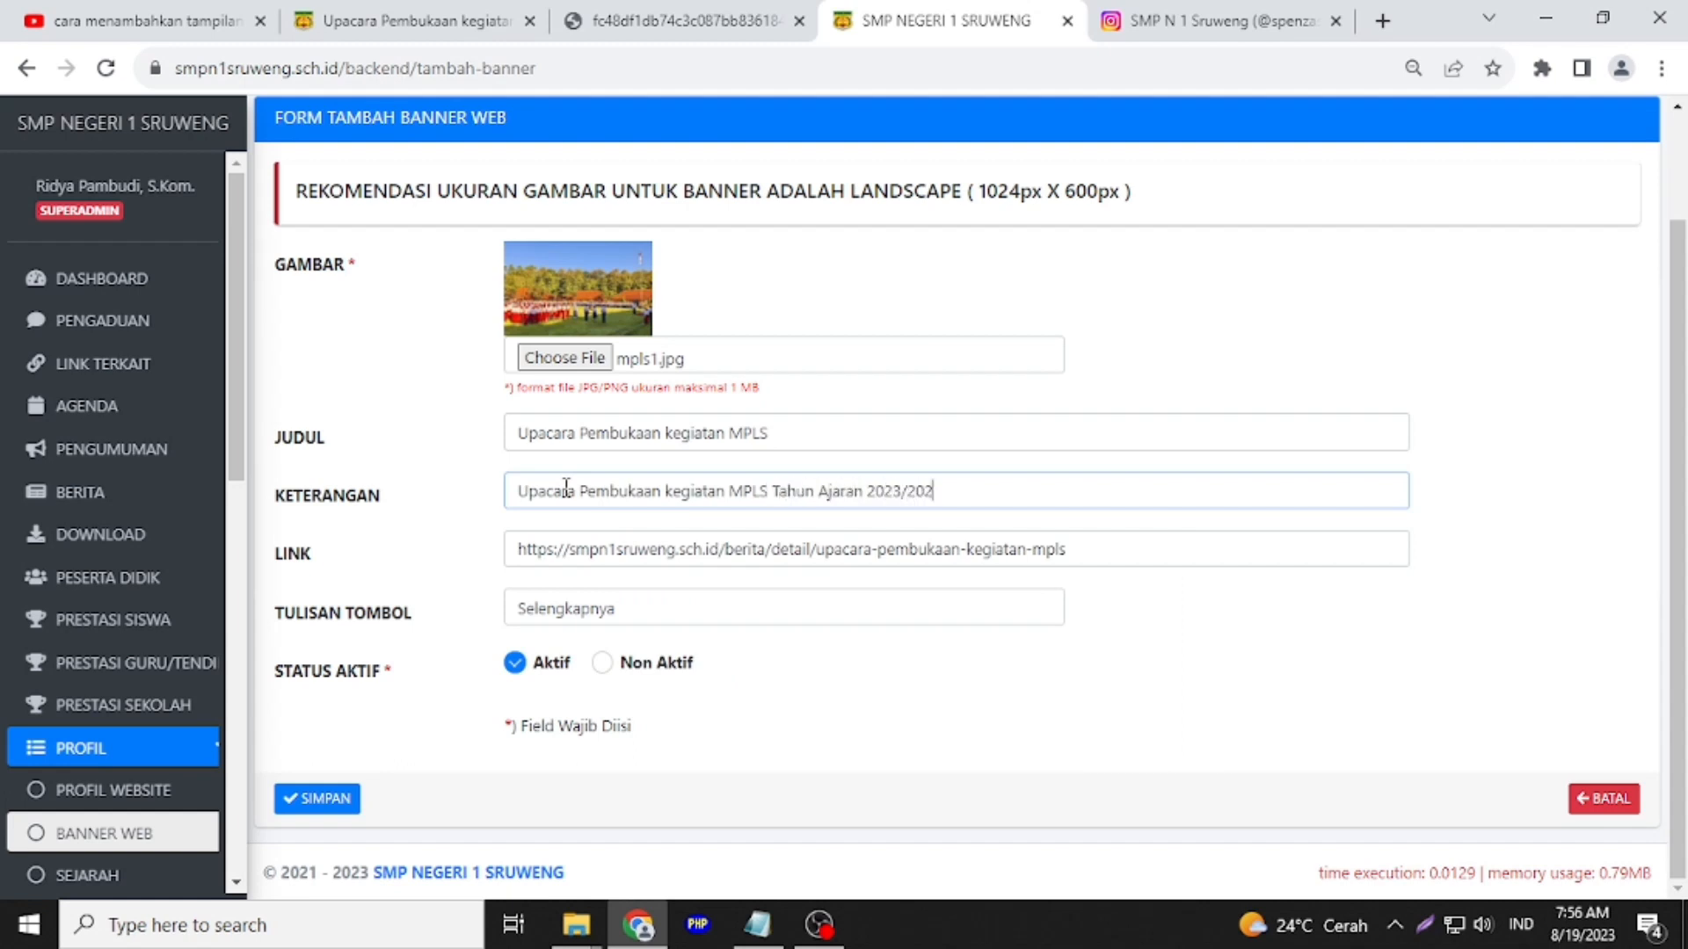
pyautogui.click(318, 798)
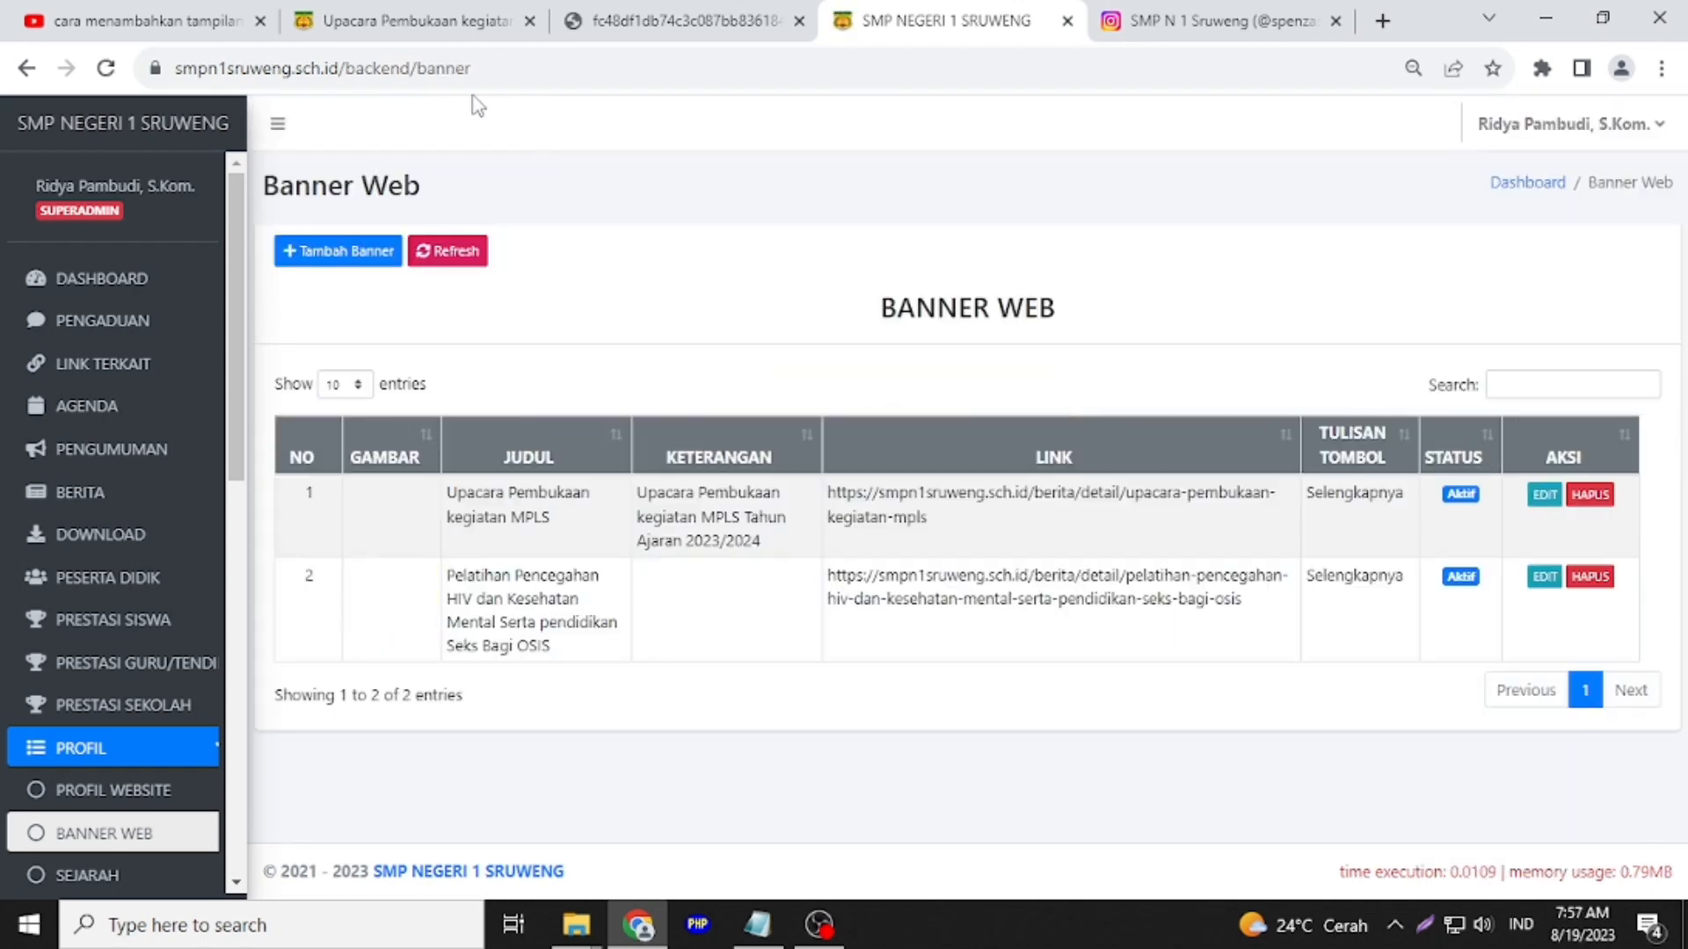
# Check the homepage's banner slides, the link of the MPLS banner's Selengkapnya button, and the Berita Terbaru section
pyautogui.click(334, 26)
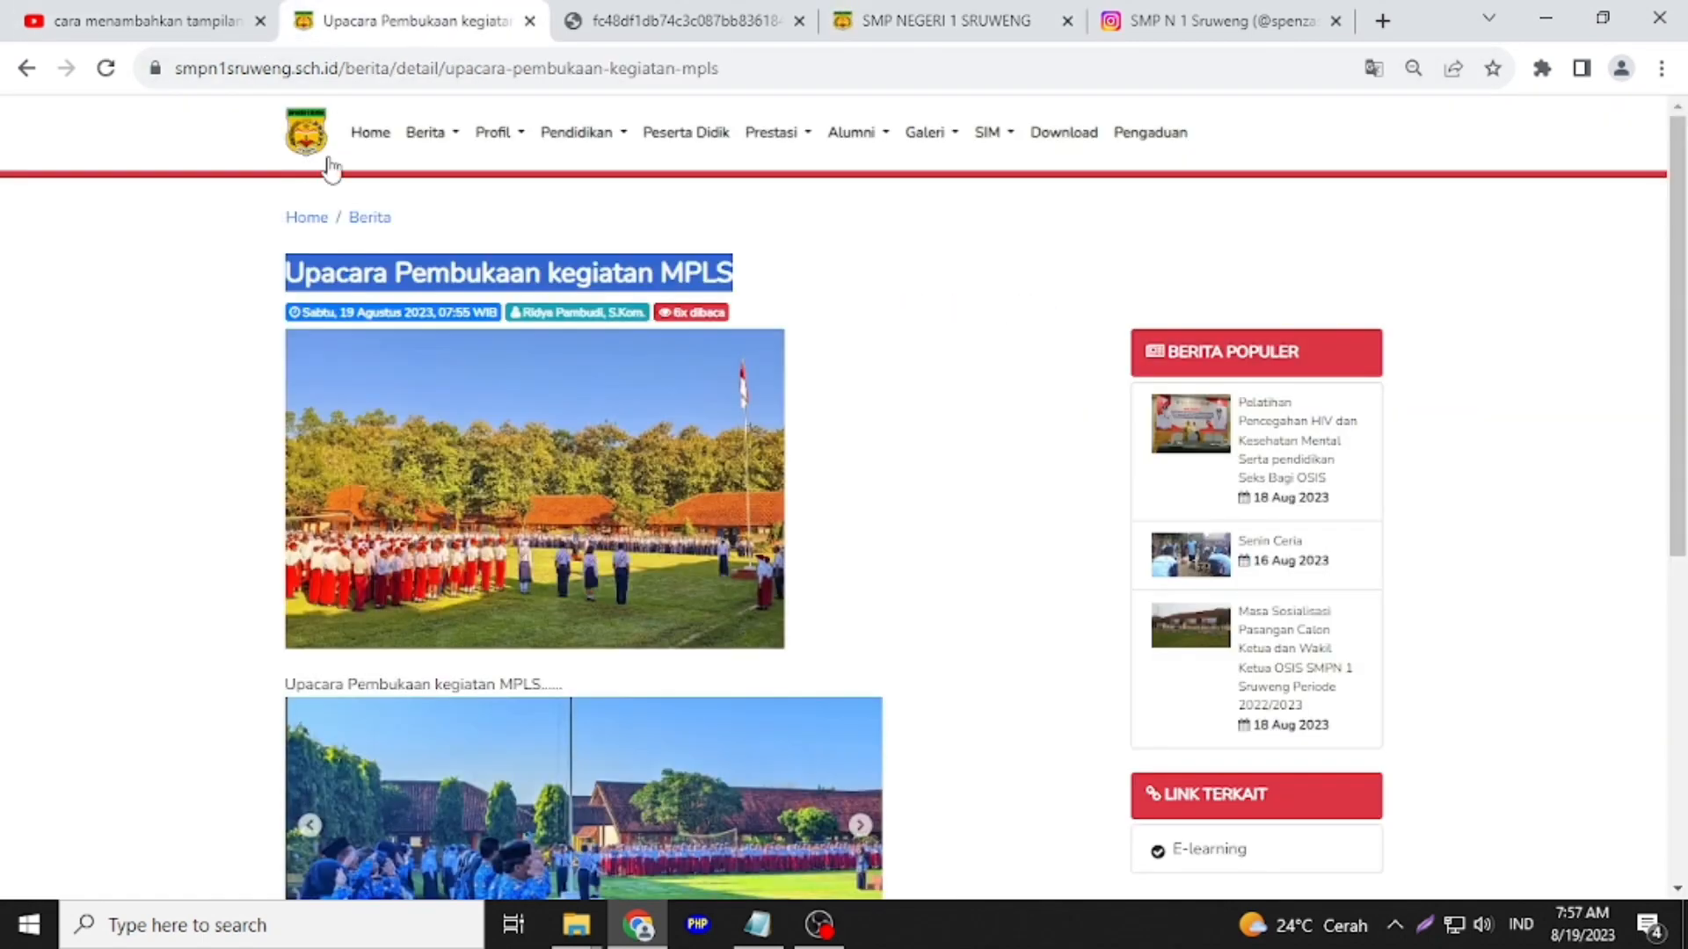
pyautogui.click(370, 133)
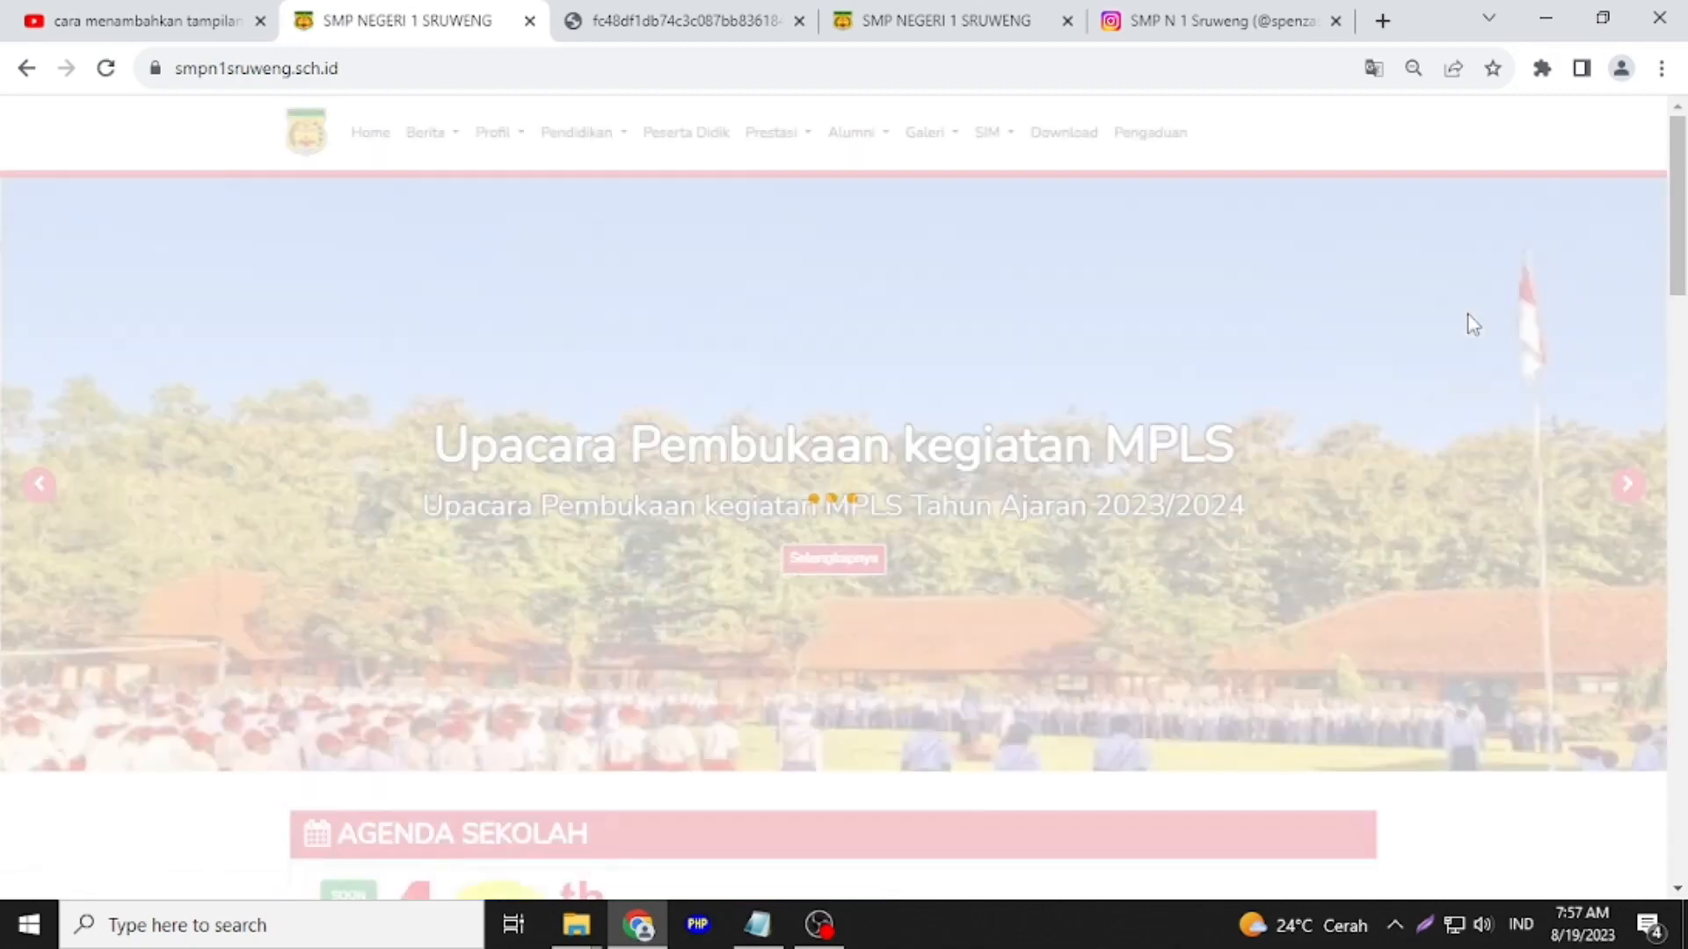
pyautogui.scroll(2, 1468, 312)
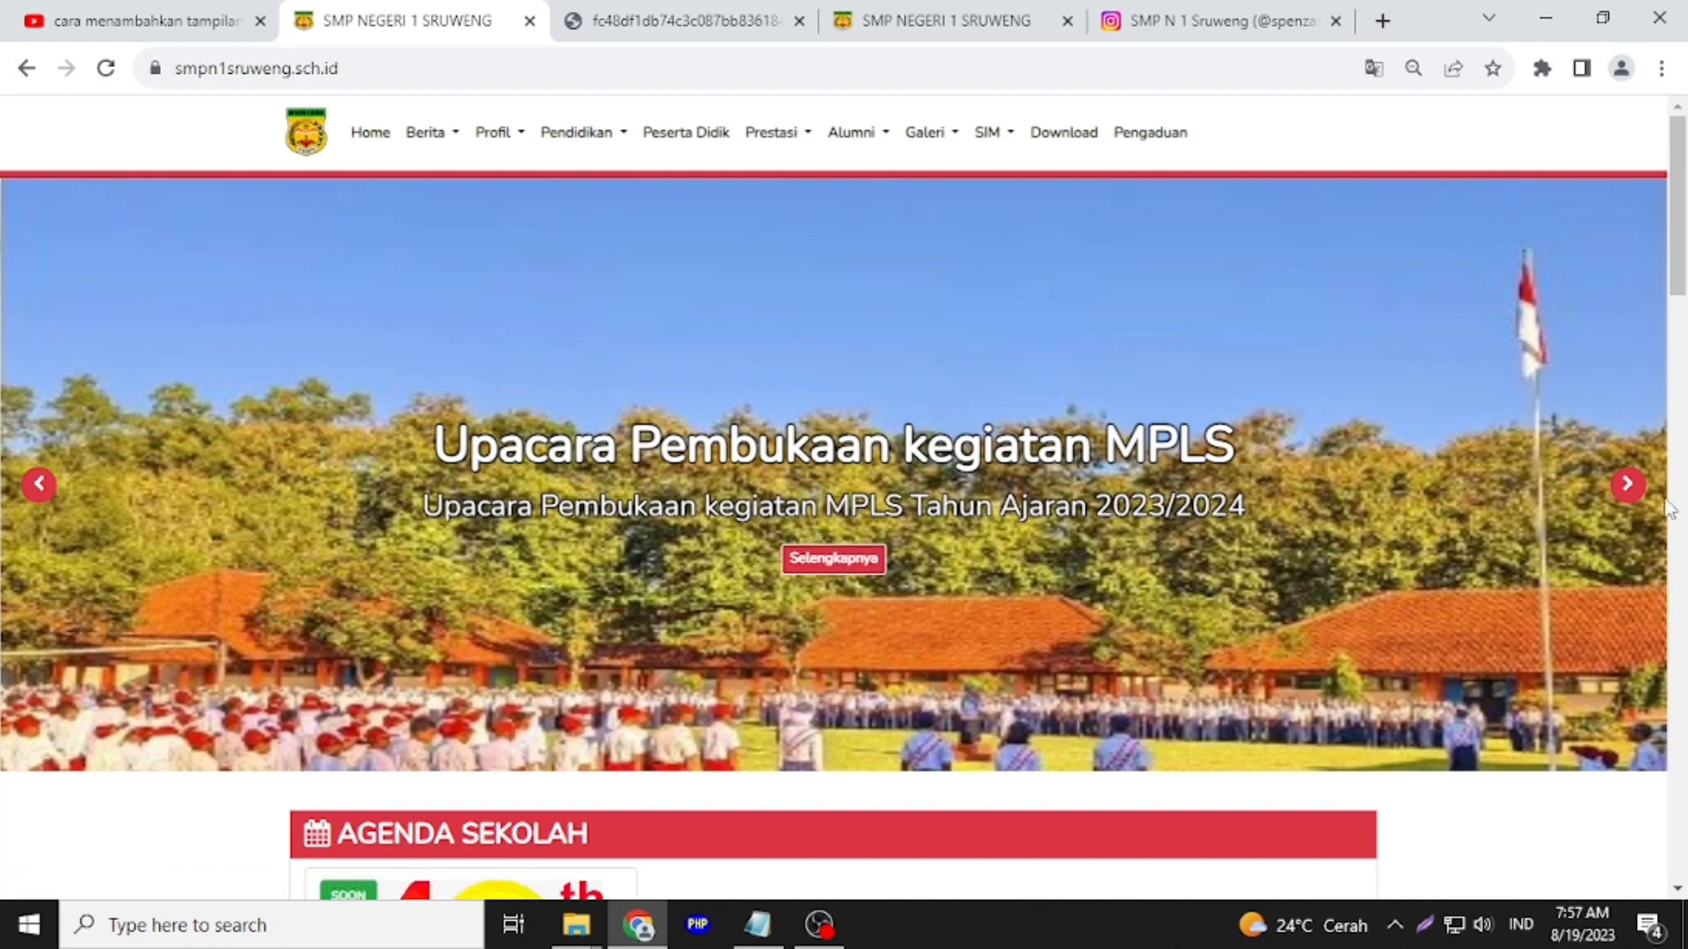
pyautogui.click(1625, 495)
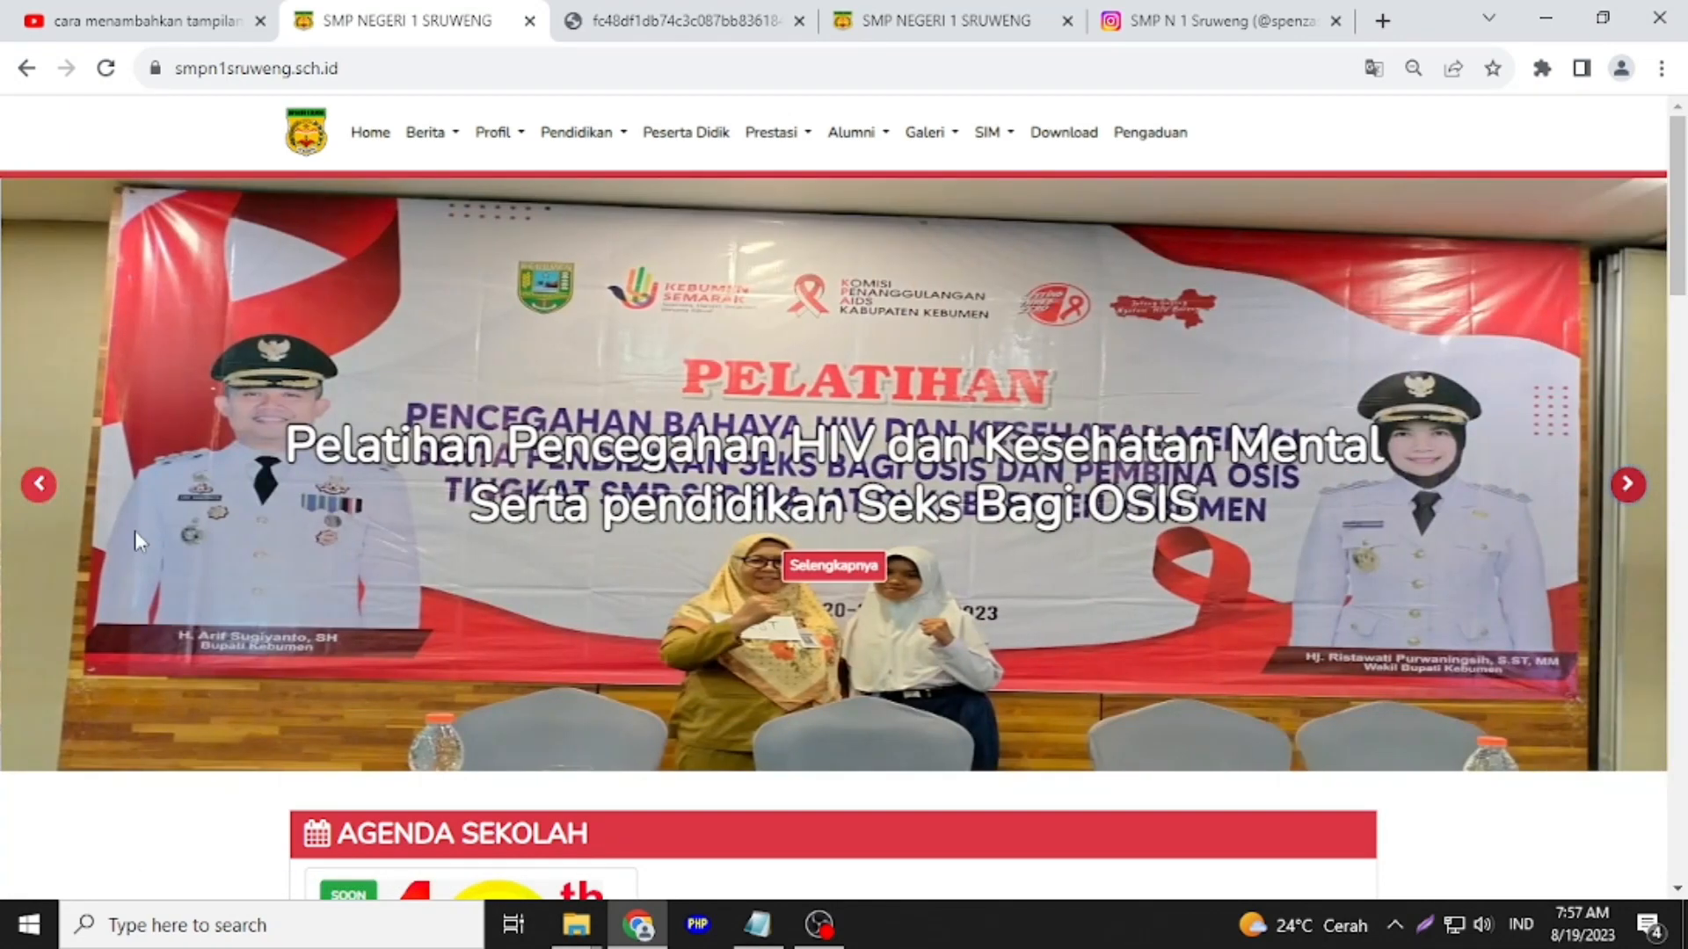
pyautogui.click(39, 483)
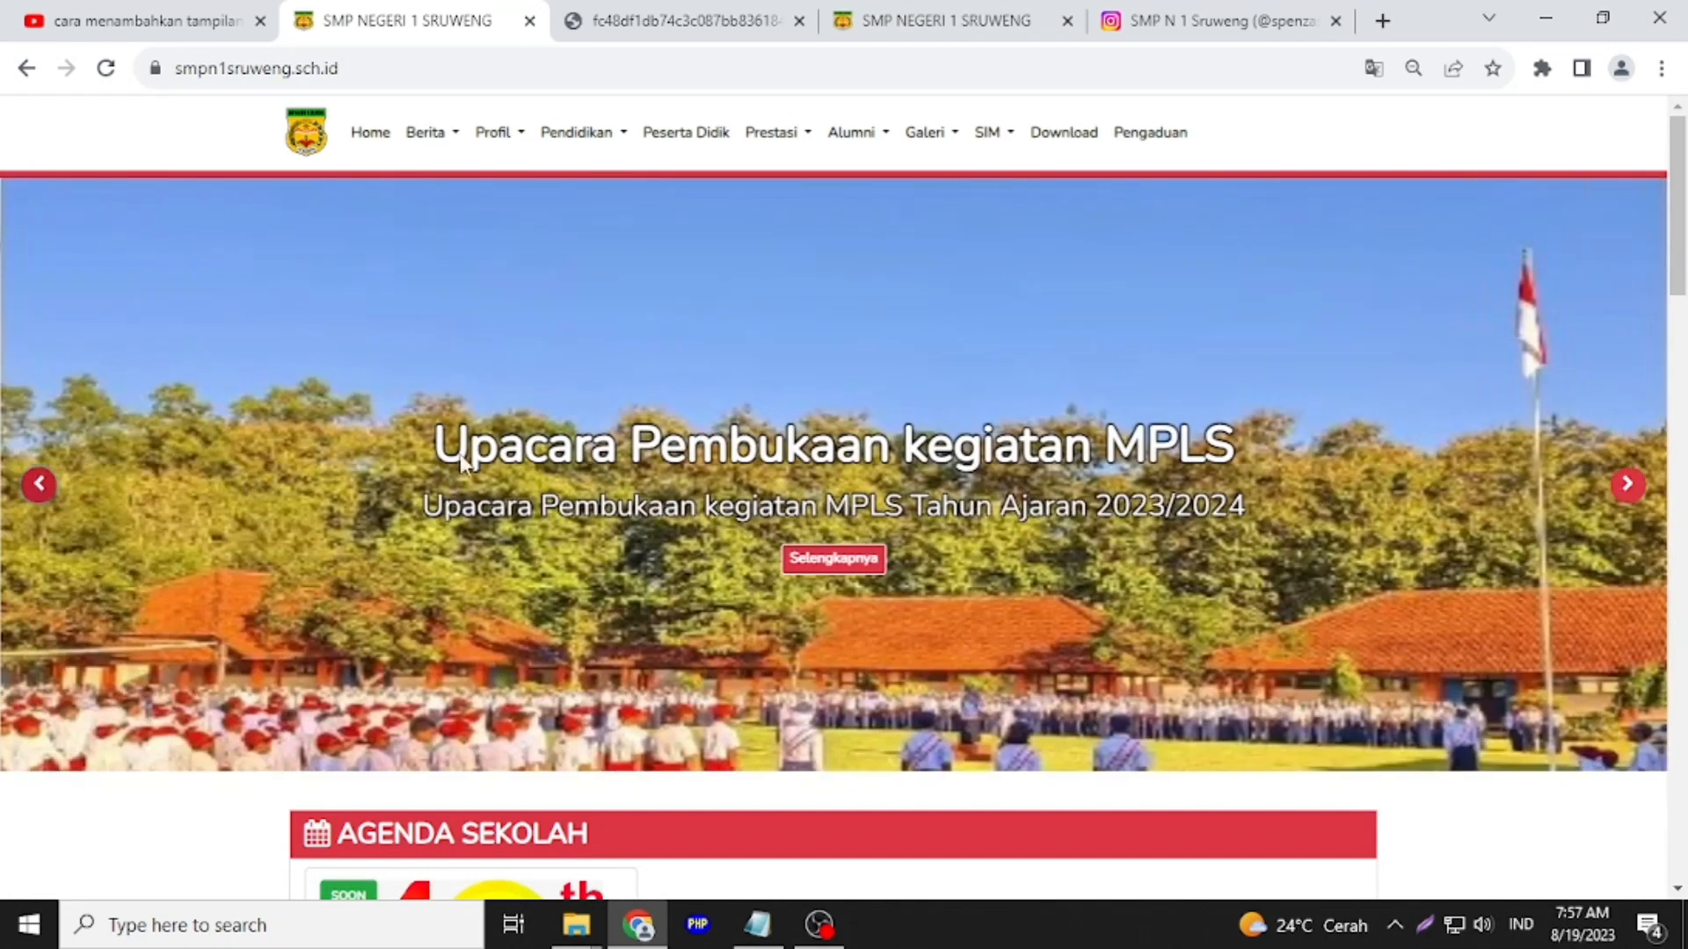
pyautogui.click(833, 561)
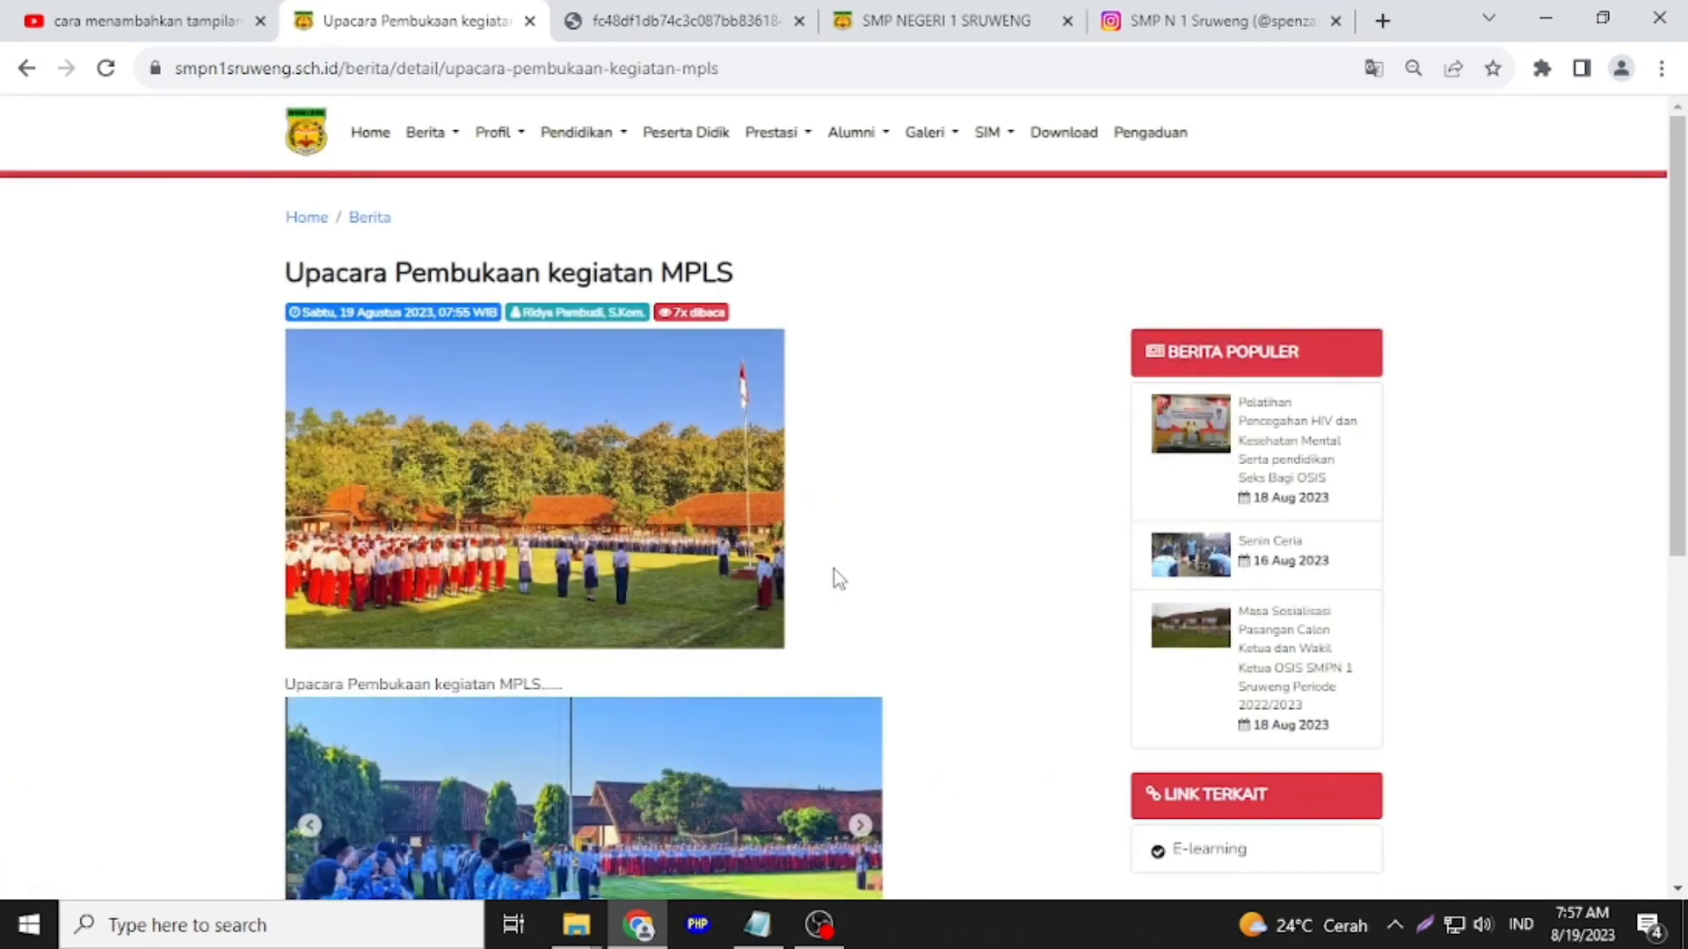
pyautogui.click(27, 68)
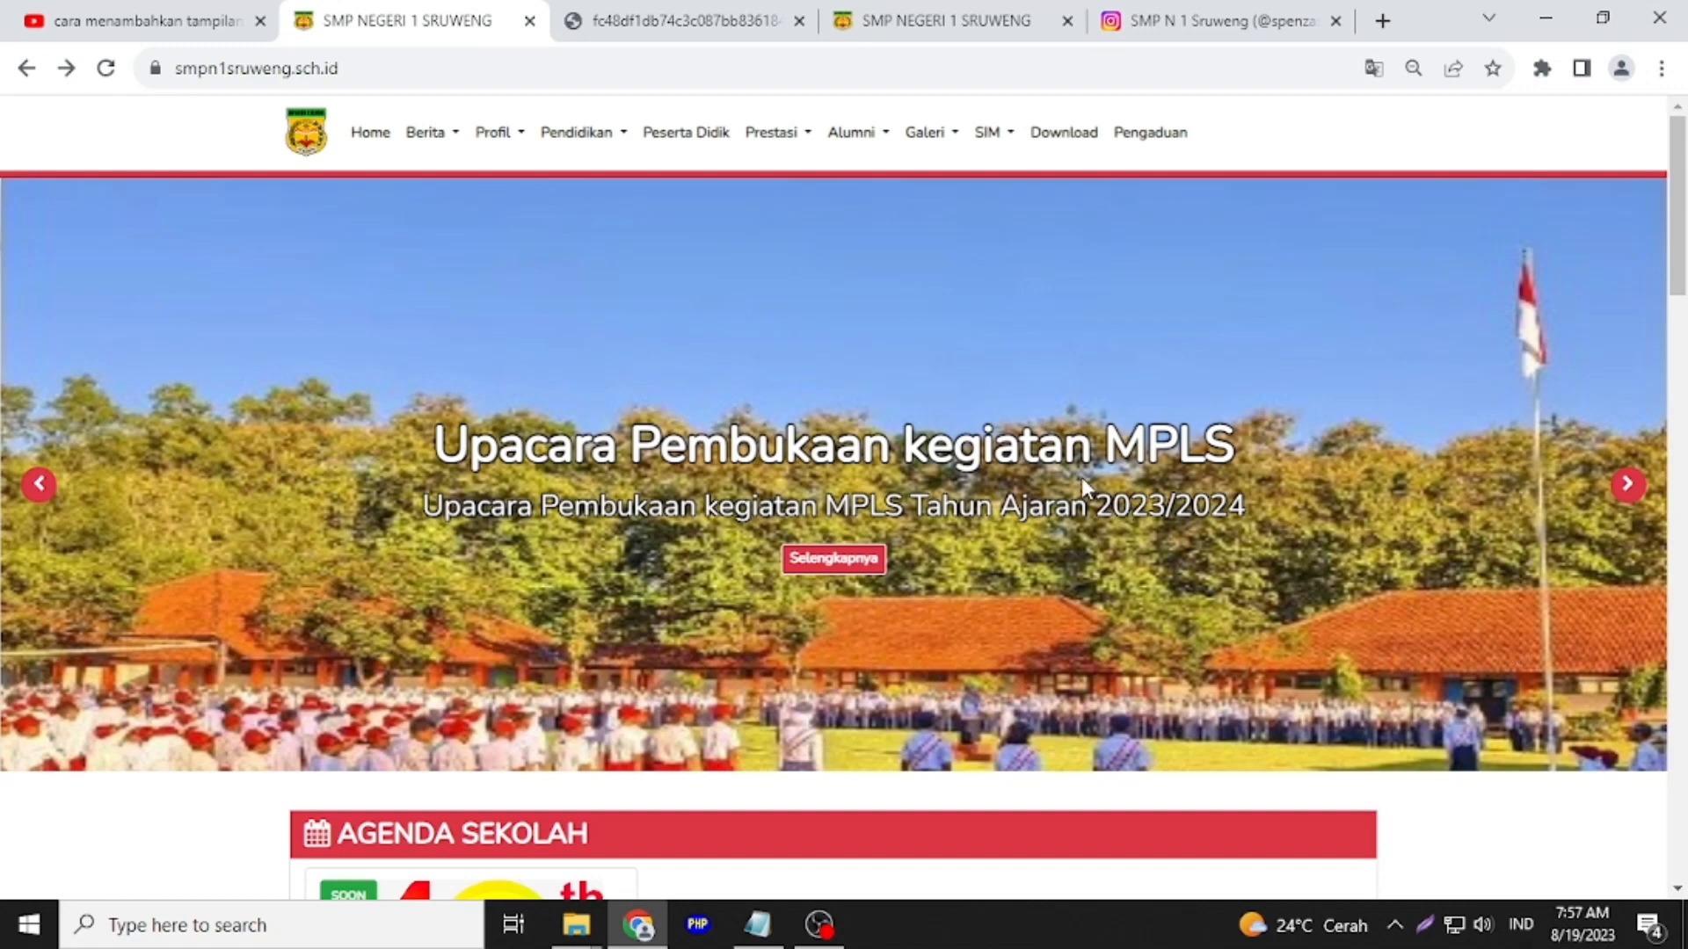
pyautogui.scroll(-10, 703, 529)
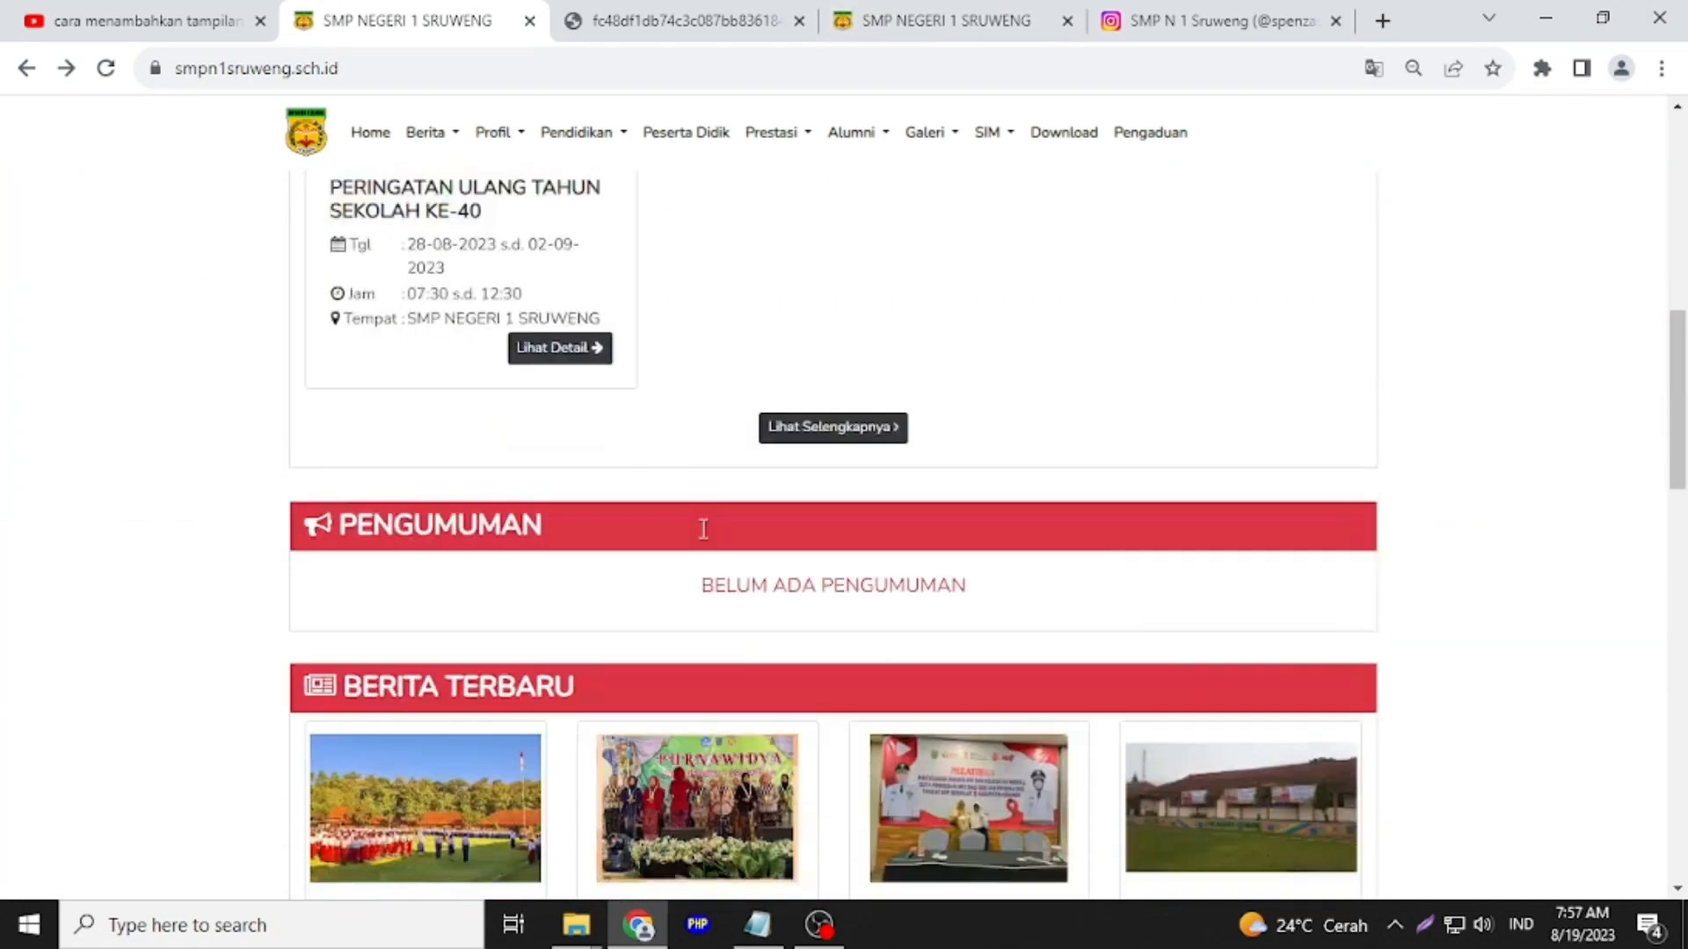
pyautogui.scroll(-4, 703, 528)
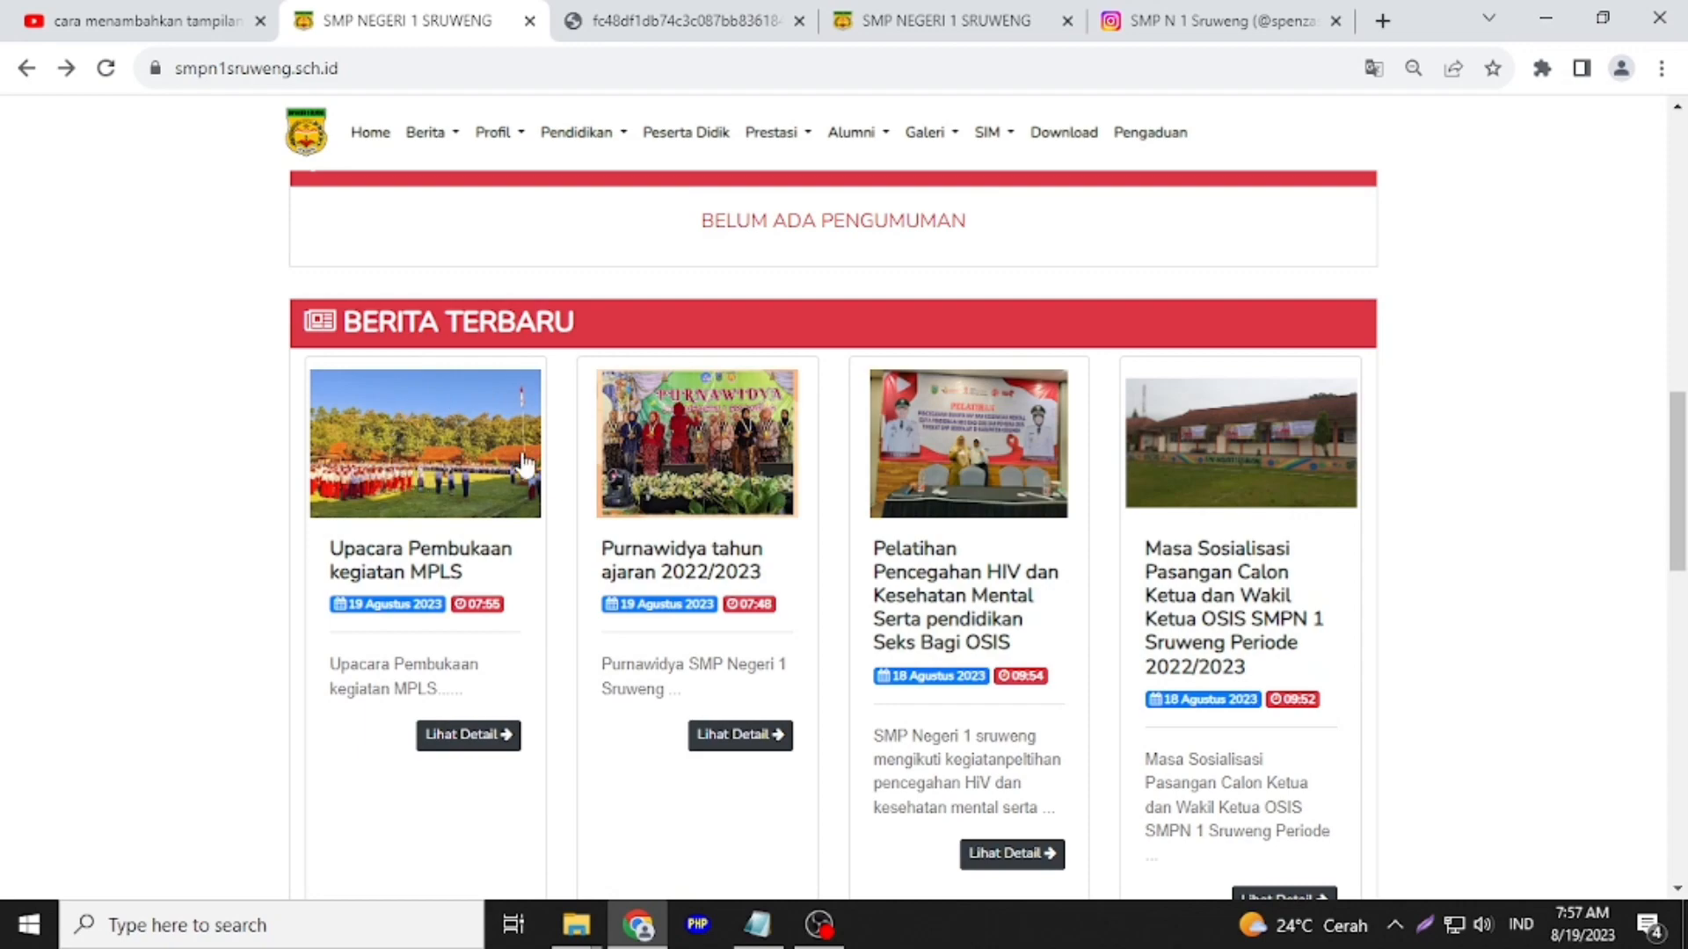
pyautogui.scroll(12, 1225, 452)
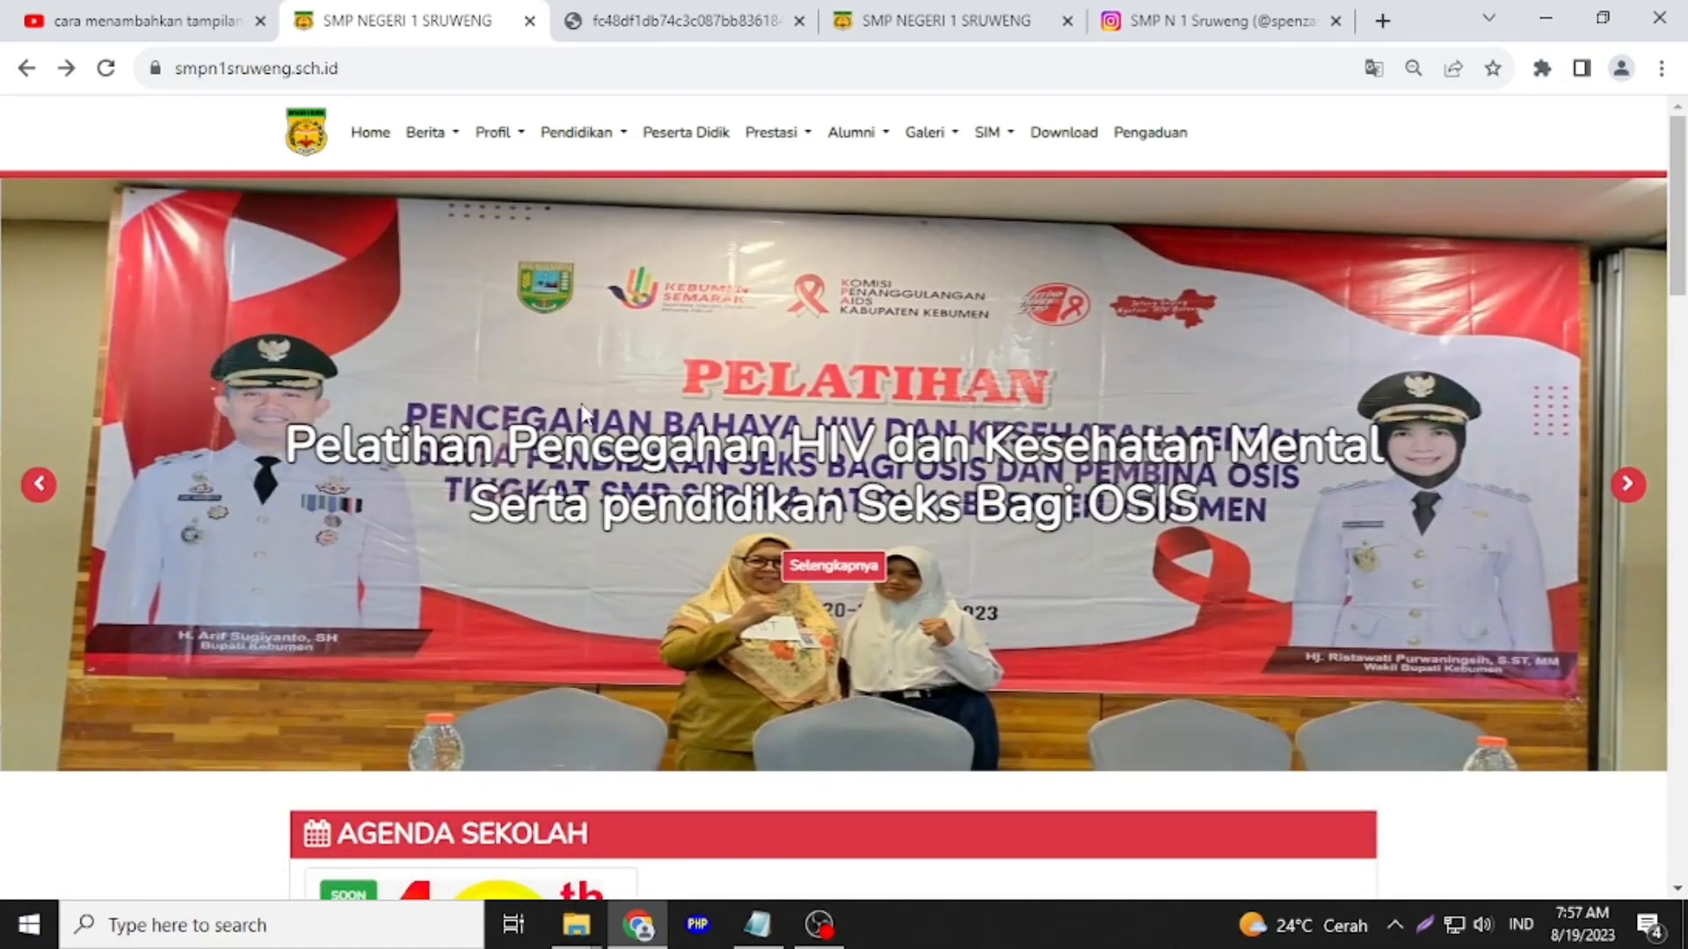
pyautogui.scroll(-12, 582, 413)
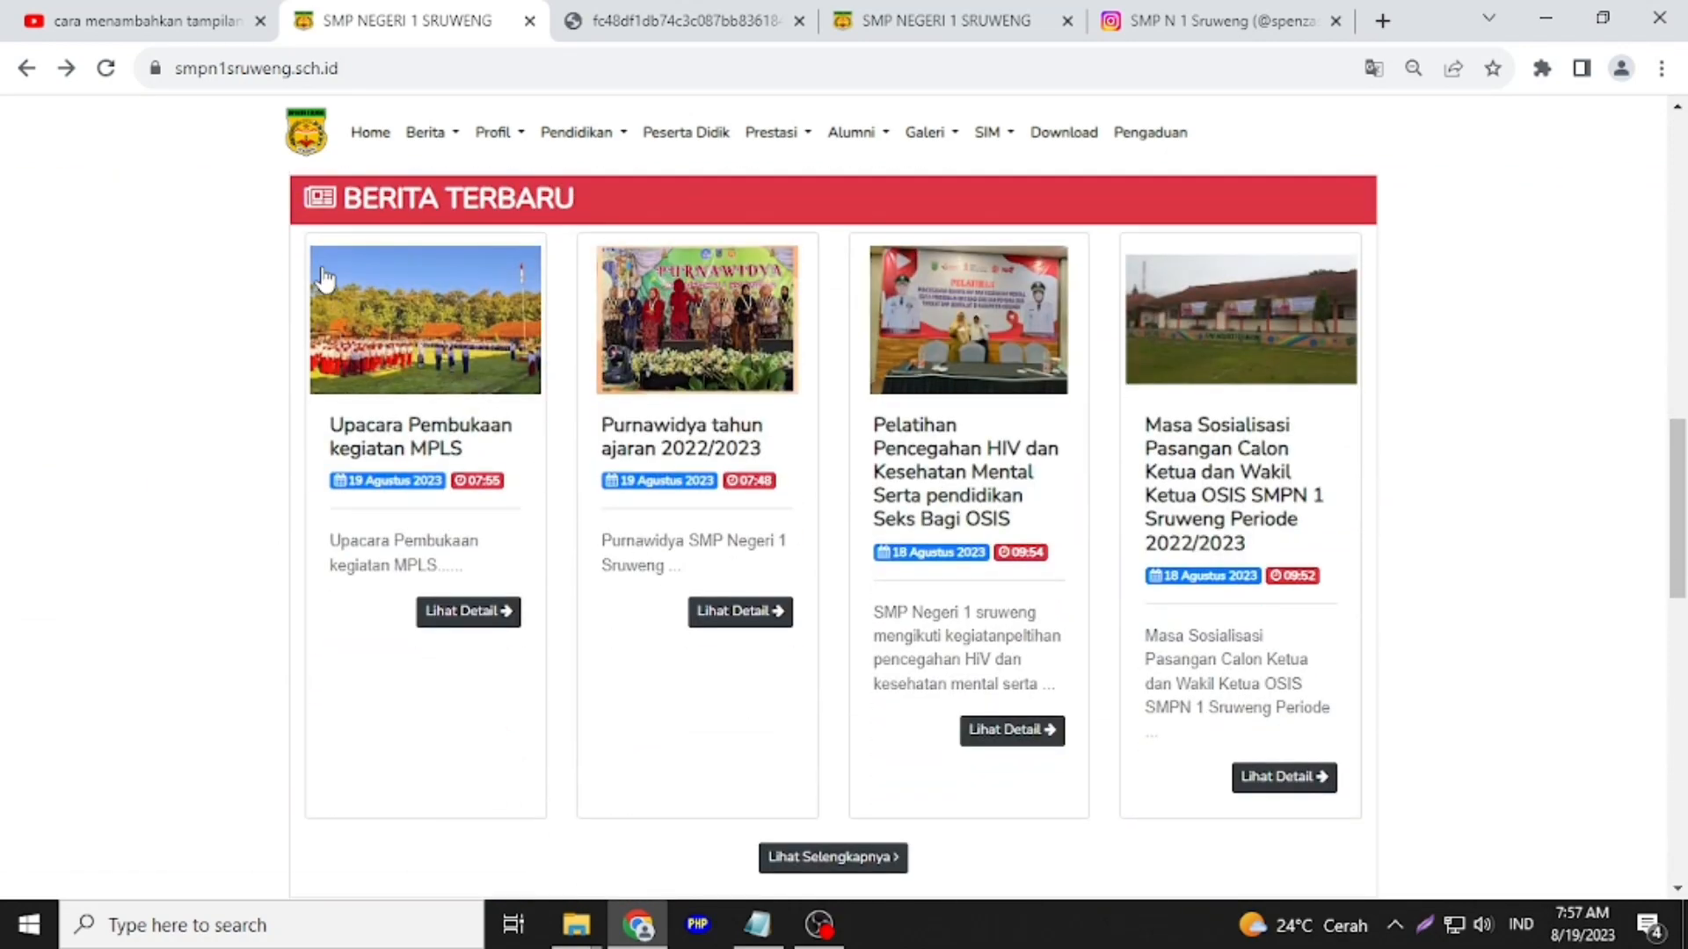
pyautogui.scroll(12, 671, 366)
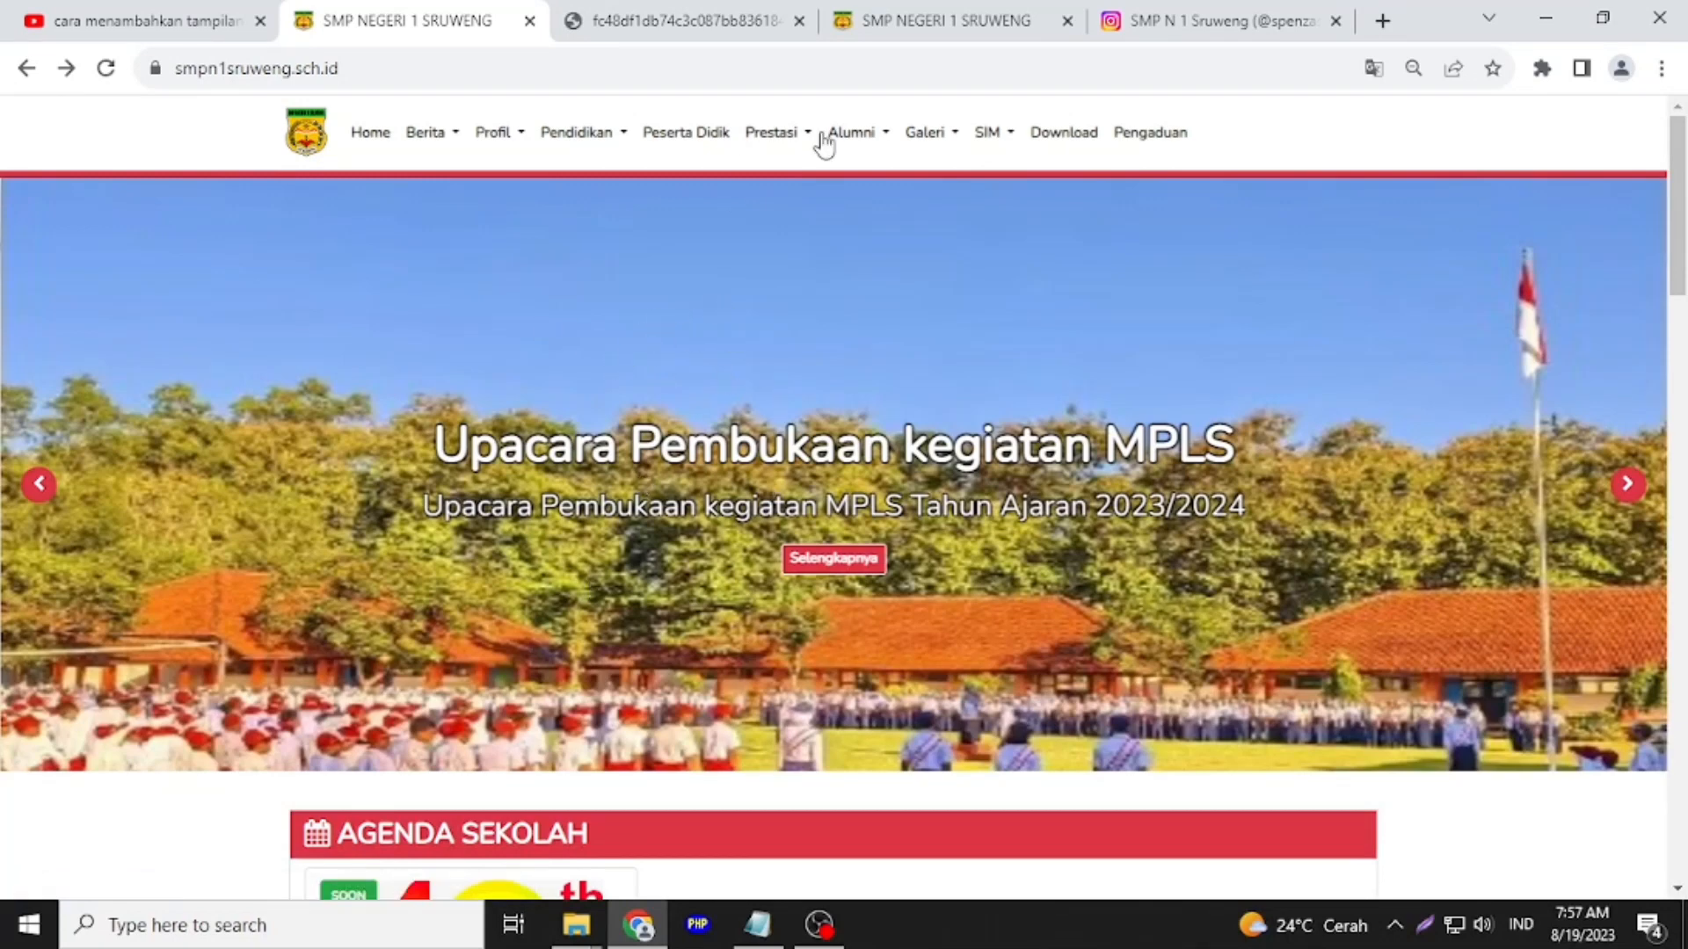
# Capture a landscape area of about 504x257 pixels from the first photo of the Instagram MPLS post
pyautogui.click(1225, 22)
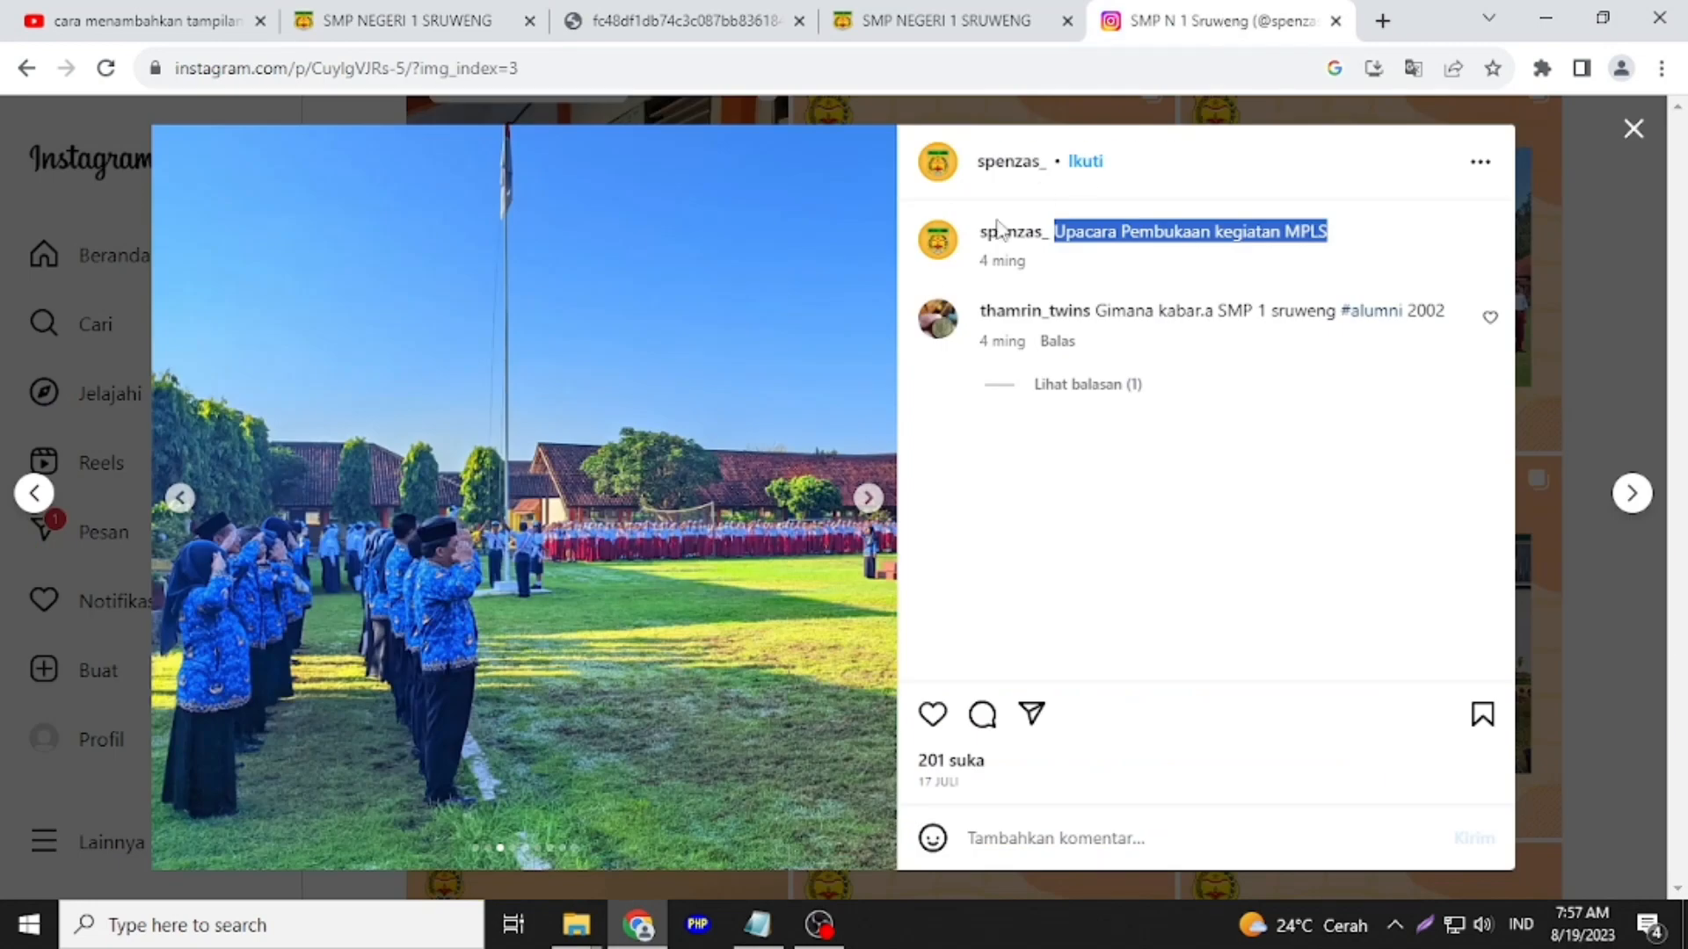
pyautogui.click(181, 498)
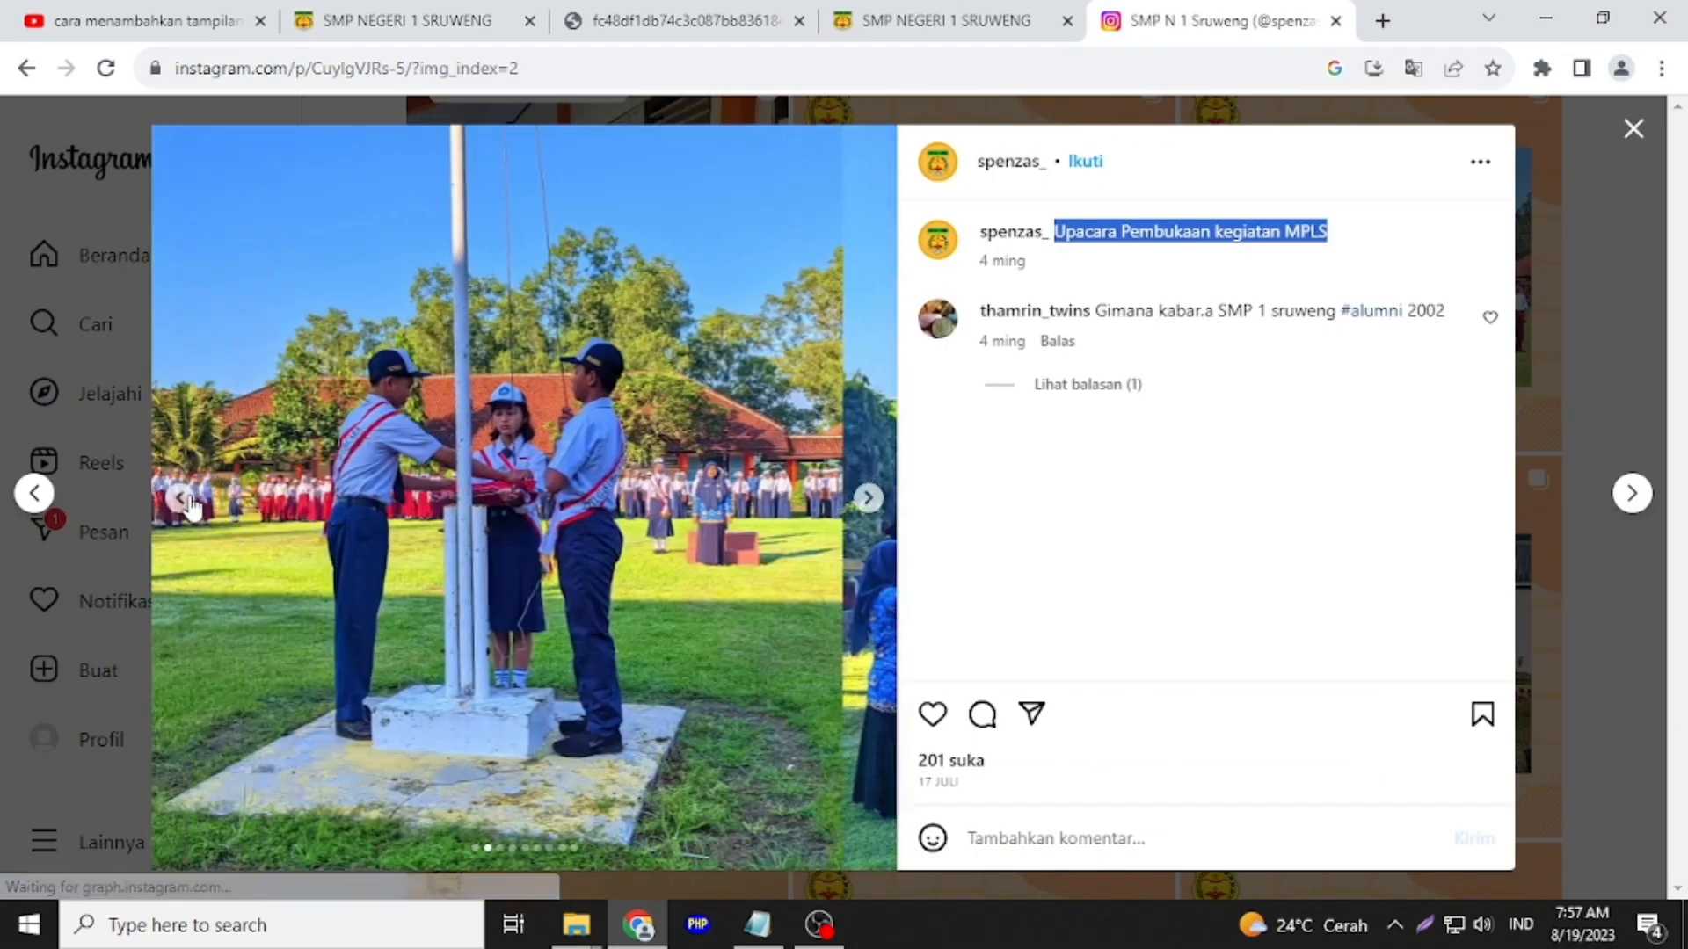
pyautogui.click(180, 498)
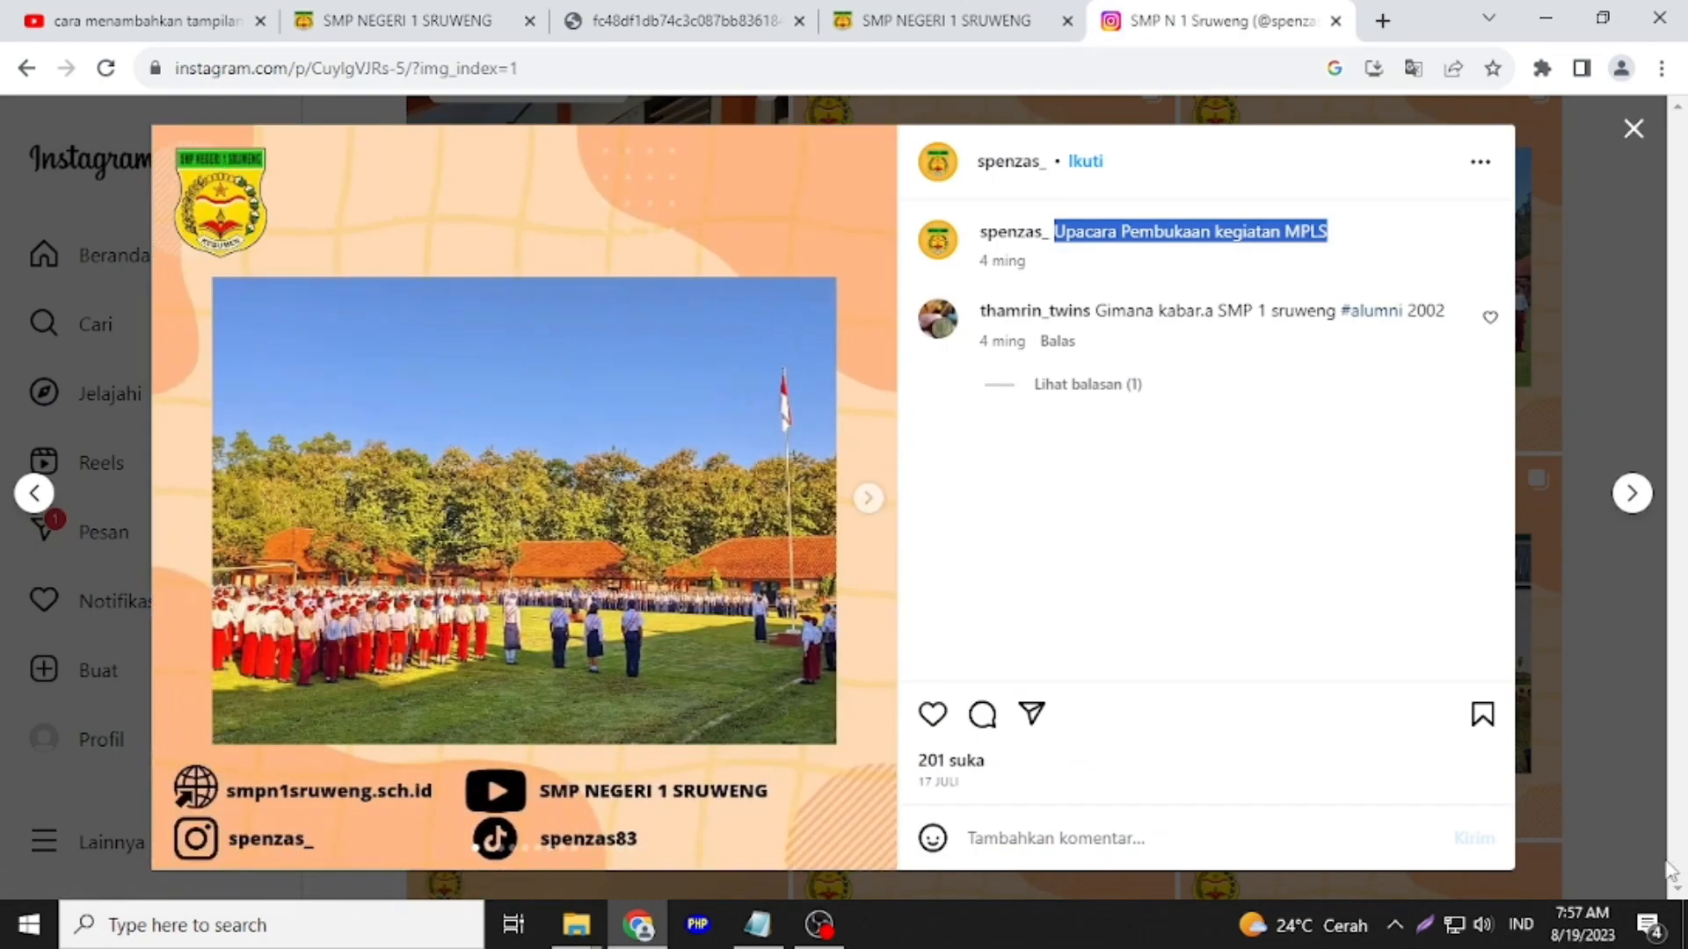
pyautogui.click(1428, 930)
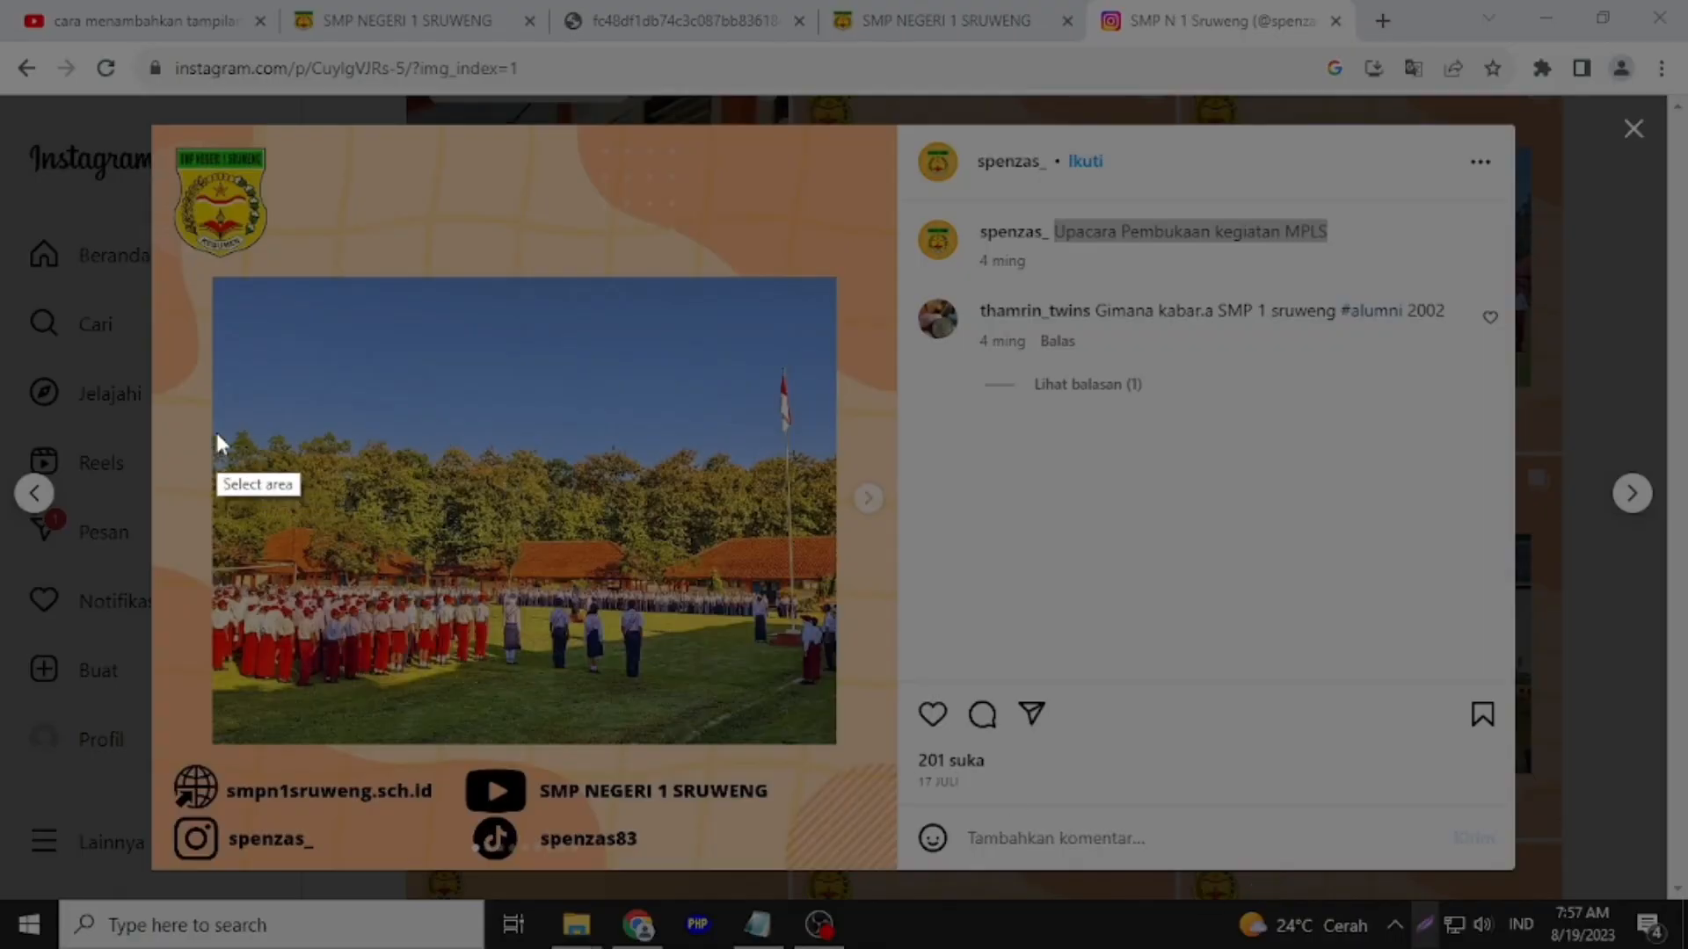
pyautogui.moveTo(214, 418)
pyautogui.mouseDown()
pyautogui.moveTo(806, 689)
pyautogui.moveTo(835, 733)
pyautogui.mouseUp()
# Save the captured photo area as the JPEG file mpls1headline in the gambar folder
pyautogui.click(765, 759)
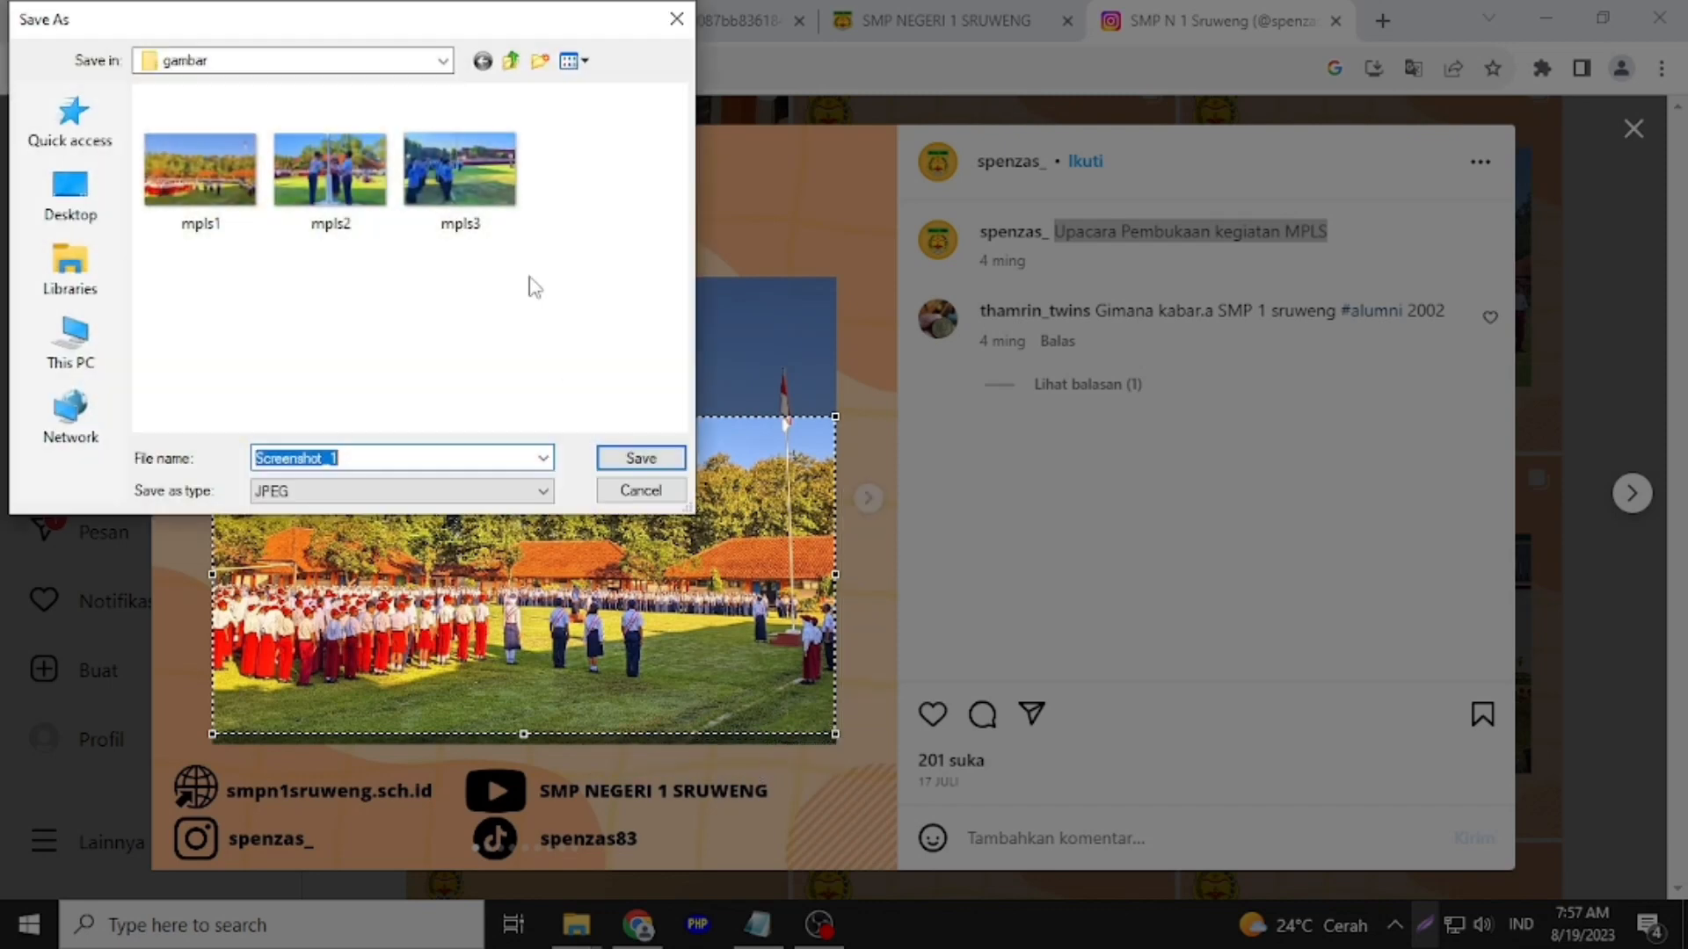
pyautogui.click(211, 209)
pyautogui.click(373, 457)
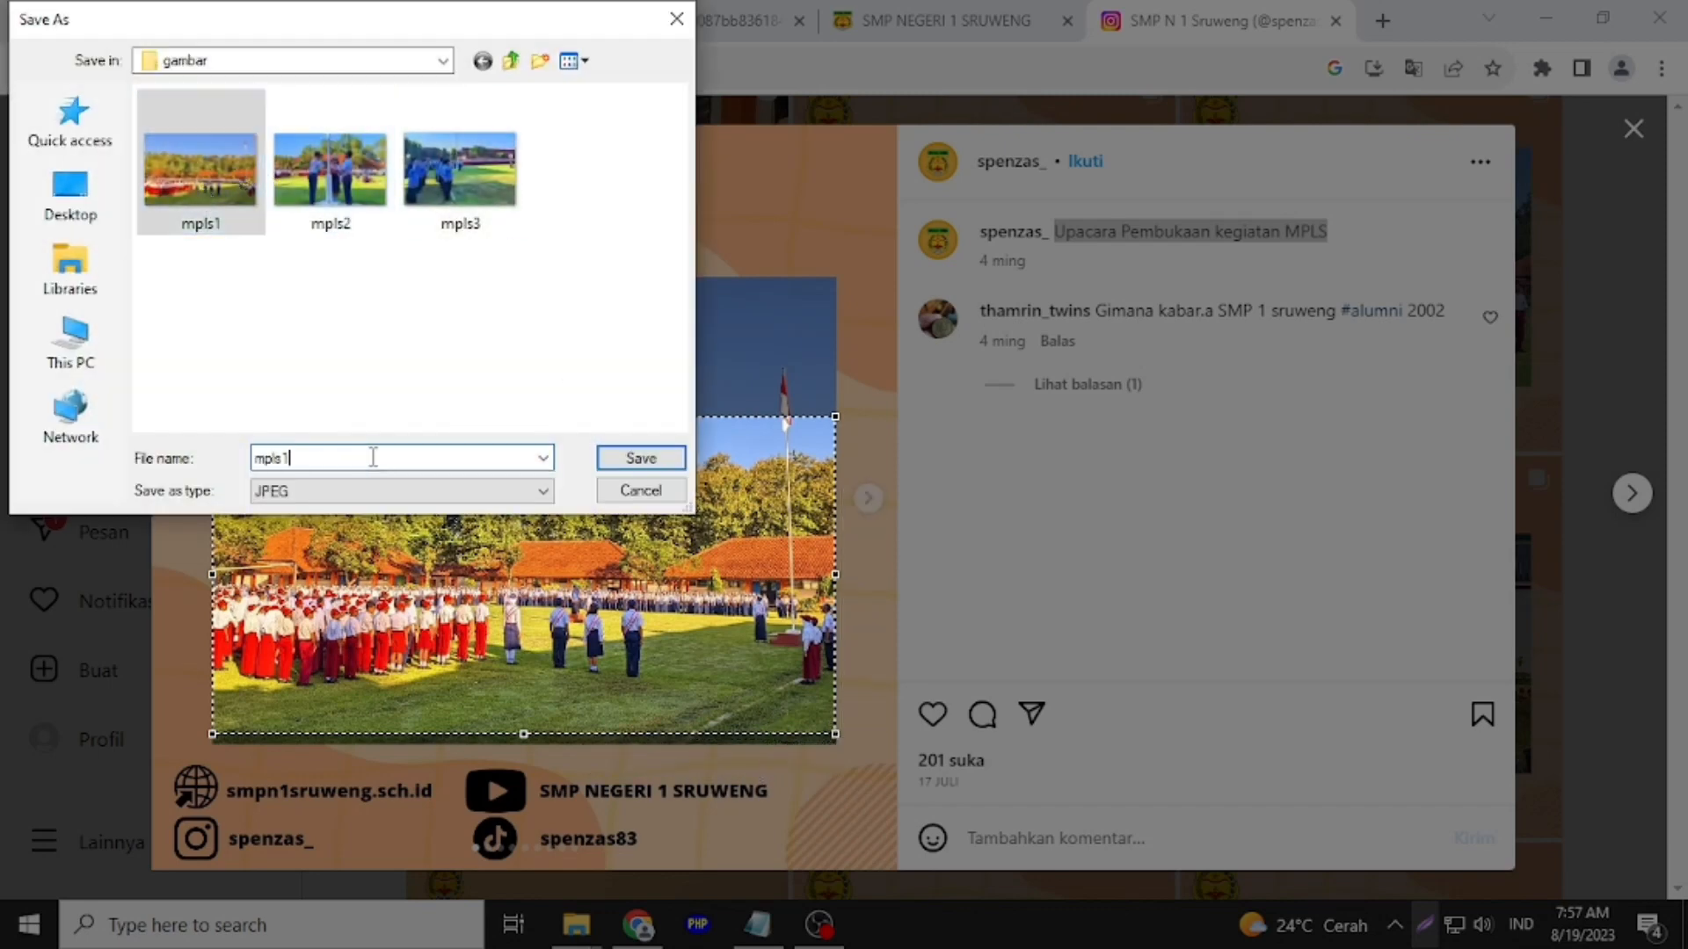
pyautogui.write('headline')
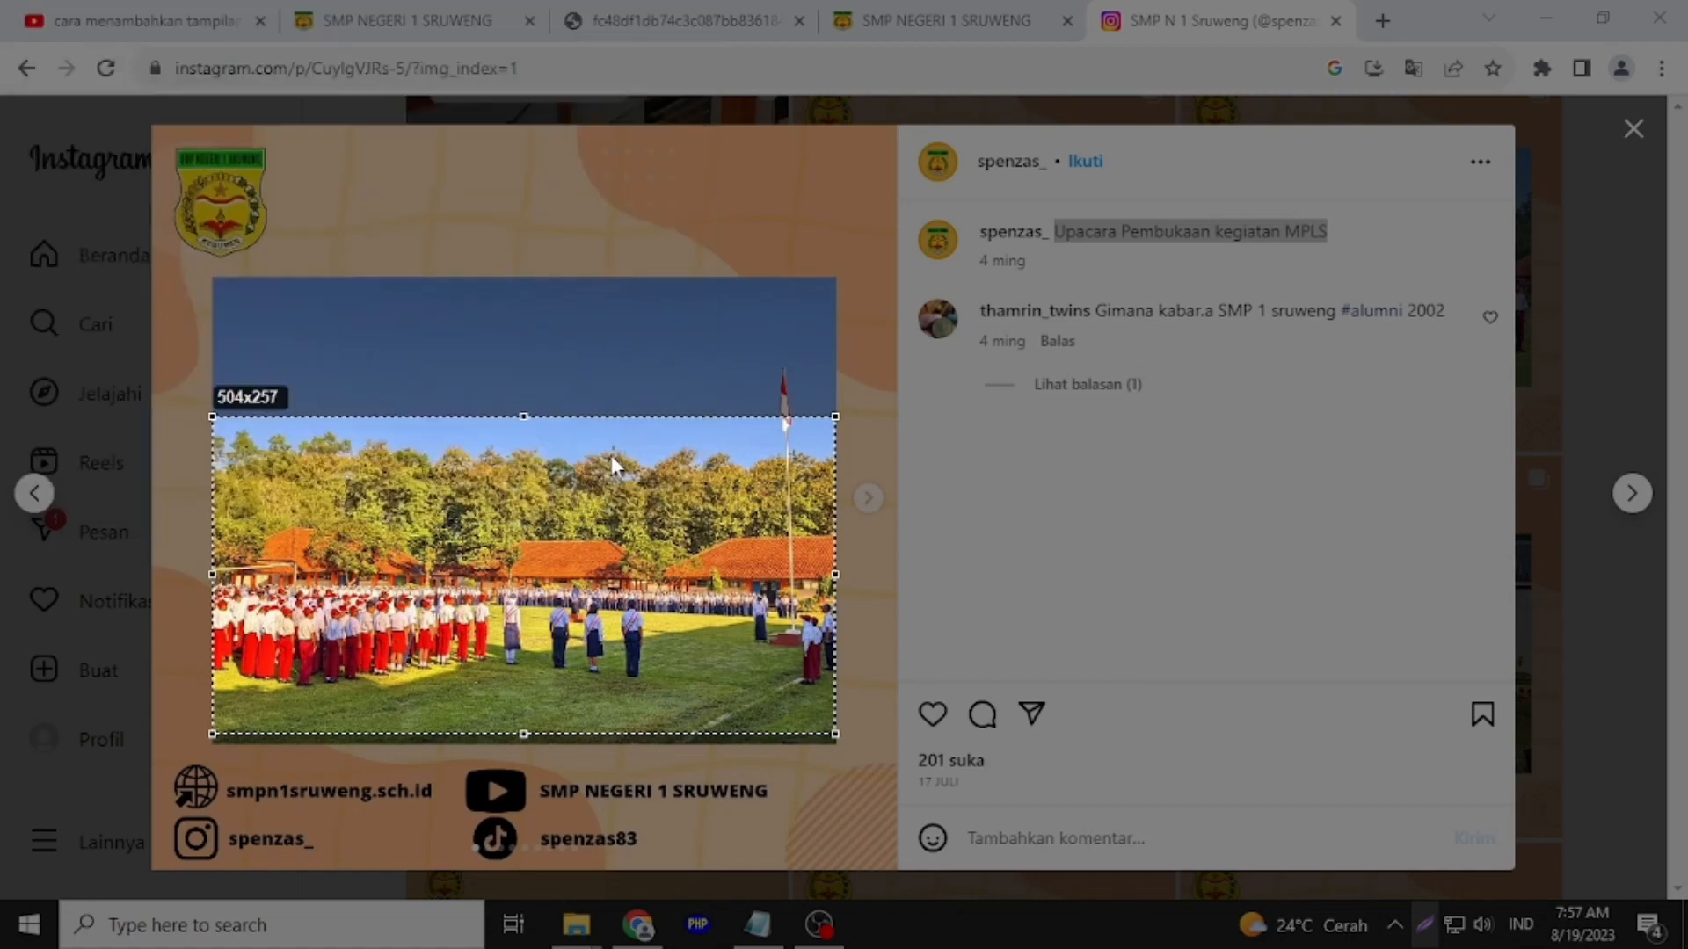
pyautogui.click(610, 455)
# Replace the MPLS banner's image with mpls1headline.jpg in the website backend and save the banner
pyautogui.click(867, 25)
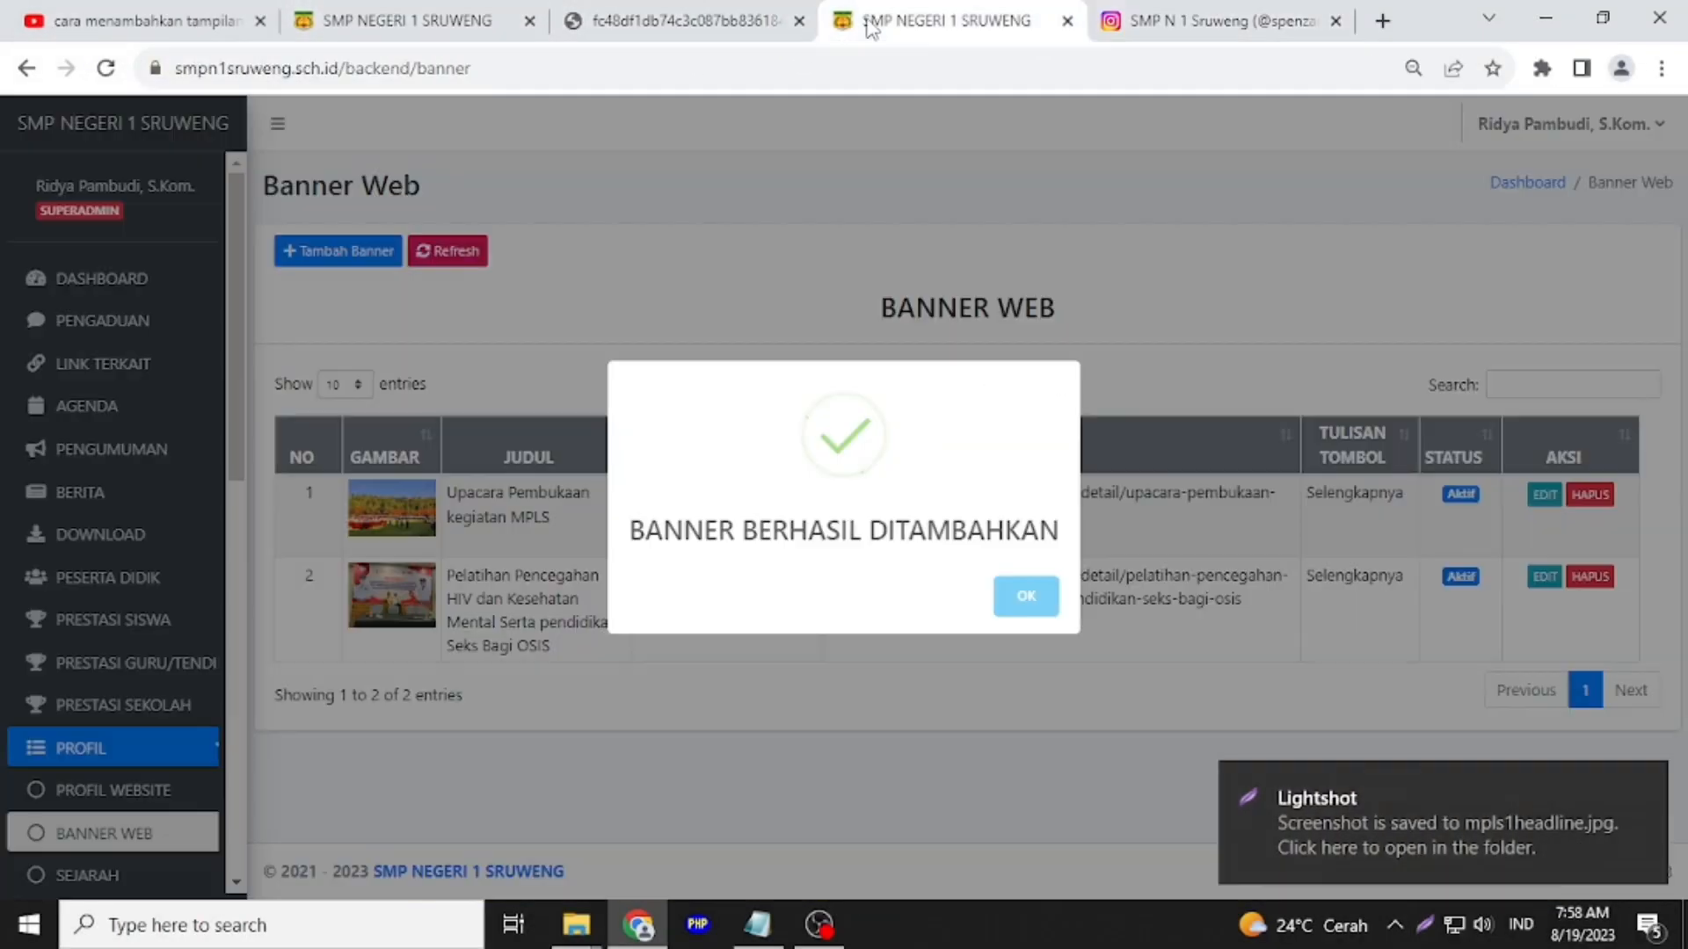
pyautogui.click(1545, 495)
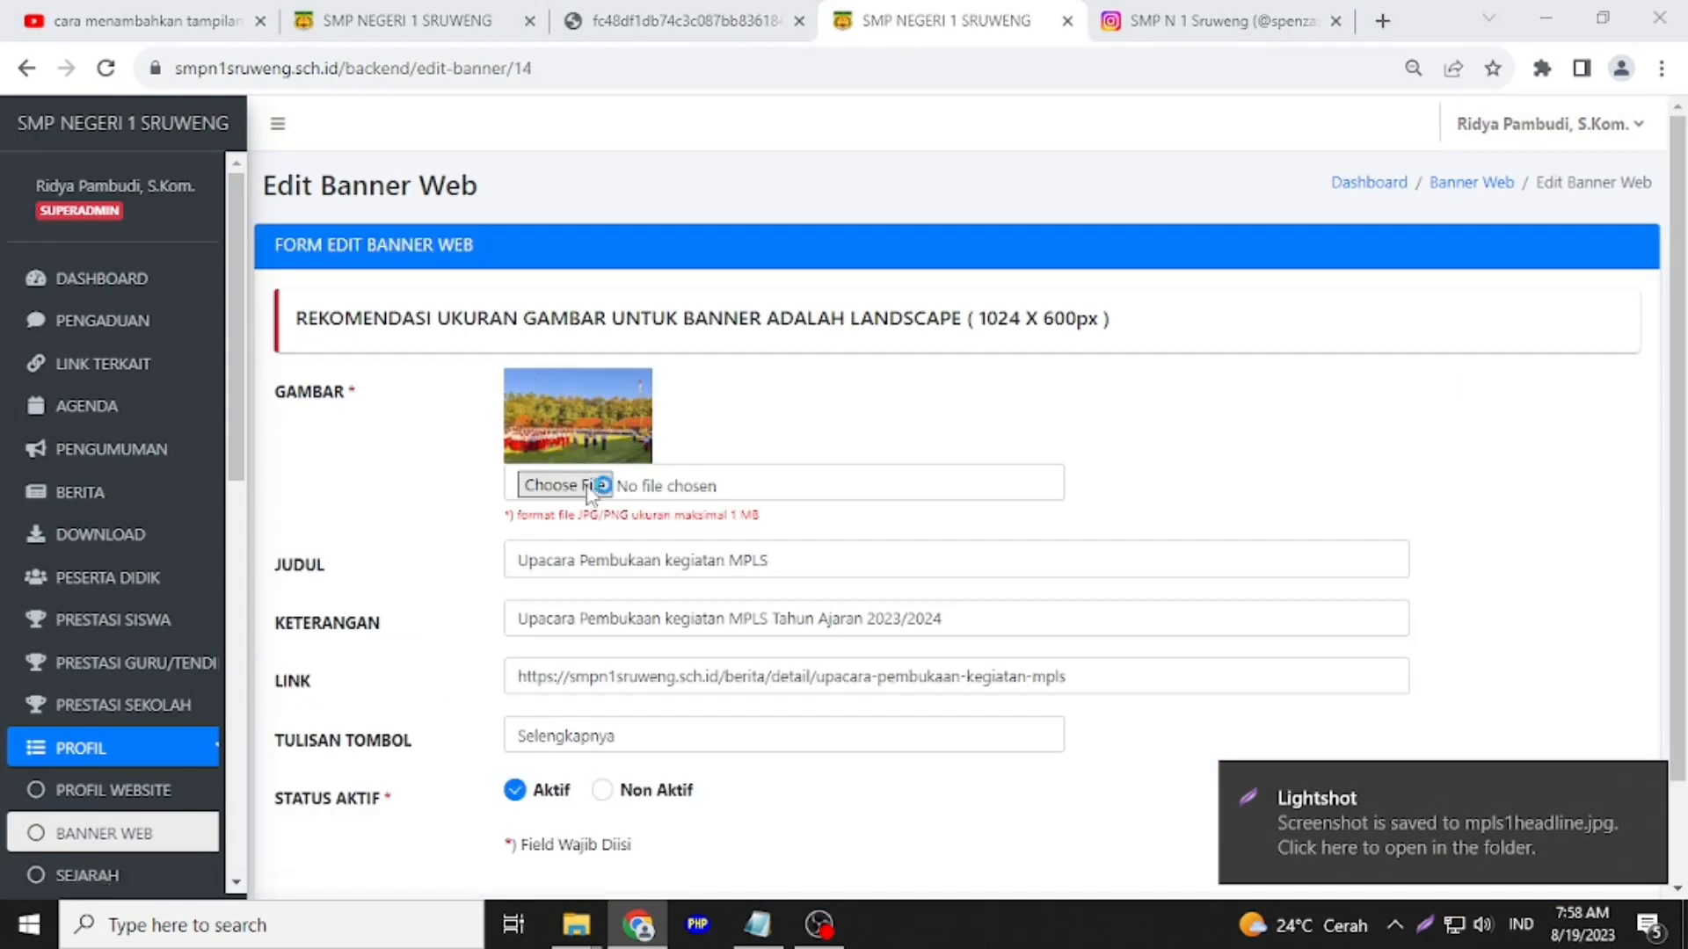
pyautogui.click(587, 484)
pyautogui.doubleClick(563, 227)
pyautogui.scroll(-1, 943, 612)
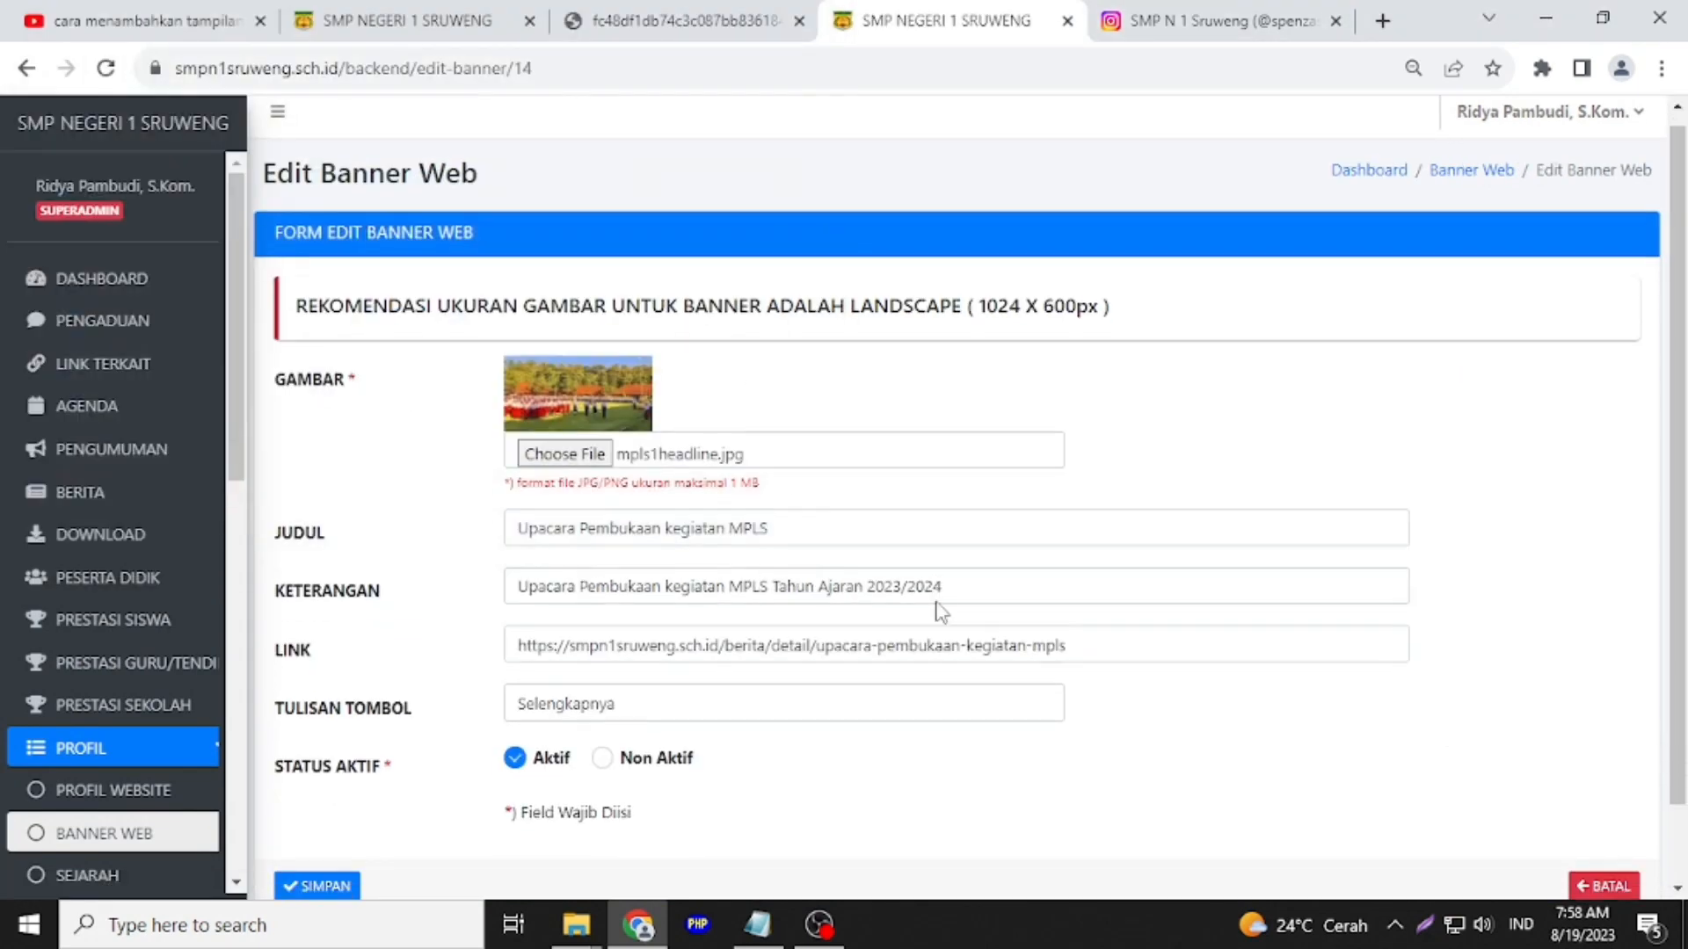
pyautogui.click(316, 802)
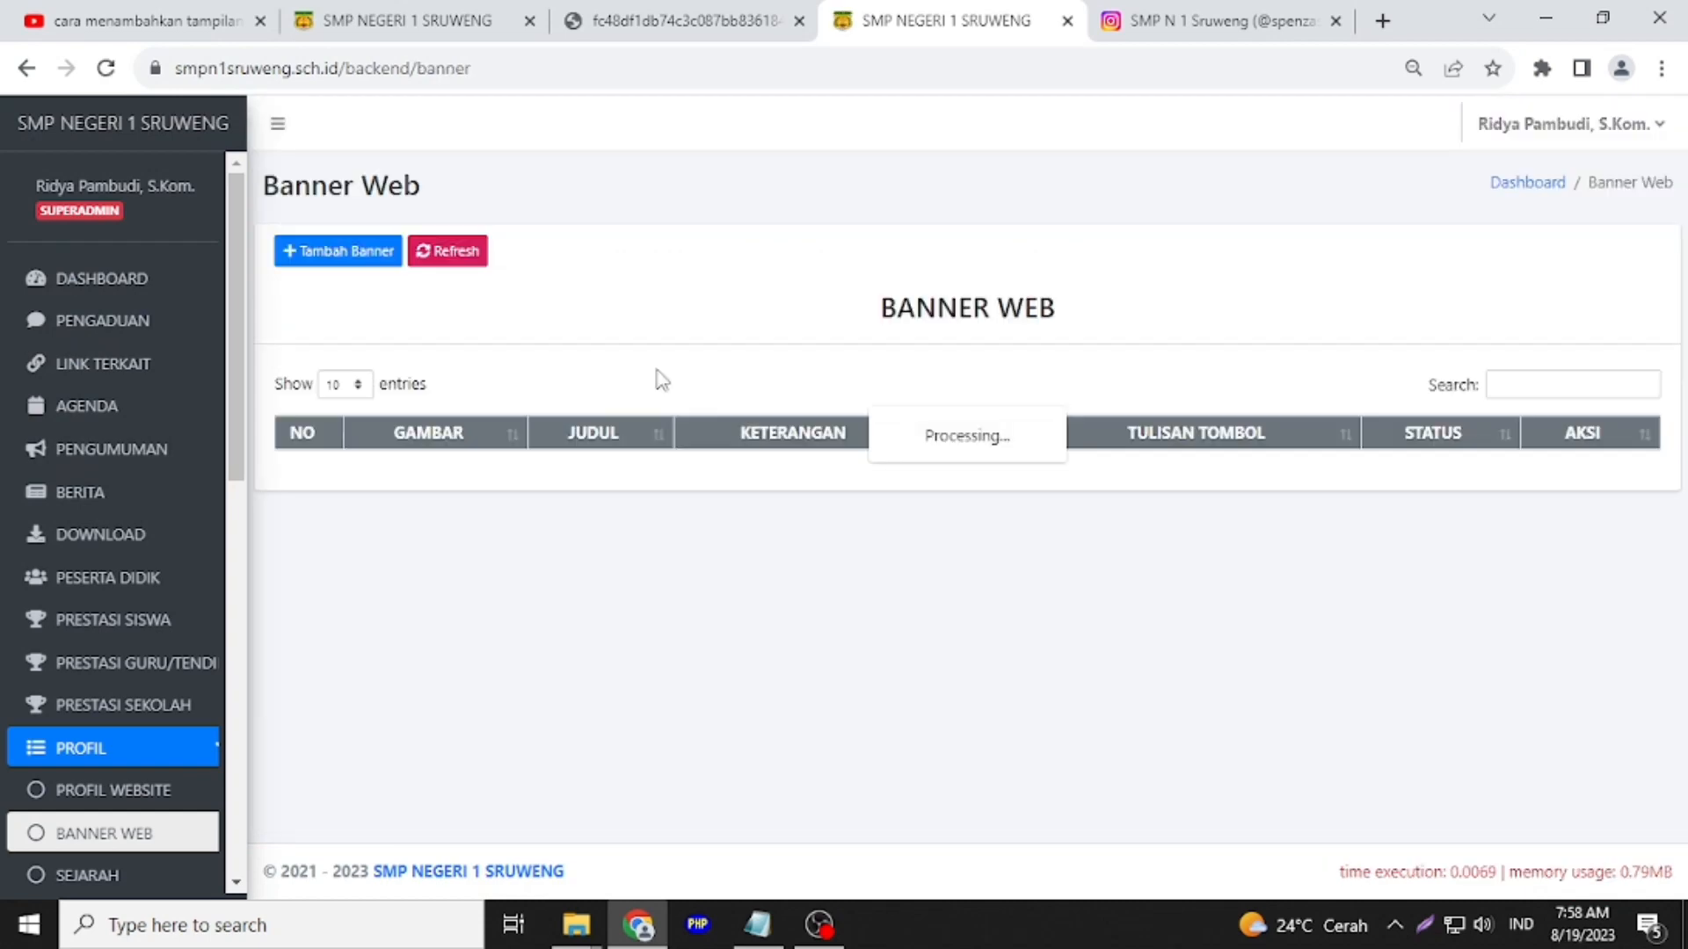
# Reload the public homepage to check the MPLS banner with its replaced image
pyautogui.click(405, 20)
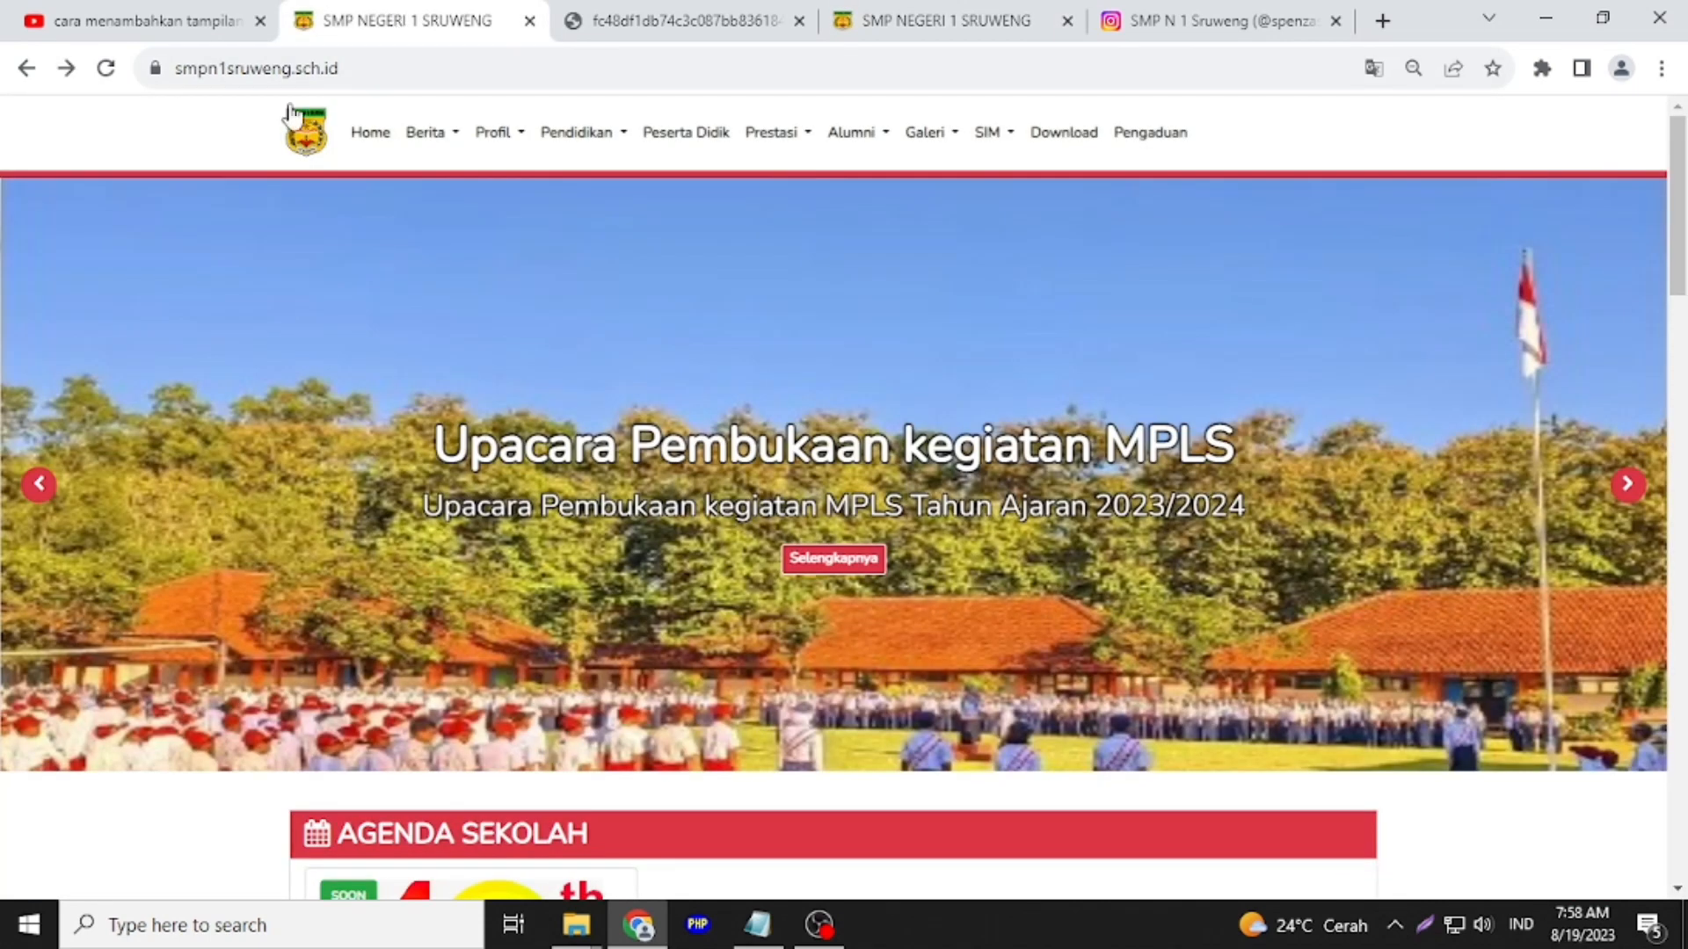
pyautogui.click(105, 67)
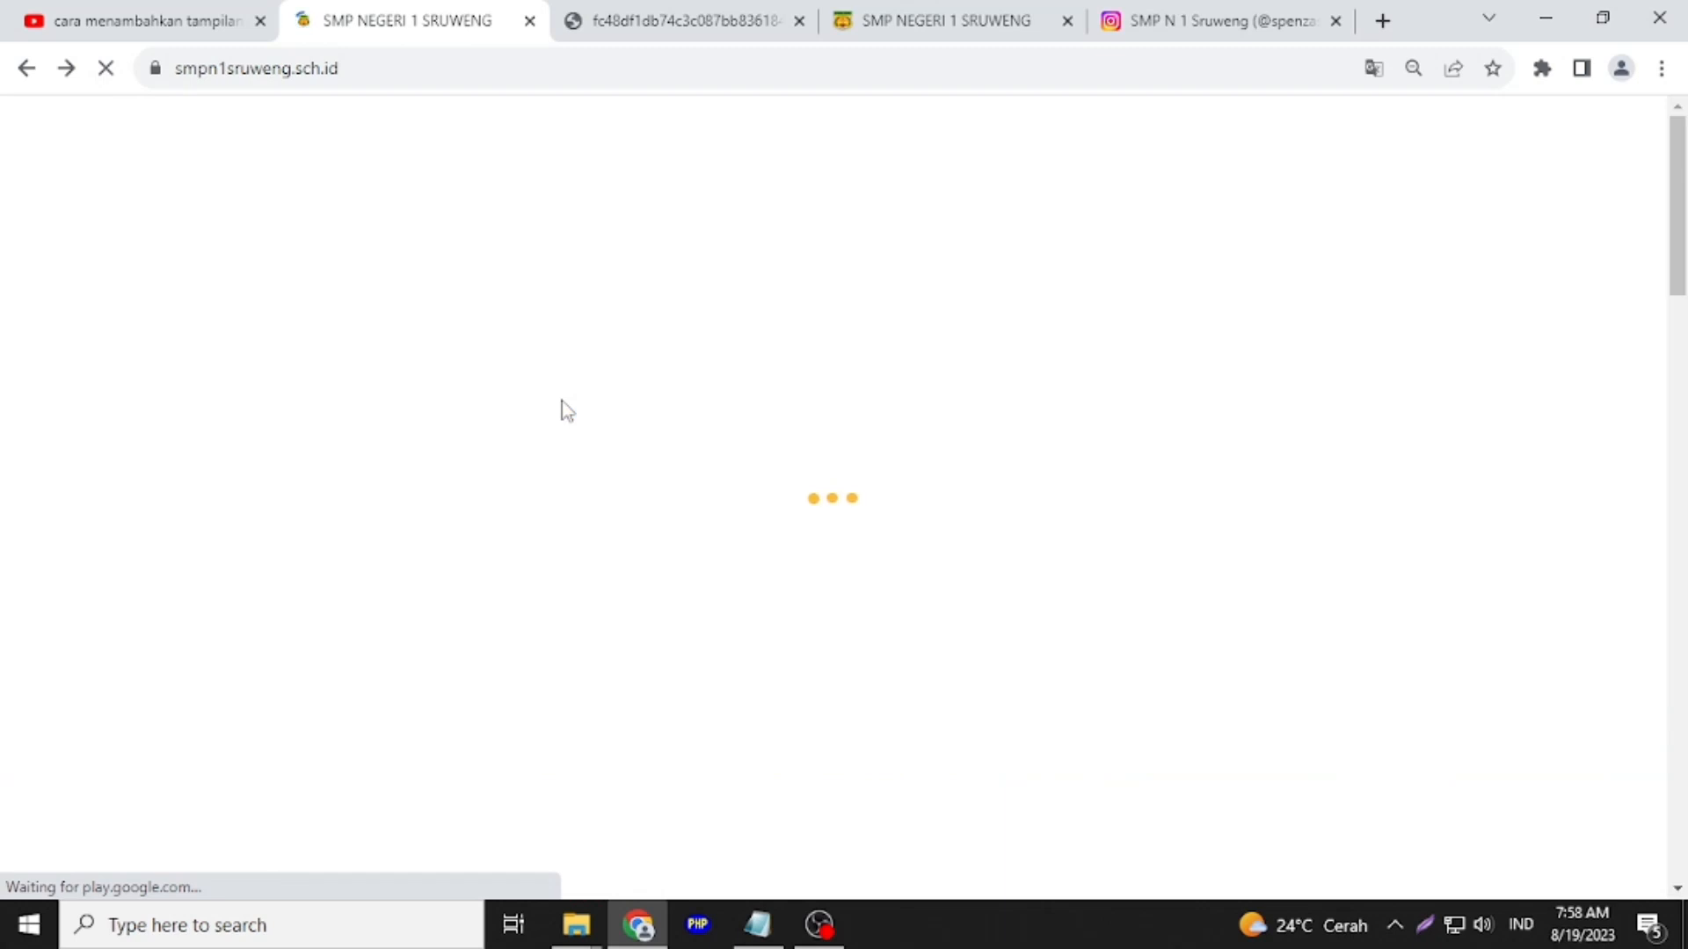